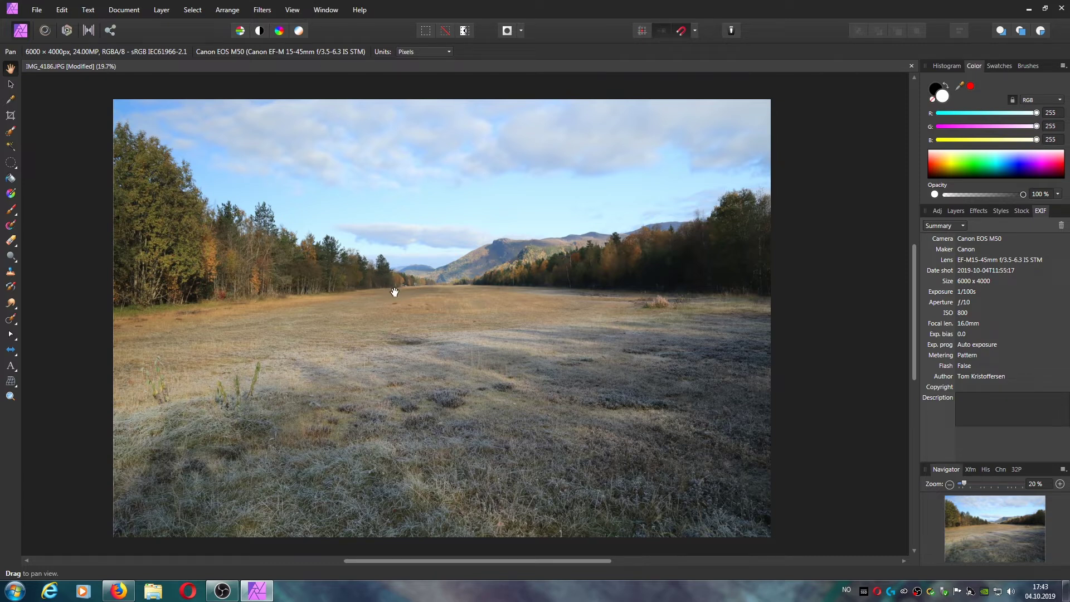
Add a Brightness / Contrast and a Shadows / Highlights adjustment layer to the photo with their default settings.
click(937, 211)
scroll(930, 258, down, 2)
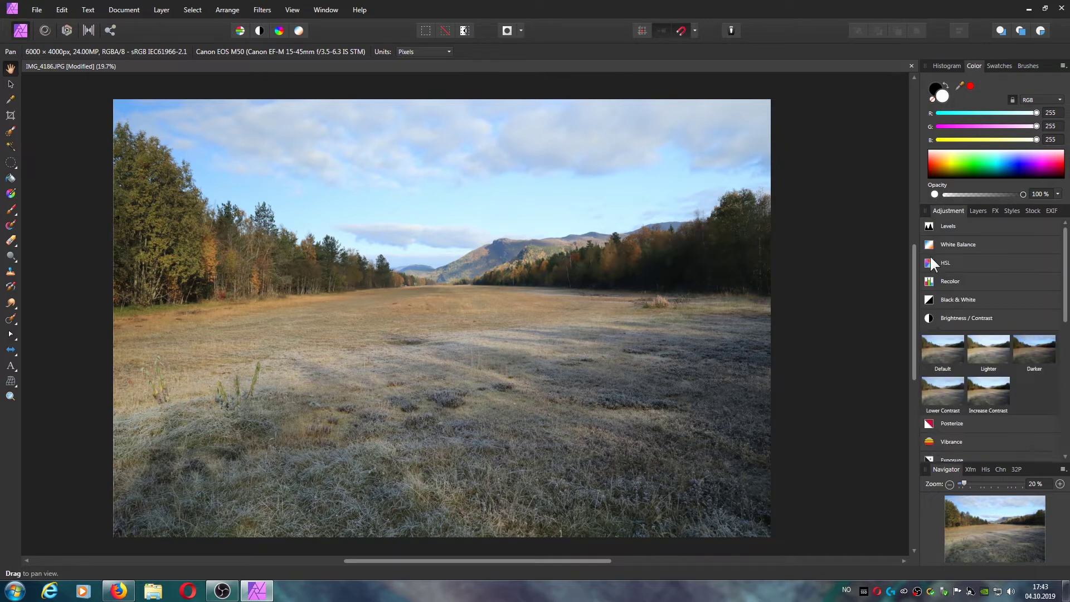
click(928, 318)
click(927, 391)
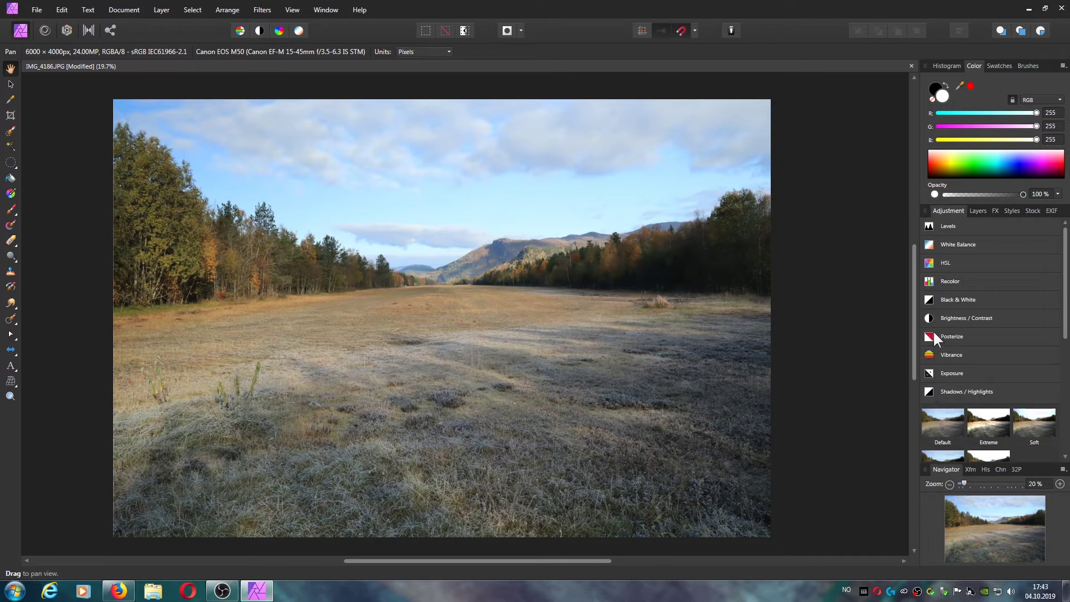
click(927, 392)
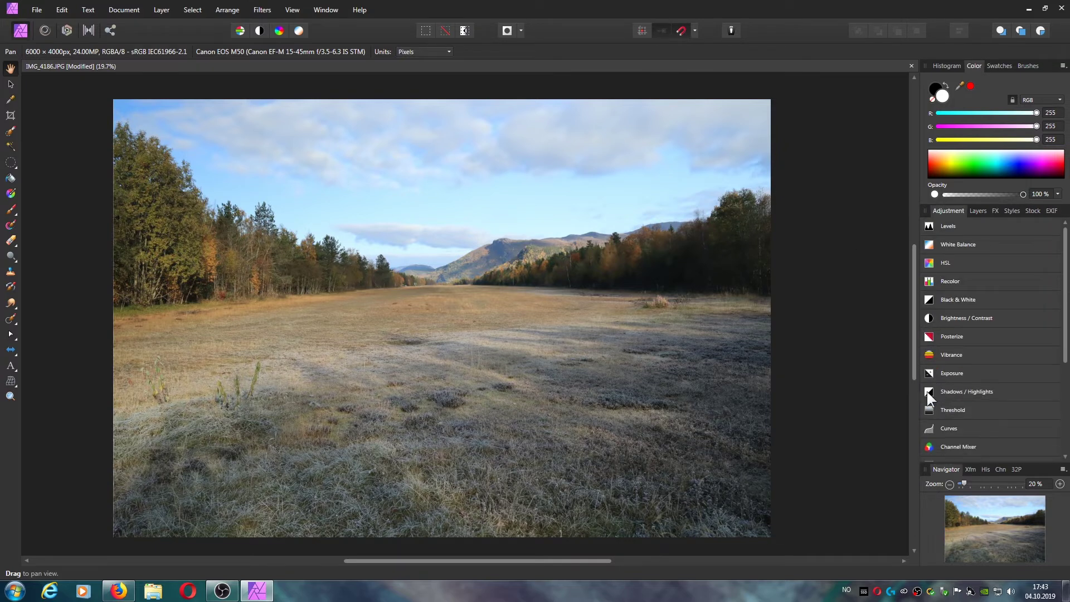
double_click(928, 317)
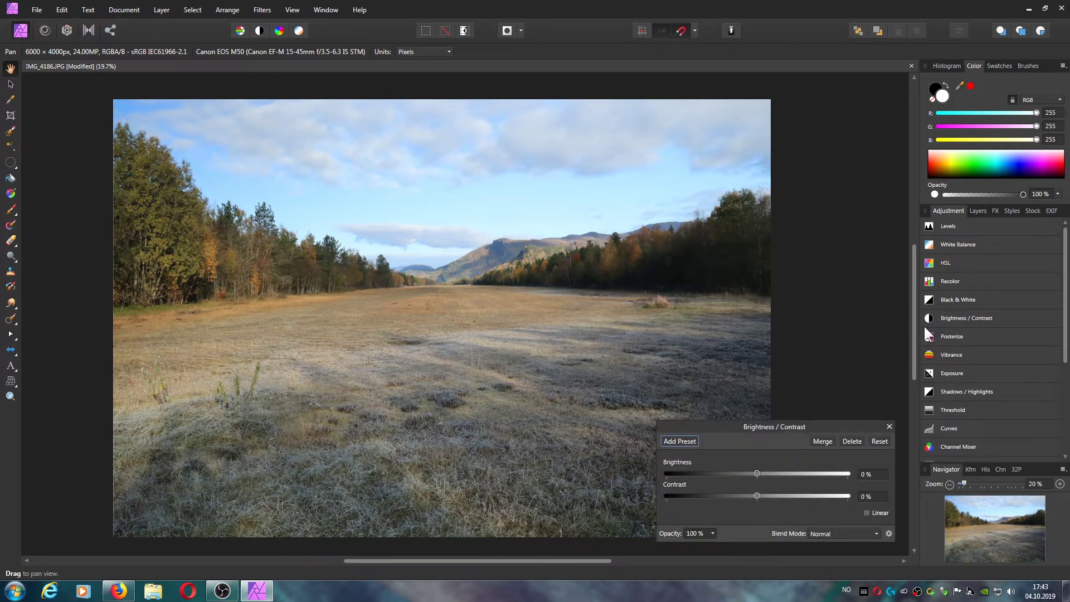
click(889, 426)
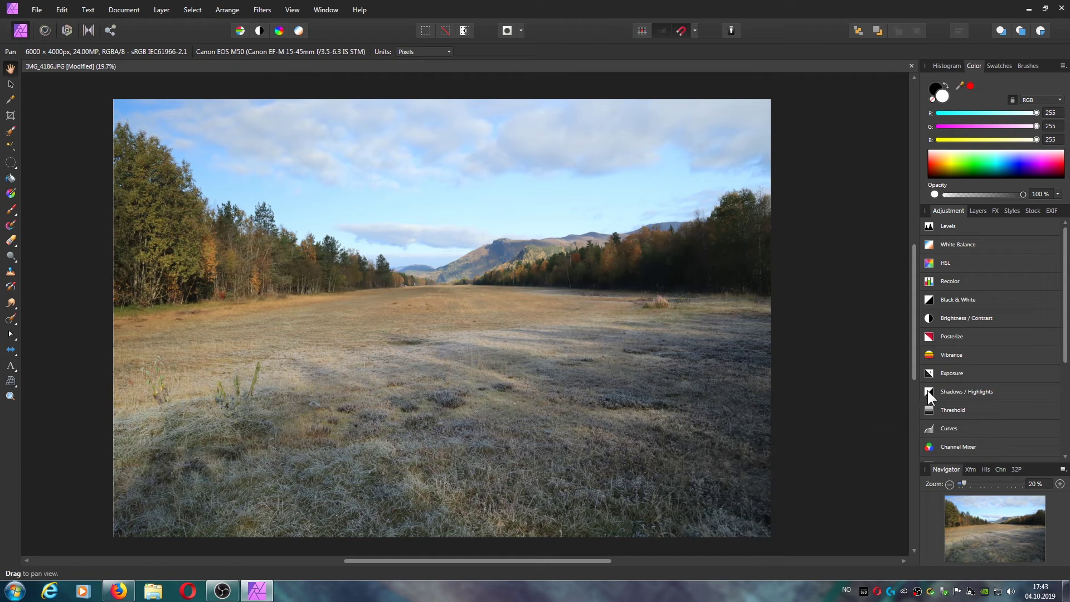
double_click(927, 391)
click(889, 441)
Add HSL and Levels adjustment layers with default settings and display the layer stack.
double_click(927, 263)
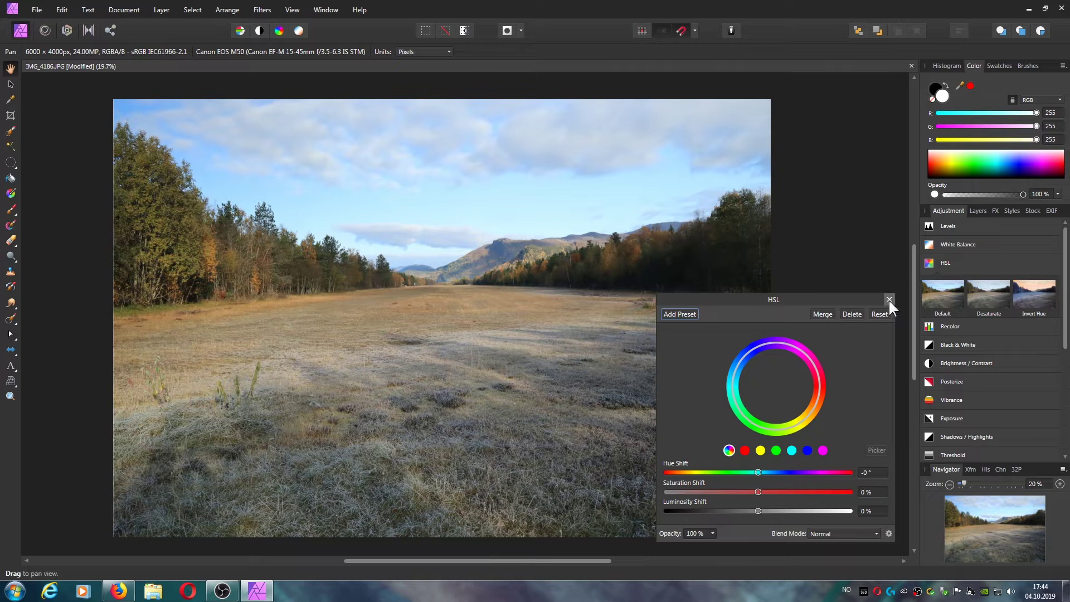
click(888, 299)
click(927, 263)
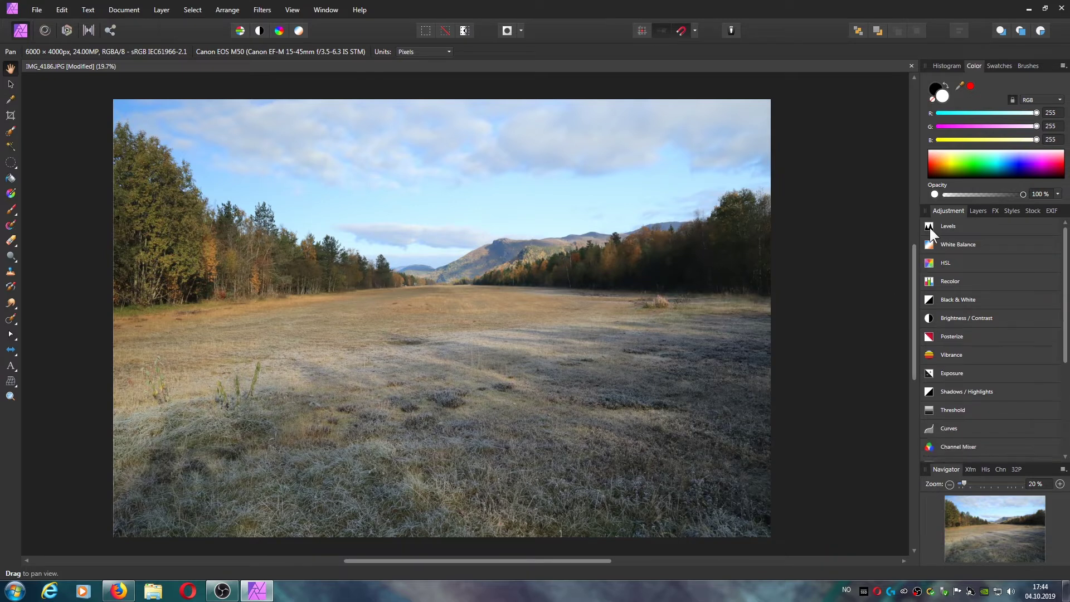
double_click(928, 225)
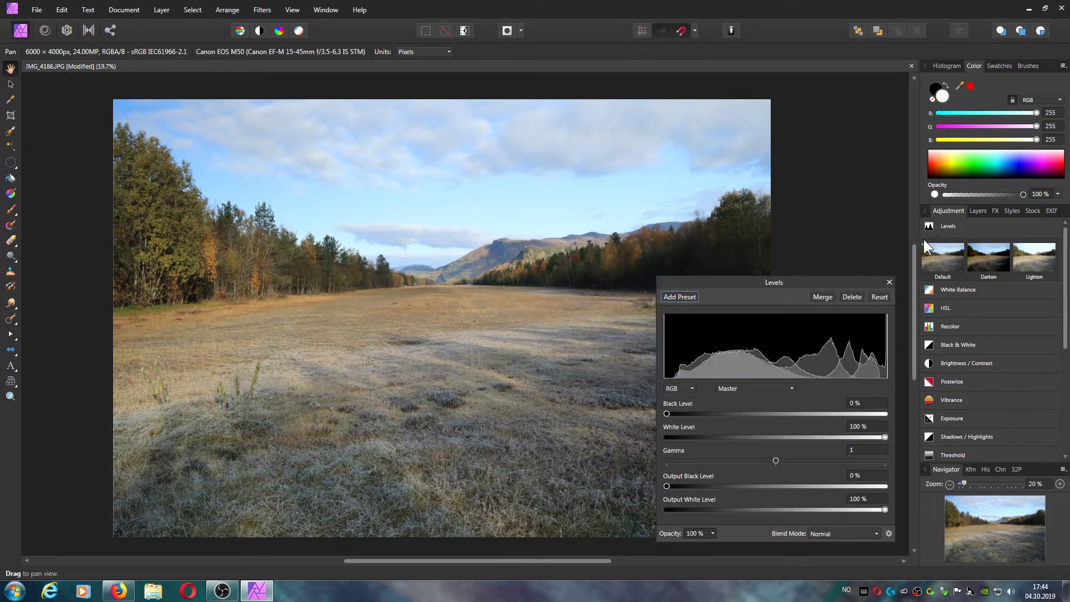
click(890, 282)
click(978, 210)
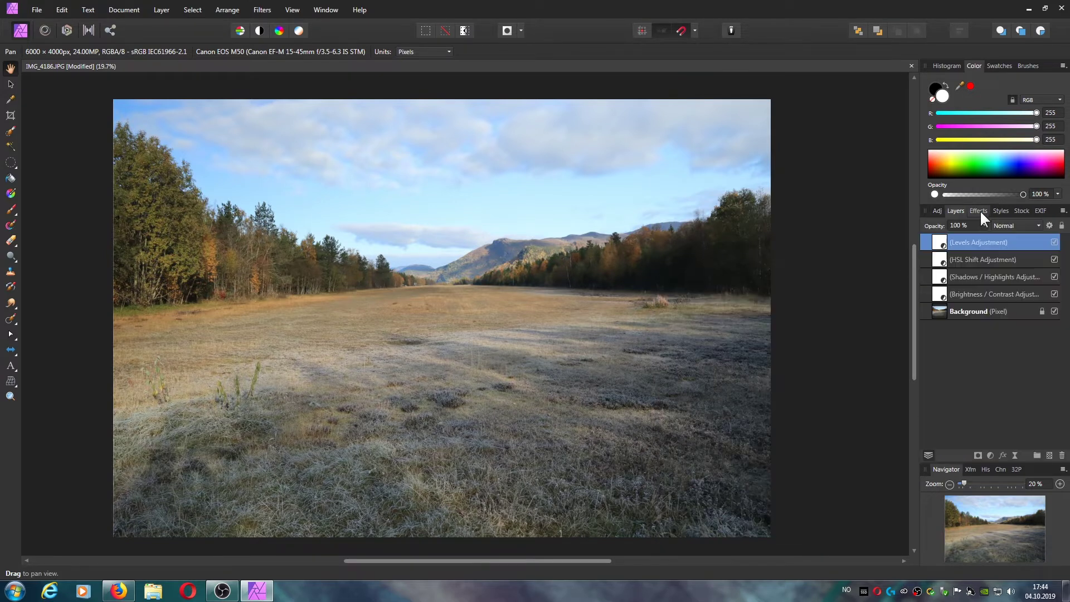
click(961, 293)
double_click(958, 292)
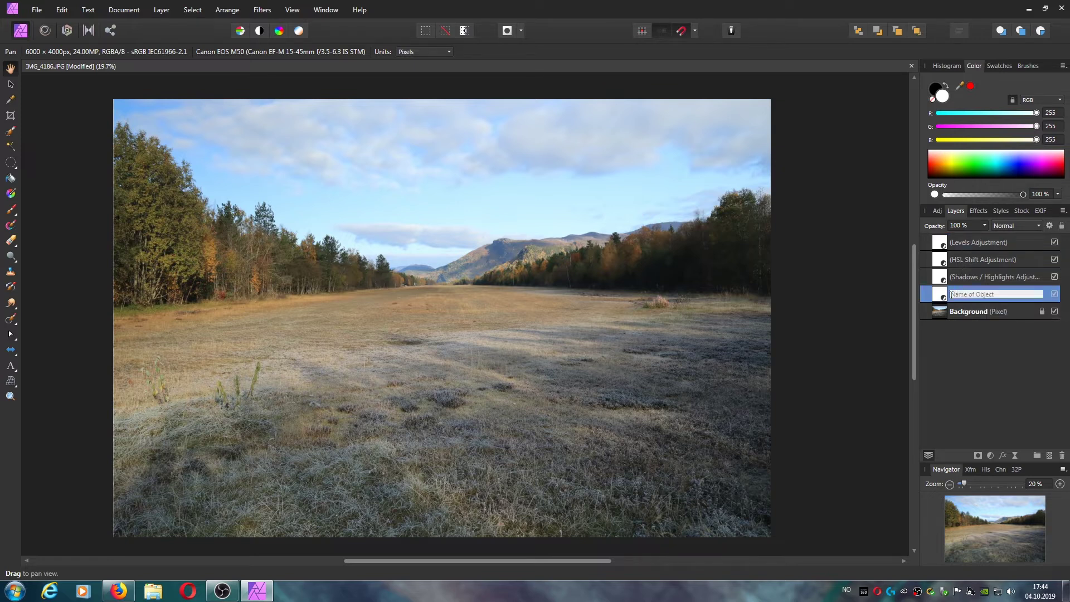
key(Escape)
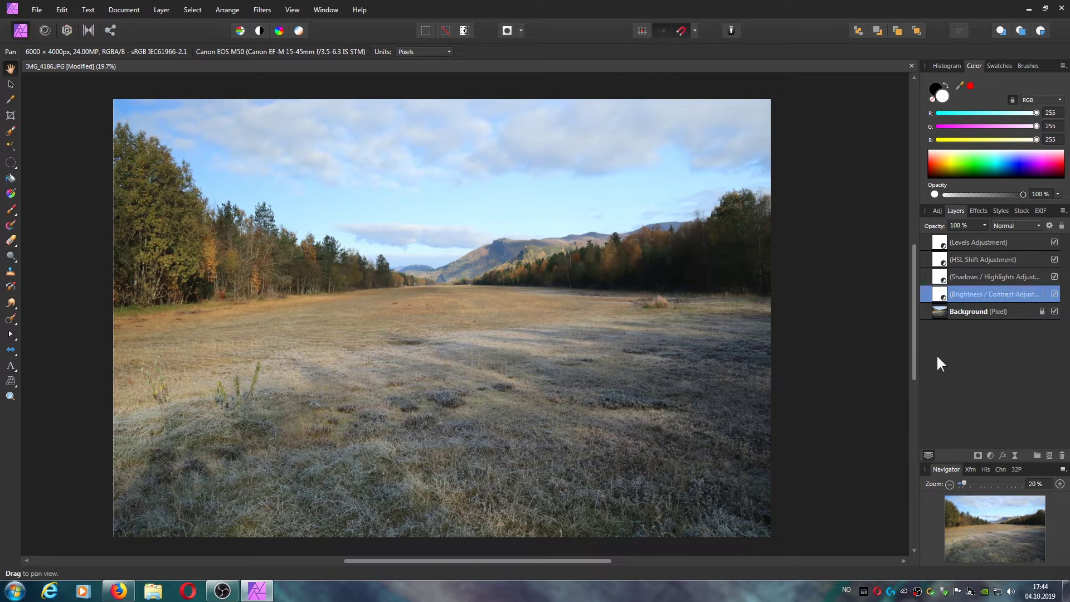
Show the histogram and set the Brightness / Contrast layer's brightness to -7%.
double_click(940, 297)
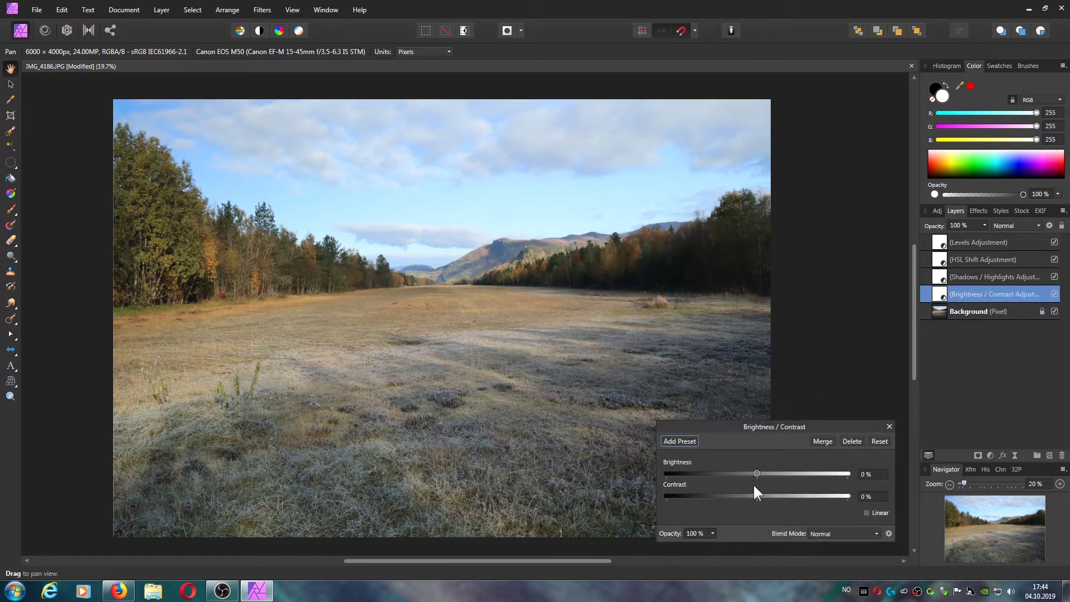
mouse_move(757, 473)
mouse_down()
mouse_move(771, 473)
mouse_move(744, 471)
mouse_move(776, 471)
mouse_move(742, 480)
mouse_move(758, 469)
mouse_up()
click(947, 66)
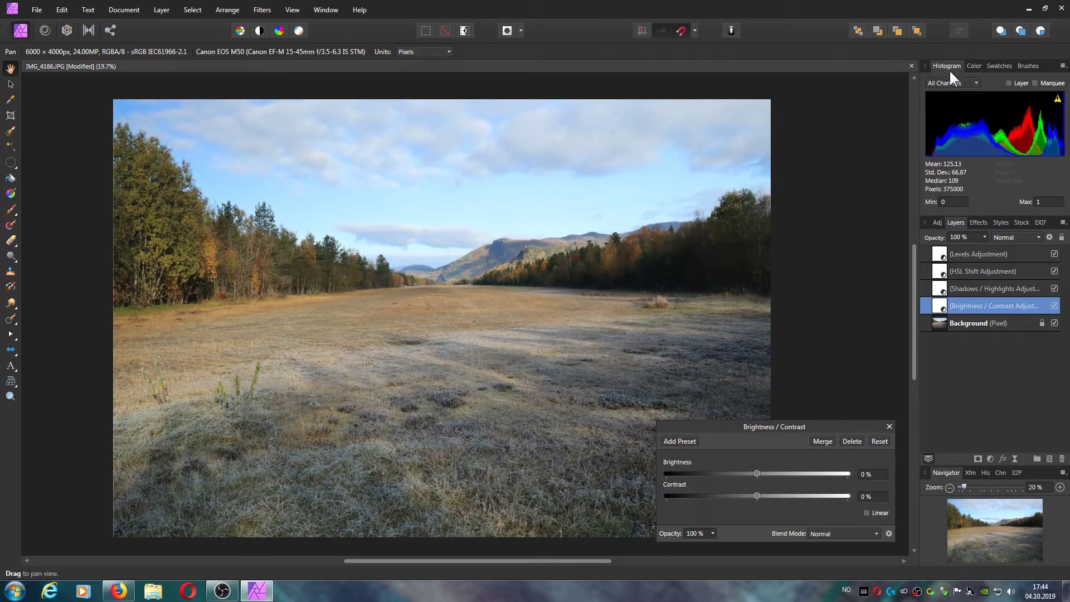
drag(757, 473, 749, 471)
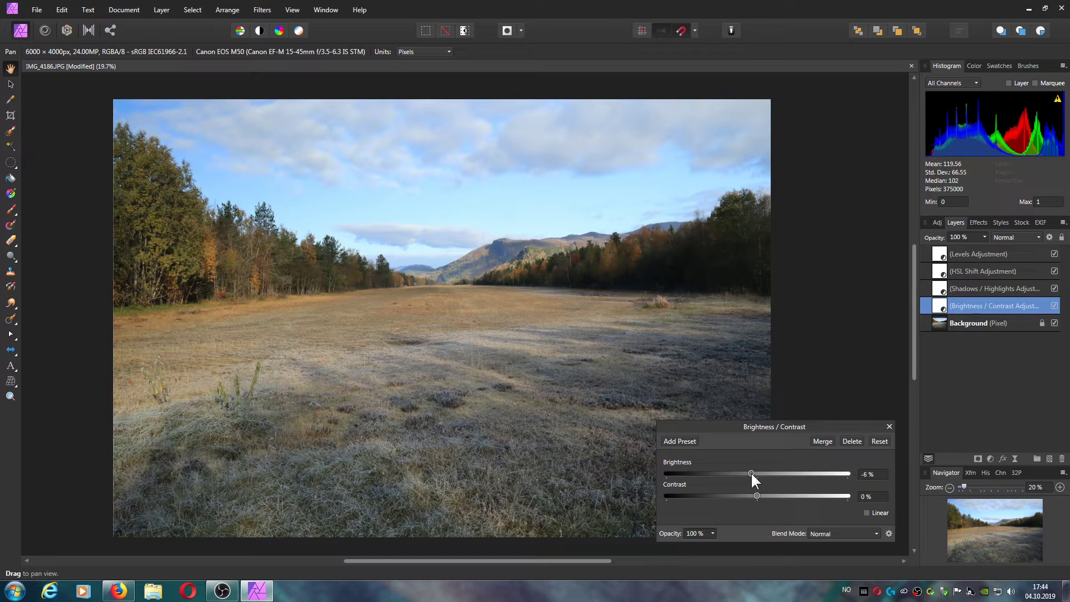
drag(750, 471, 755, 472)
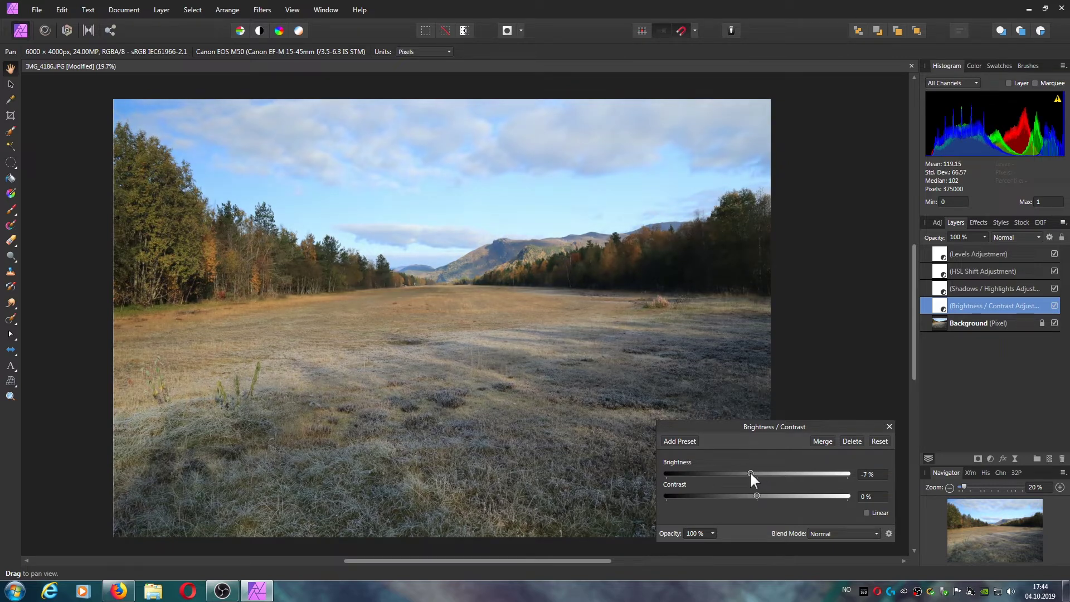
mouse_move(755, 494)
mouse_down()
mouse_move(734, 495)
mouse_move(779, 495)
mouse_move(721, 496)
mouse_move(784, 495)
mouse_move(724, 497)
mouse_move(780, 496)
mouse_move(738, 492)
mouse_move(757, 493)
mouse_up()
In the Brightness / Contrast layer's blend options, slope the underlying composition range down to 0% output at 99% input.
click(1049, 236)
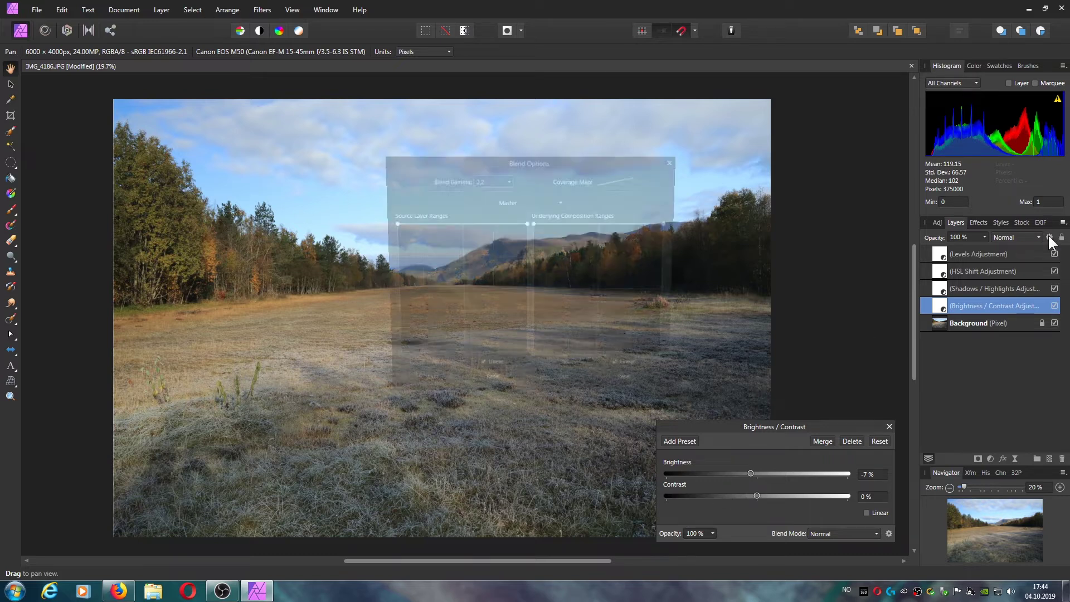
drag(672, 222, 670, 361)
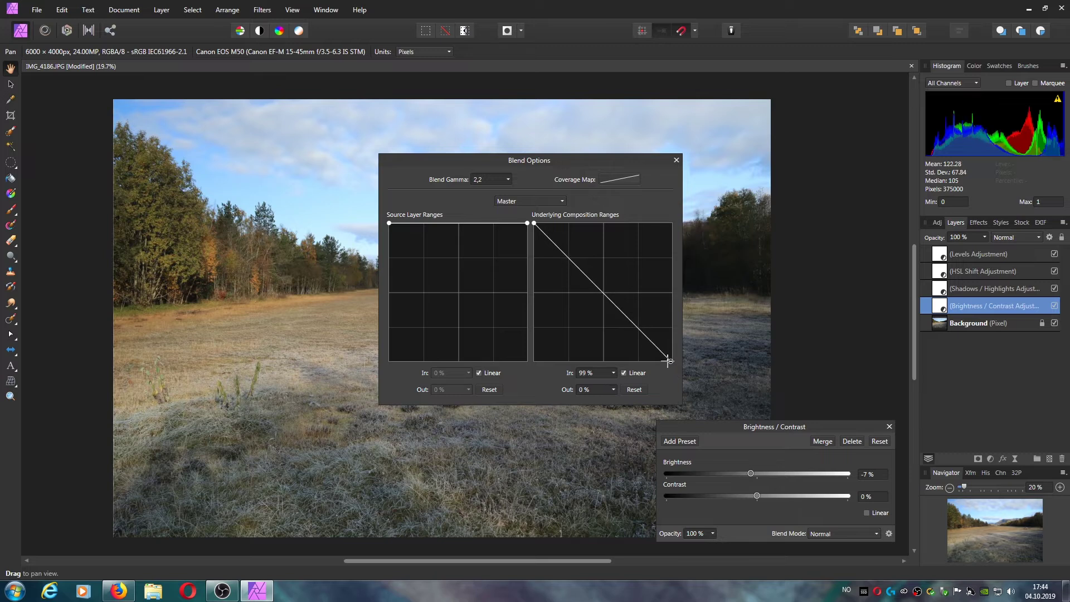
drag(611, 164, 835, 136)
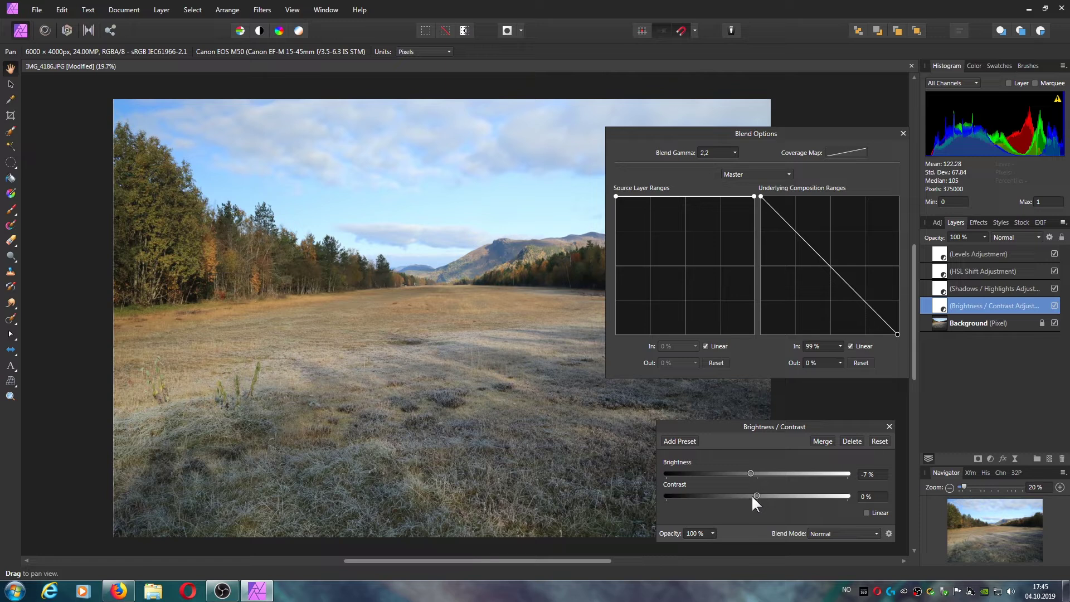
Set the Brightness / Contrast layer's contrast to -22% and close its adjustment and blend settings.
mouse_move(756, 495)
mouse_down()
mouse_move(665, 503)
mouse_move(754, 500)
mouse_move(737, 498)
mouse_up()
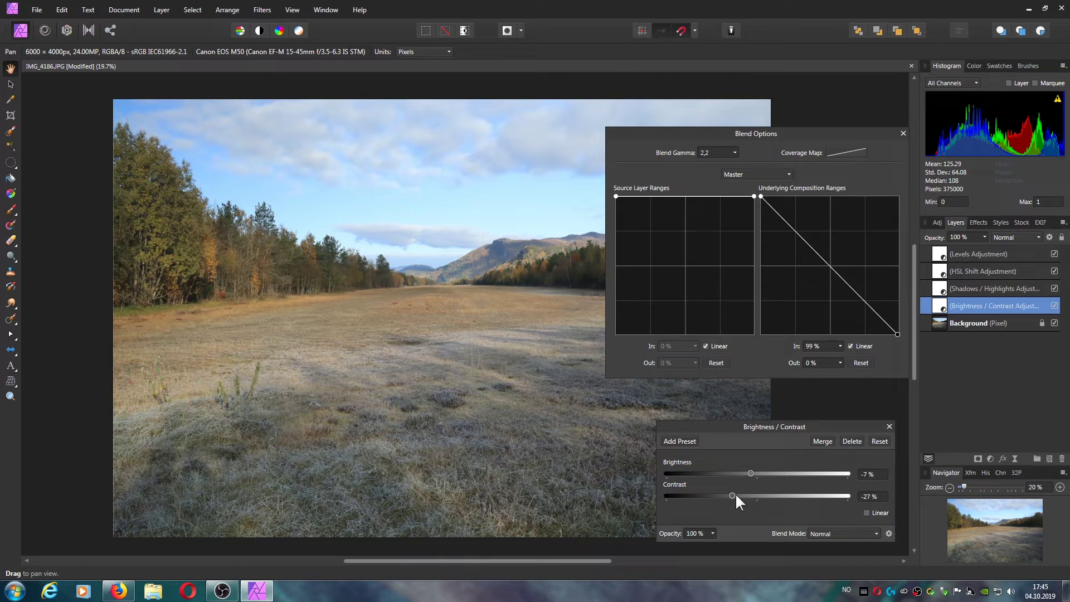
mouse_move(731, 493)
mouse_down()
mouse_move(692, 503)
mouse_move(756, 496)
mouse_move(742, 494)
mouse_up()
mouse_move(732, 494)
mouse_down()
mouse_move(753, 494)
mouse_move(738, 495)
mouse_up()
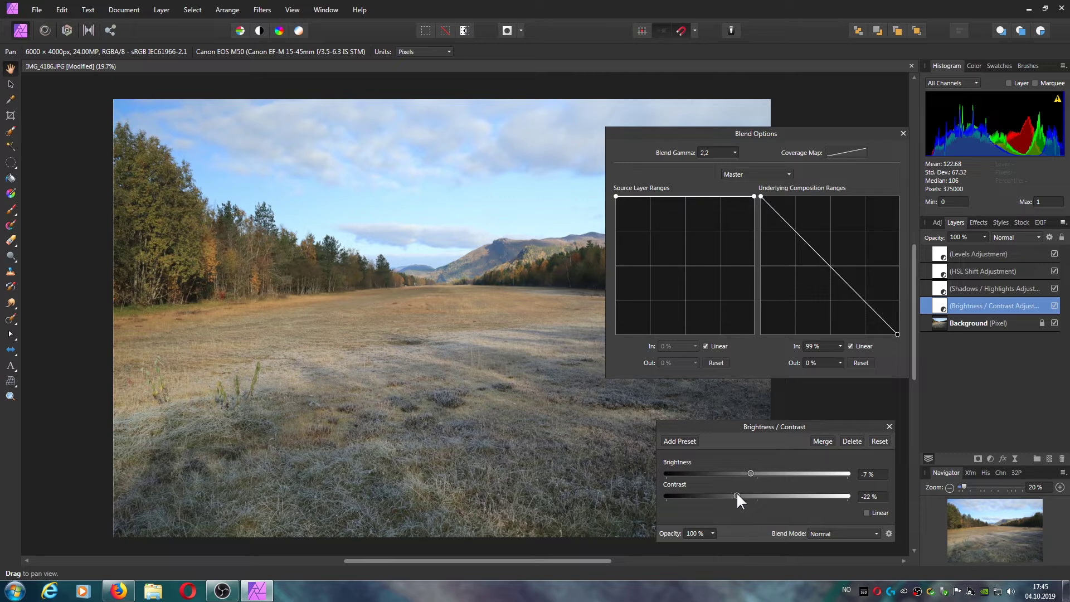
click(889, 426)
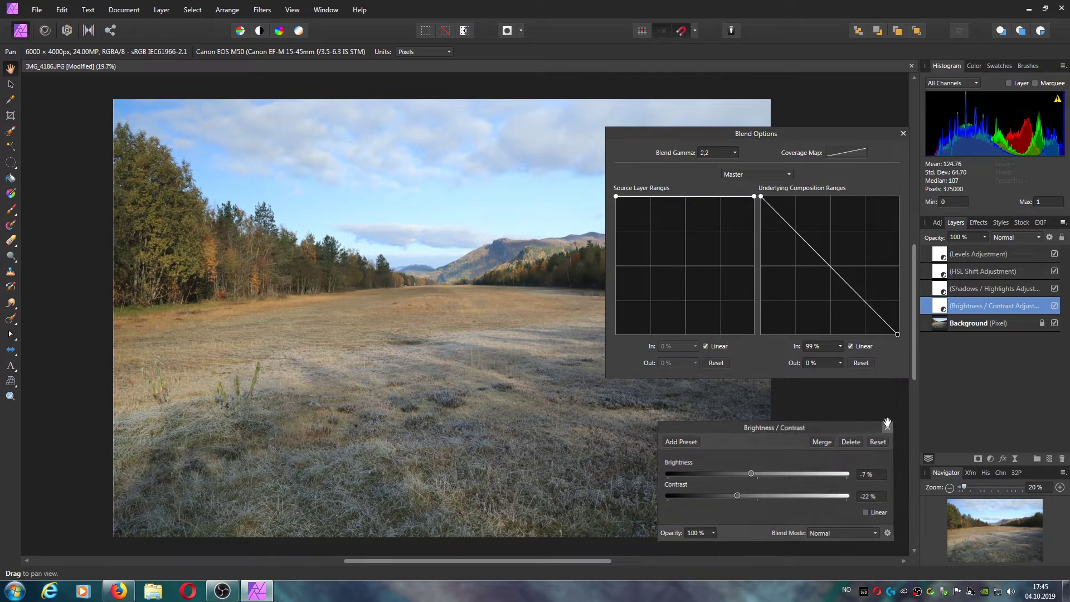
click(902, 133)
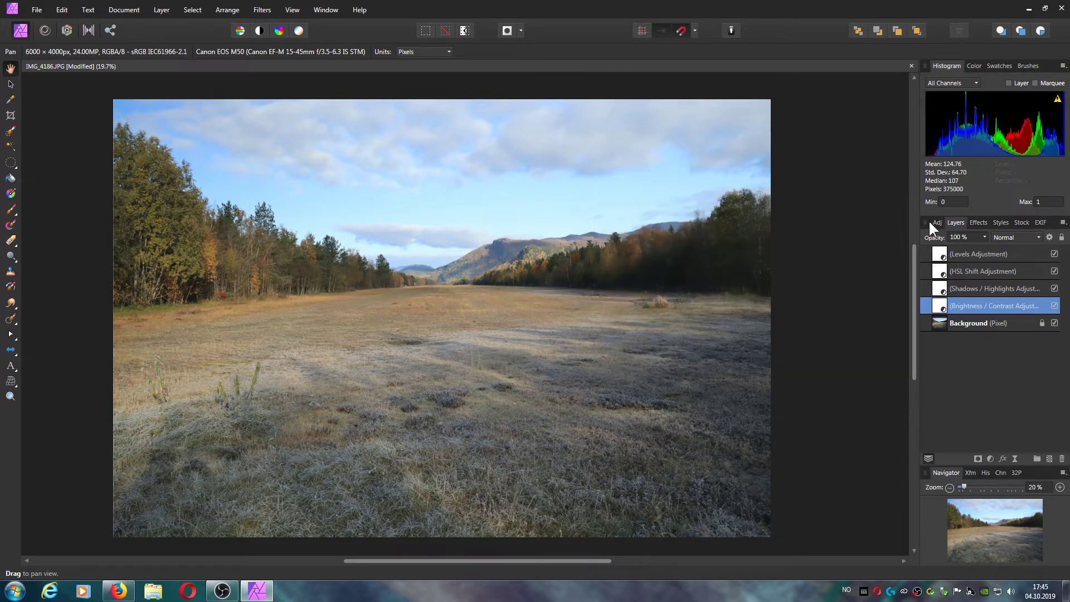
In the Shadows / Highlights layer's blend options, slope the underlying composition range down to 0% output at 100% input.
double_click(938, 289)
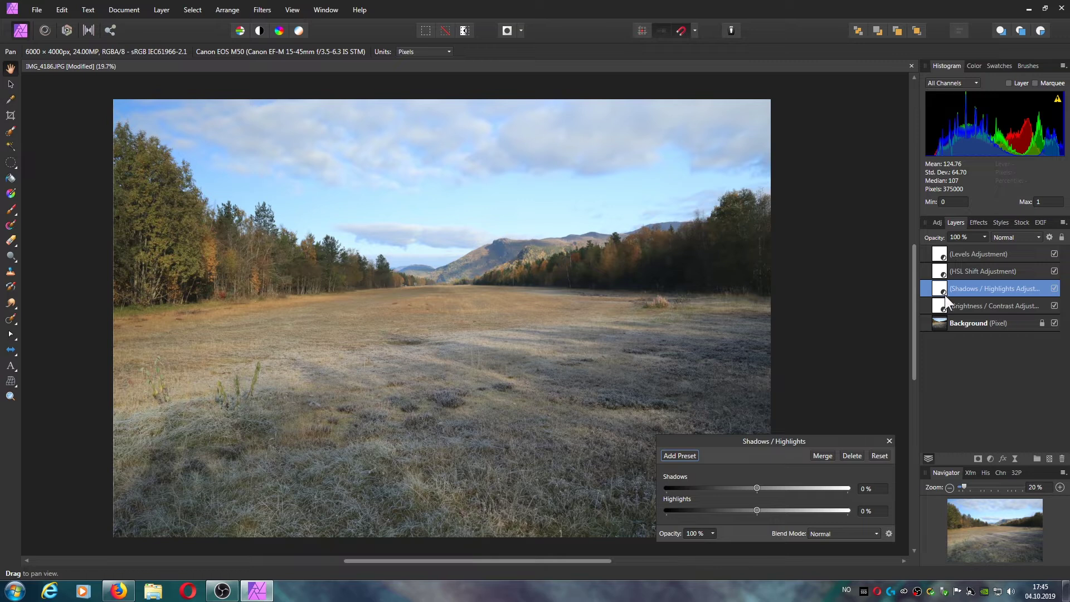
click(1049, 238)
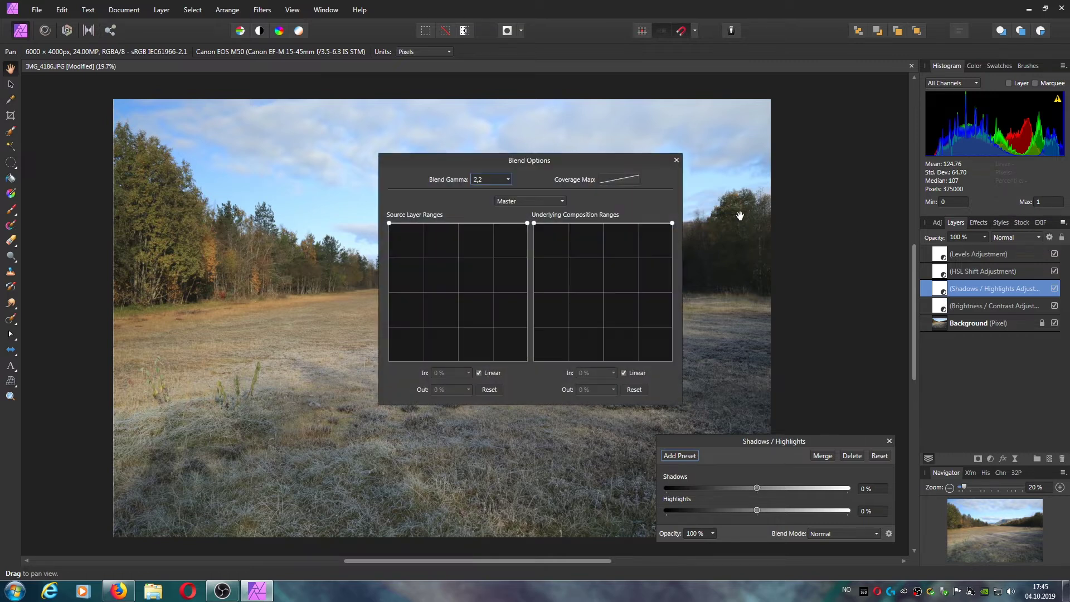
drag(672, 223, 673, 362)
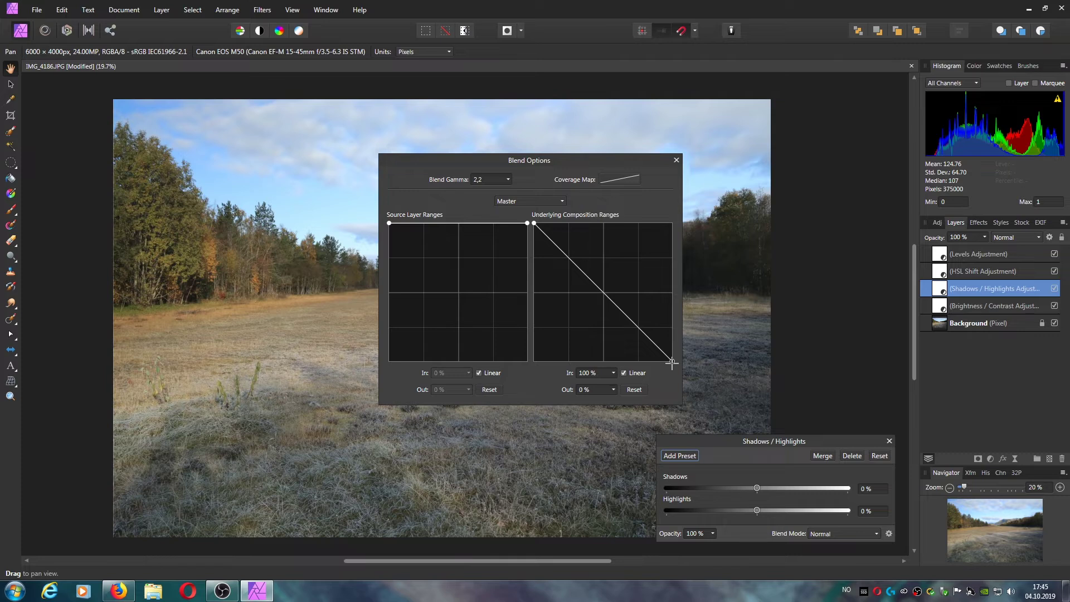
click(675, 160)
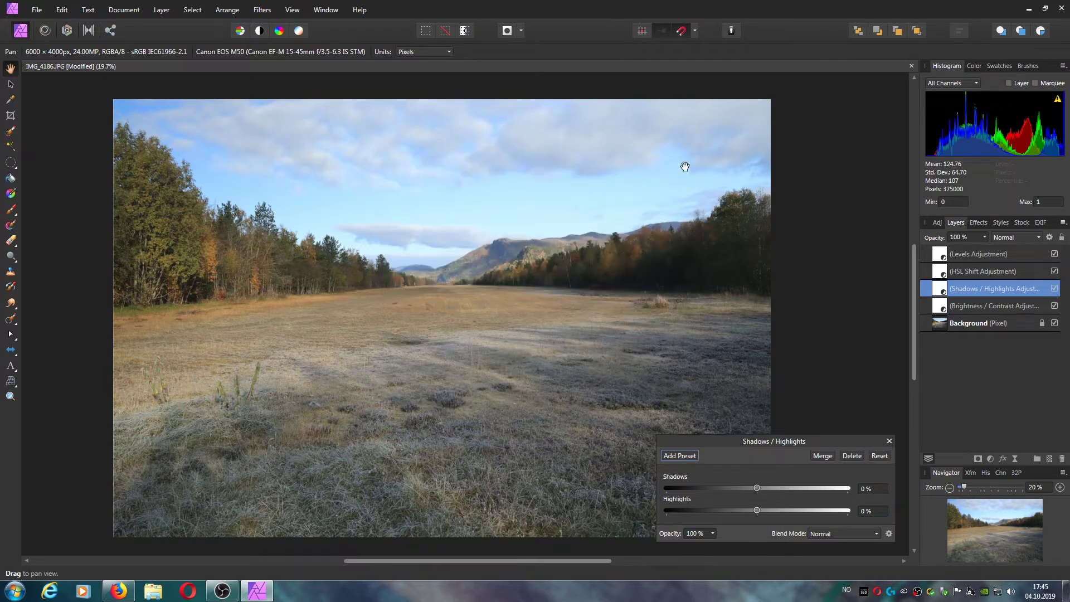
Set the Shadows / Highlights adjustment to 23% shadows and -29% highlights.
mouse_move(756, 488)
mouse_down()
mouse_move(721, 489)
mouse_move(774, 488)
mouse_move(688, 483)
mouse_move(766, 486)
mouse_up()
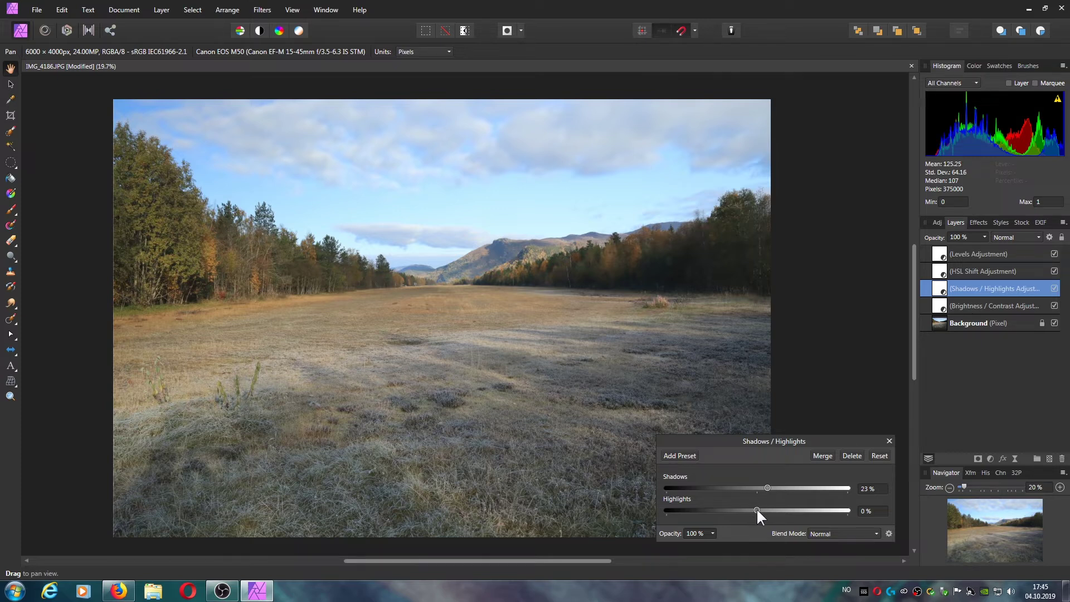
mouse_move(756, 508)
mouse_down()
mouse_move(736, 508)
mouse_move(749, 509)
mouse_up()
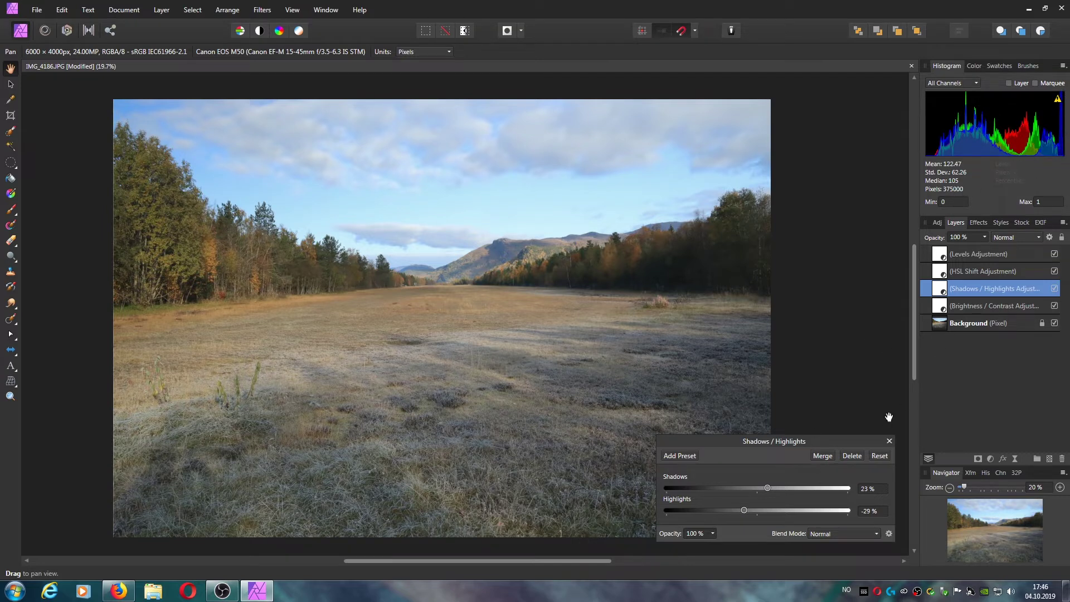
click(888, 441)
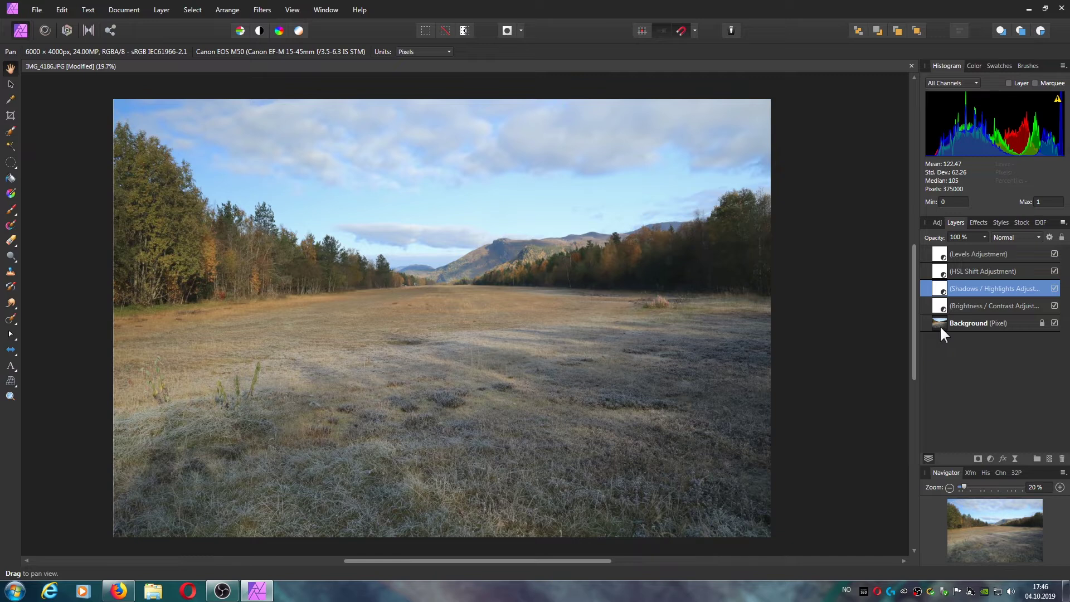
Set the Levels adjustment layer's black level to 6%.
double_click(940, 257)
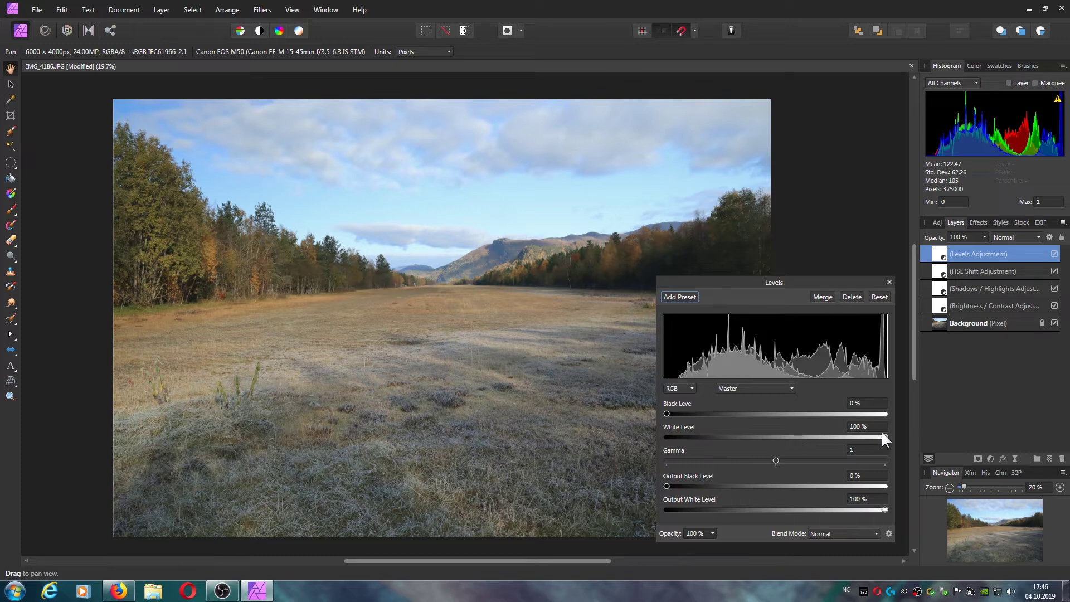
drag(665, 414, 680, 414)
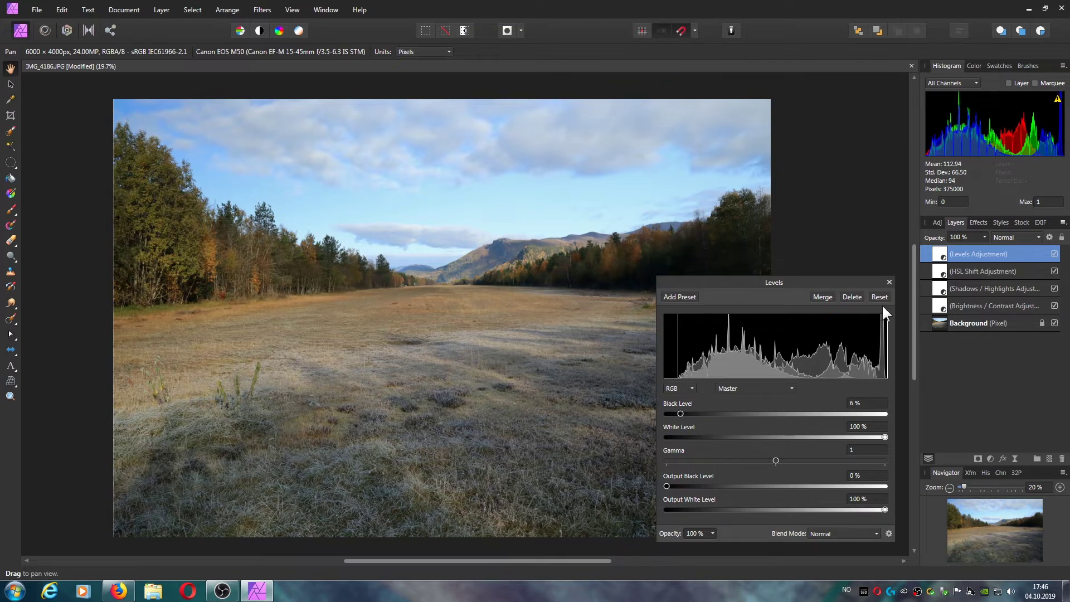
click(887, 282)
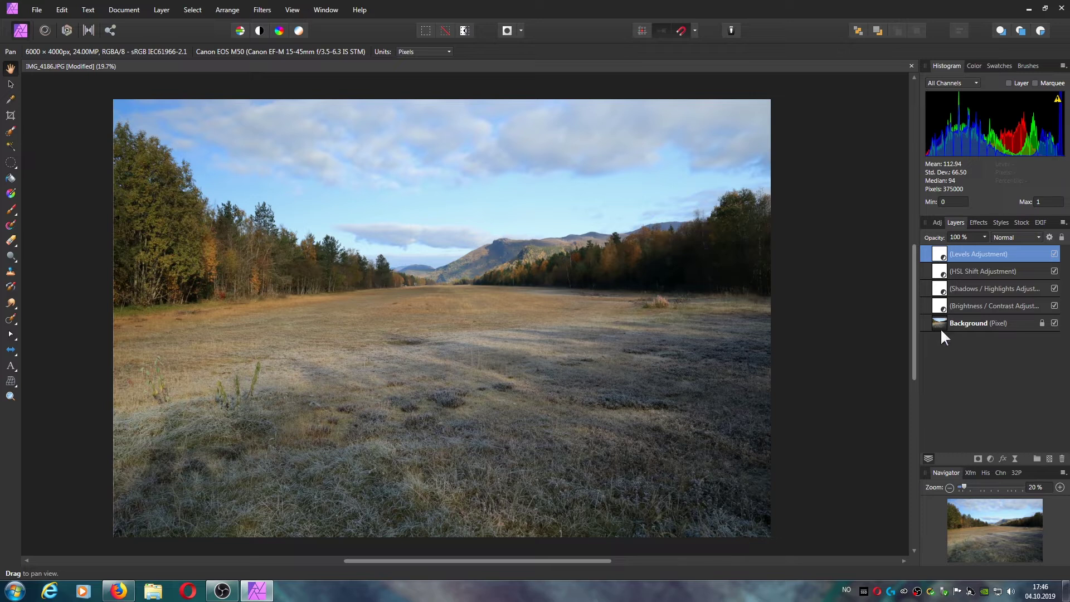
On the HSL layer, slope the underlying composition range down to 0% output at 99.8% input and set the saturation shift to 14%.
click(972, 307)
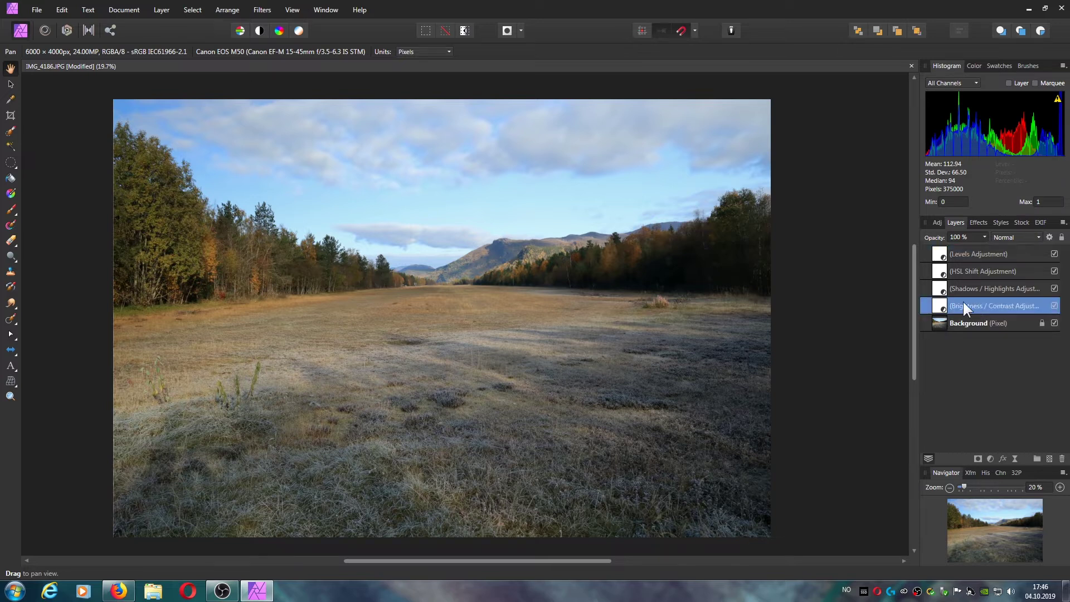
click(967, 288)
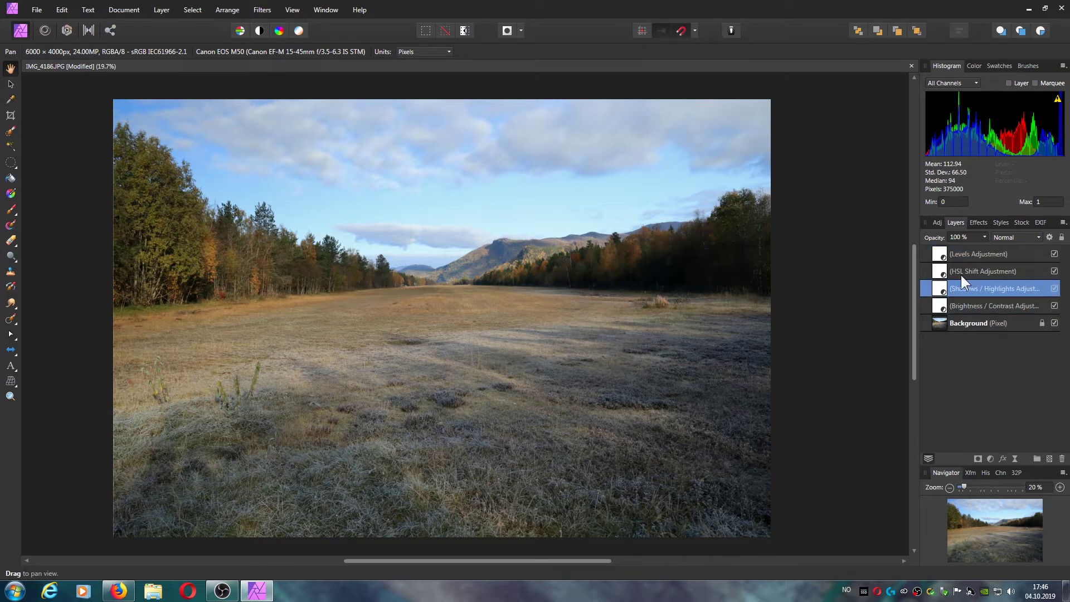
click(938, 273)
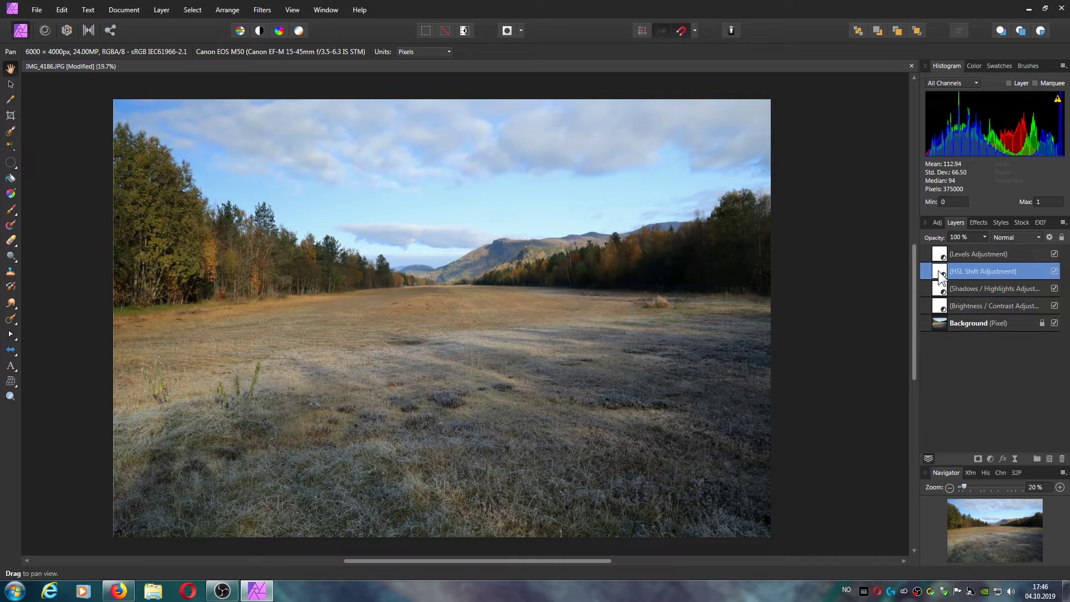
double_click(939, 273)
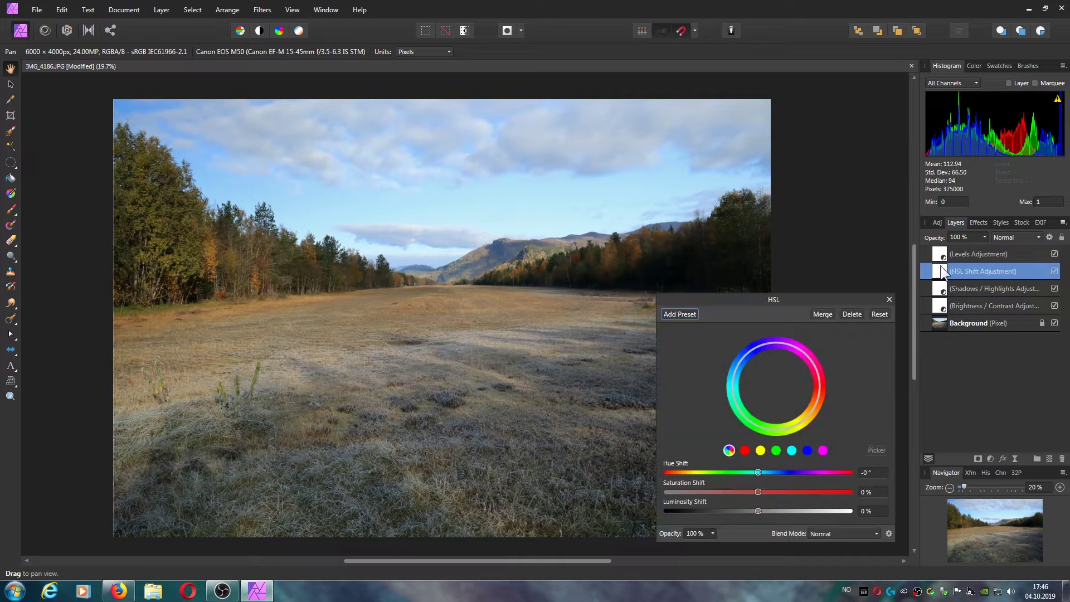
click(1049, 237)
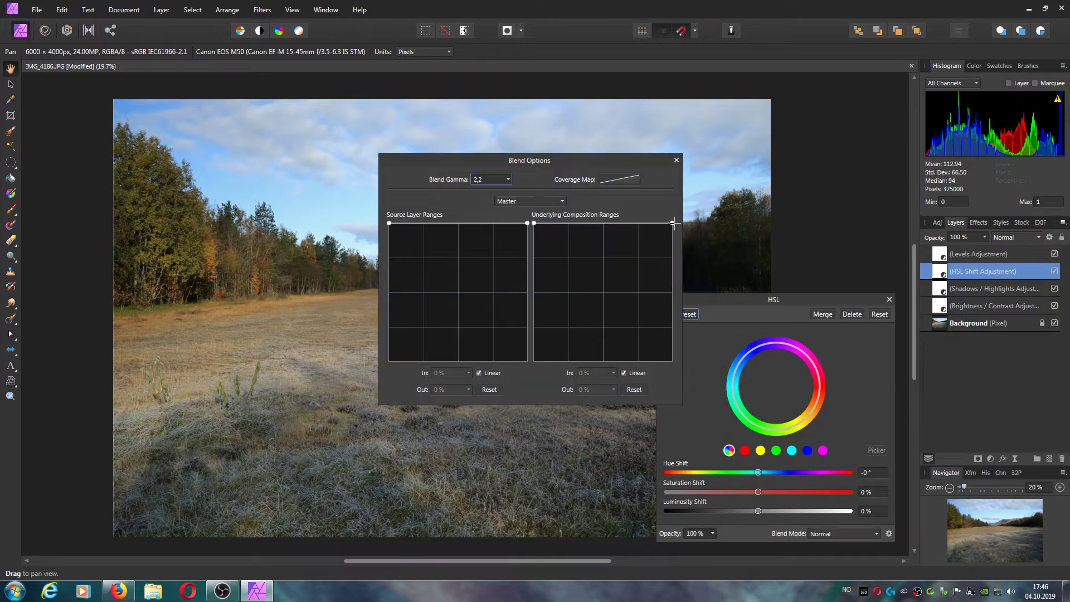
drag(671, 222, 671, 360)
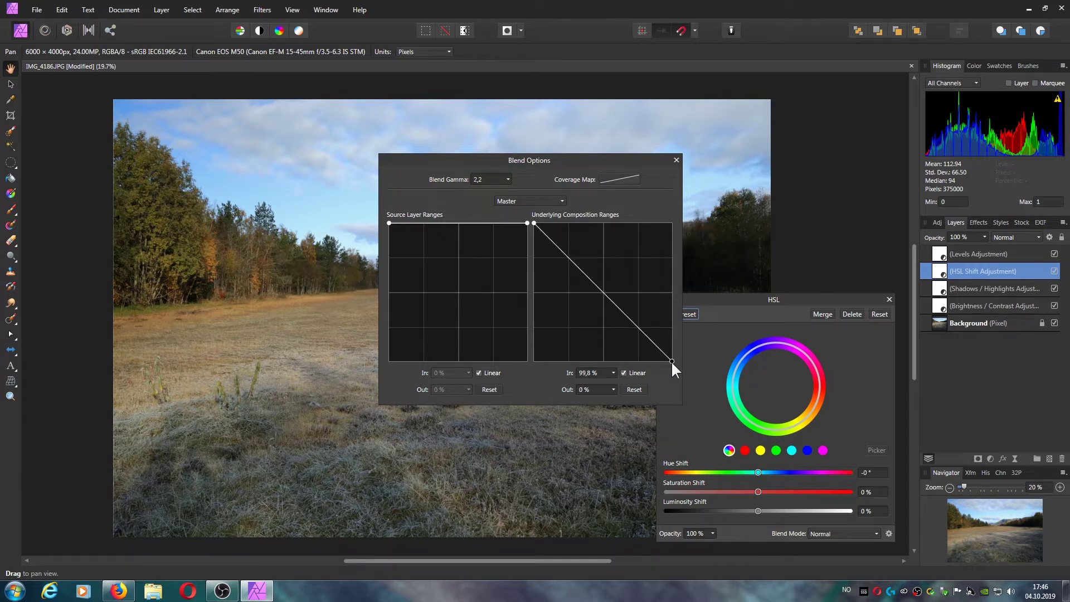
click(678, 161)
drag(759, 491, 773, 494)
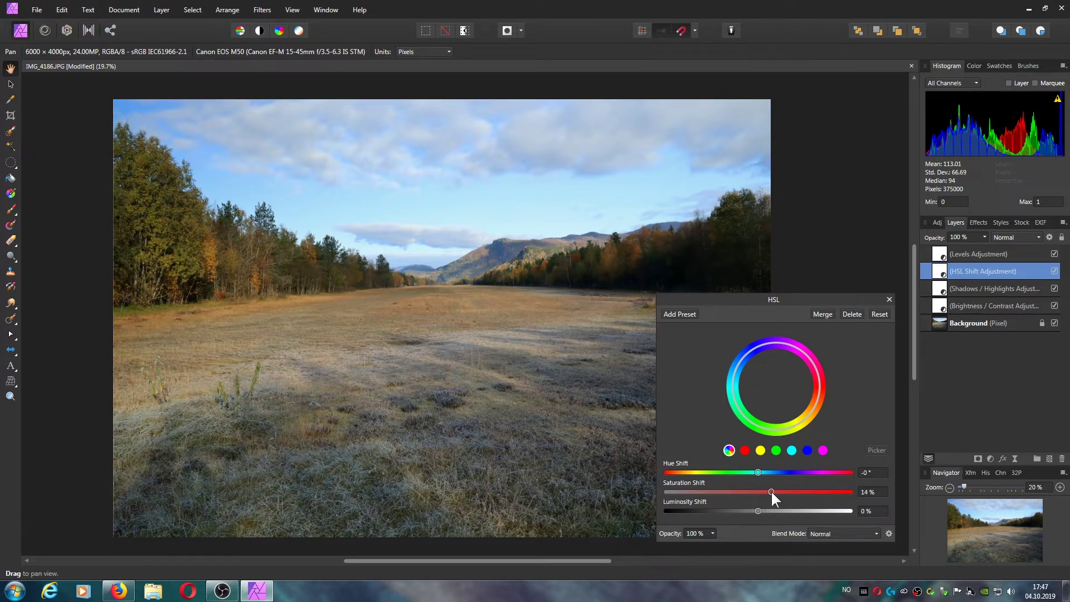
click(888, 300)
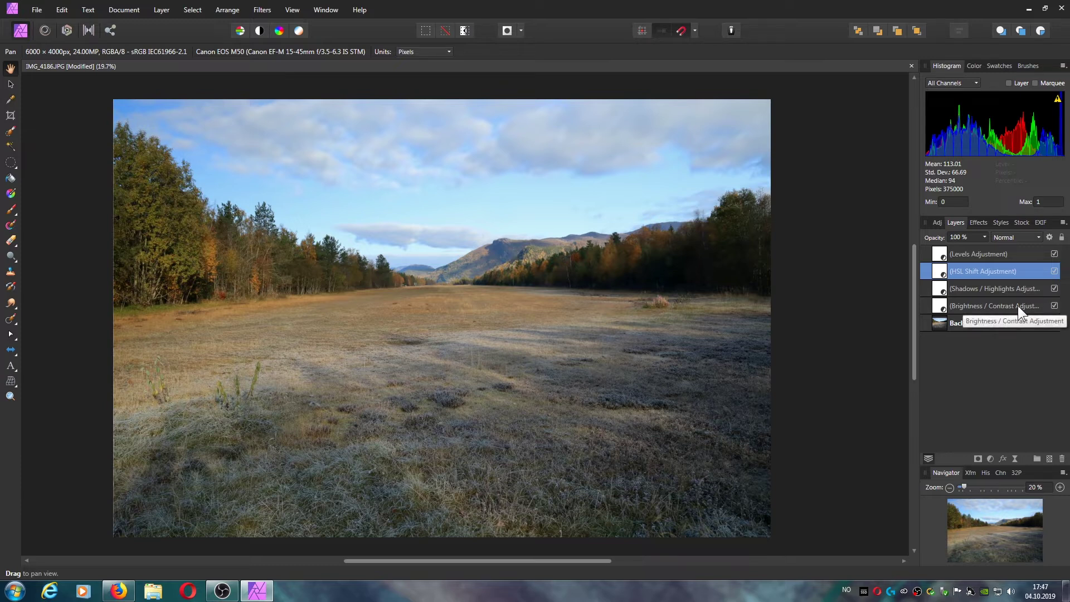
Compare the photo with and without its four adjustment layers by toggling their visibility.
click(1054, 305)
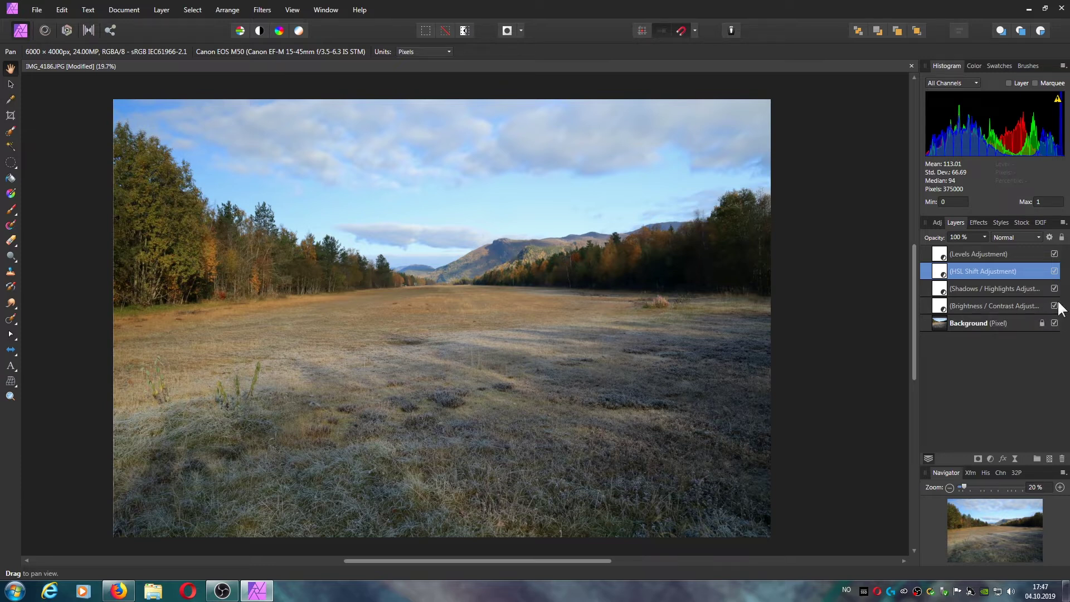
click(1054, 288)
click(1054, 271)
click(1054, 253)
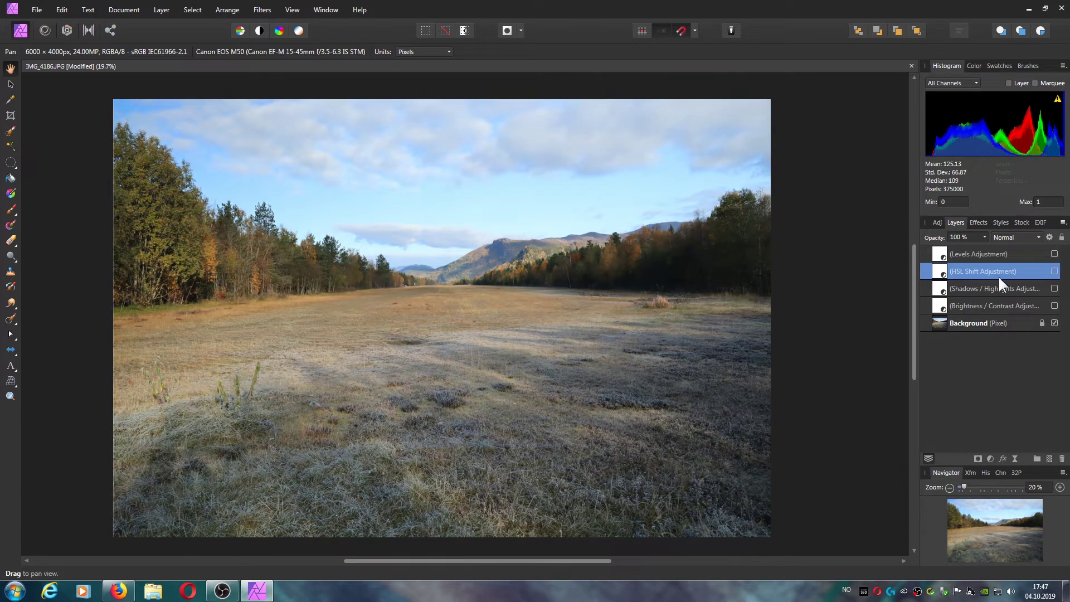
click(984, 300)
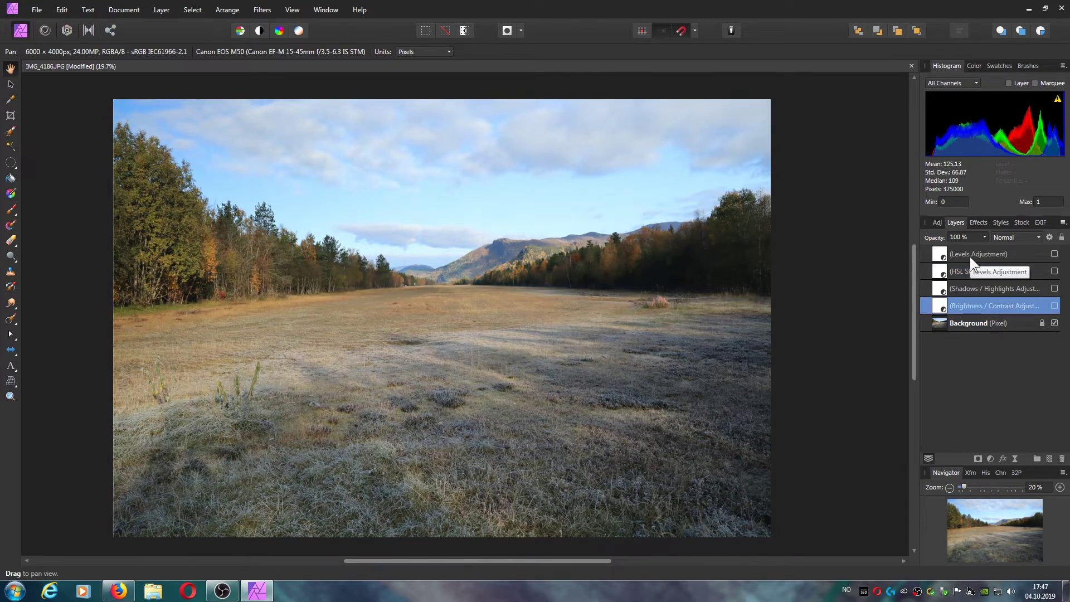
shift+click(969, 257)
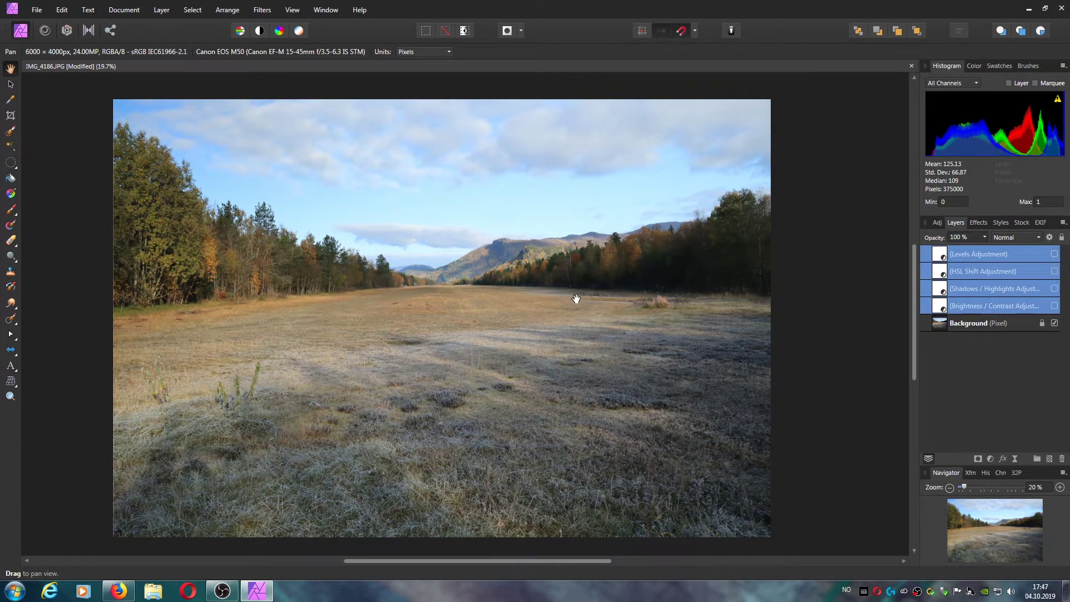
click(1054, 306)
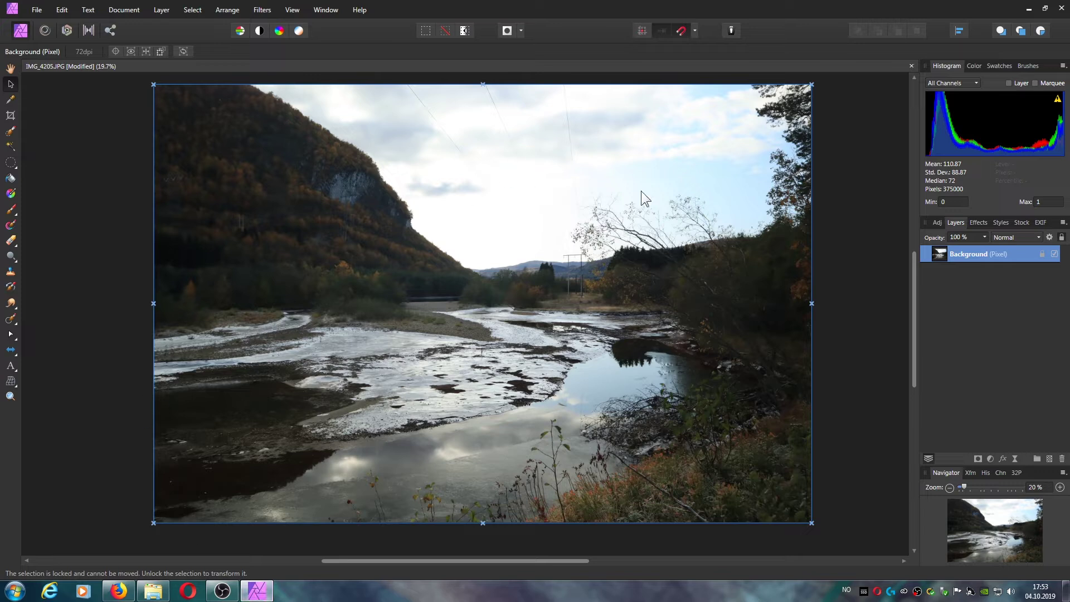
Add a Shadows / Highlights adjustment layer above the background of the river photo IMG_4205.JPG.
mouse_move(1041, 156)
click(937, 223)
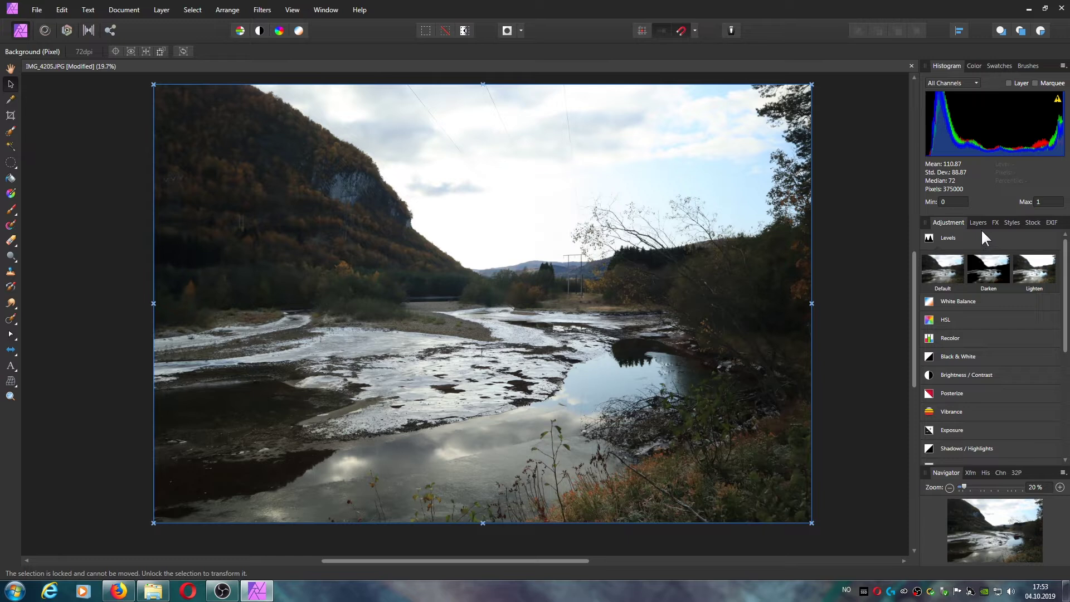
click(982, 223)
click(937, 222)
click(938, 449)
click(983, 221)
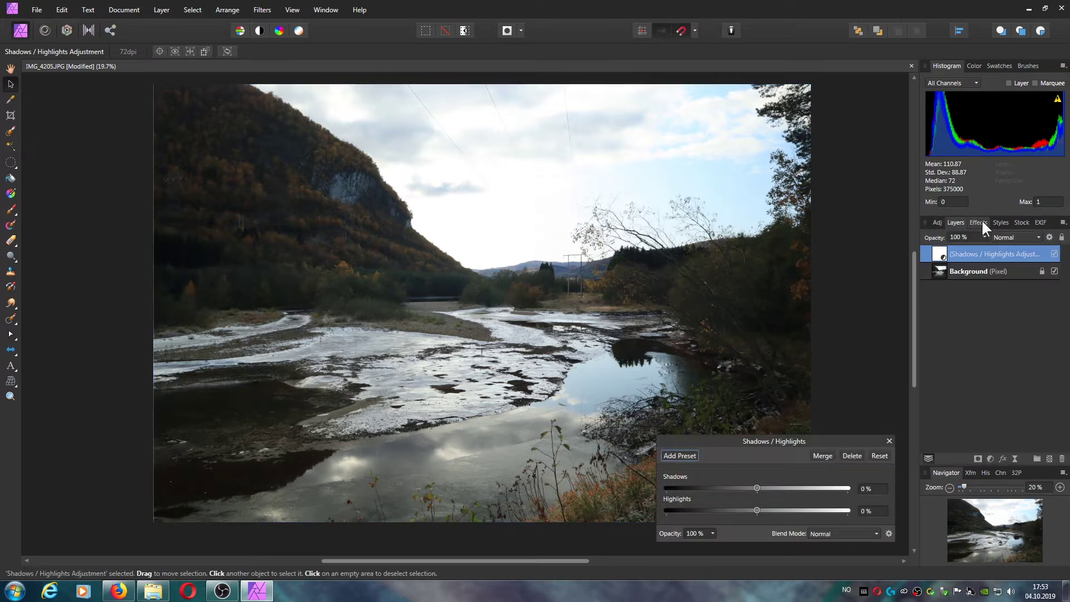
In the Shadows / Highlights layer's blend options, lower the underlying composition range to 0% output at 0% input.
click(1049, 237)
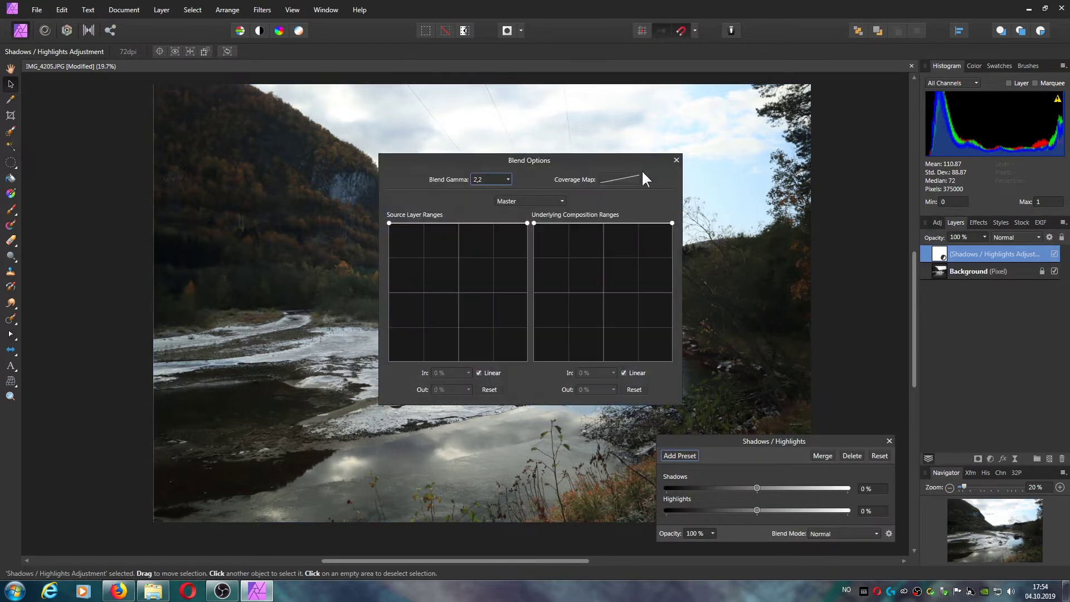
drag(607, 159, 548, 273)
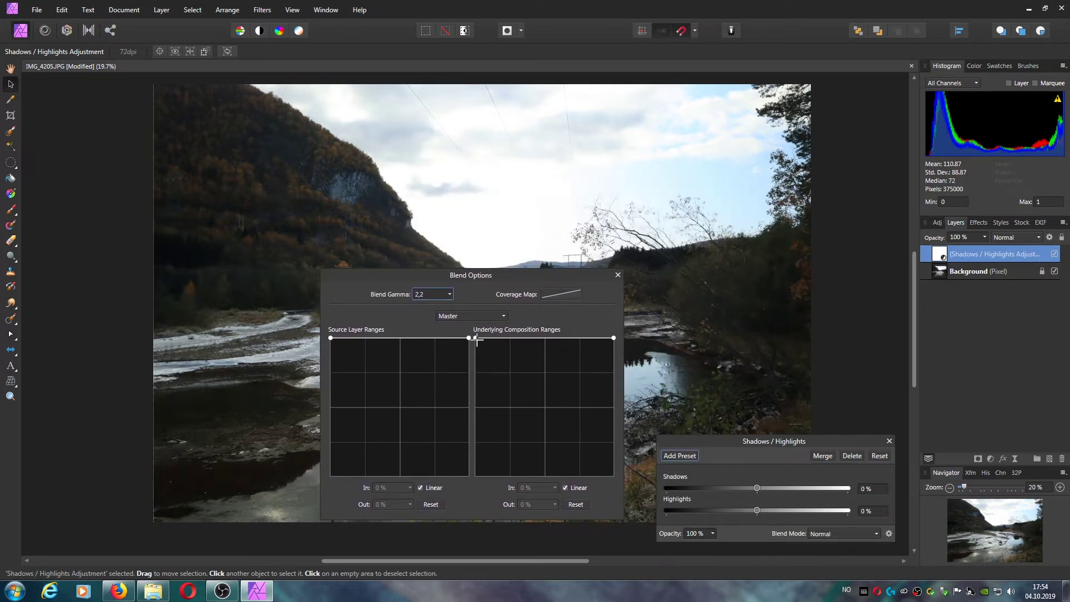
drag(474, 338, 469, 477)
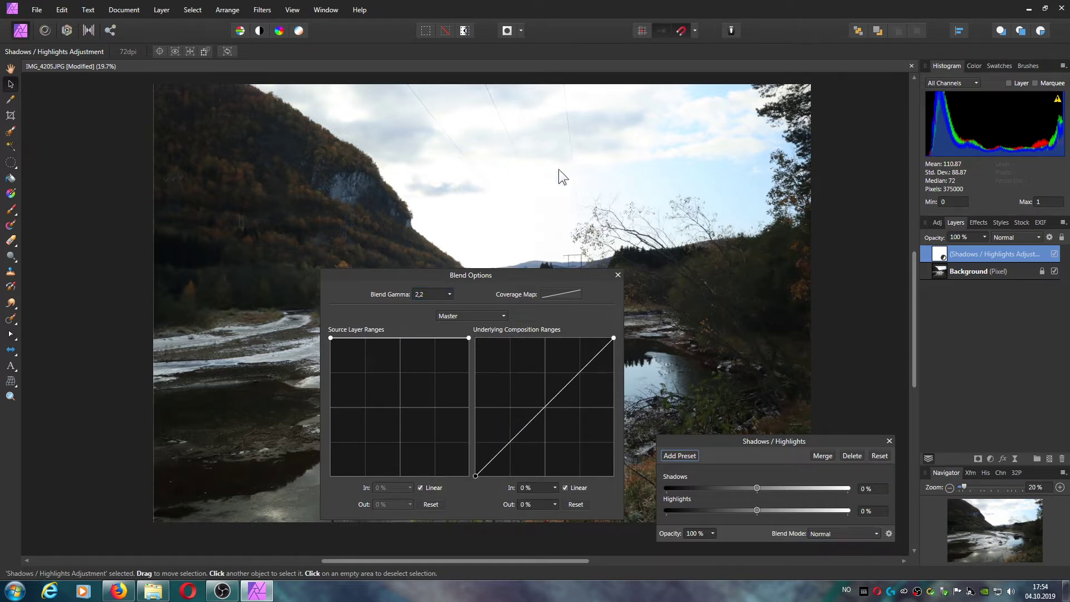
click(617, 275)
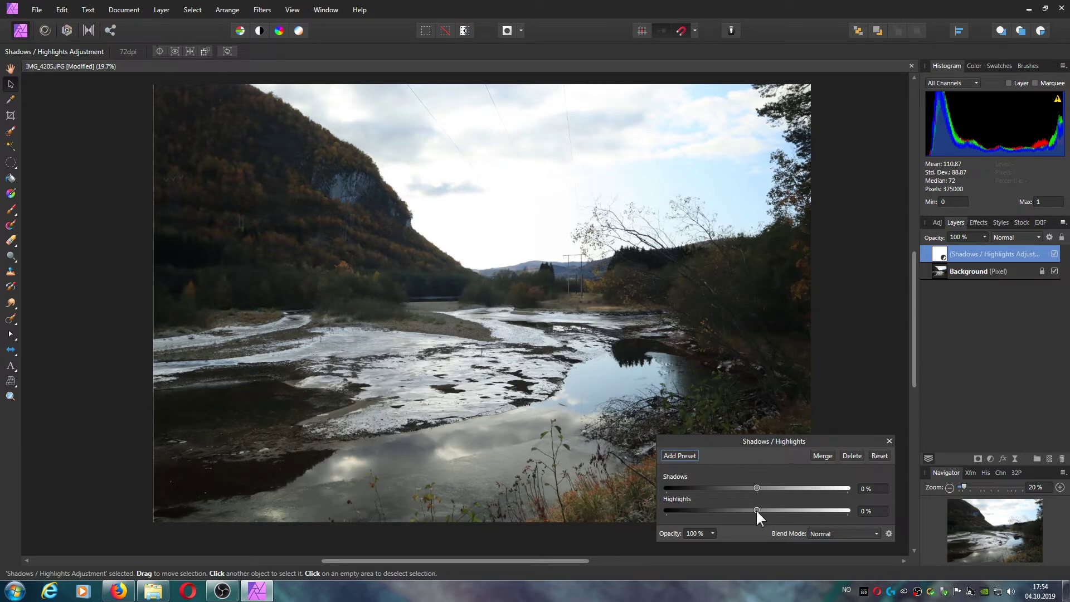
Set the Shadows / Highlights adjustment's highlights to -28% and close its settings.
drag(756, 509, 749, 509)
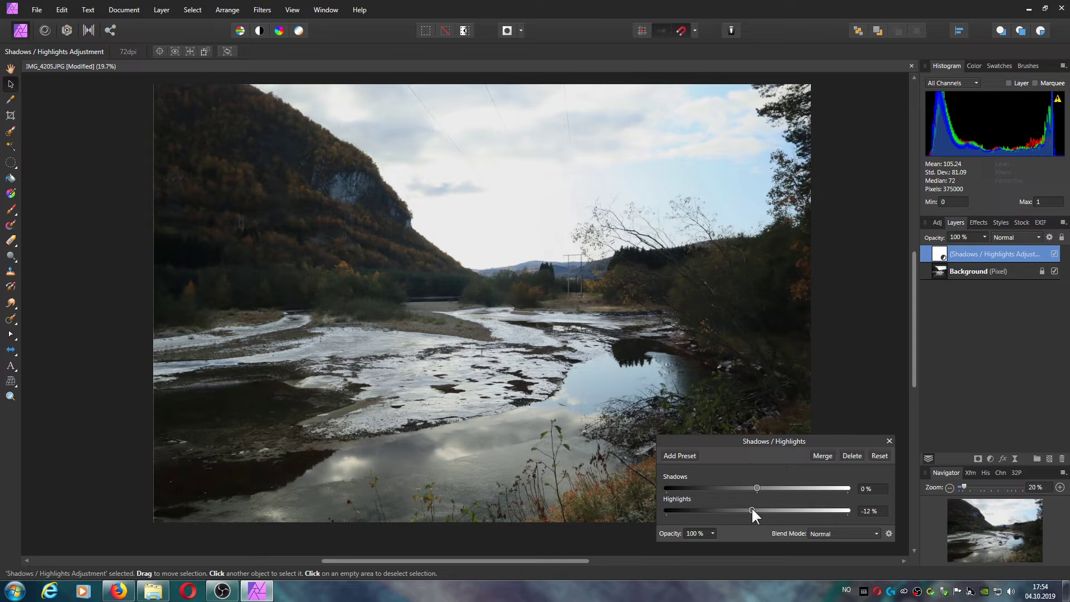
drag(750, 509, 748, 509)
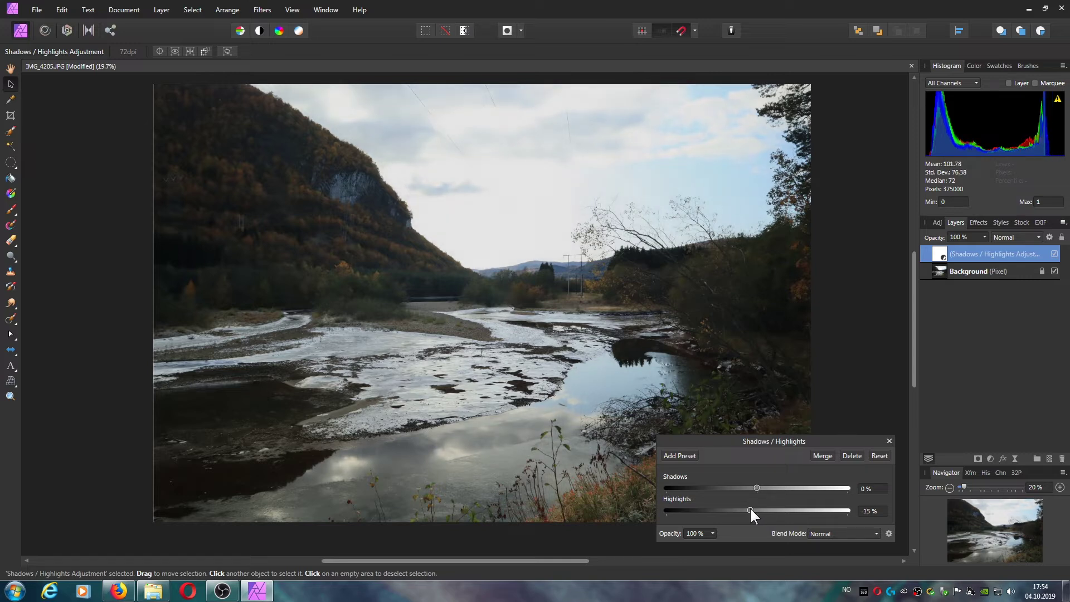
mouse_move(751, 508)
mouse_down()
mouse_move(719, 509)
mouse_move(744, 508)
mouse_up()
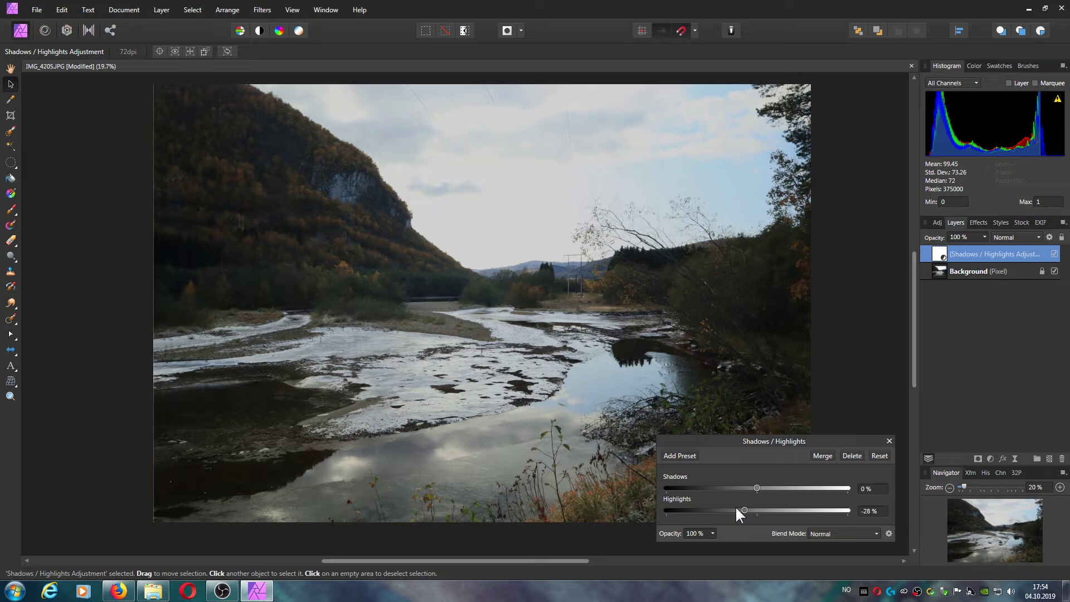
mouse_move(1039, 104)
click(888, 441)
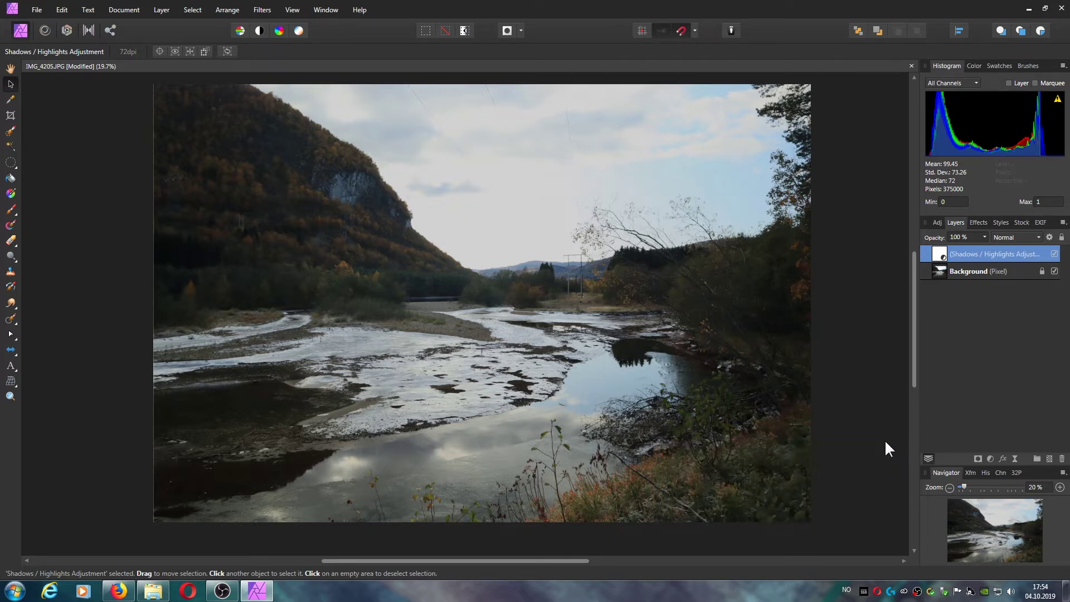
Add a Brightness / Contrast and an HSL adjustment layer, leaving both at their default settings.
click(937, 223)
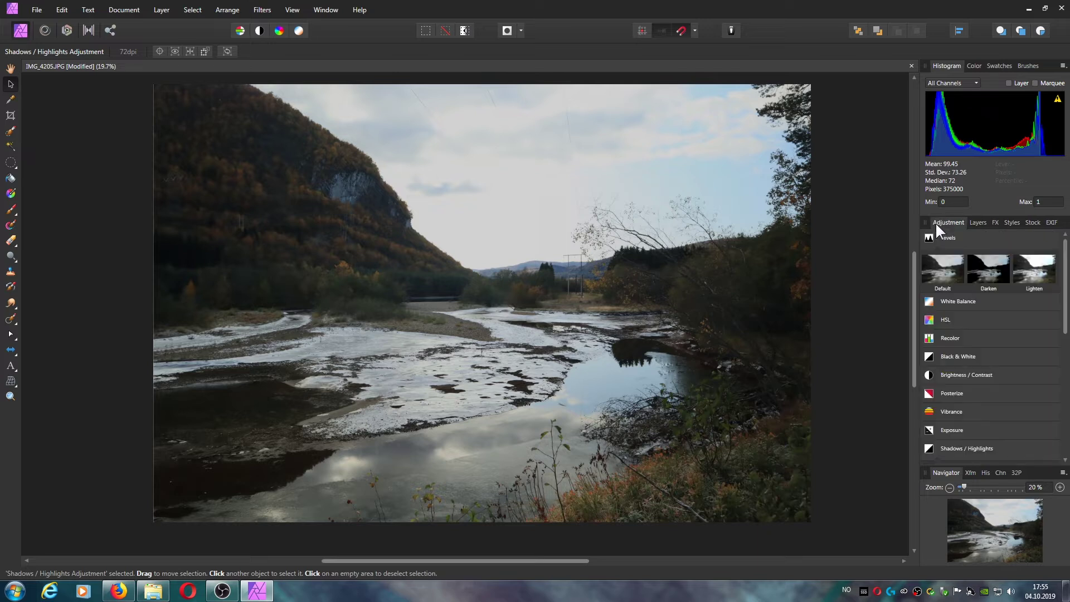
click(926, 371)
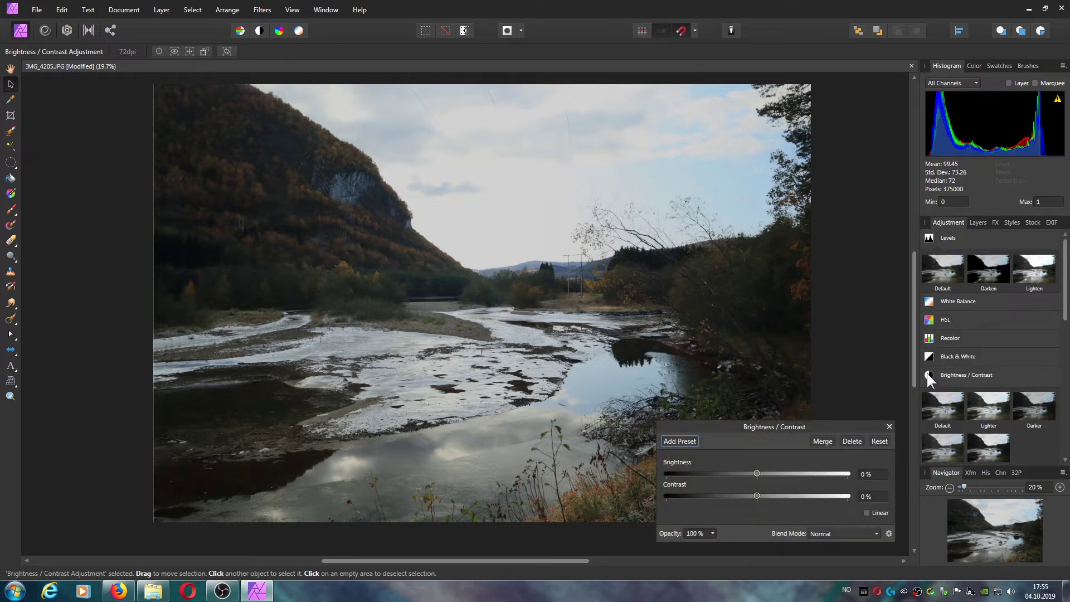
click(889, 426)
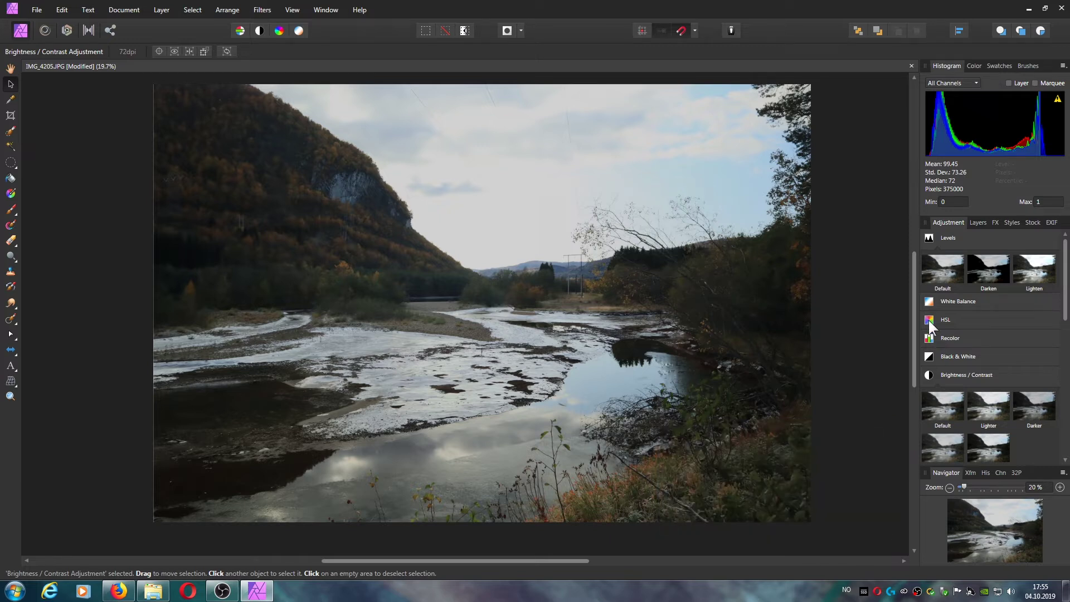
click(929, 325)
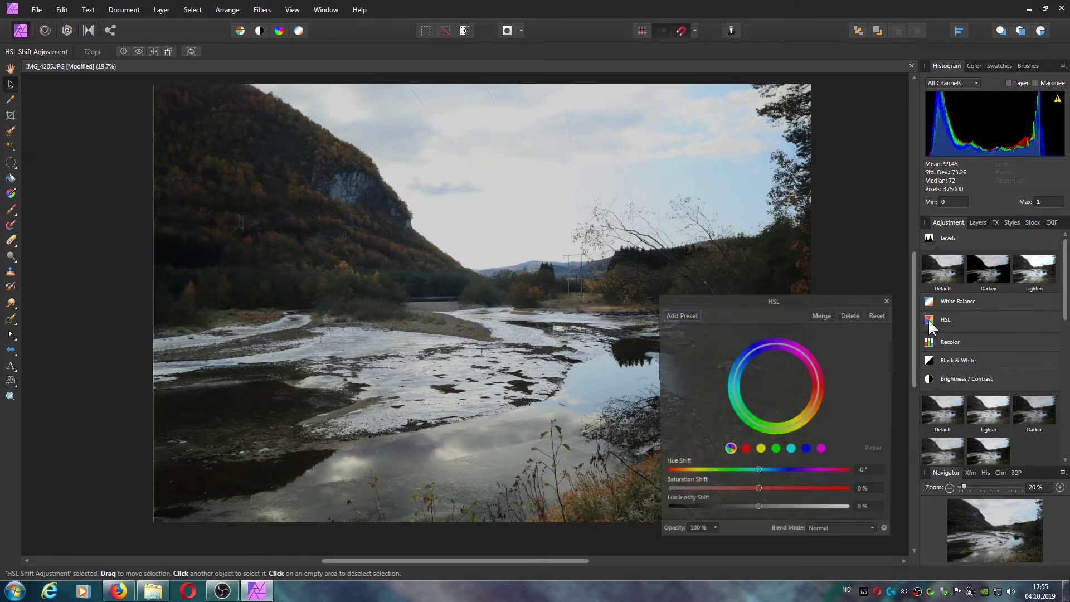
click(890, 298)
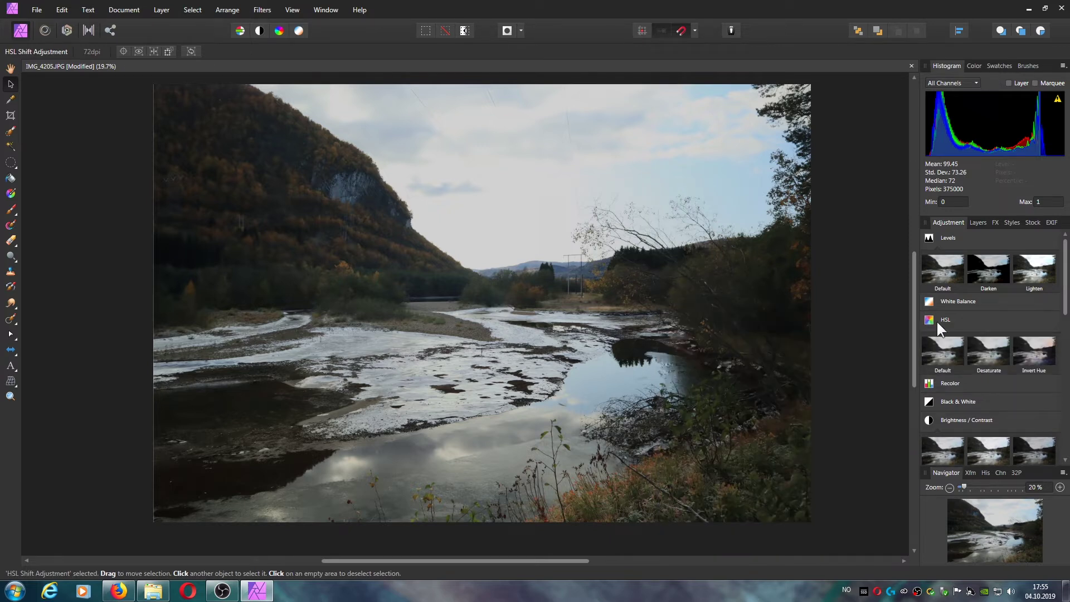
Add a Levels adjustment layer with default settings above the HSL layer and return to the layer list.
click(928, 236)
click(928, 236)
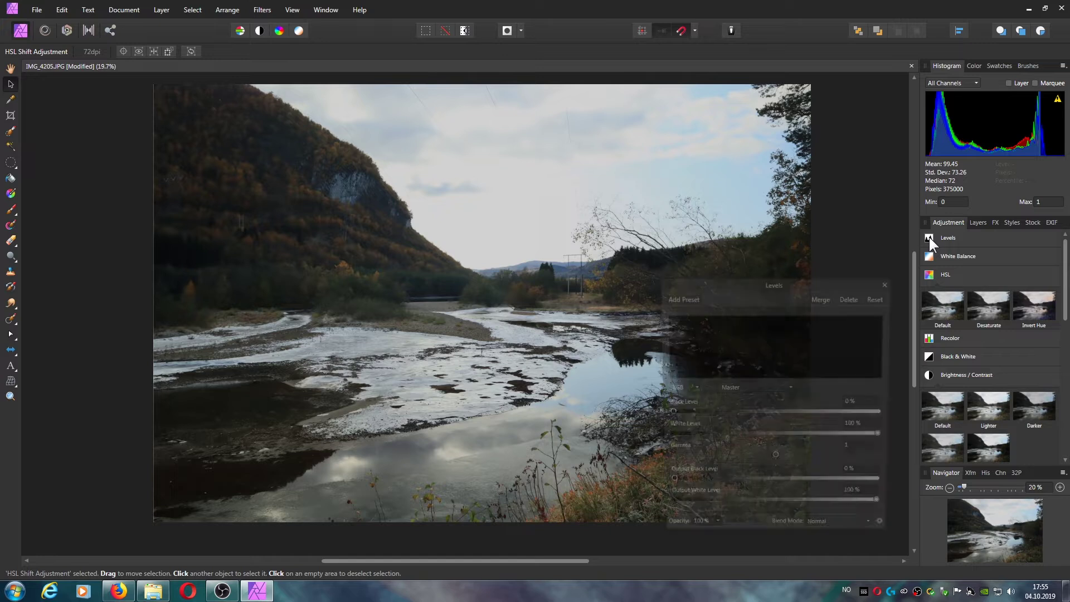
click(890, 279)
click(976, 223)
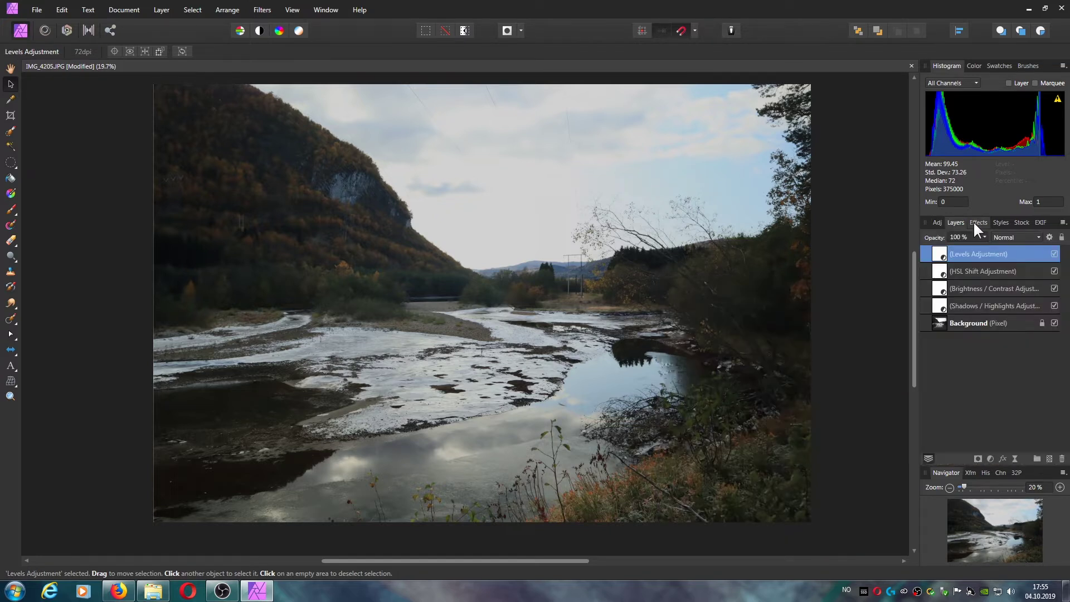
Flatten the Shadows / Highlights layer's underlying composition range to 100% output and set its shadows to 24%.
double_click(936, 305)
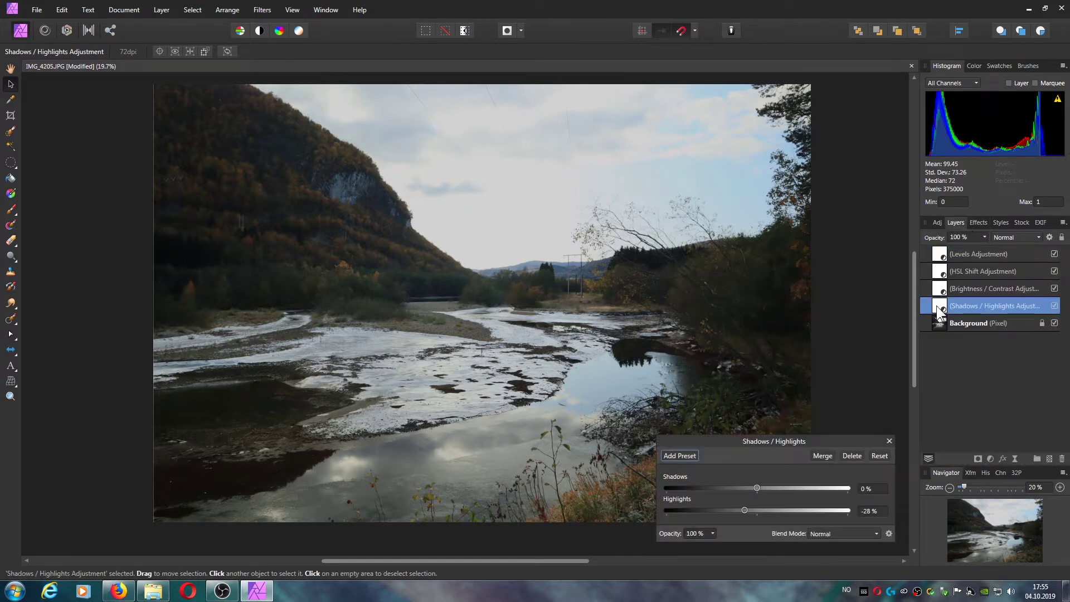
click(1049, 237)
drag(534, 359, 535, 217)
mouse_move(671, 224)
mouse_down()
mouse_move(675, 362)
mouse_move(687, 231)
mouse_move(686, 220)
mouse_move(678, 363)
mouse_move(672, 223)
mouse_up()
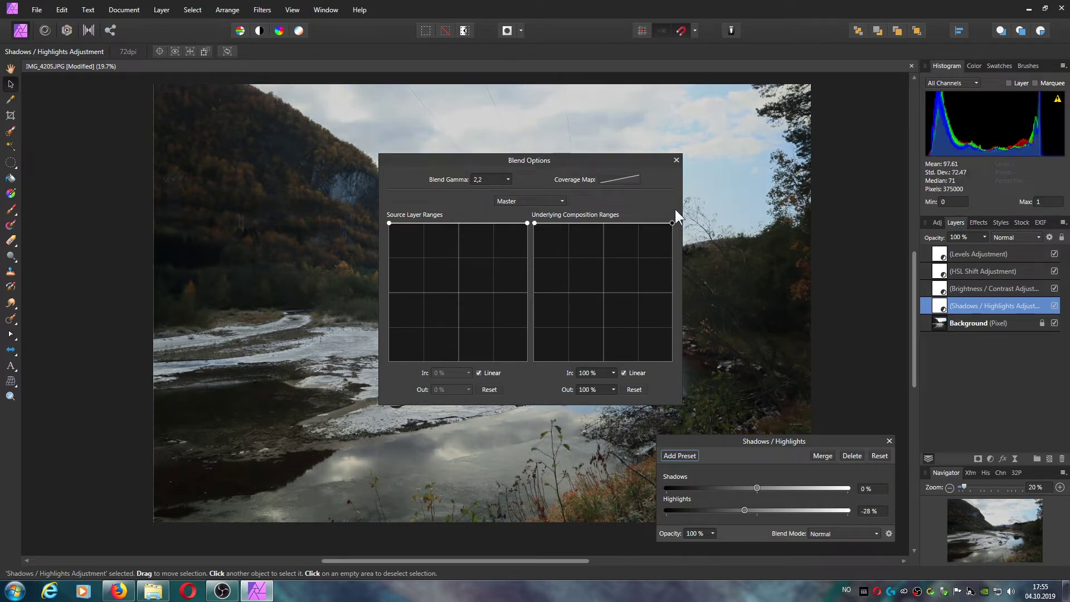
click(677, 160)
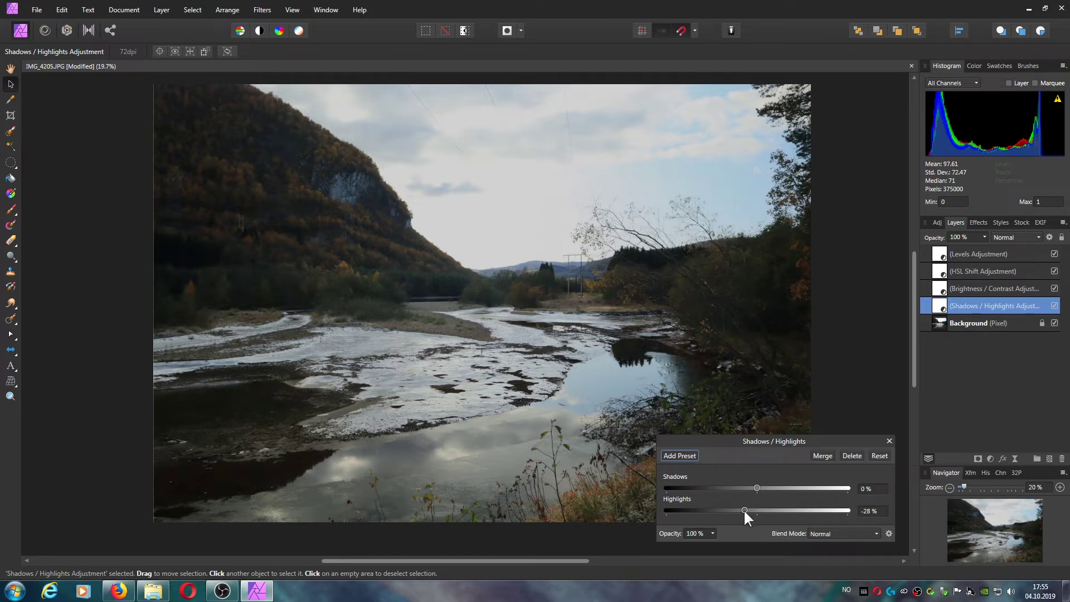
drag(757, 486, 794, 483)
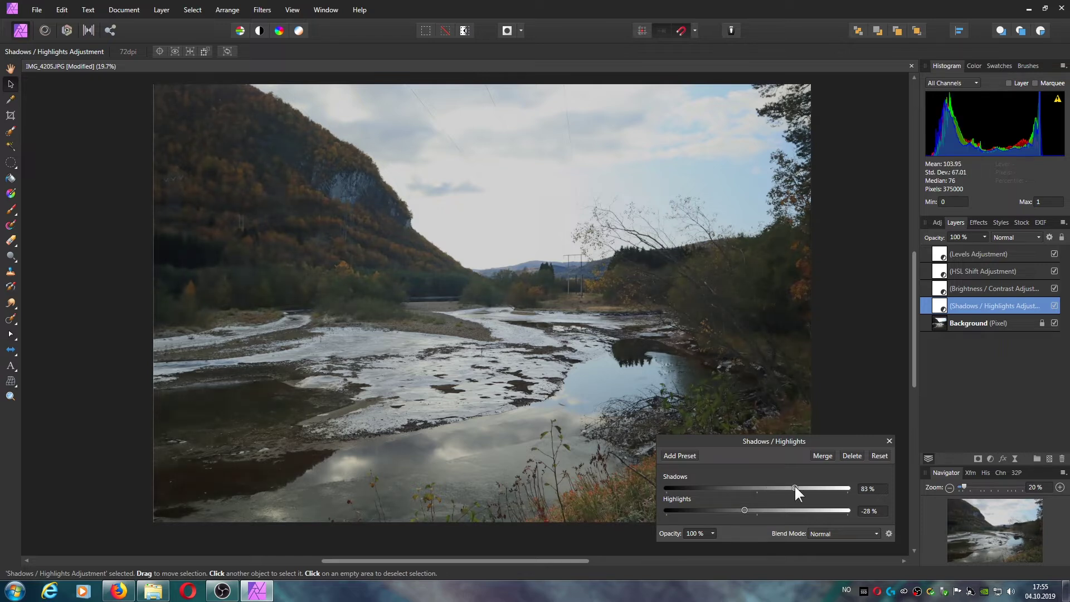
drag(770, 485, 767, 486)
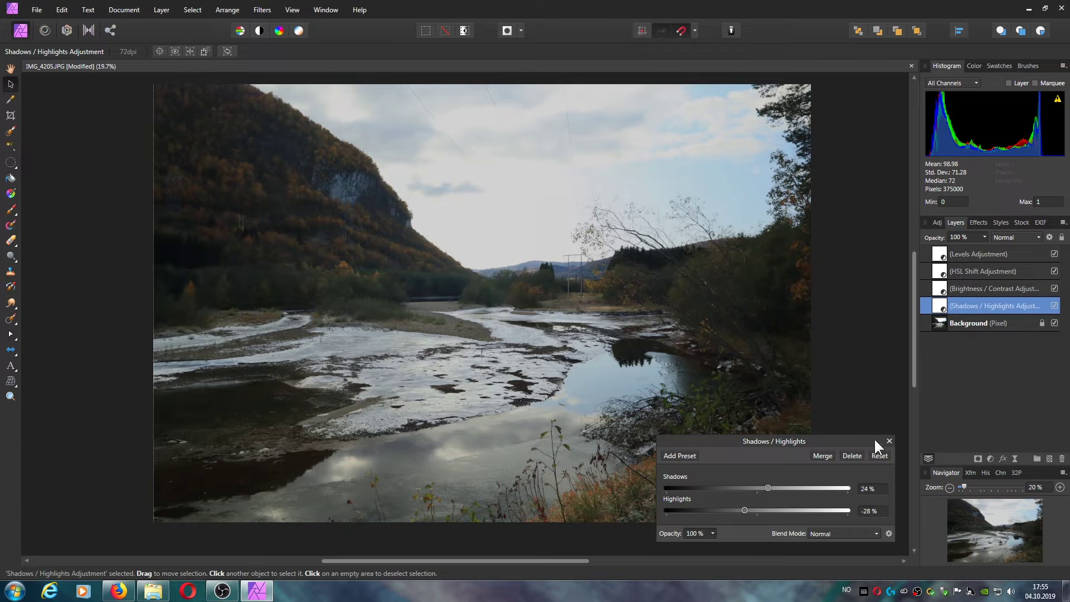
Fade the Brightness / Contrast layer's underlying composition range to 0% output at 100% input and set its contrast to -24%.
click(889, 441)
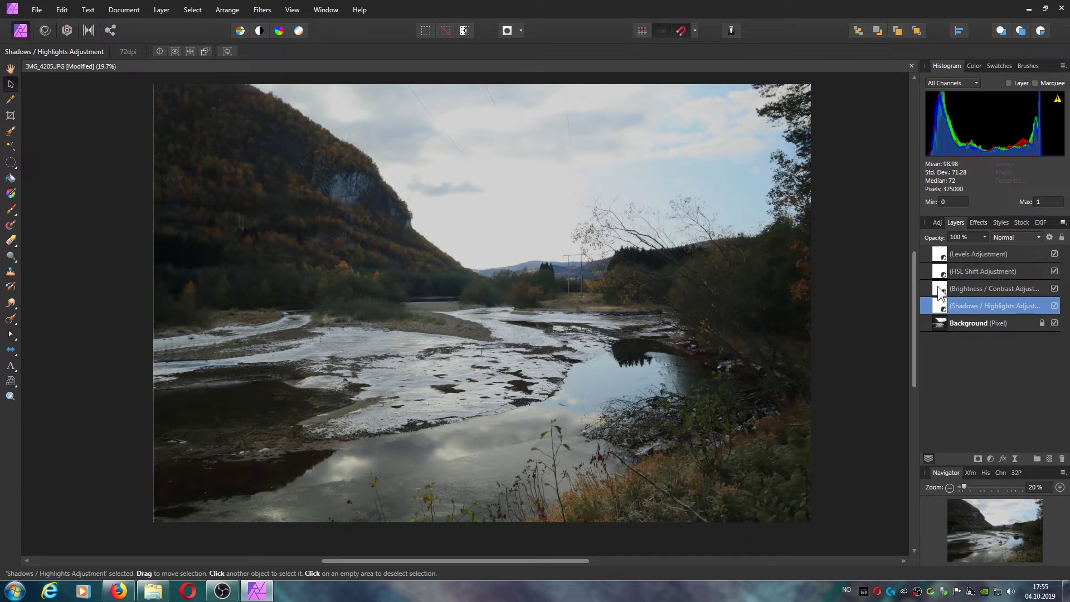
double_click(940, 290)
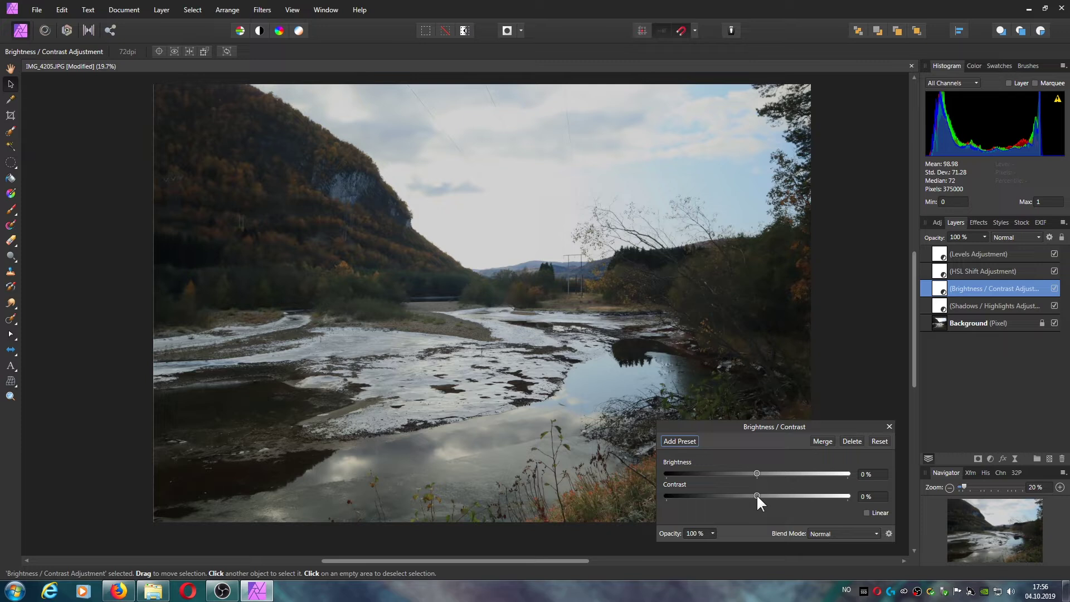
click(1049, 237)
drag(672, 223, 672, 367)
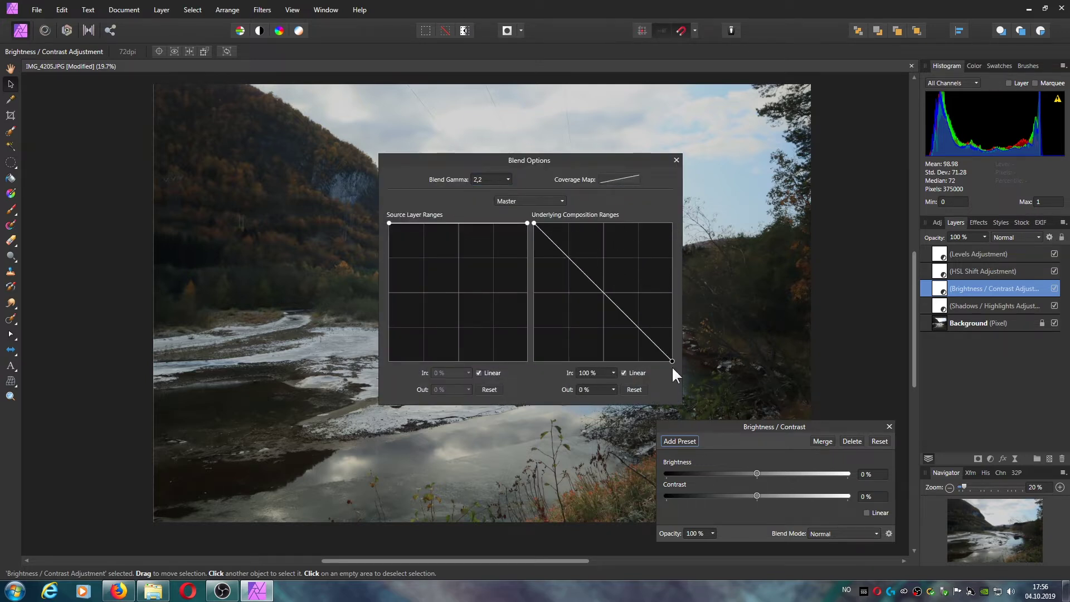
click(676, 160)
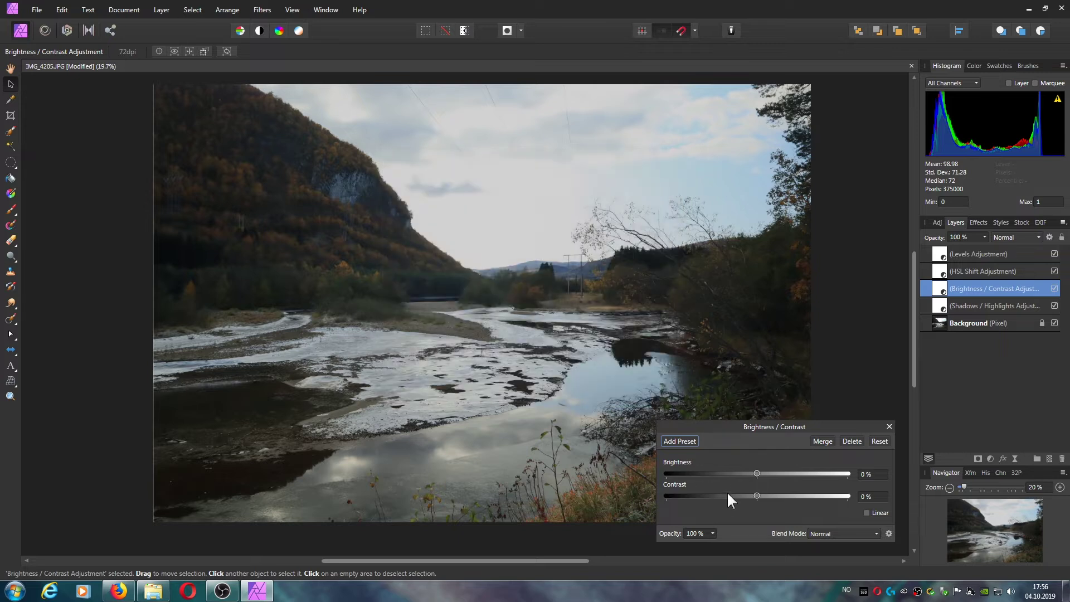
drag(761, 493, 735, 495)
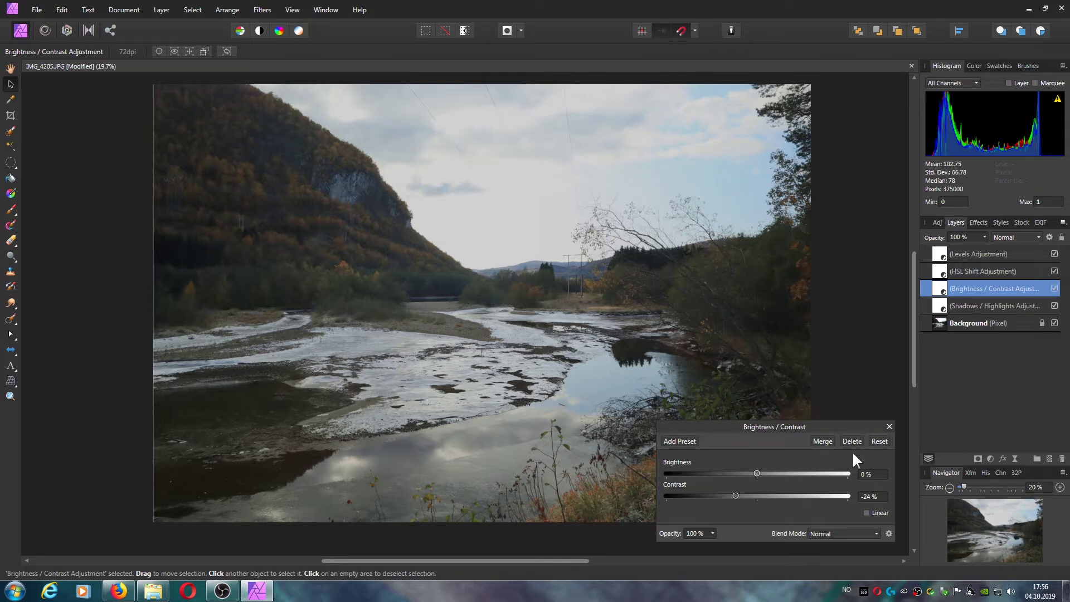
click(888, 426)
Set the Levels adjustment's black level to 4% and white level to 92%, closing its settings.
click(941, 256)
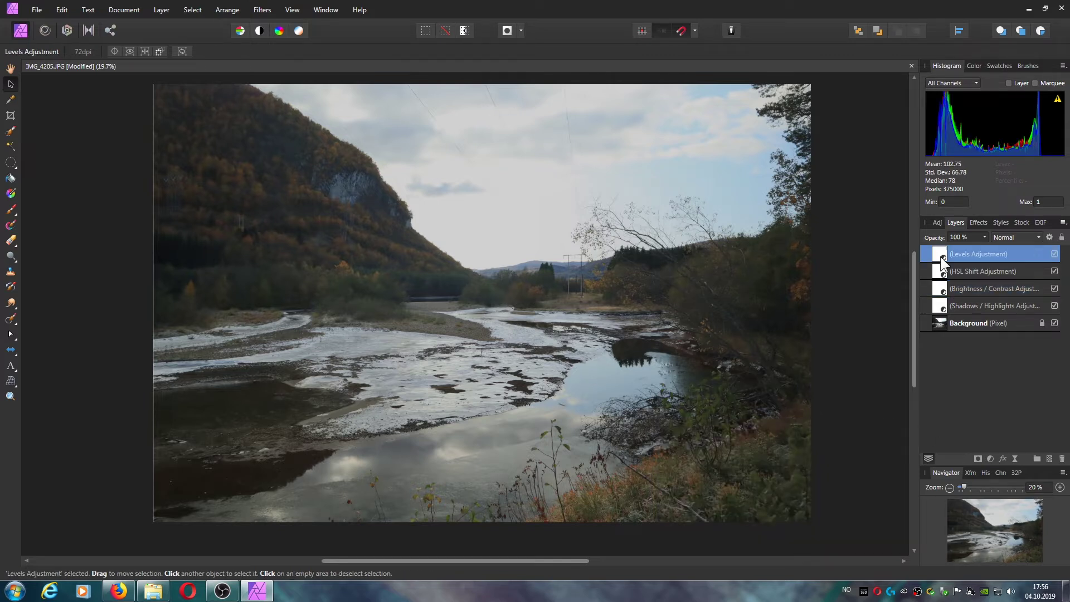
double_click(940, 256)
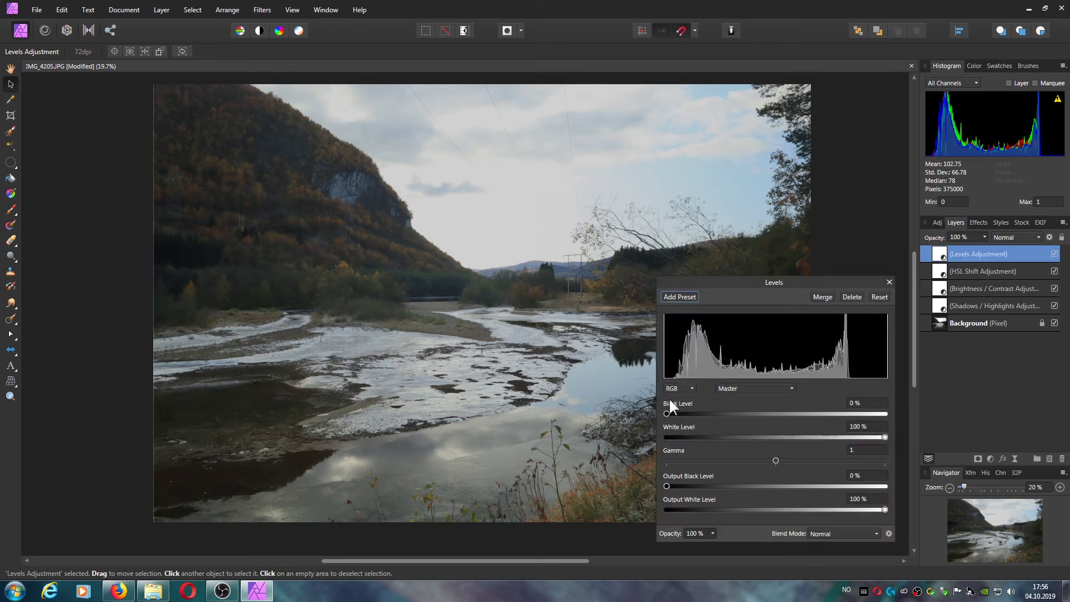
drag(666, 413, 676, 413)
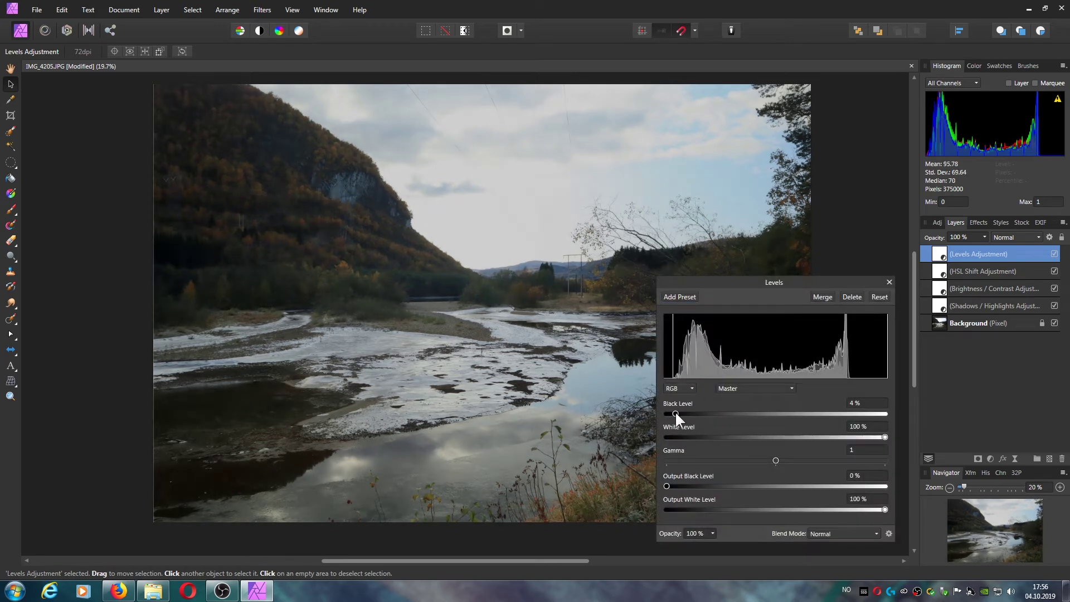
mouse_move(884, 436)
mouse_down()
mouse_move(844, 436)
mouse_move(866, 435)
mouse_up()
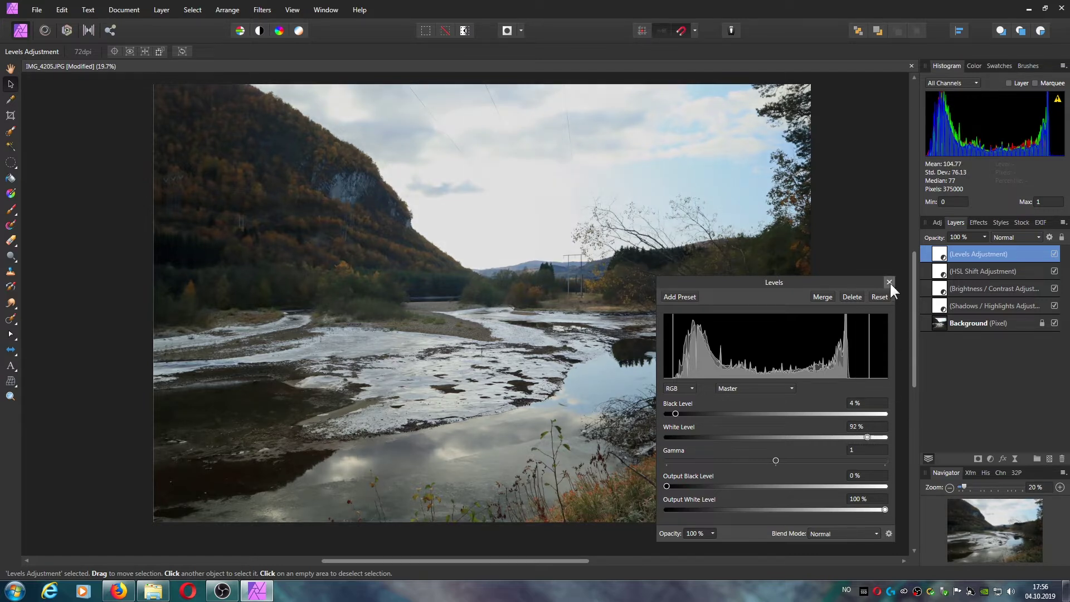
click(889, 282)
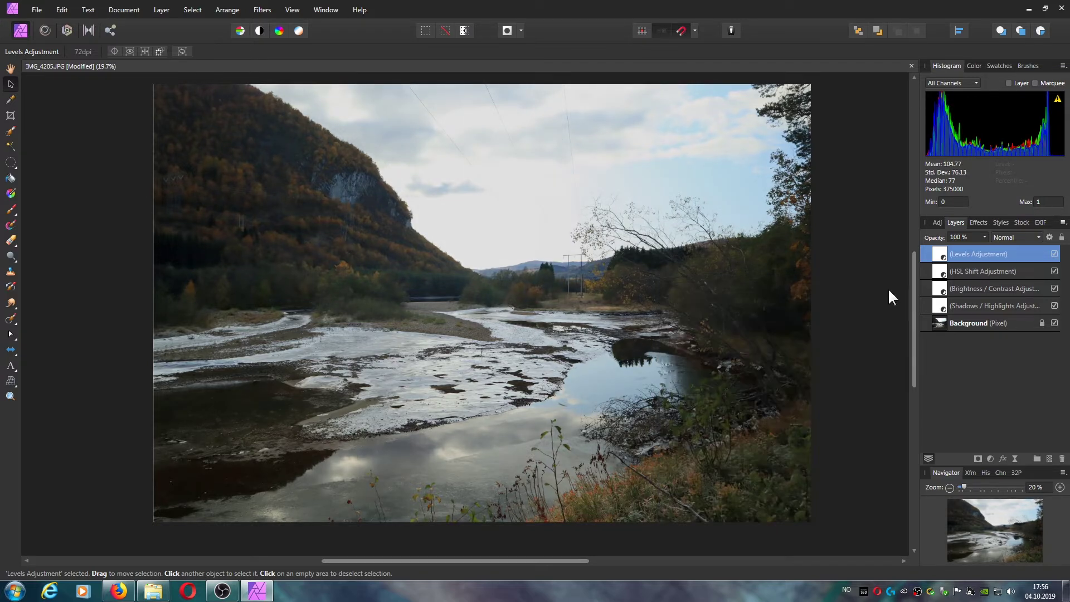
Set the HSL adjustment's saturation shift to 14% and close its settings.
double_click(940, 274)
mouse_move(757, 492)
mouse_down()
mouse_move(772, 492)
mouse_move(659, 494)
mouse_move(768, 491)
mouse_up()
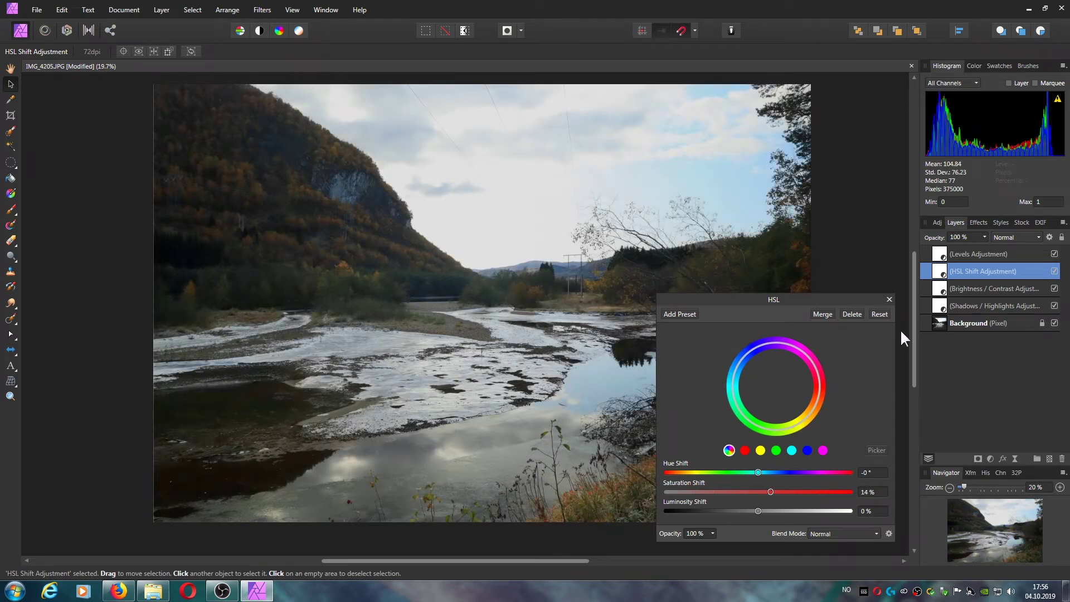
click(889, 299)
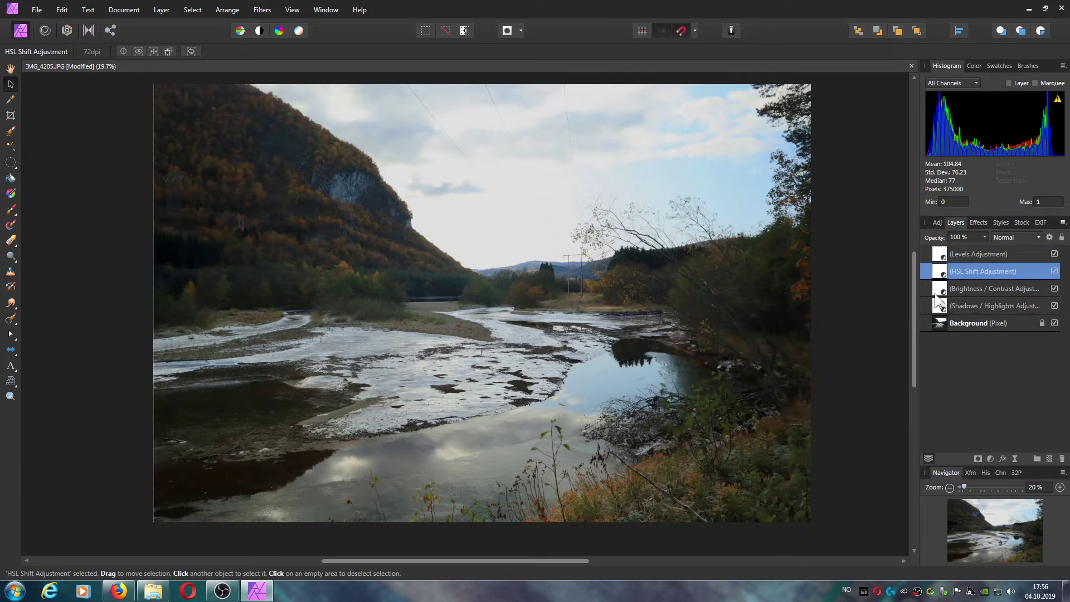
Hide all four adjustment layers together and show them again to compare the river photo before and after.
click(974, 255)
shift+click(959, 301)
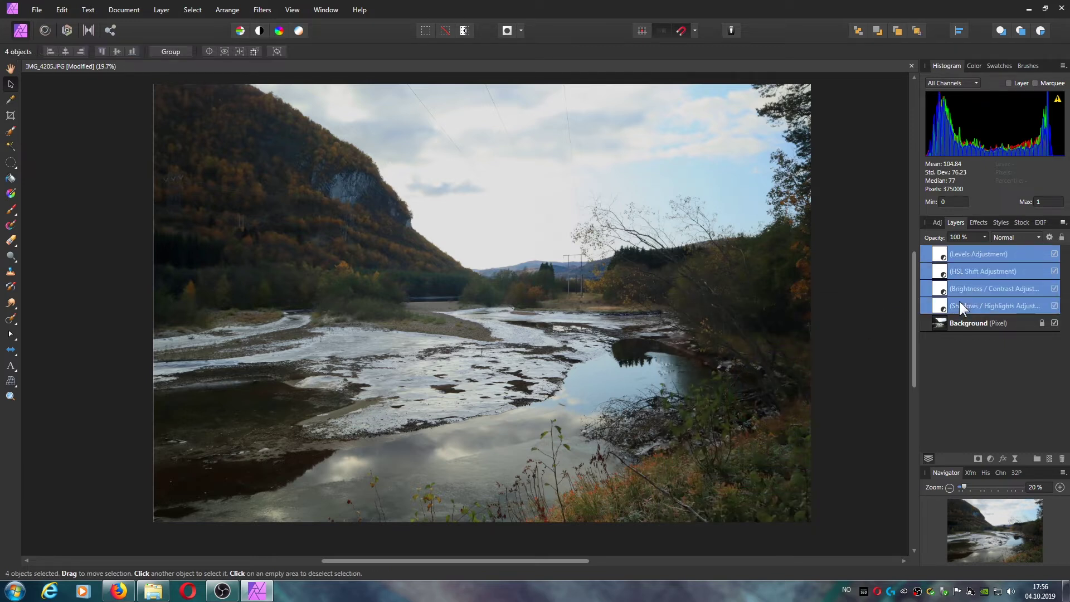
click(1054, 306)
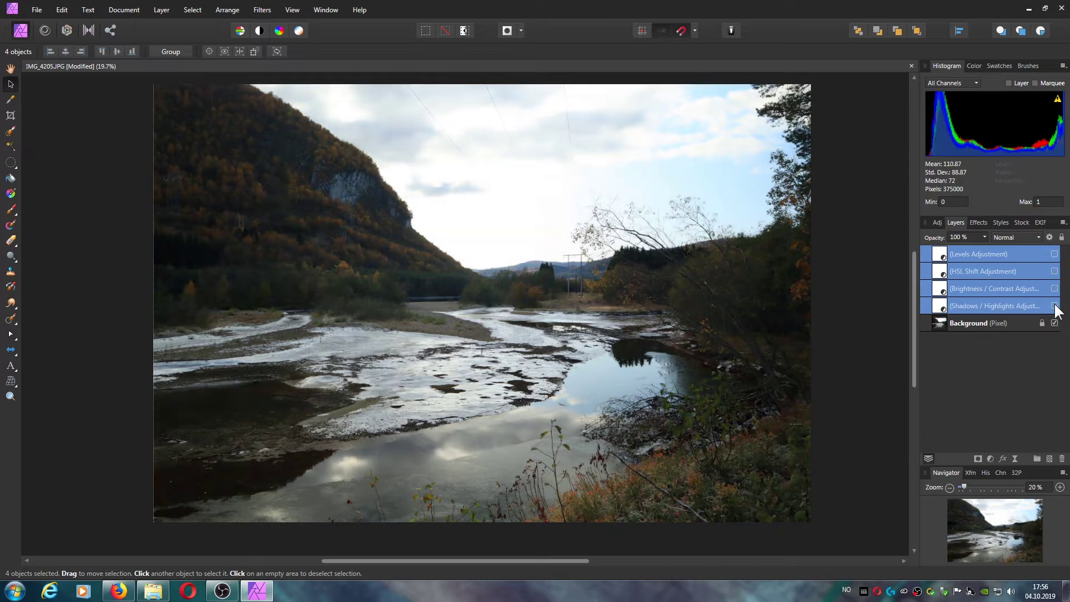
click(1054, 306)
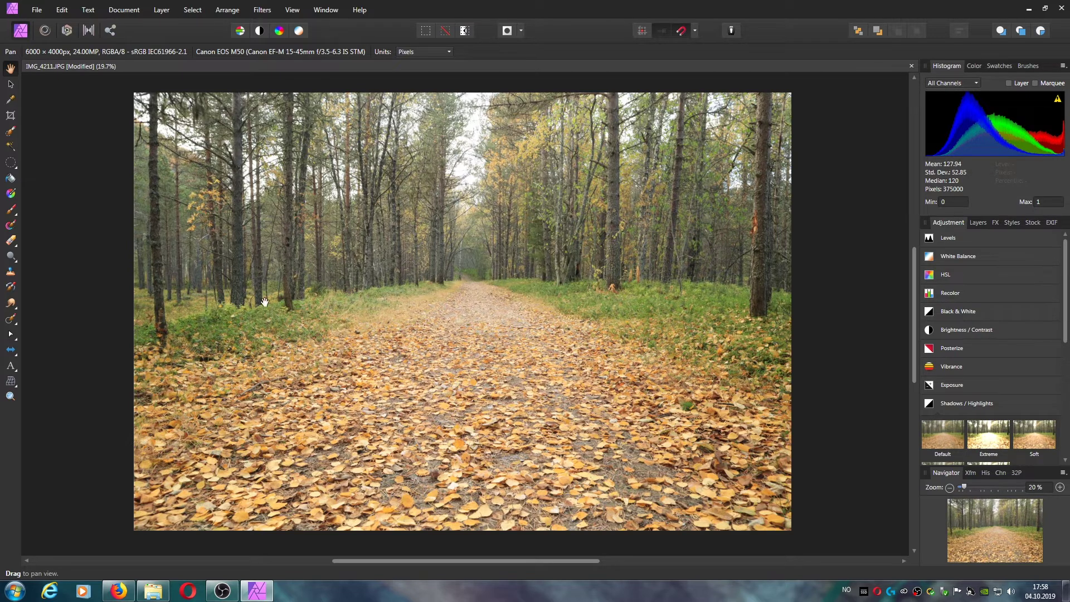
Add a Levels and a Brightness / Contrast adjustment layer to the forest path photo IMG_4211, leaving both at default settings.
click(928, 238)
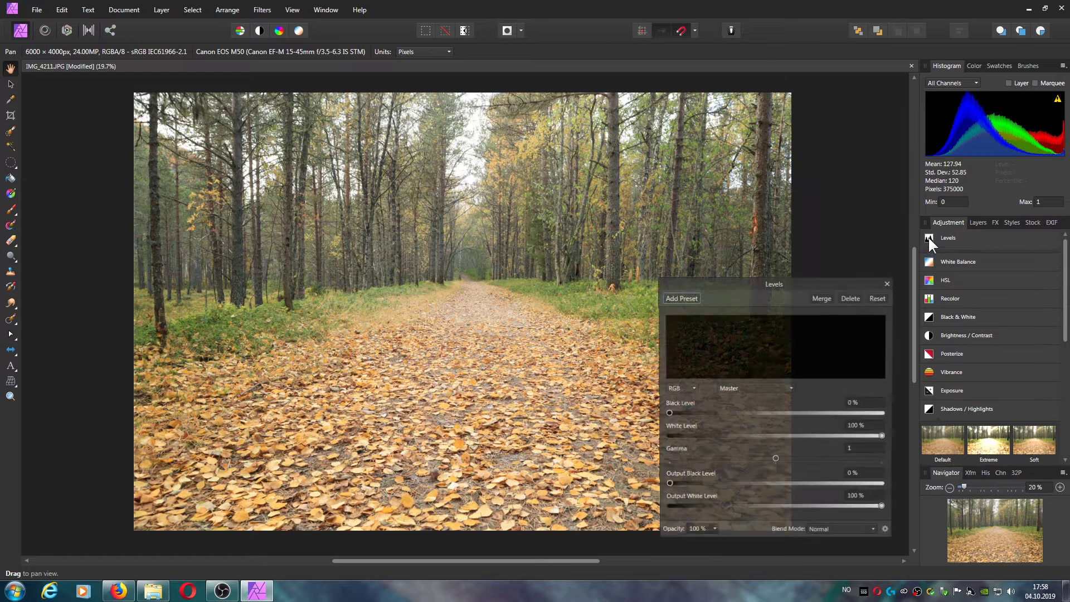
click(889, 281)
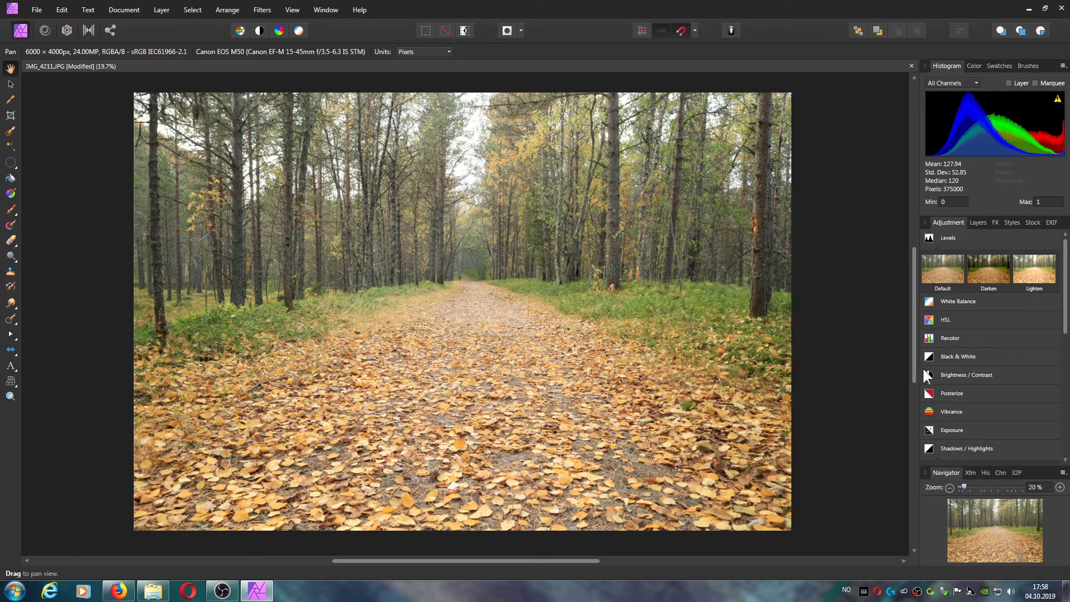
click(927, 375)
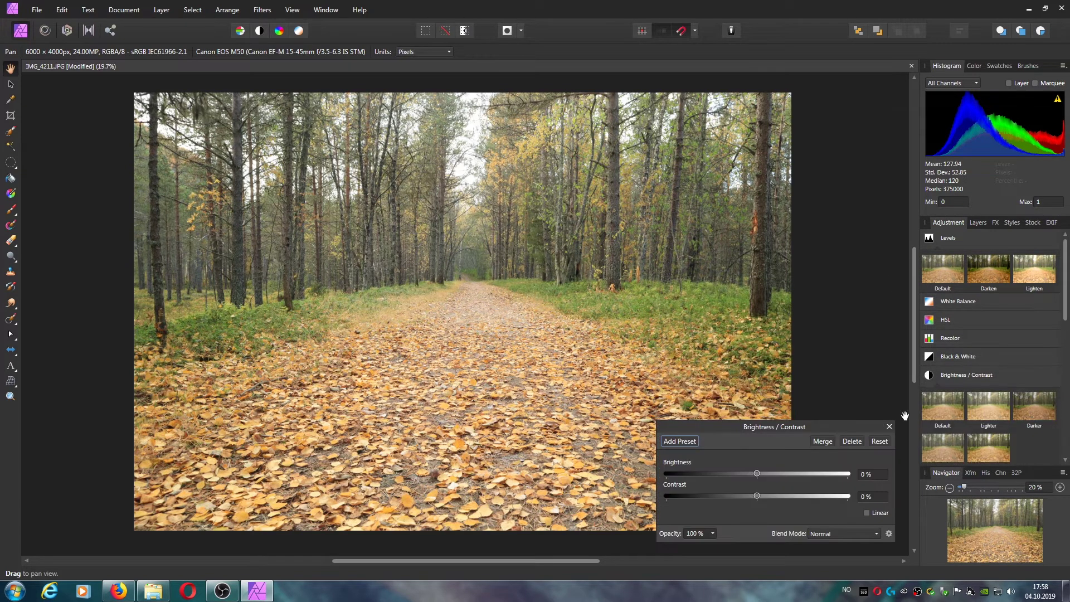
click(889, 427)
click(930, 374)
Add a Shadows / Highlights and an HSL adjustment layer, leaving both at default settings.
scroll(930, 373, down, 1)
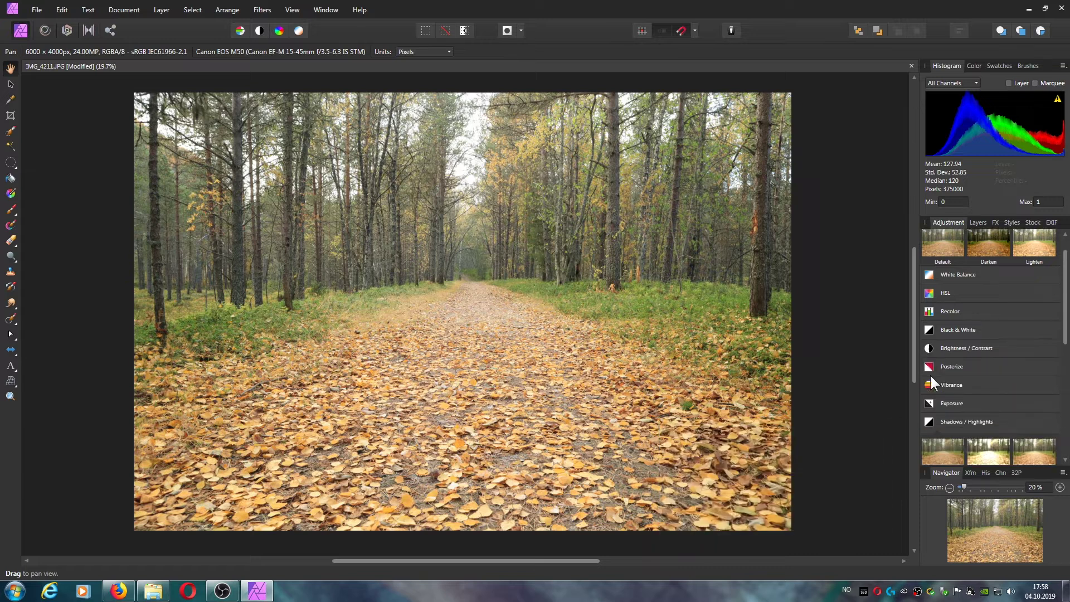
scroll(930, 390, down, 1)
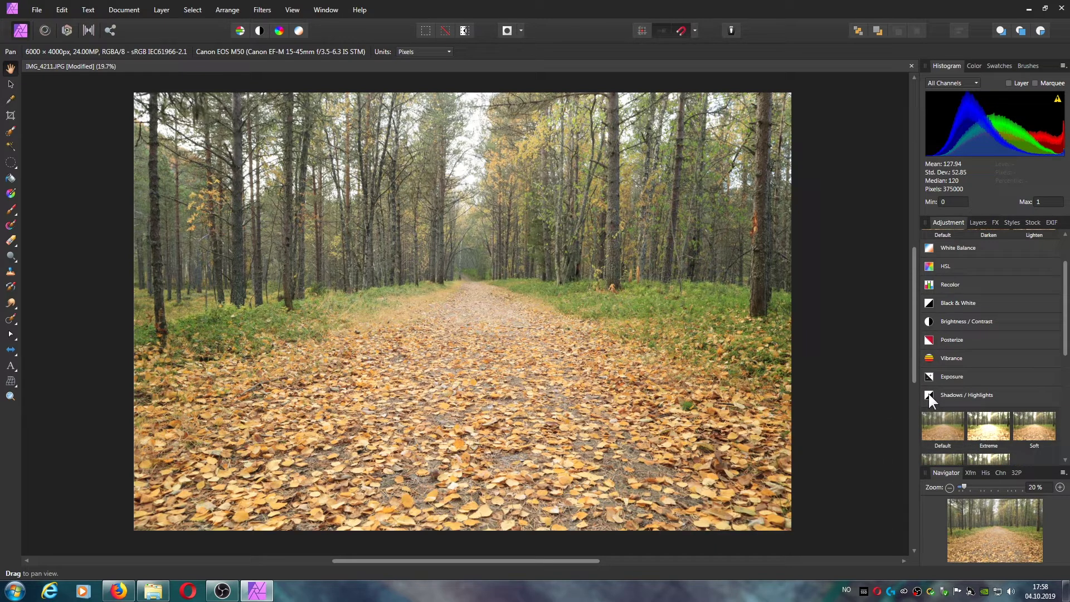
click(929, 394)
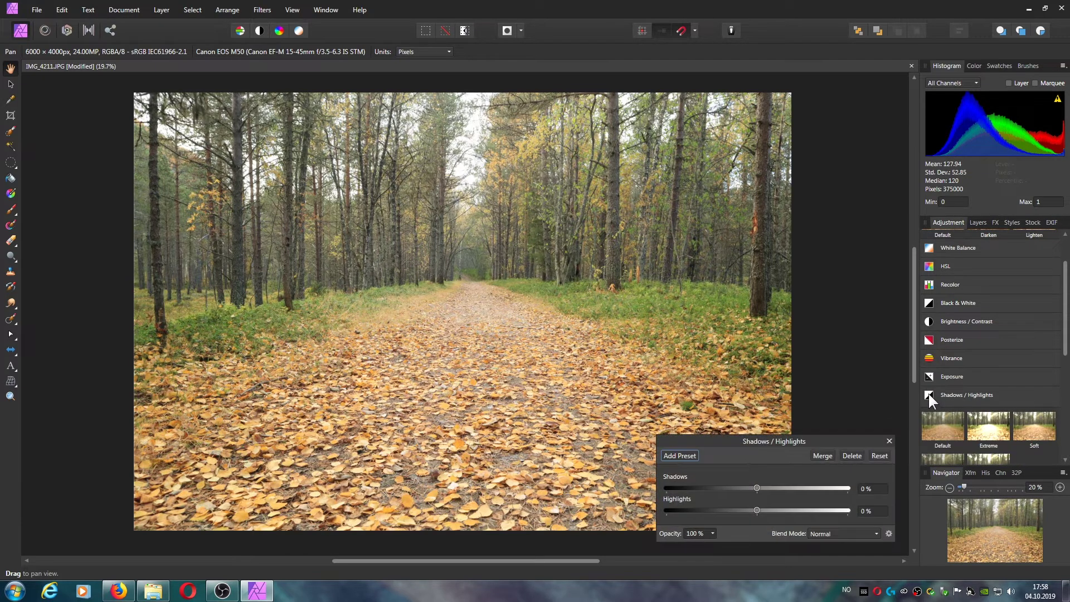
click(889, 442)
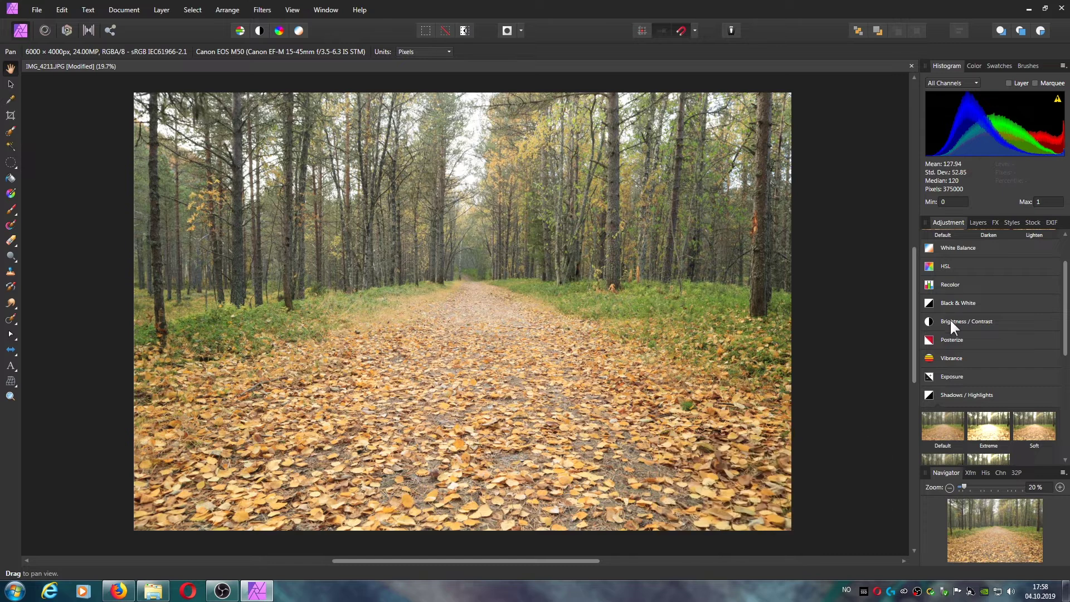
click(927, 268)
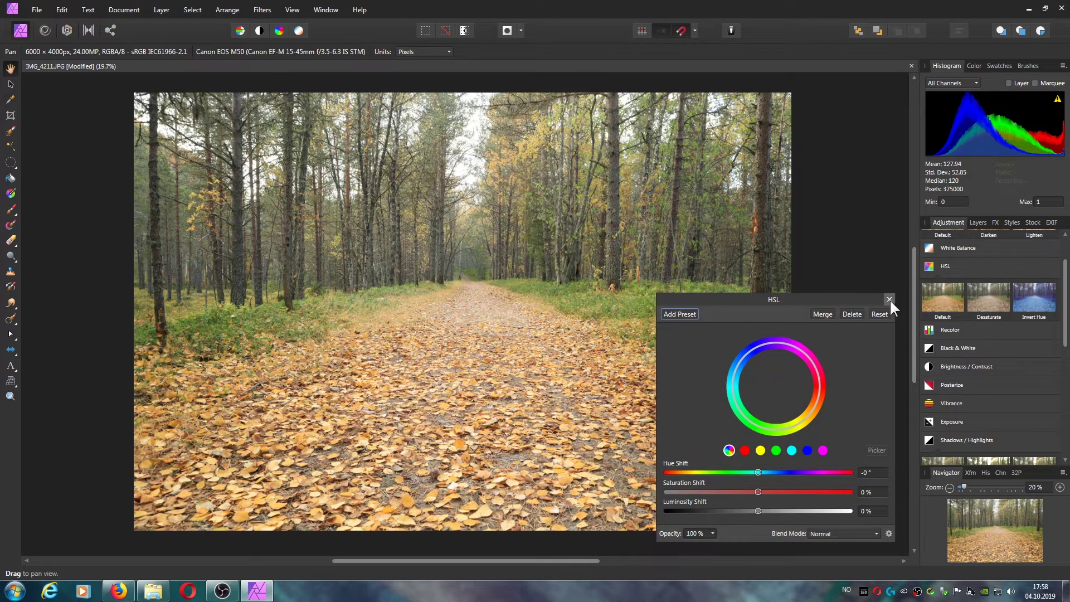
click(890, 299)
Delete the duplicate Shadows / Highlights layer below the HSL layer and select the remaining one above the background.
click(978, 223)
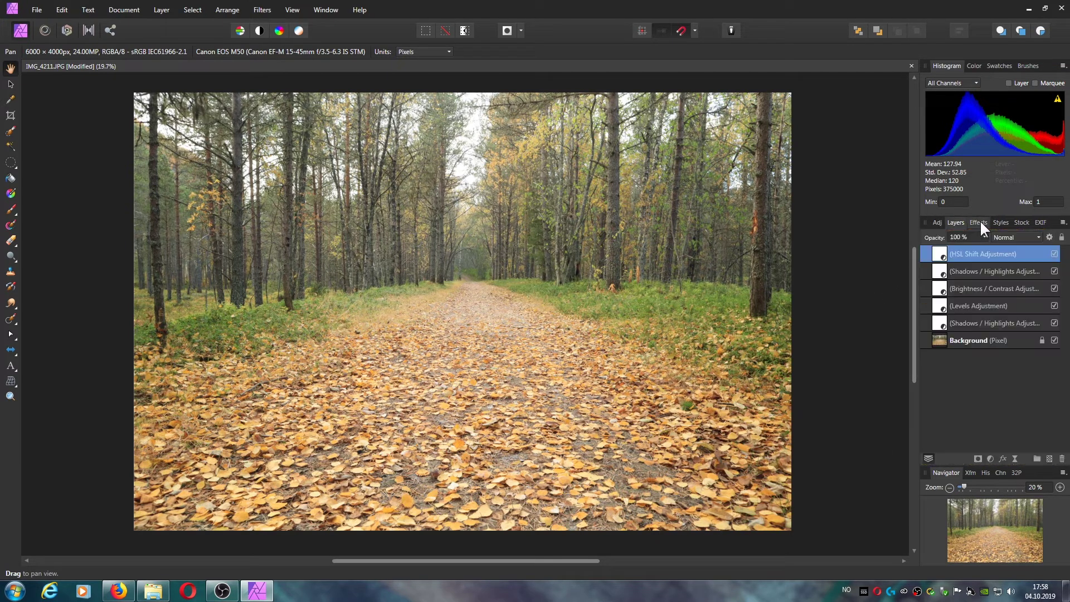
click(964, 322)
click(964, 274)
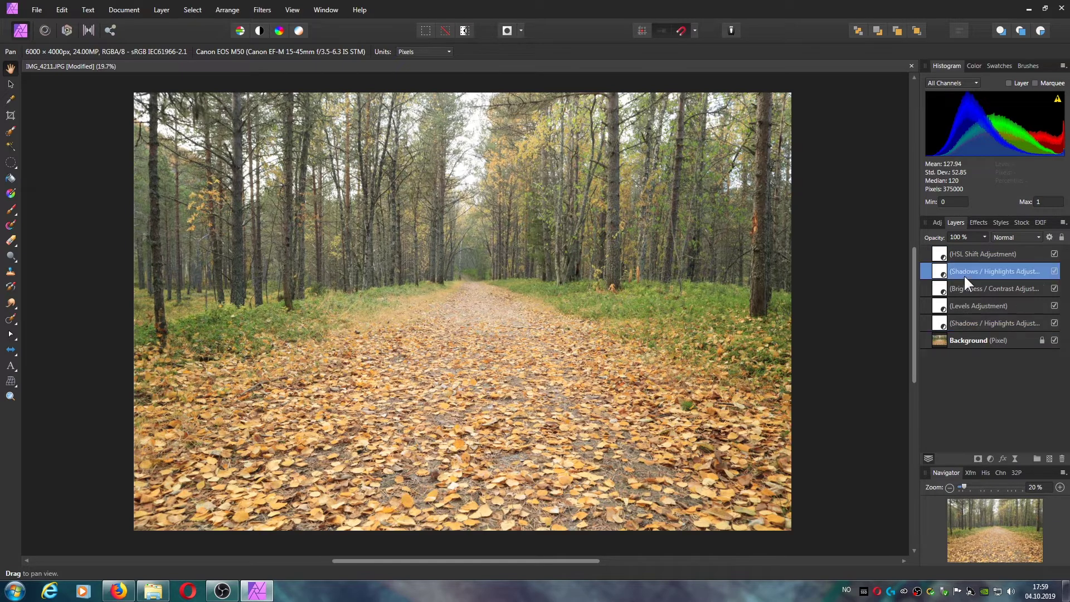
right_click(964, 274)
click(932, 287)
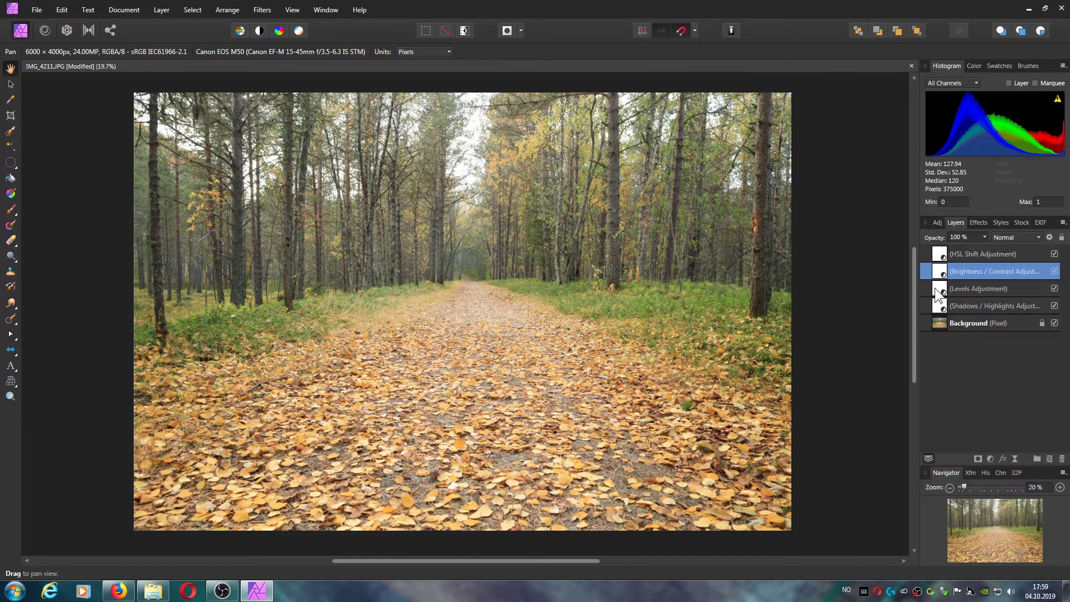
click(960, 307)
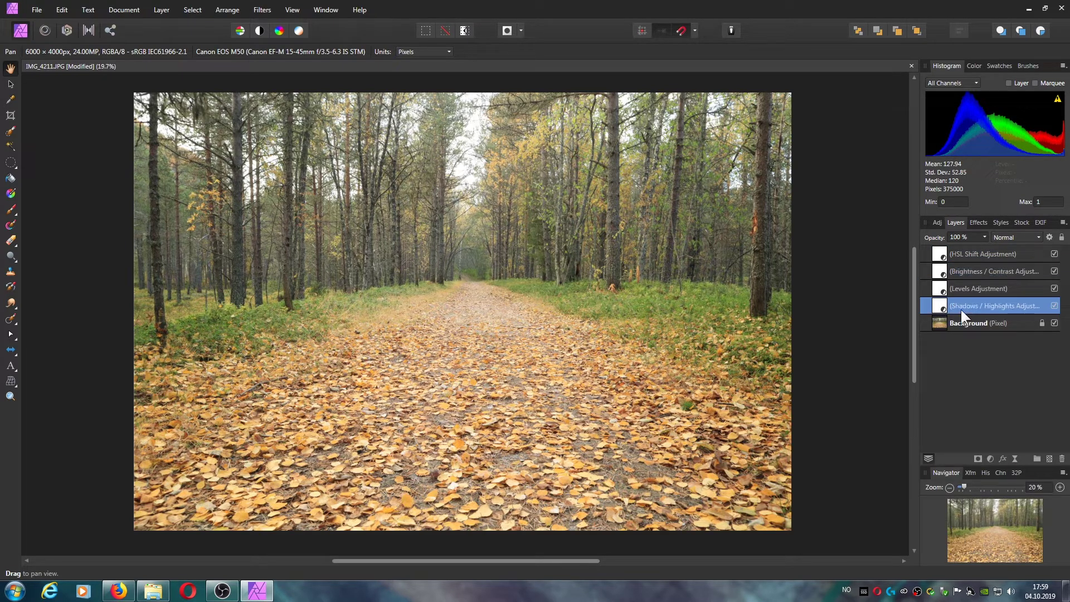
Set the Levels adjustment's black level to 6% and close its settings.
double_click(941, 289)
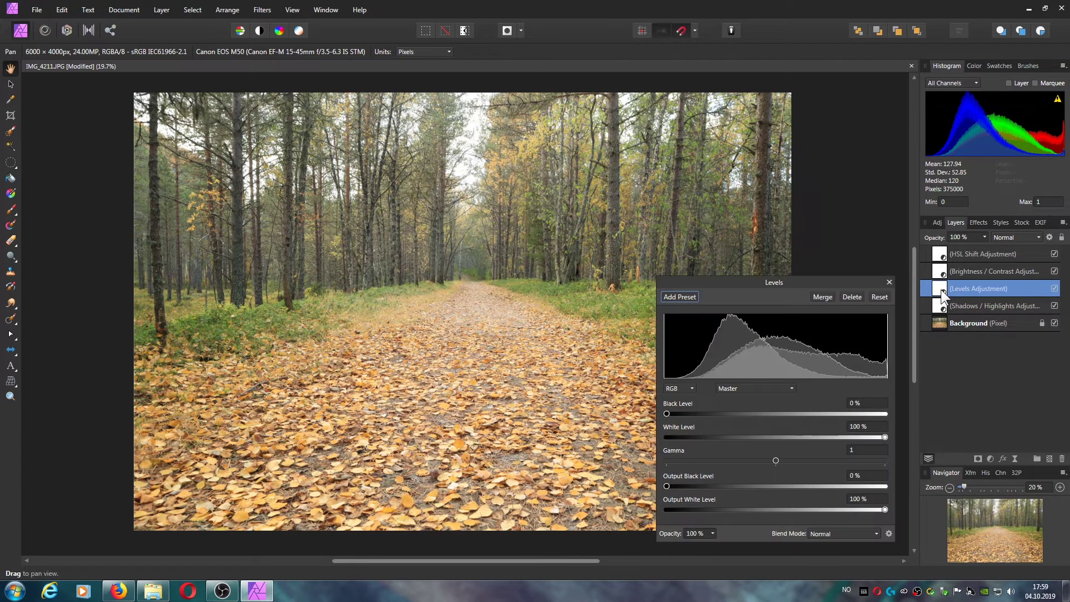
drag(667, 413, 678, 412)
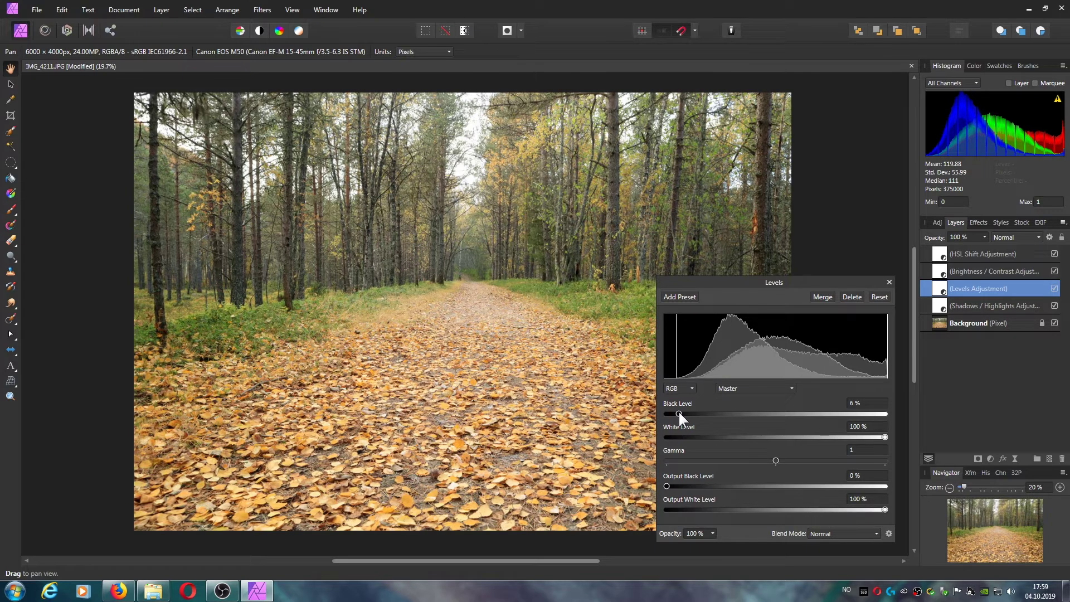
mouse_move(679, 414)
mouse_down()
mouse_move(659, 413)
mouse_move(679, 413)
mouse_up()
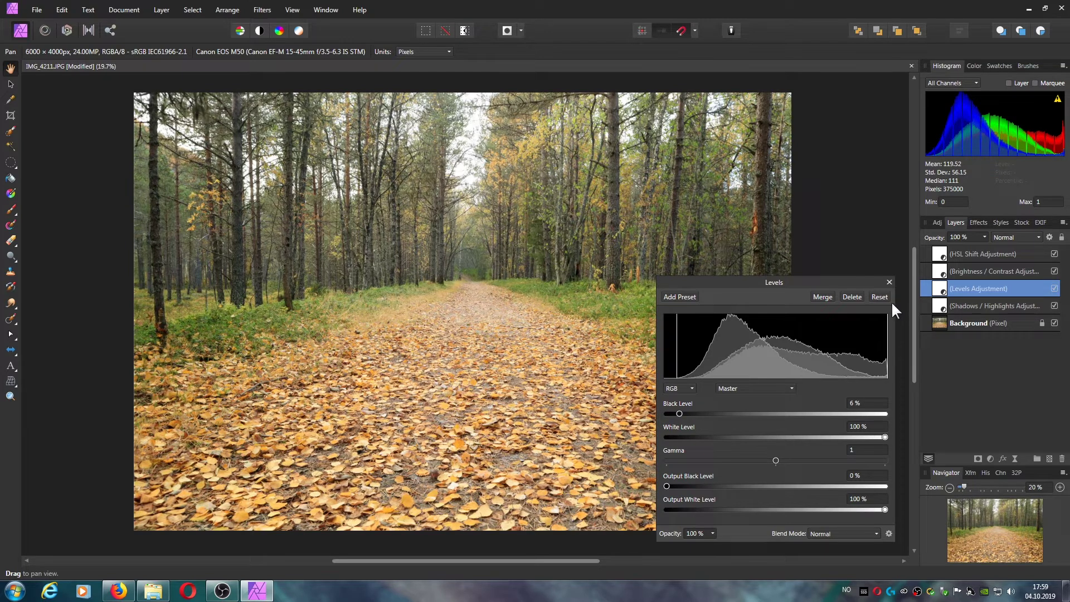
click(888, 282)
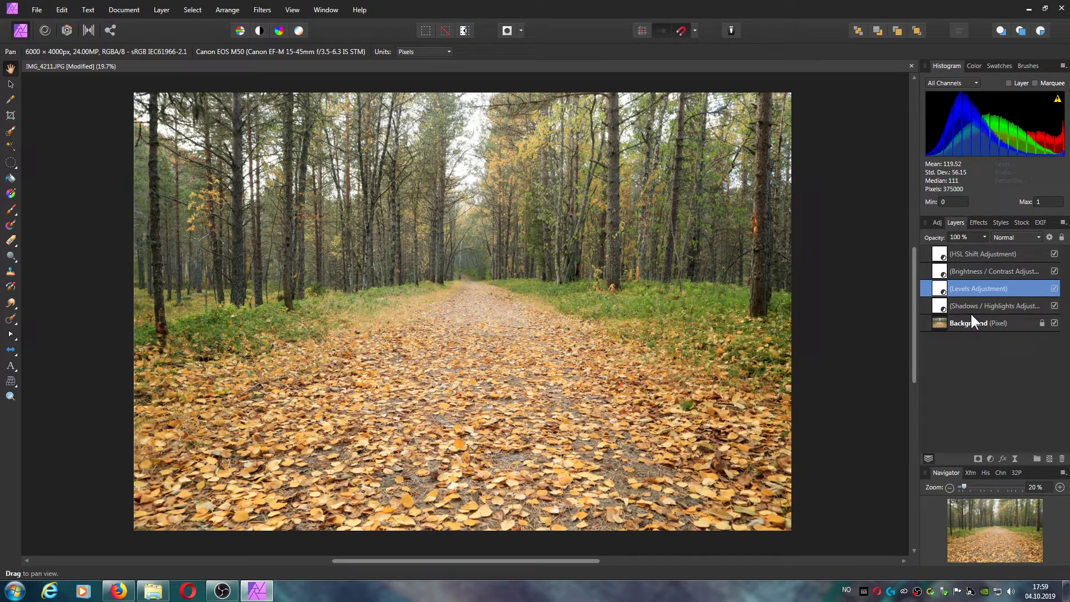
Try several contrast strengths in the Brightness / Contrast adjustment and set the contrast to -11%.
click(942, 275)
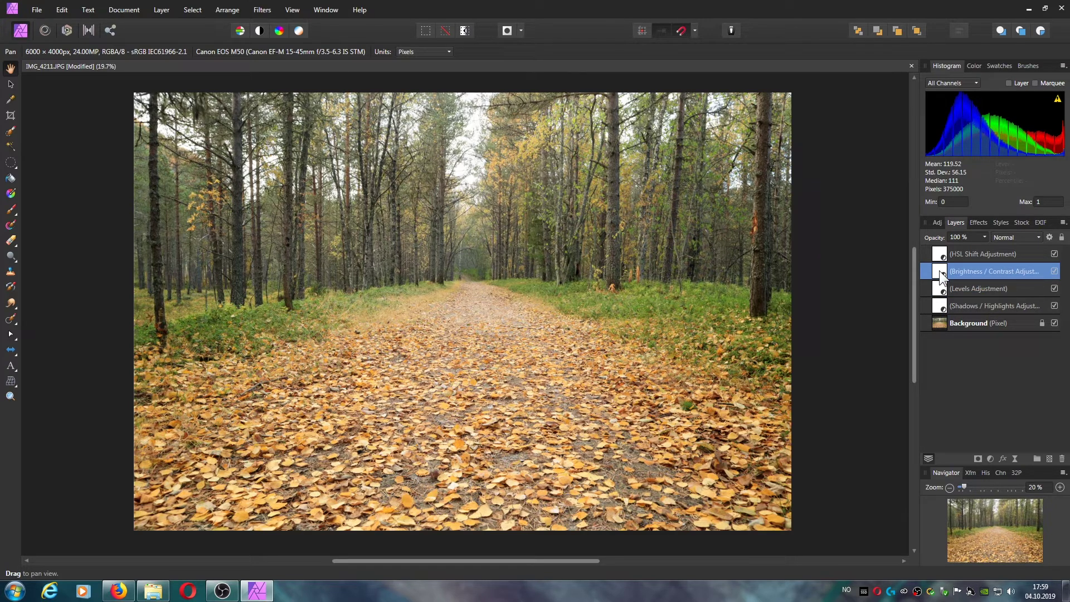
double_click(939, 270)
mouse_move(760, 499)
mouse_down()
mouse_move(790, 499)
mouse_move(741, 498)
mouse_move(791, 493)
mouse_move(735, 499)
mouse_move(844, 495)
mouse_move(697, 504)
mouse_move(762, 493)
mouse_move(748, 495)
mouse_up()
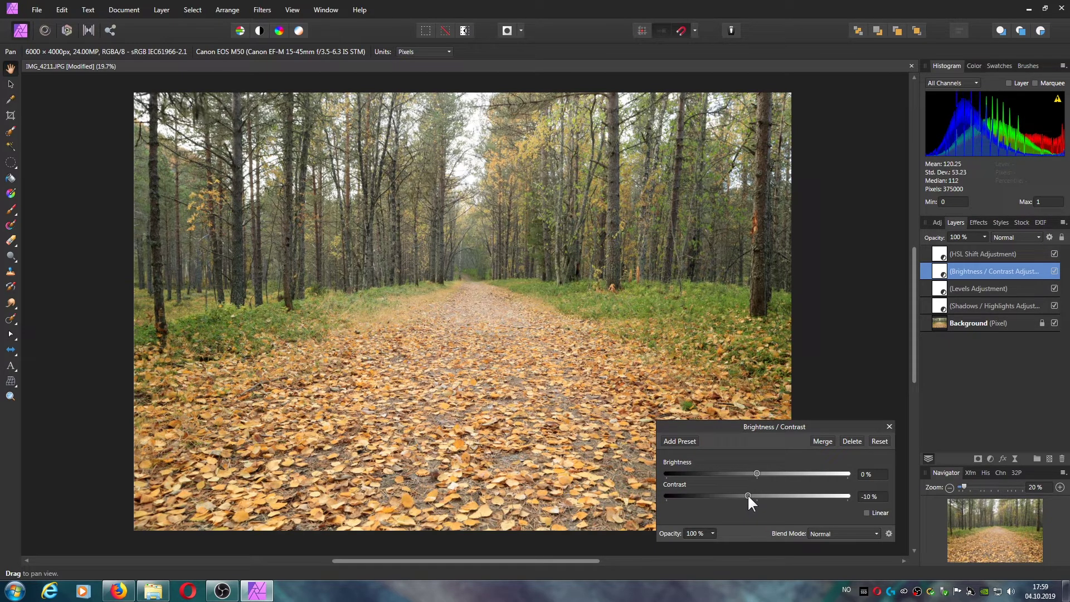
drag(748, 496, 750, 495)
drag(749, 493, 739, 492)
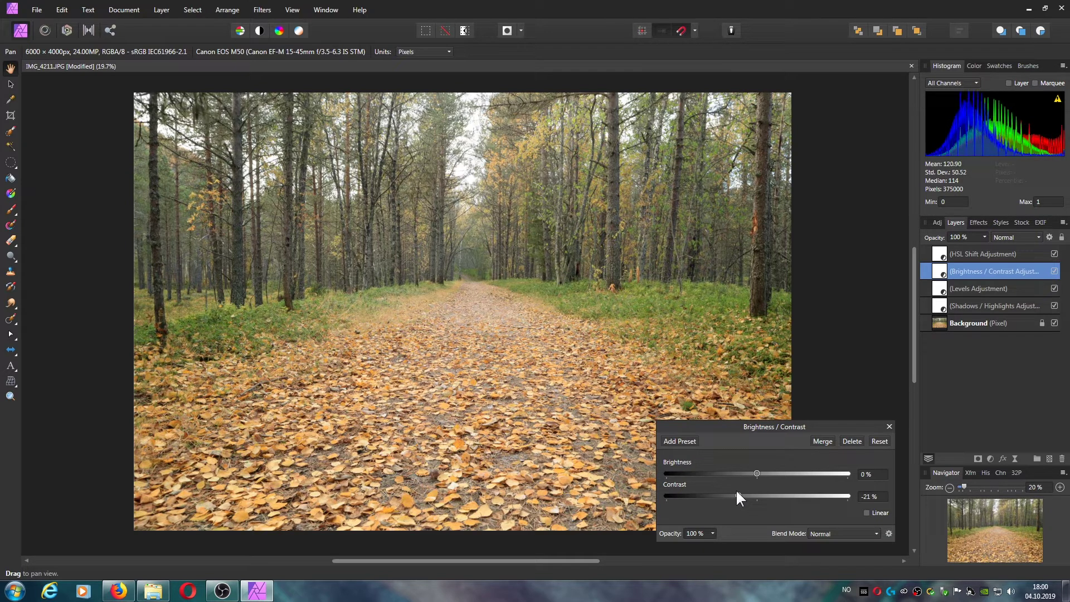
drag(757, 273, 771, 254)
mouse_move(738, 493)
mouse_down()
mouse_move(767, 494)
mouse_move(749, 495)
mouse_up()
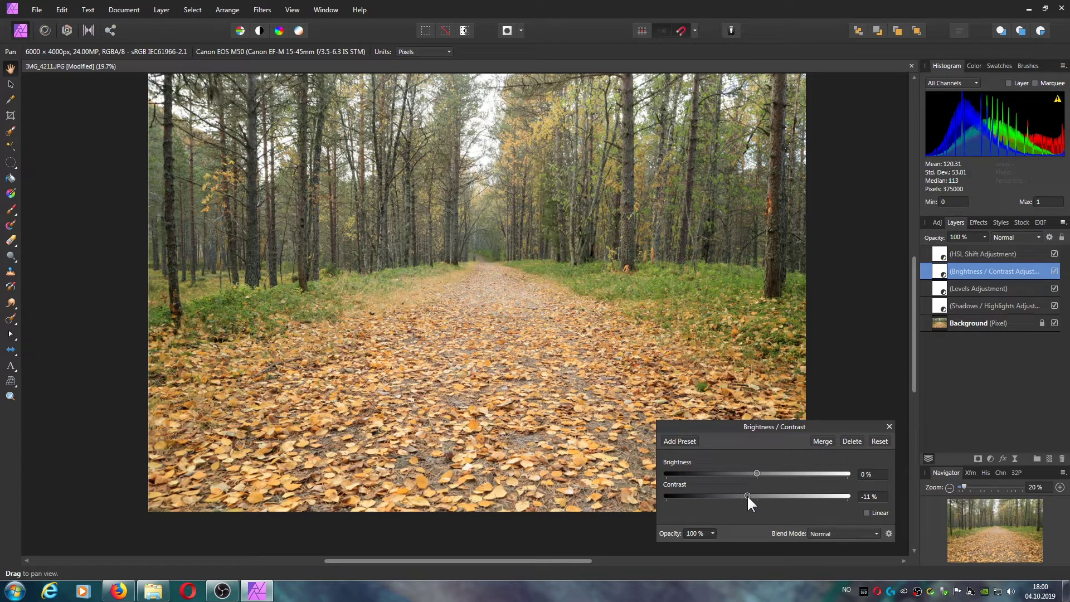
Try darker brightness values in the Brightness / Contrast adjustment, set the brightness to -14% and close its settings.
mouse_move(756, 473)
mouse_down()
mouse_move(770, 473)
mouse_move(724, 473)
mouse_move(737, 473)
mouse_up()
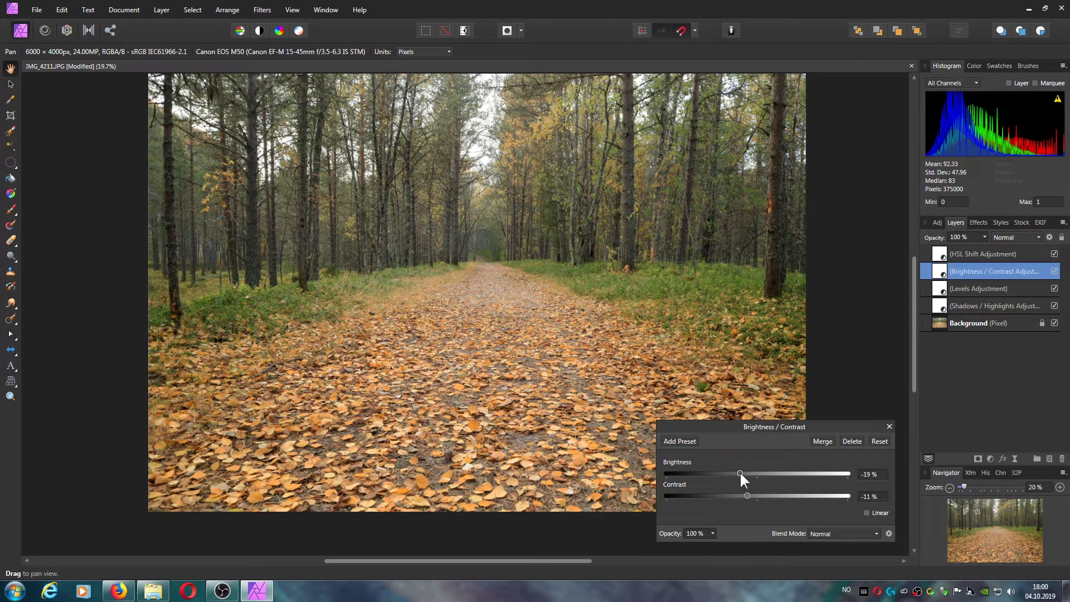
mouse_move(741, 473)
mouse_down()
mouse_move(763, 473)
mouse_move(748, 474)
mouse_up()
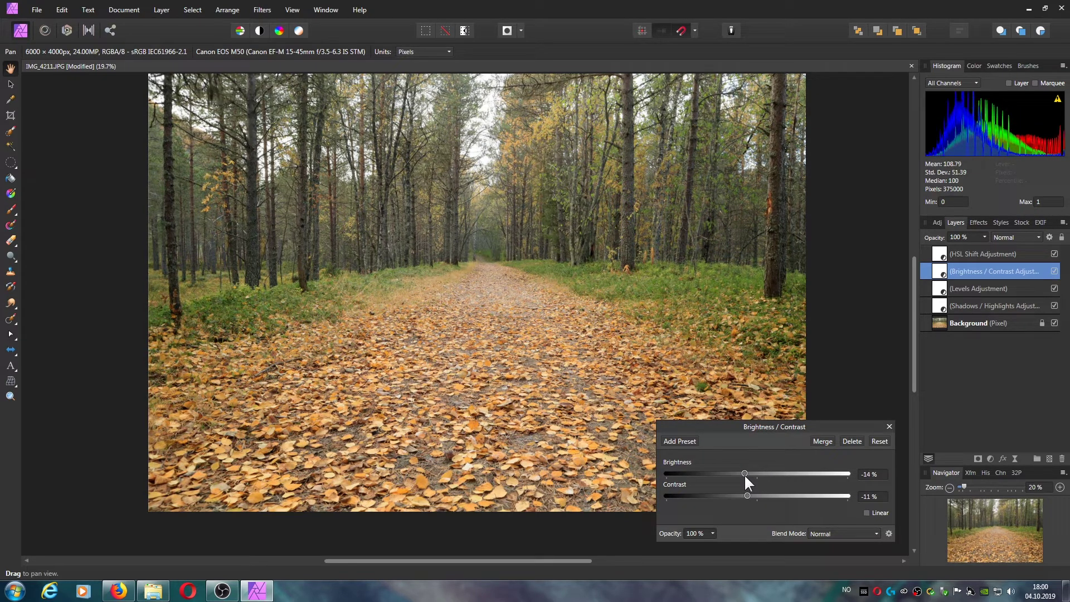
click(888, 426)
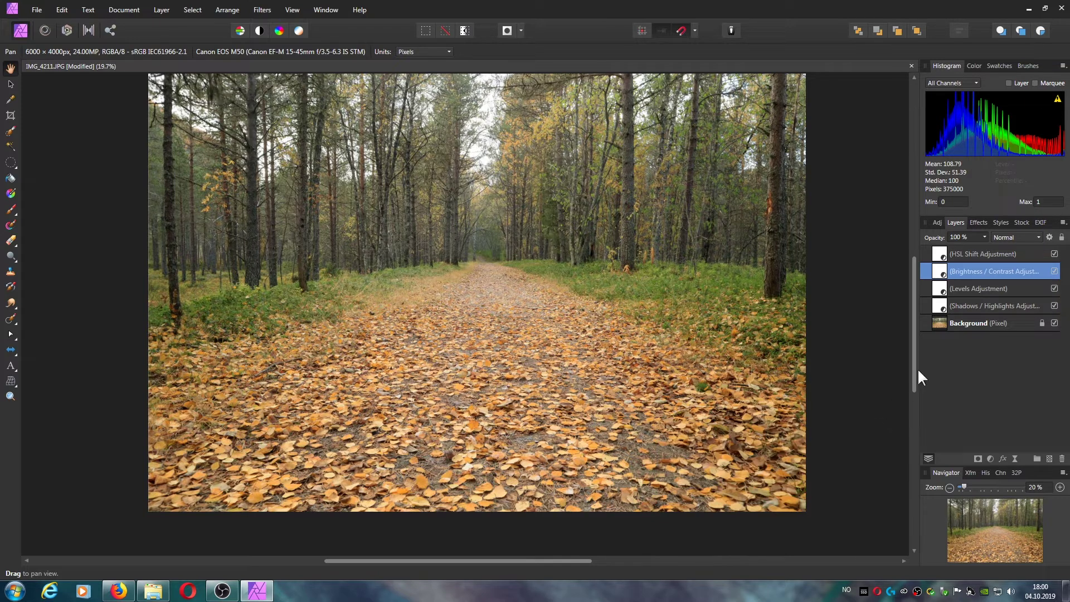
Set the shadows of the Shadows / Highlights adjustment above the background to 42% and close its settings.
double_click(939, 305)
mouse_move(757, 487)
mouse_down()
mouse_move(773, 483)
mouse_move(743, 486)
mouse_move(763, 486)
mouse_up()
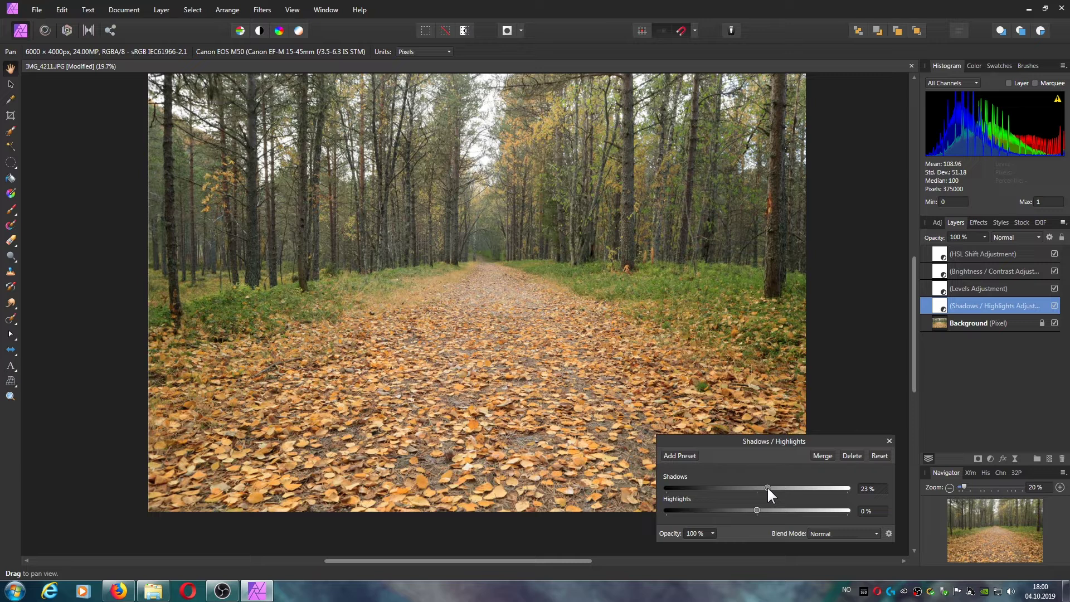
drag(767, 486, 797, 487)
click(888, 440)
click(939, 308)
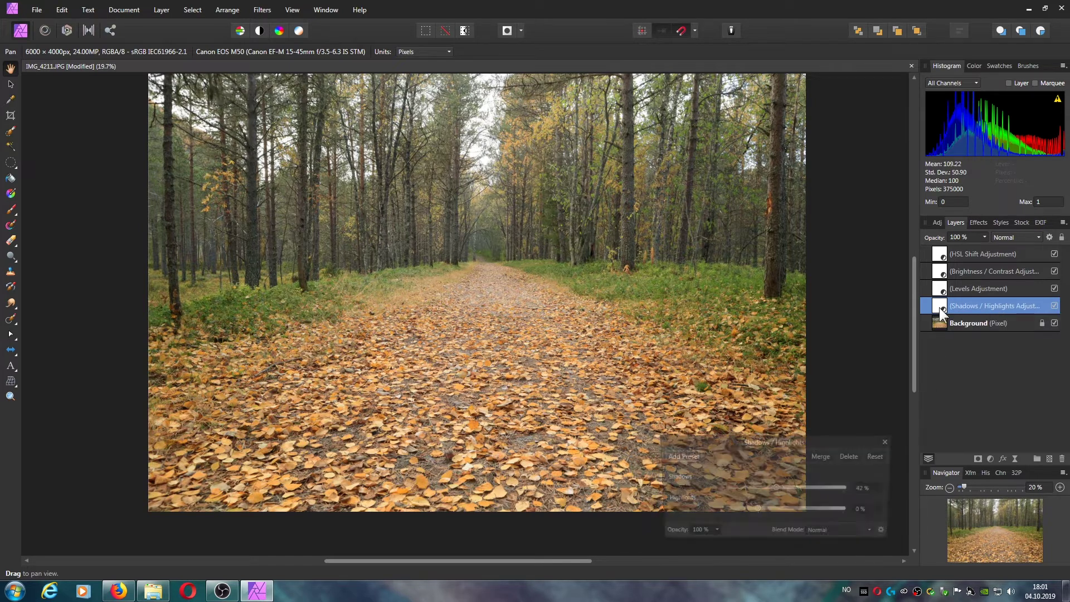
mouse_move(755, 507)
mouse_down()
mouse_move(737, 510)
mouse_move(774, 506)
mouse_move(758, 508)
mouse_up()
click(886, 442)
Set the saturation shift of the HSL adjustment to 12% and close its settings.
double_click(937, 254)
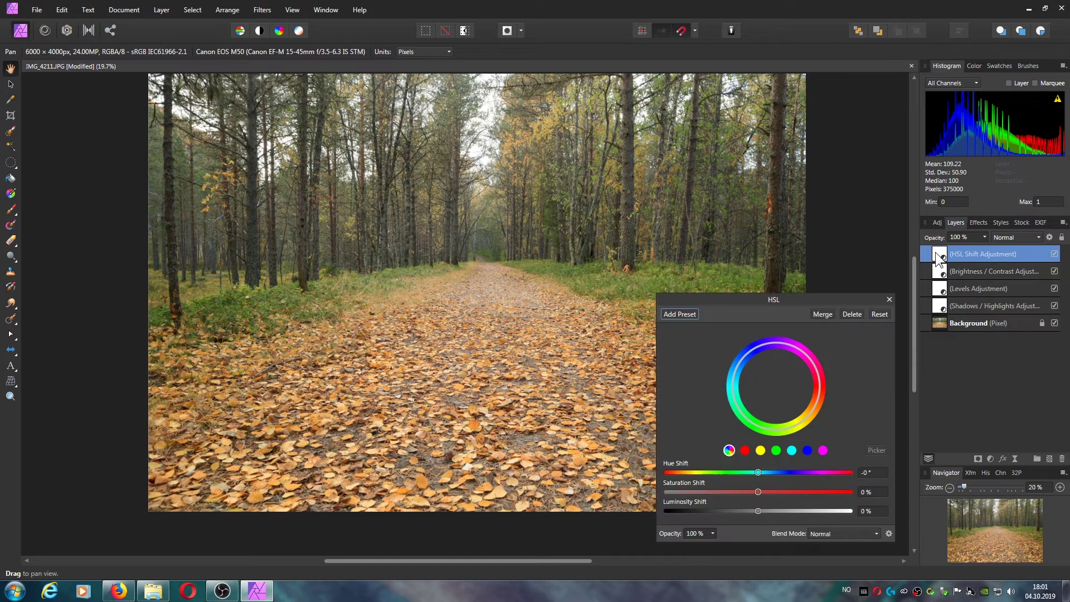
drag(763, 490, 773, 491)
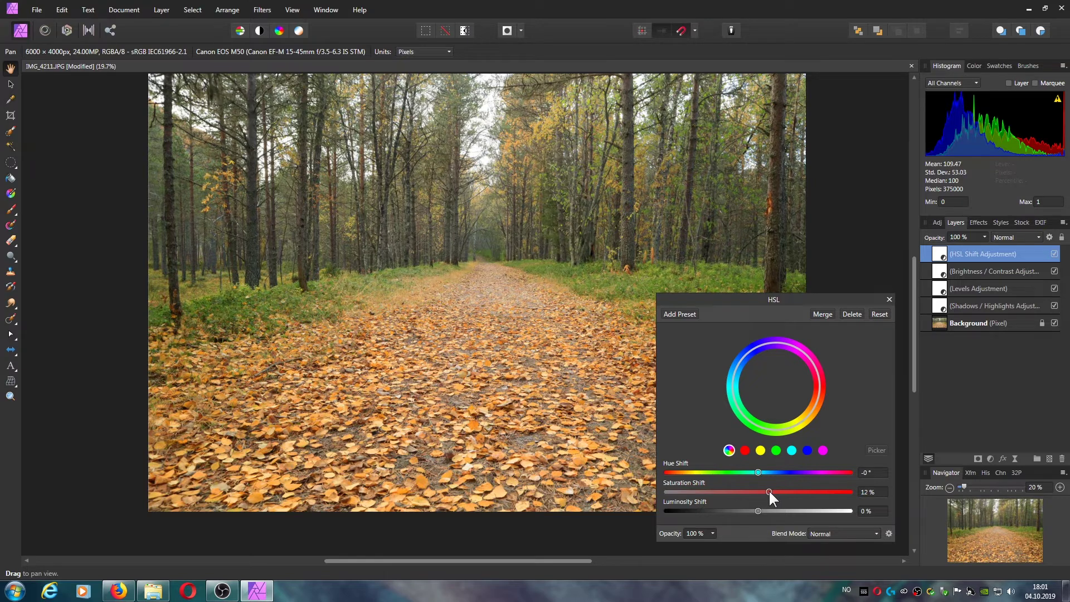
click(889, 299)
Compare the forest photo before and after by hiding and showing all four adjustment layers together.
scroll(711, 390, up, 1)
scroll(857, 342, down, 3)
drag(915, 322, 914, 310)
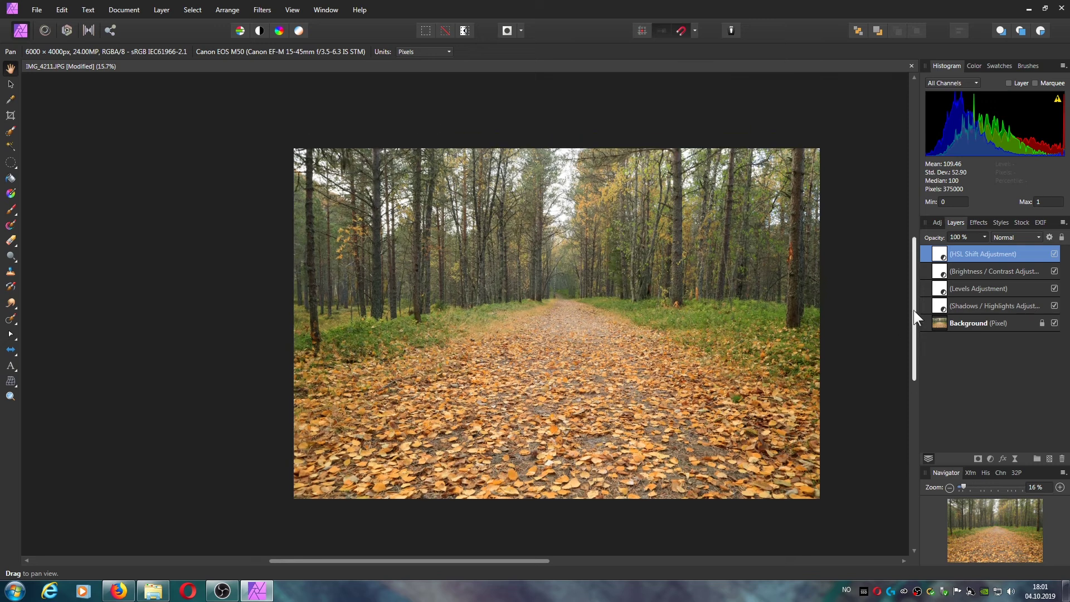
shift+click(971, 301)
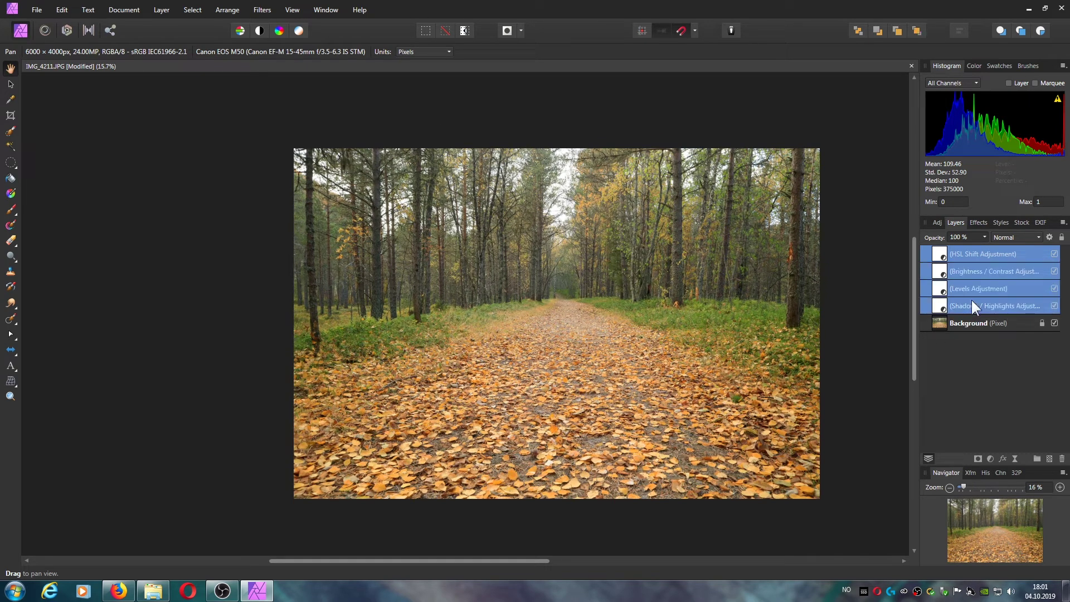
click(1054, 305)
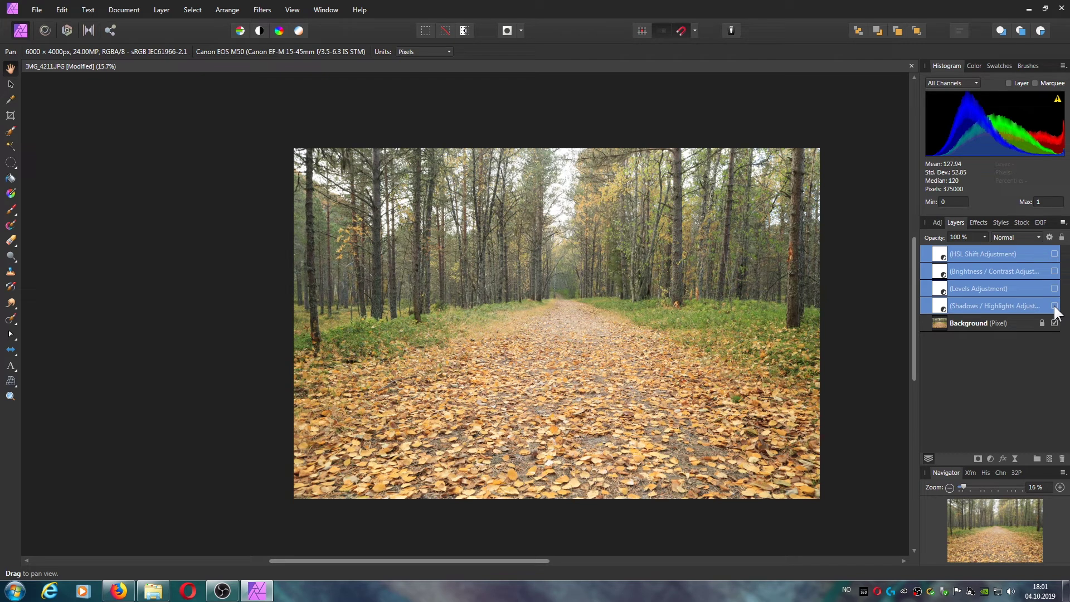
click(1054, 306)
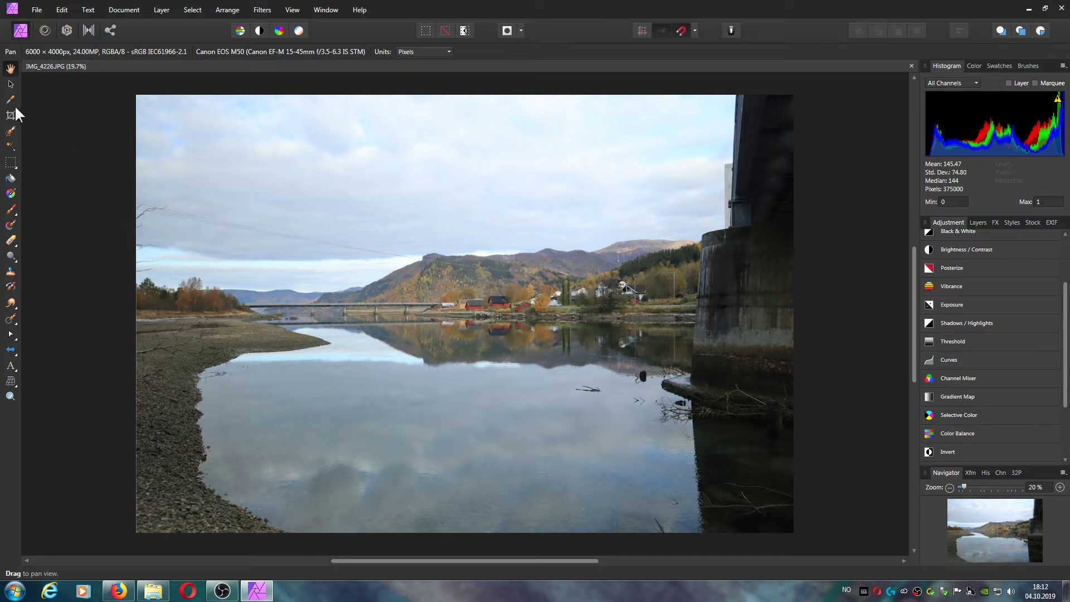
Select the dark bridge pillar in IMG_4226 with the 64 px Selection Brush and correct the selection edge along the far shoreline.
click(11, 133)
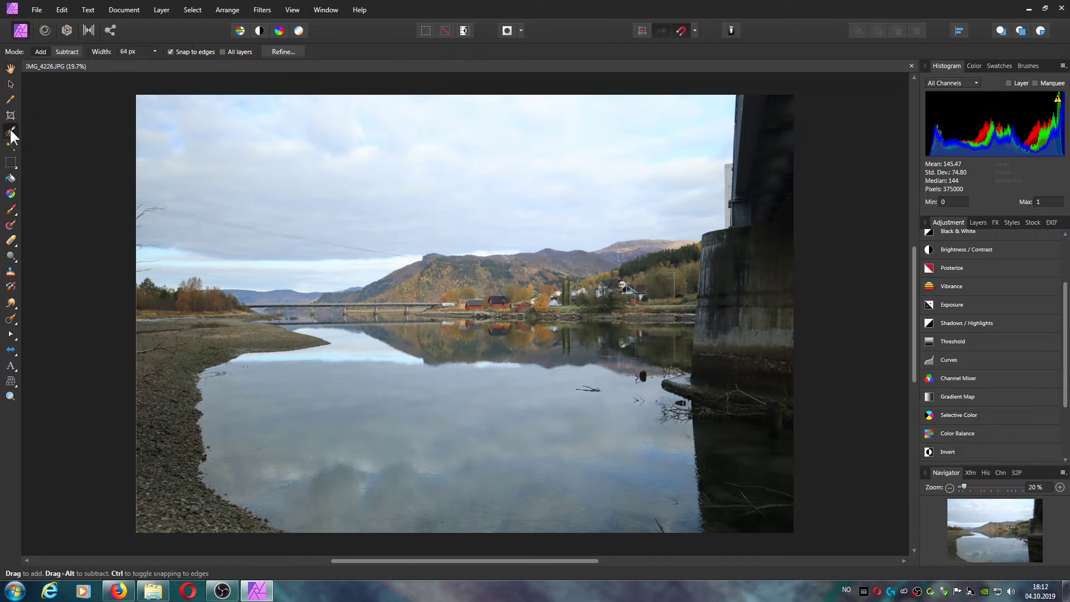
mouse_move(757, 271)
mouse_down()
mouse_move(760, 328)
mouse_move(724, 343)
mouse_move(703, 261)
mouse_move(713, 242)
mouse_move(691, 306)
mouse_move(707, 372)
mouse_move(677, 390)
mouse_move(724, 392)
mouse_move(781, 373)
mouse_move(771, 162)
mouse_up()
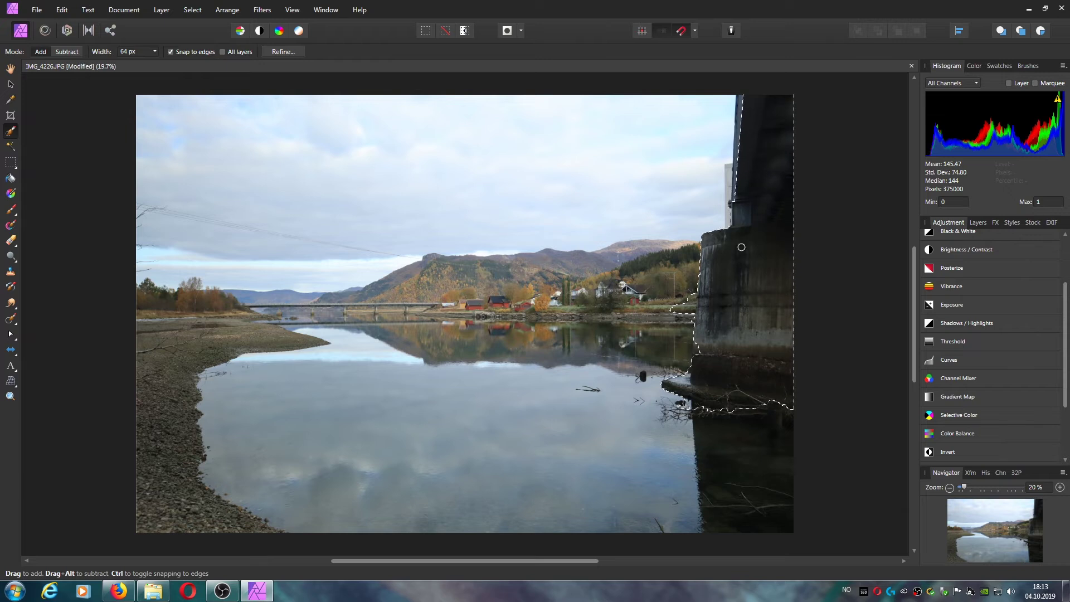
scroll(688, 302, up, 3)
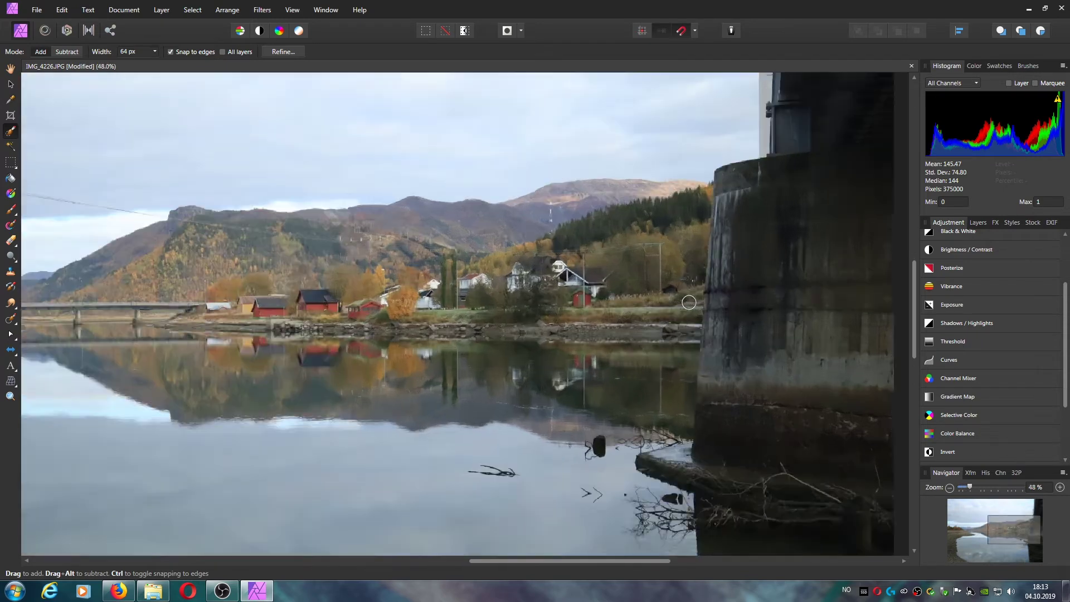
scroll(689, 302, up, 3)
scroll(694, 287, up, 3)
mouse_move(703, 282)
mouse_down()
mouse_move(700, 356)
mouse_move(732, 346)
mouse_move(765, 311)
mouse_up()
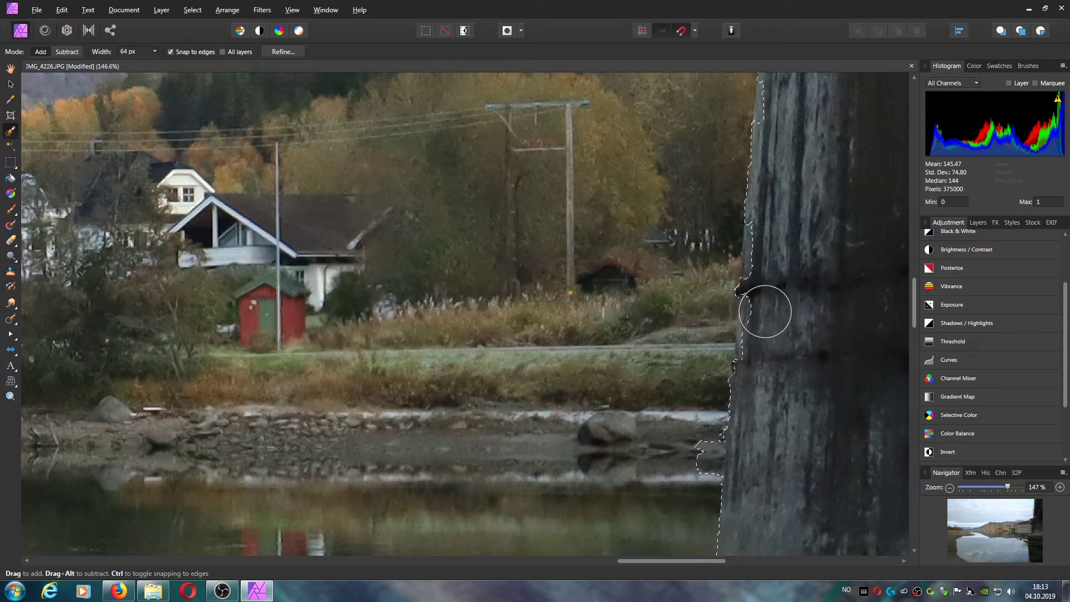
mouse_move(728, 454)
mouse_down()
mouse_move(694, 457)
mouse_move(689, 444)
mouse_move(754, 447)
mouse_up()
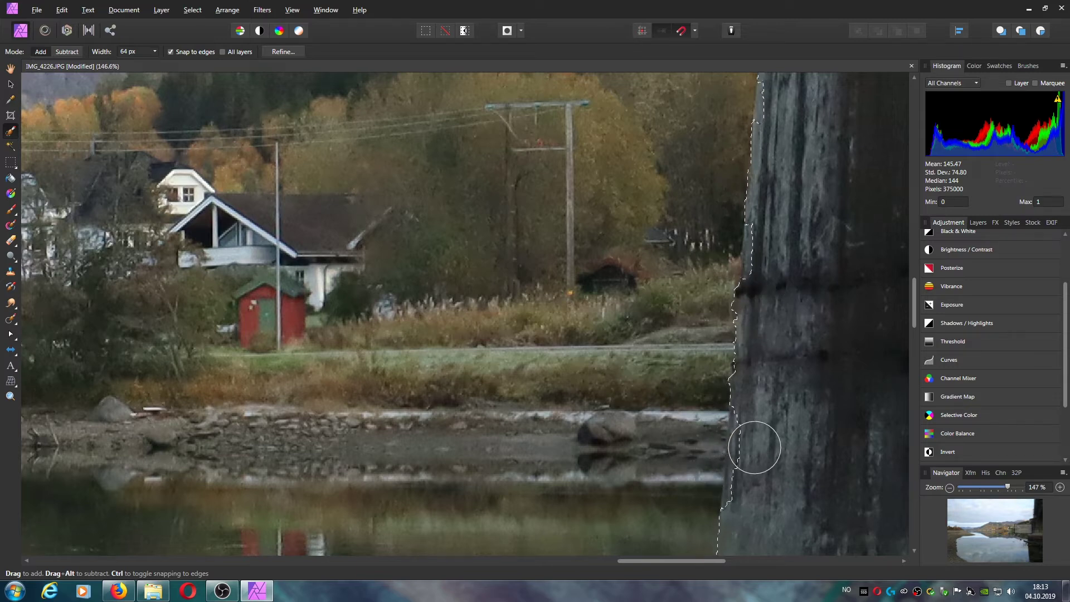
key(alt)
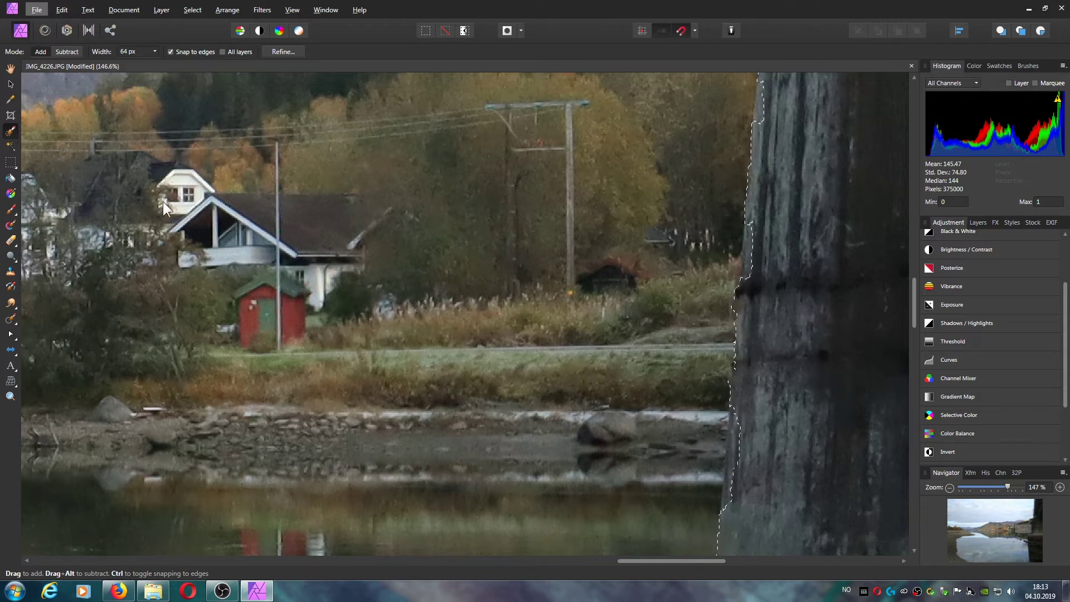
mouse_move(736, 436)
mouse_down()
mouse_move(747, 430)
mouse_move(697, 422)
mouse_up()
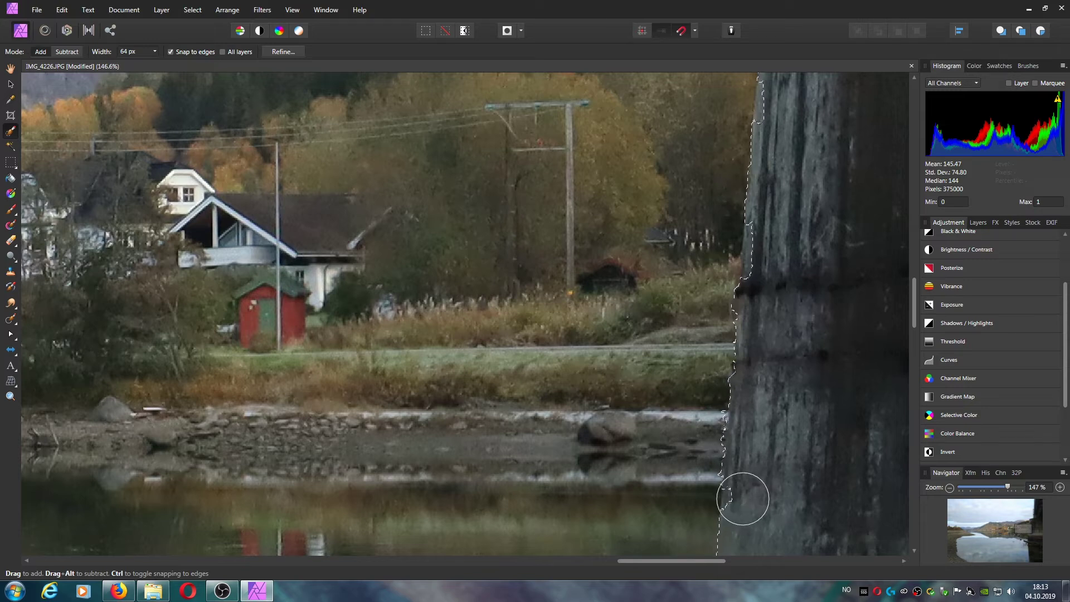
Refine the pillar selection along its lower edge and around the branches at the waterline.
scroll(788, 415, down, 5)
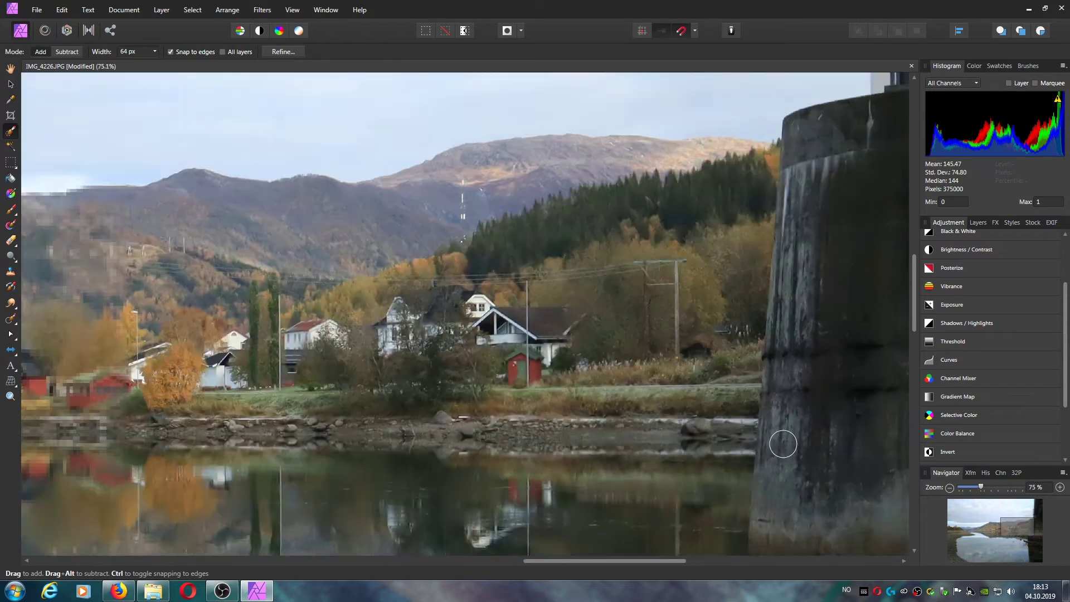
scroll(783, 444, down, 2)
drag(914, 305, 917, 369)
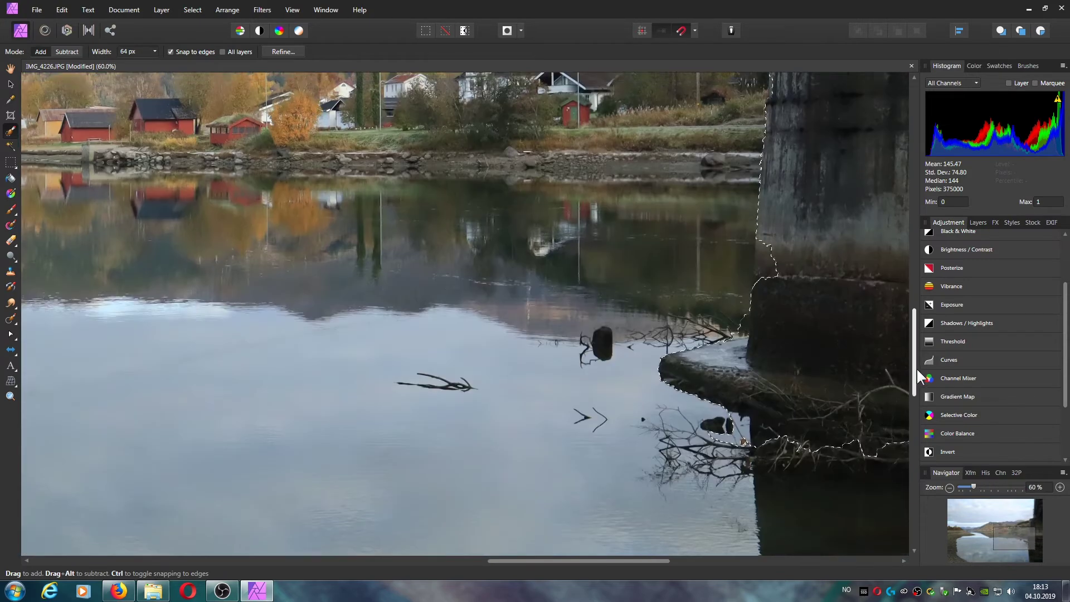
alt+click(769, 265)
drag(767, 398, 751, 424)
drag(596, 560, 677, 560)
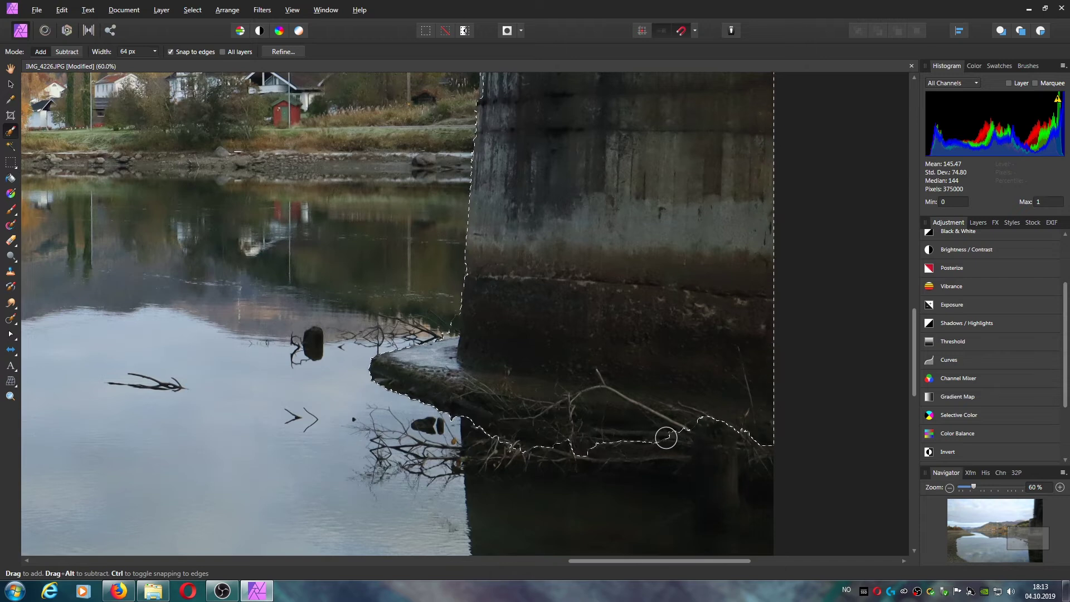
Add a Shadows / Highlights adjustment to the selected bridge pillar with shadows at 41% and close its settings.
scroll(476, 361, down, 4)
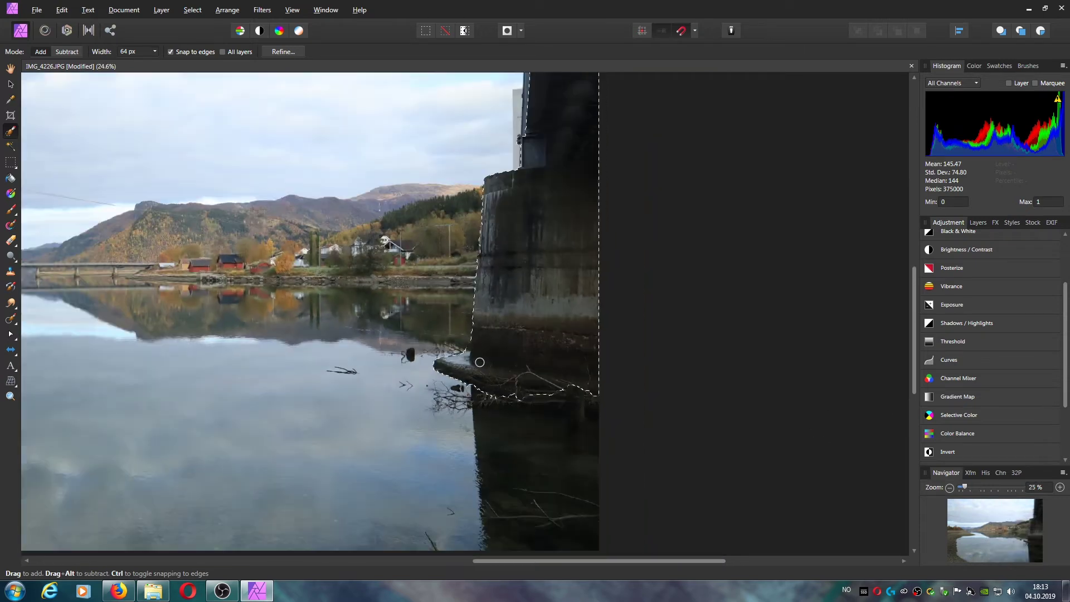
scroll(479, 362, down, 1)
drag(540, 560, 424, 560)
drag(913, 314, 915, 289)
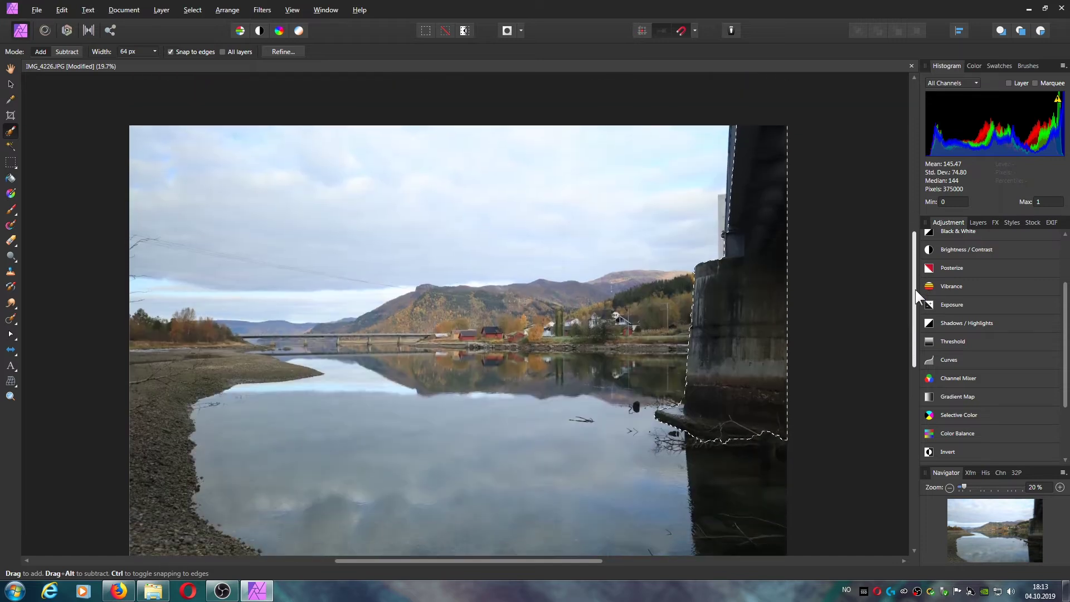
click(1066, 271)
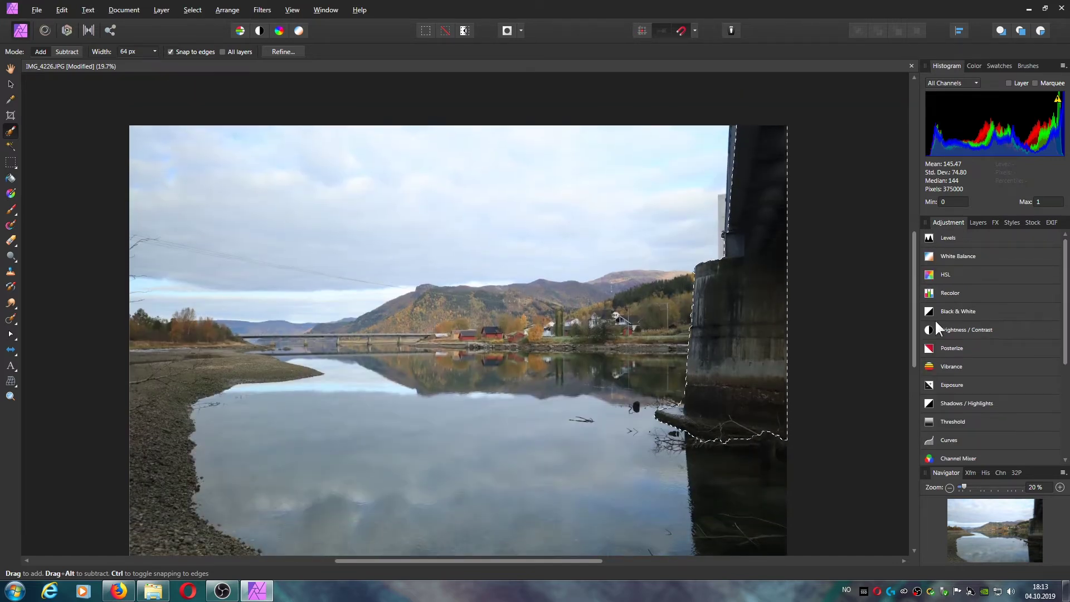
click(928, 403)
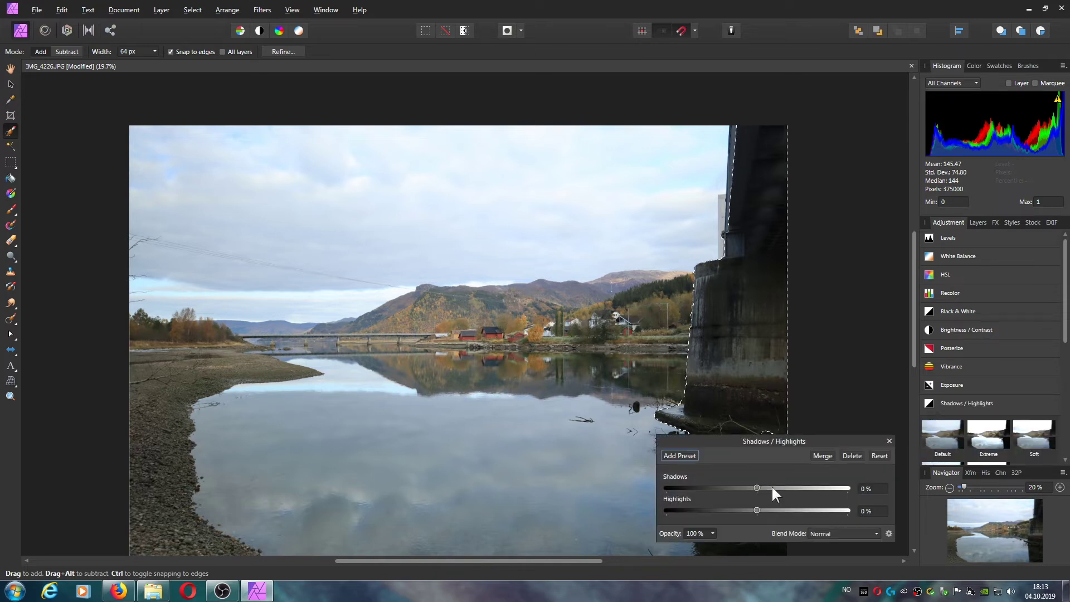
mouse_move(756, 488)
mouse_down()
mouse_move(774, 488)
mouse_move(731, 486)
mouse_move(774, 483)
mouse_up()
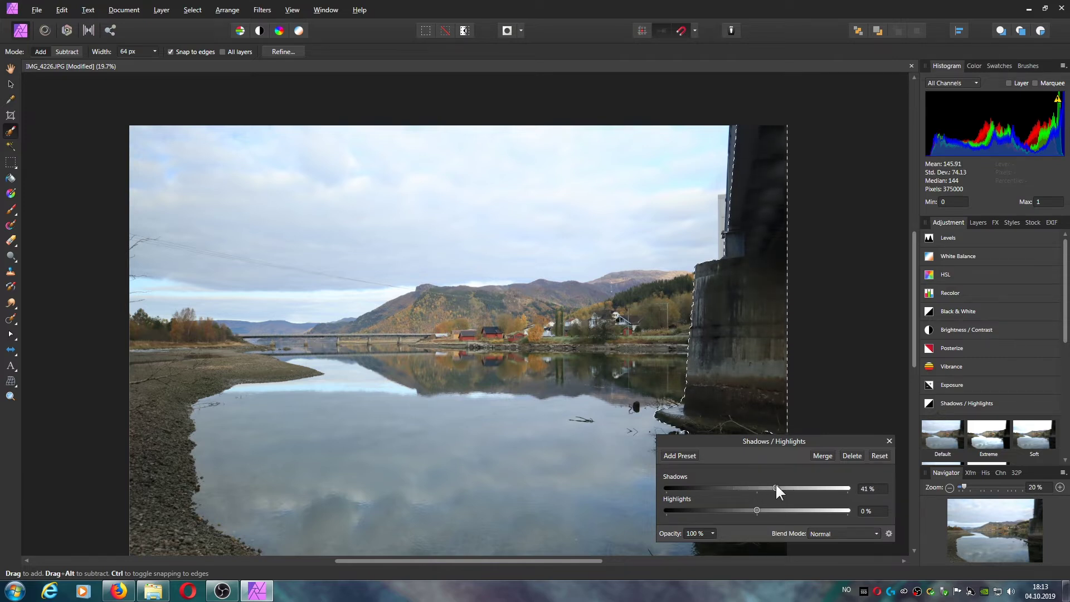
click(888, 441)
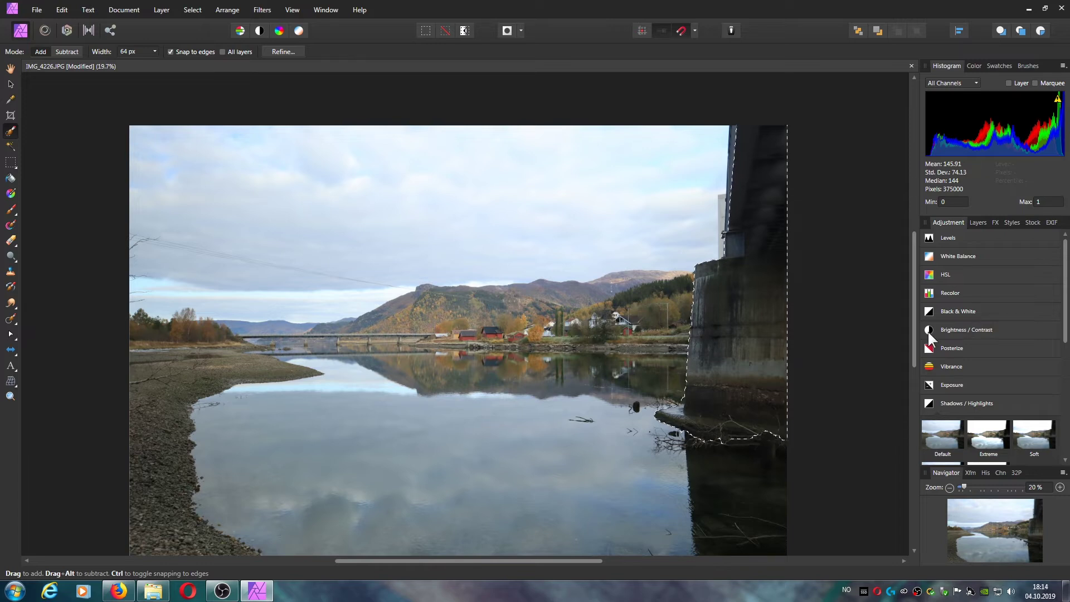
Add a Brightness / Contrast adjustment to the selected pillar with brightness and contrast at 0%, and clear the pixel selection.
click(928, 332)
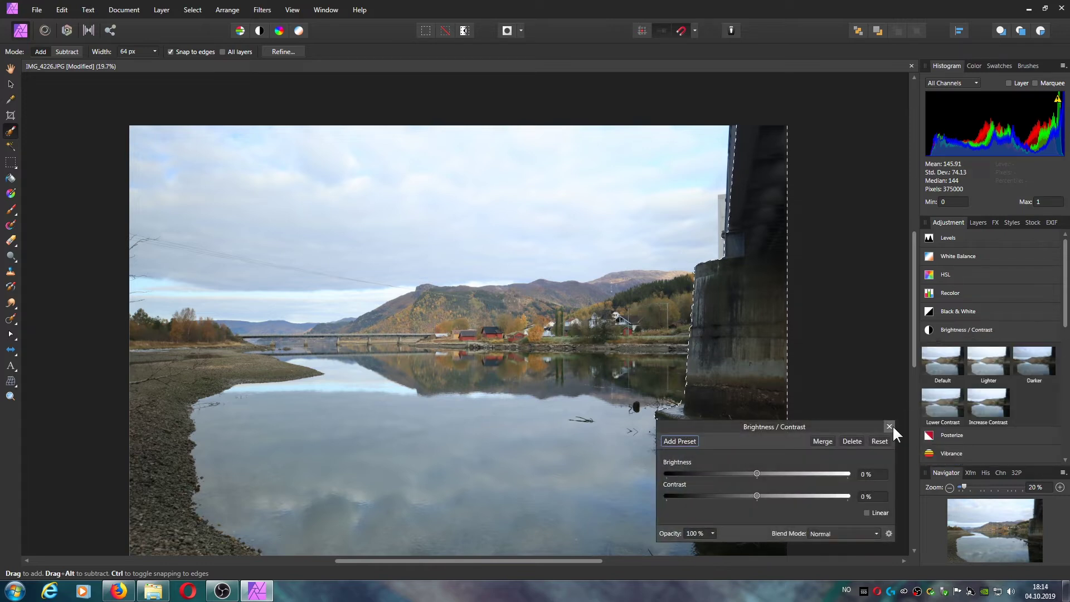
click(194, 10)
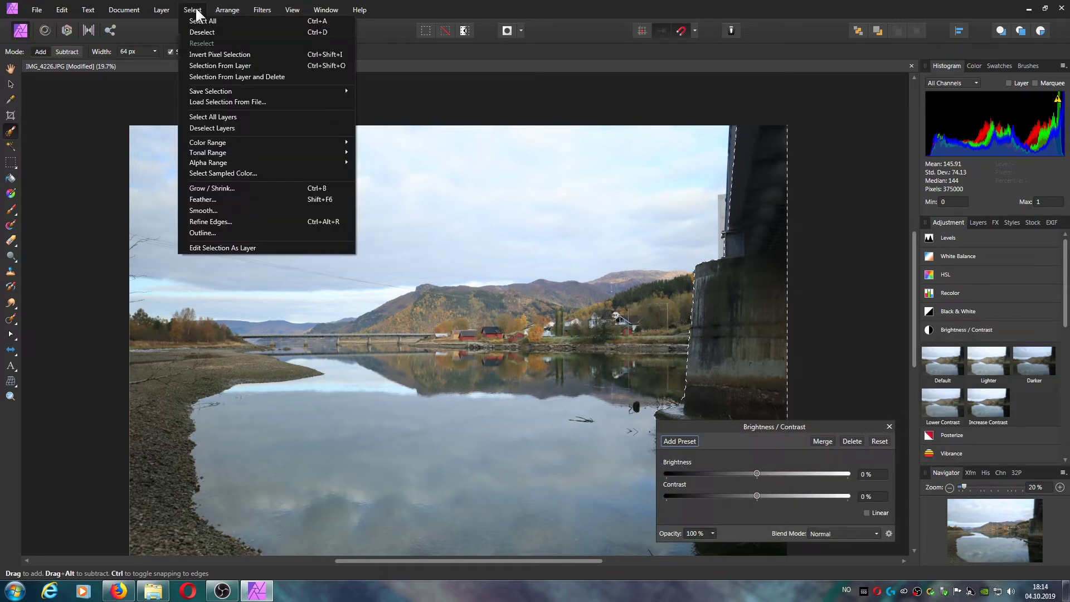
click(197, 33)
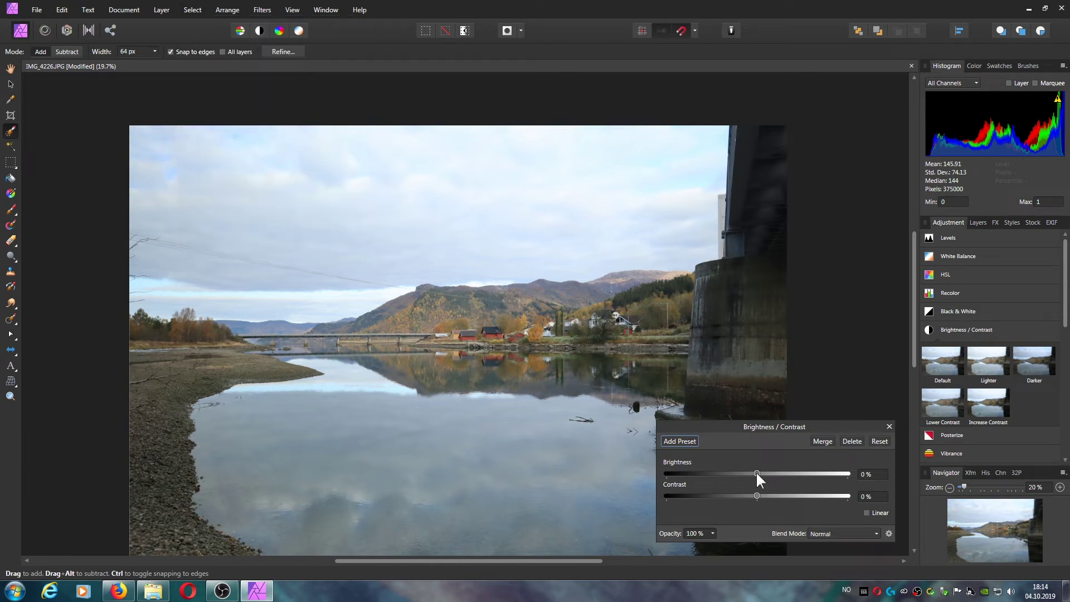
mouse_move(755, 473)
mouse_down()
mouse_move(745, 474)
mouse_move(757, 473)
mouse_up()
click(889, 427)
click(932, 328)
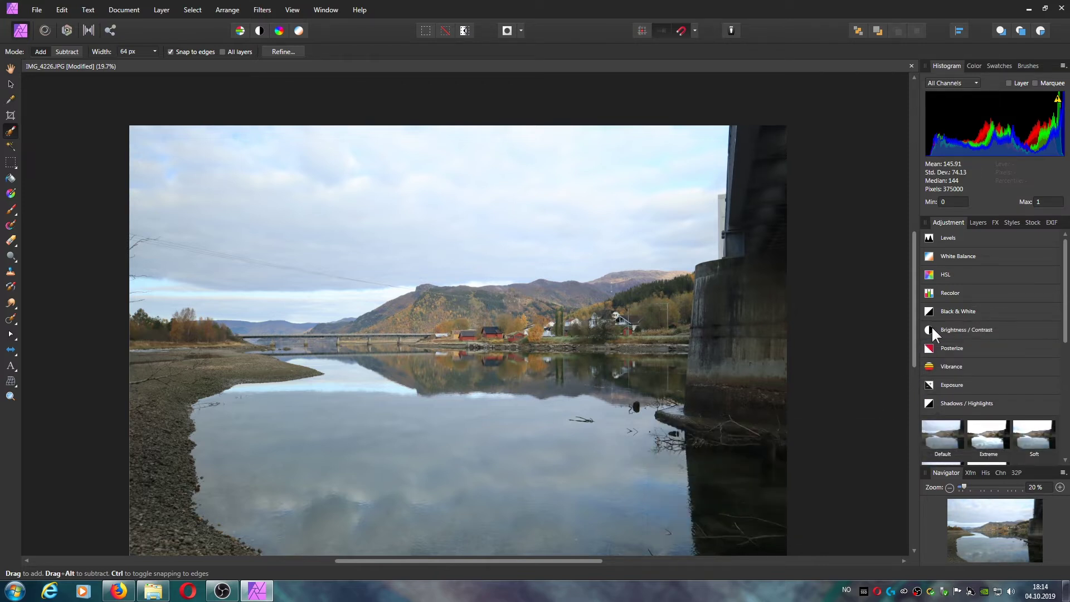
Add a Levels adjustment to the whole river photo and set its black level to 3%.
click(976, 223)
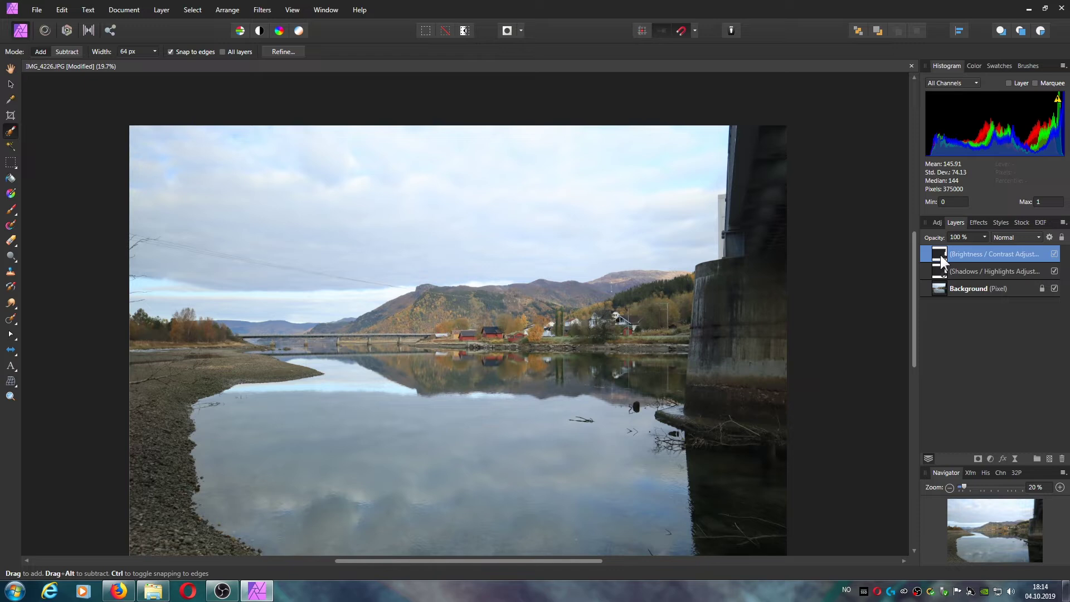
click(935, 221)
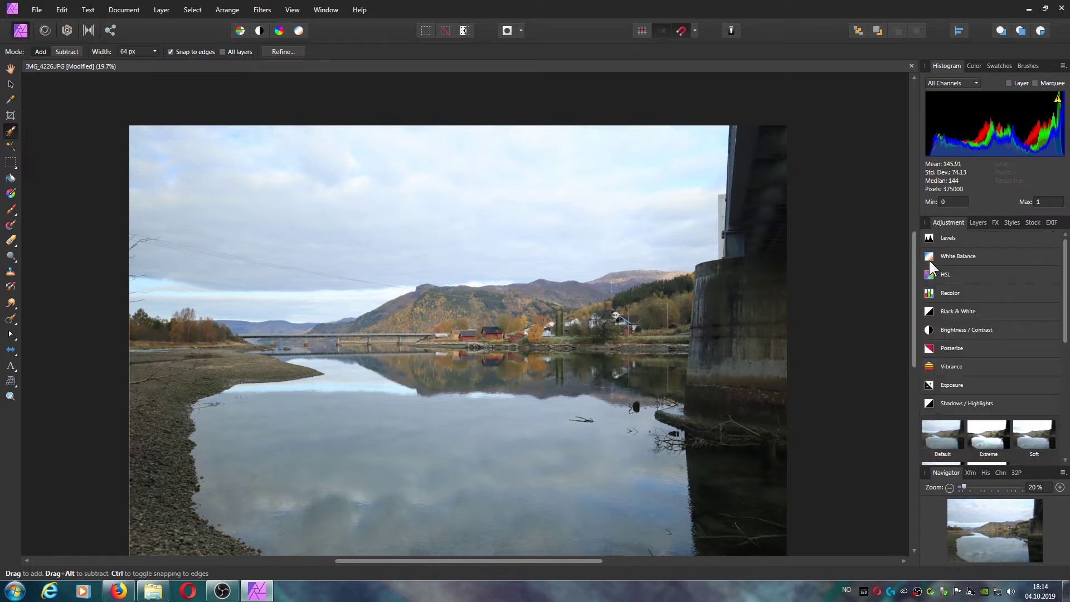
click(929, 239)
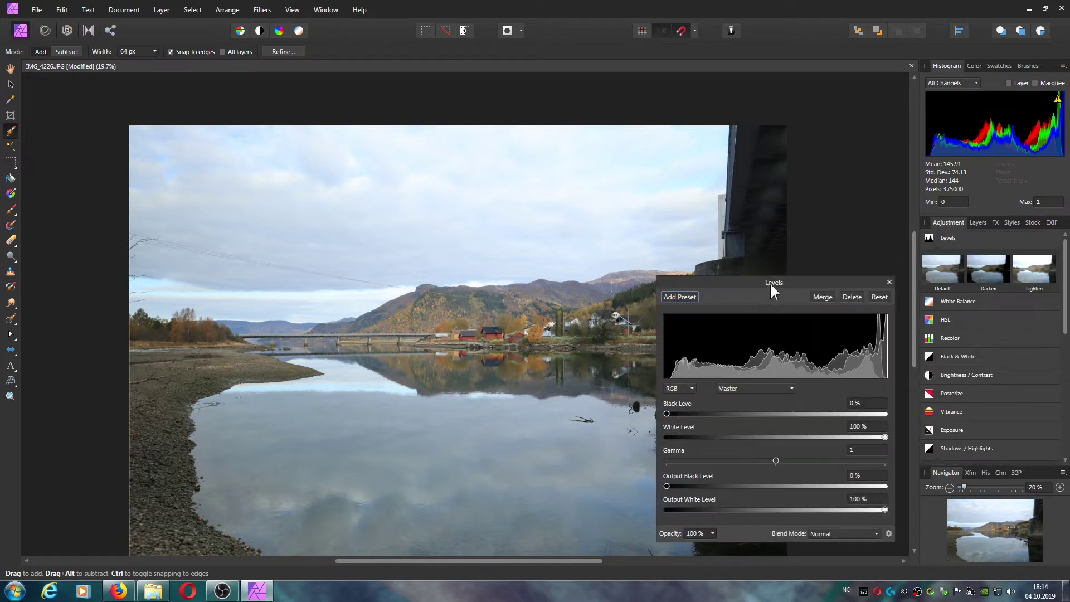
drag(770, 284, 854, 282)
drag(752, 411, 757, 411)
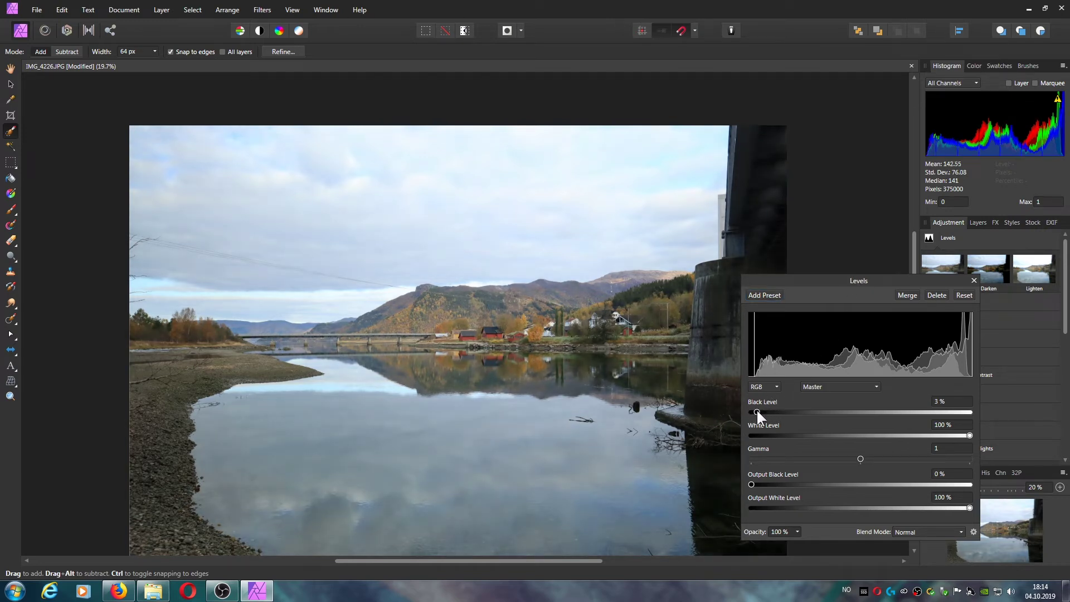
Close the Levels settings and add an HSL adjustment to the whole river photo with a saturation shift of 12%.
click(974, 280)
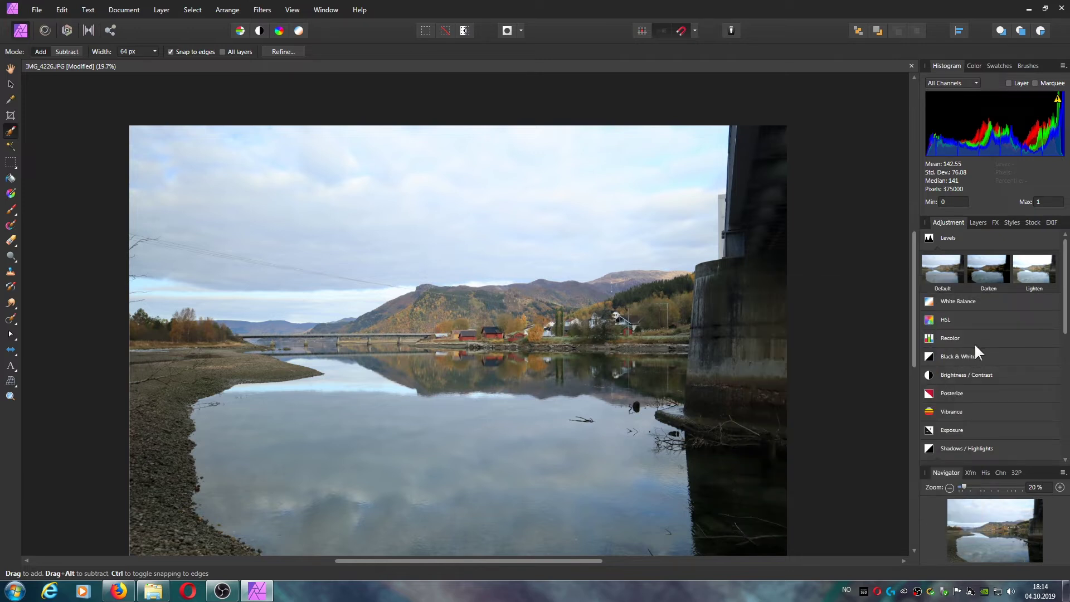
scroll(958, 406, down, 2)
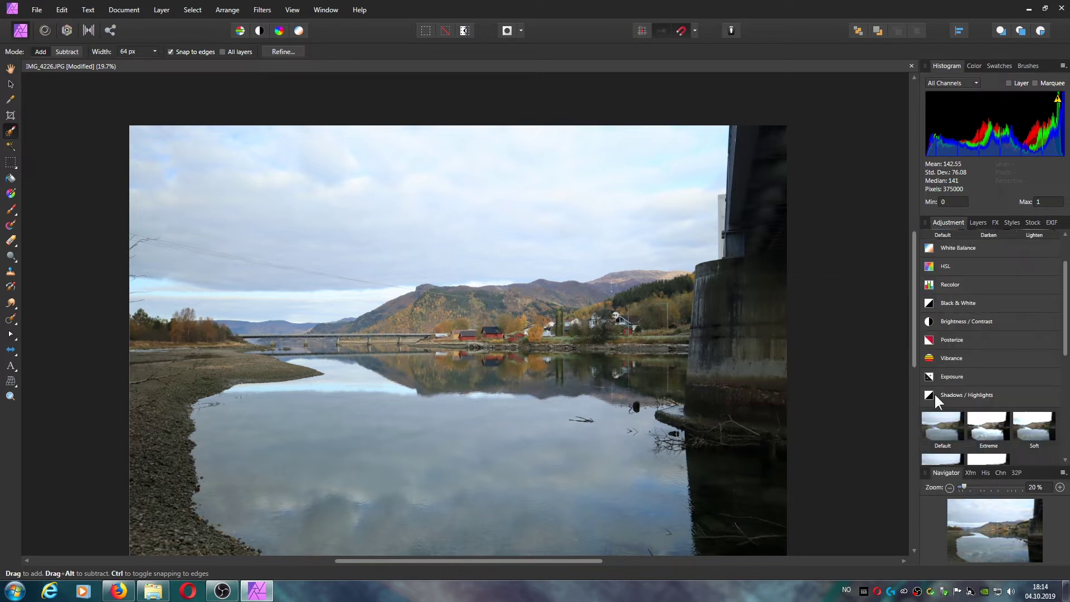
scroll(945, 390, up, 2)
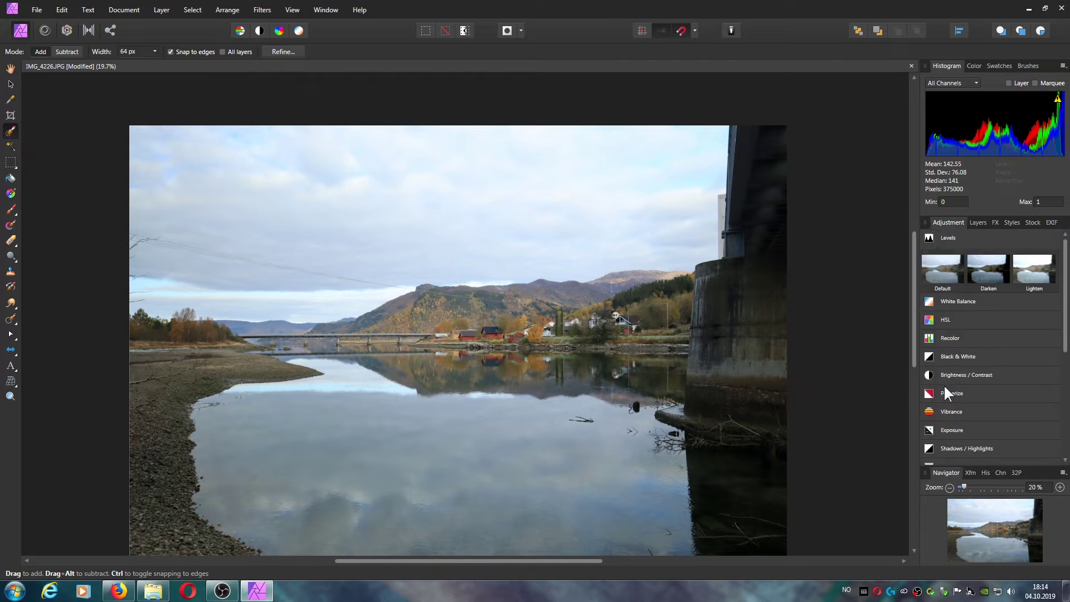
click(943, 320)
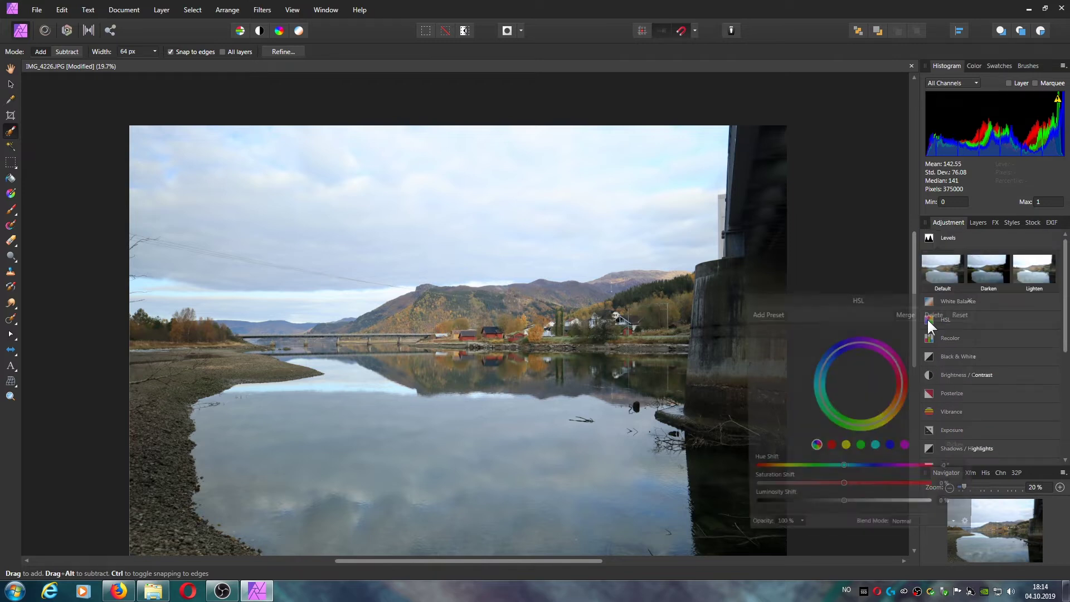
drag(849, 488, 851, 489)
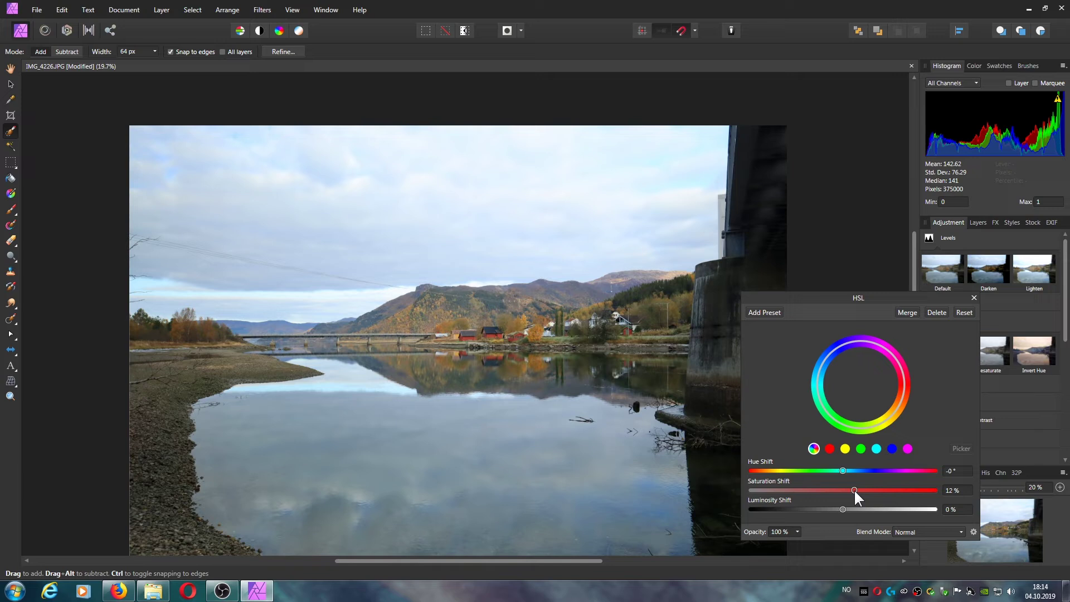
click(973, 298)
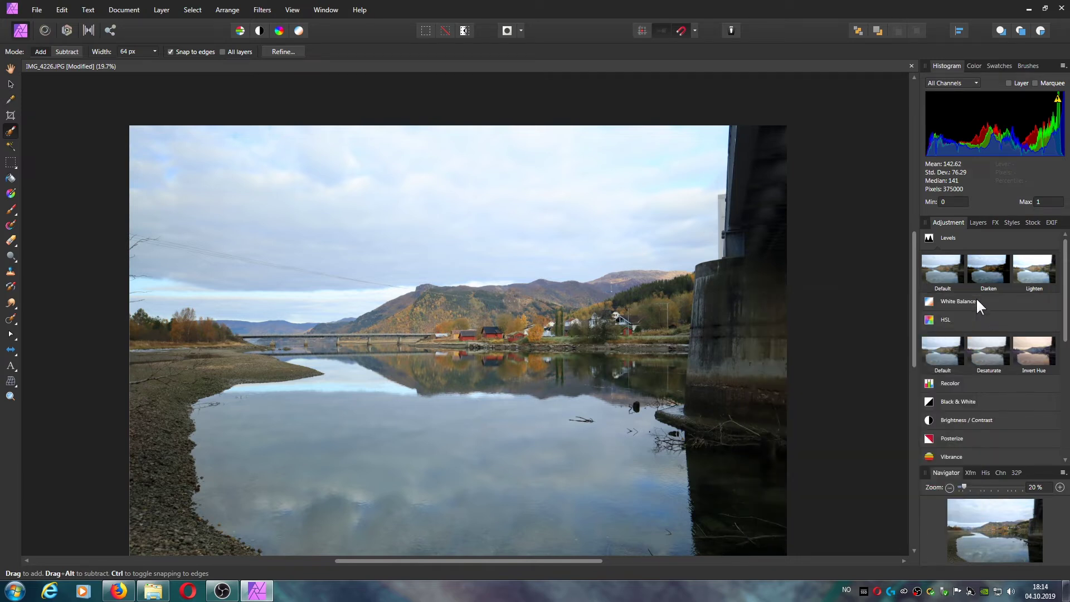
Reopen the bridge pillar's Shadows / Highlights adjustment and set its highlights to 56%.
click(977, 222)
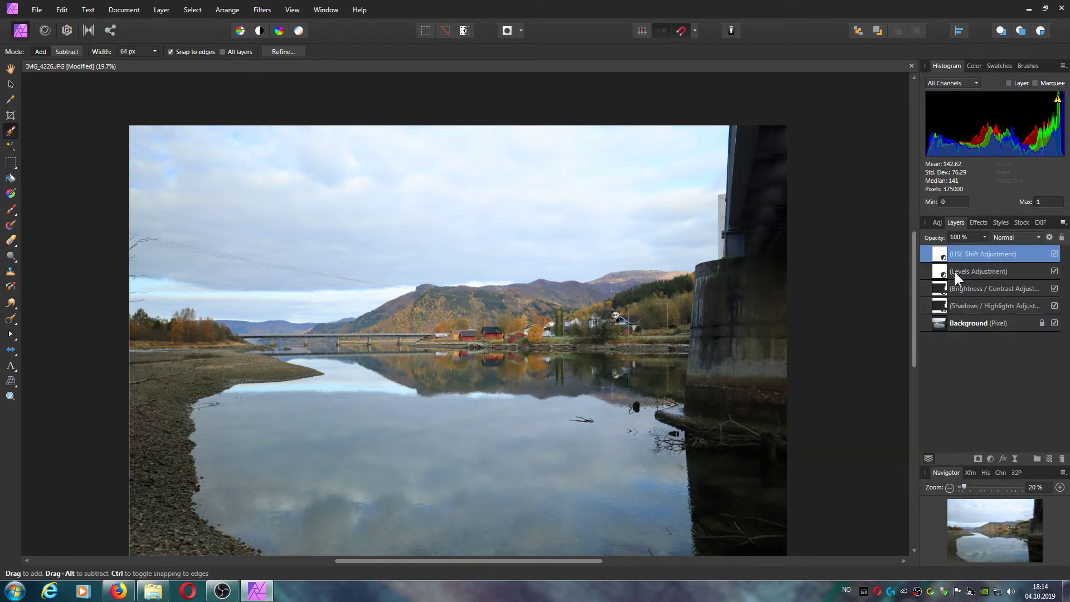
double_click(936, 301)
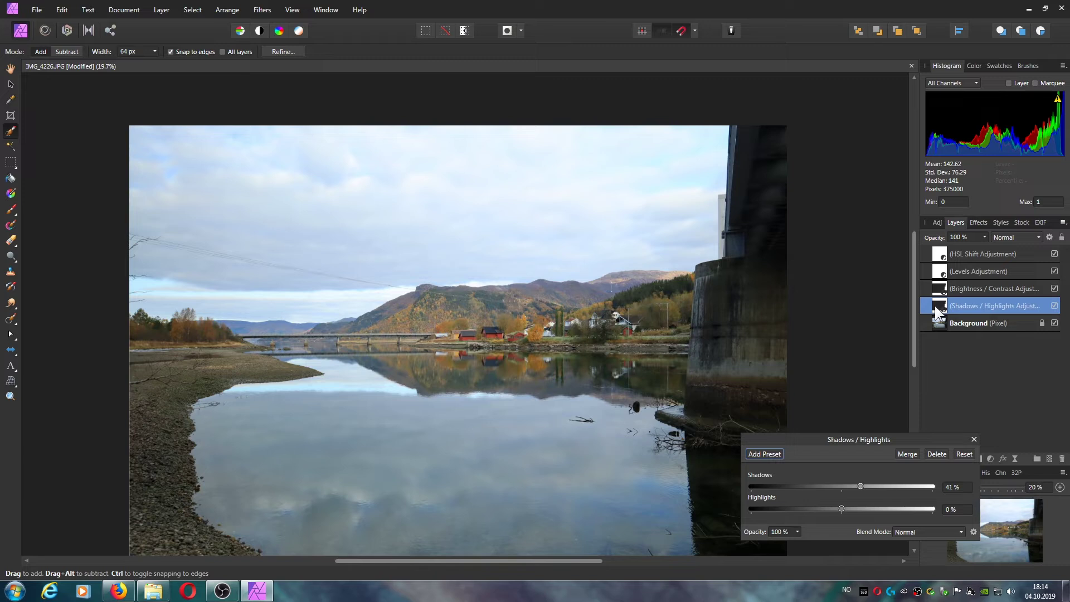
click(193, 9)
click(393, 36)
click(463, 30)
click(840, 508)
mouse_move(841, 508)
mouse_down()
mouse_move(752, 515)
mouse_move(865, 504)
mouse_move(837, 508)
mouse_move(853, 505)
mouse_up()
click(973, 439)
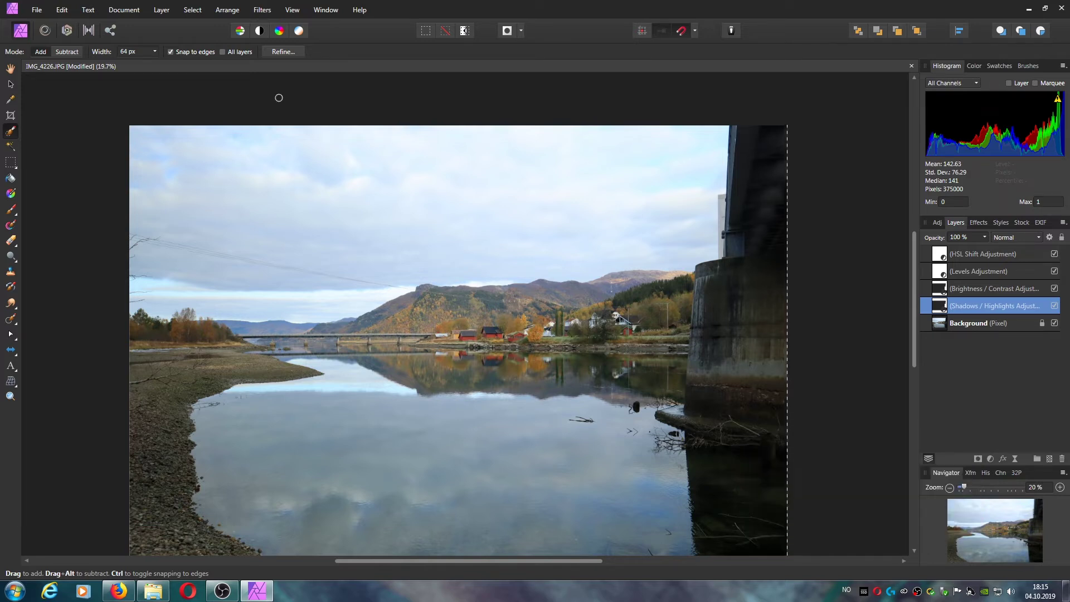
click(10, 84)
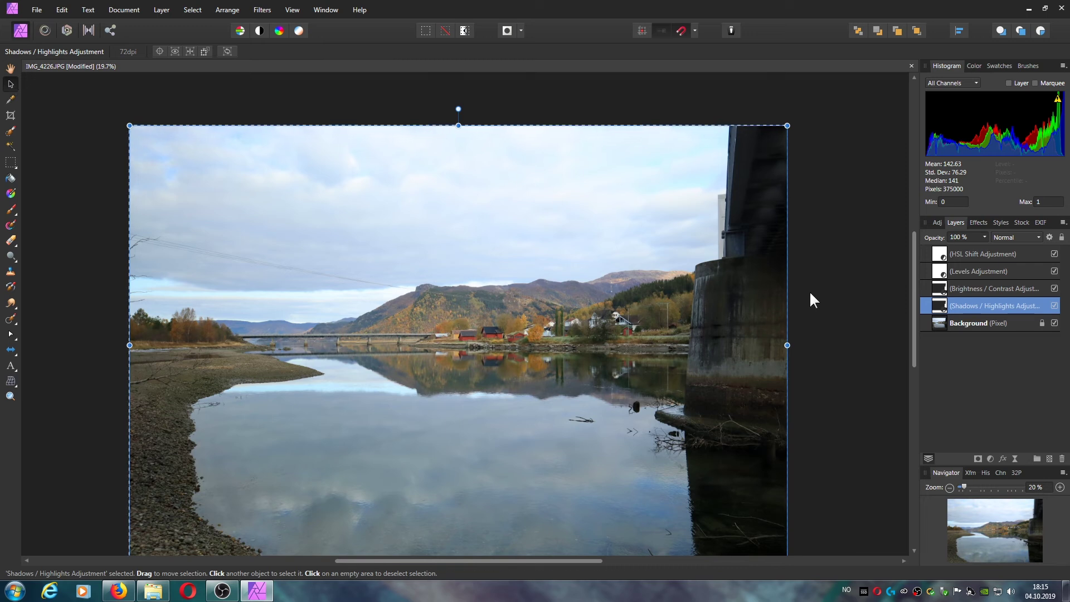
double_click(939, 304)
mouse_move(852, 508)
mouse_down()
mouse_move(803, 507)
mouse_move(884, 502)
mouse_move(787, 509)
mouse_move(868, 506)
mouse_up()
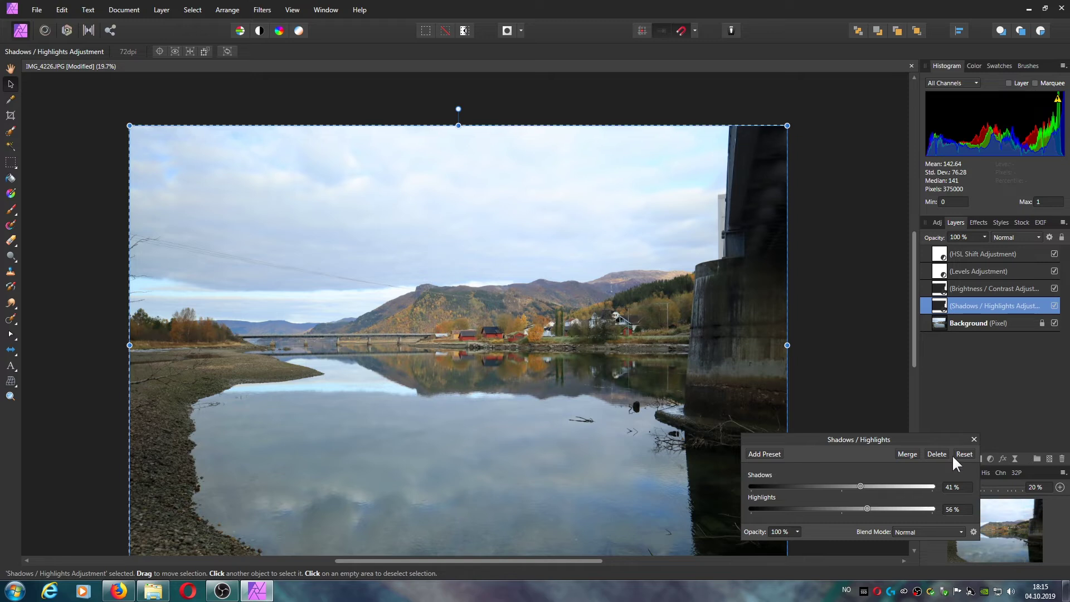
click(973, 439)
Select the Background layer with all its pixels and clear the pixel selection again.
click(589, 353)
scroll(588, 352, up, 1)
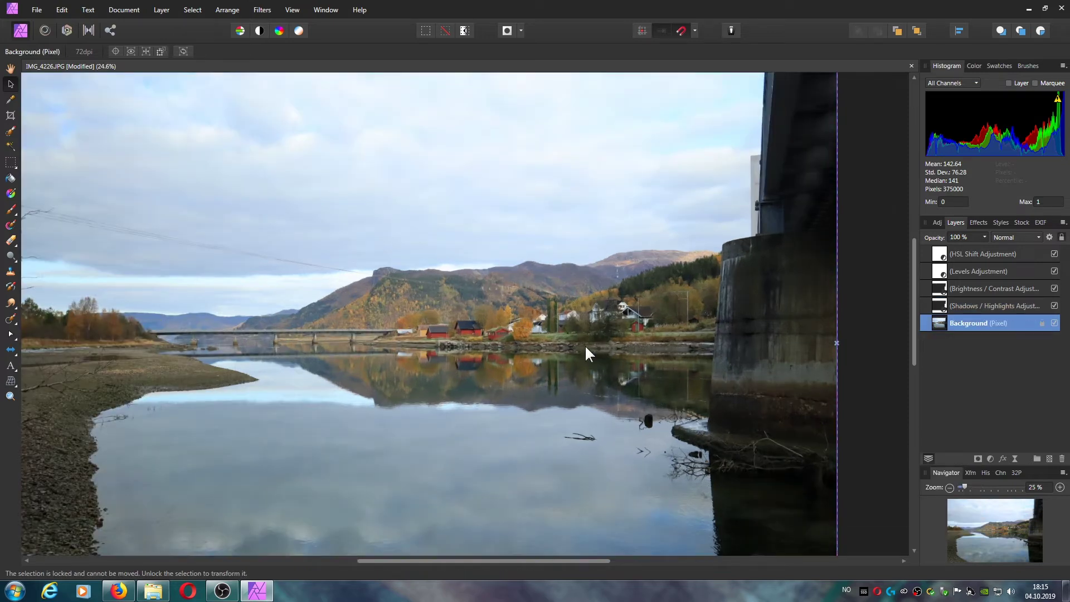
scroll(559, 353, down, 2)
key(ctrl+a)
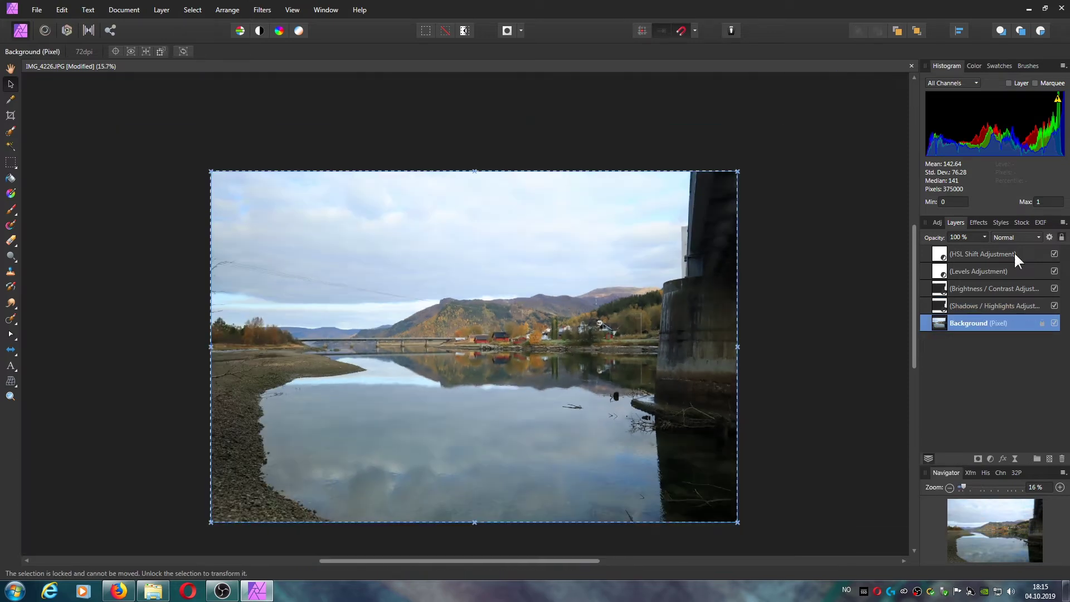
click(938, 222)
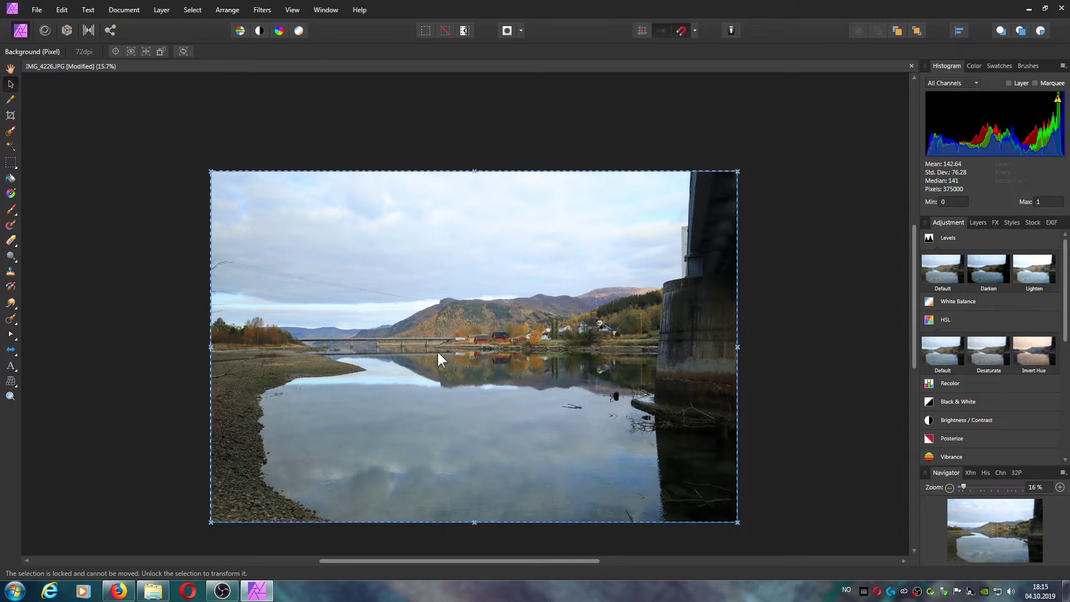
click(193, 10)
click(200, 30)
click(193, 10)
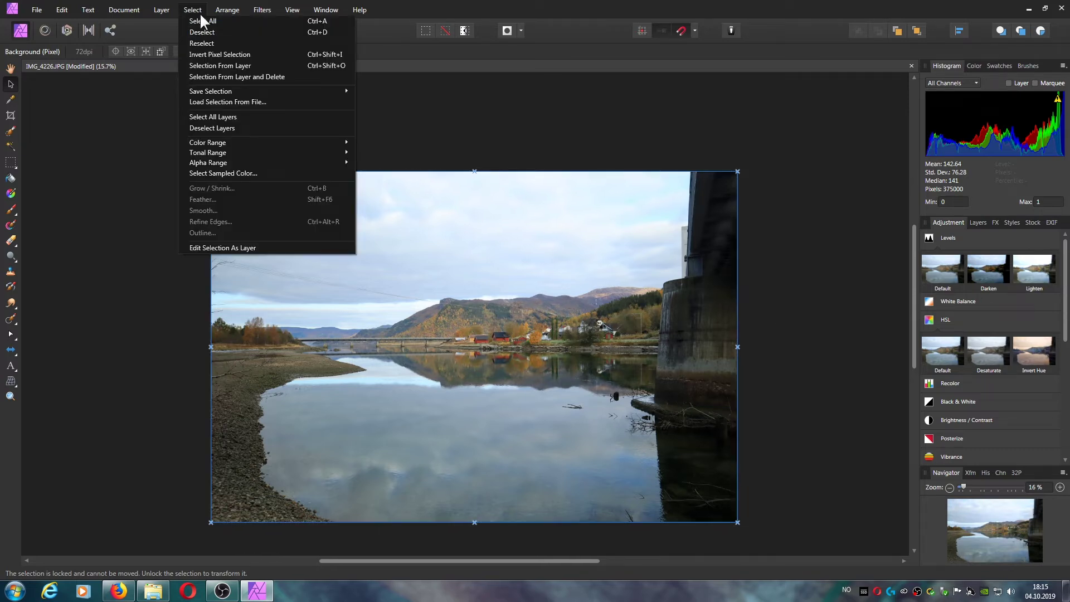
click(800, 255)
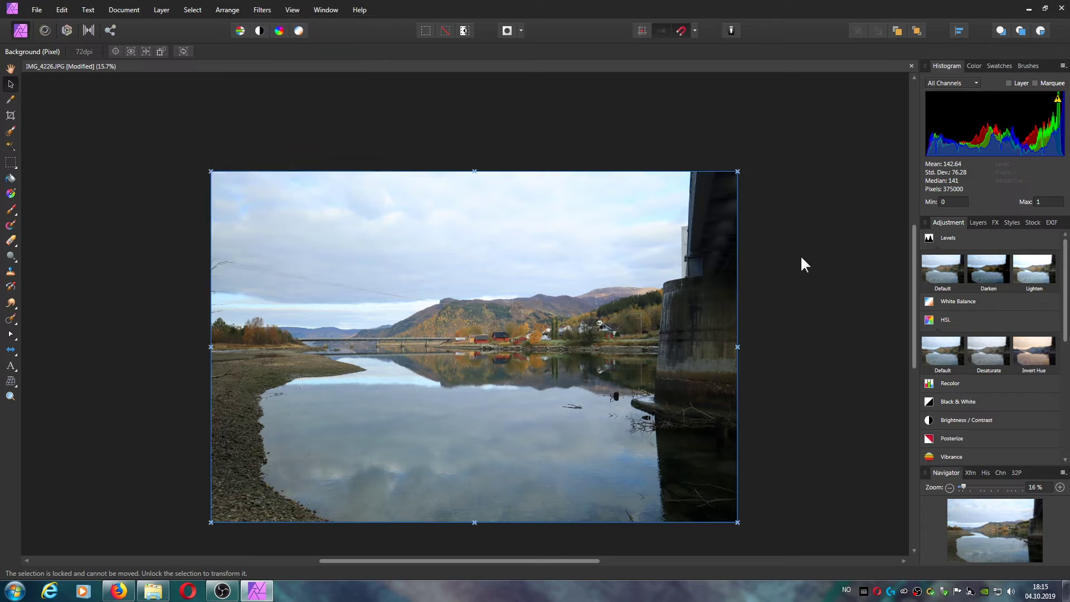
Add a Brightness / Contrast adjustment to the whole river photo with brightness at -14% and contrast at 0%.
click(976, 223)
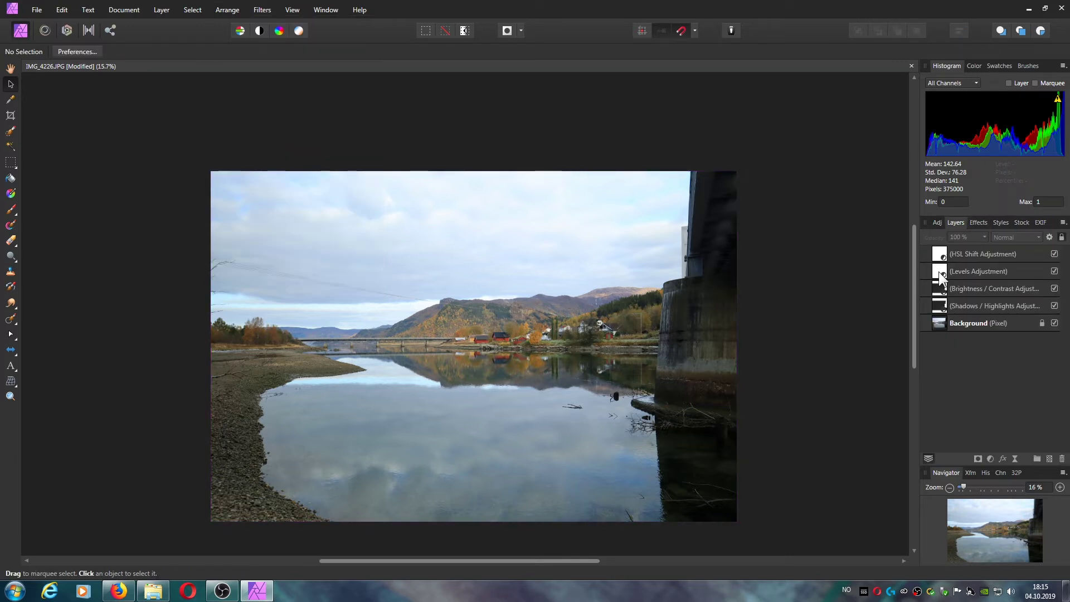
click(937, 223)
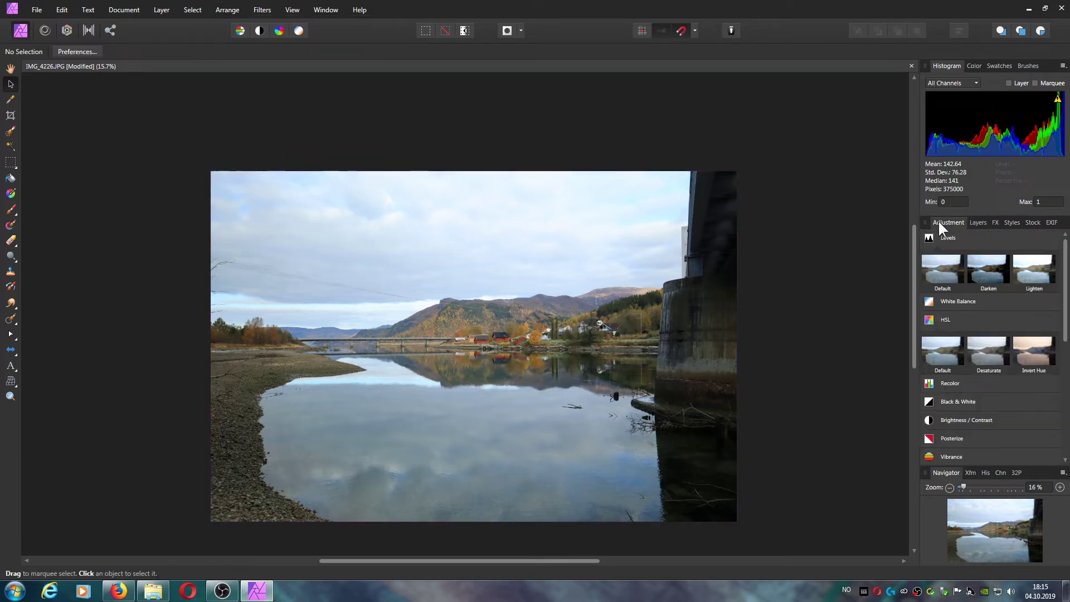
click(930, 421)
drag(841, 472, 841, 494)
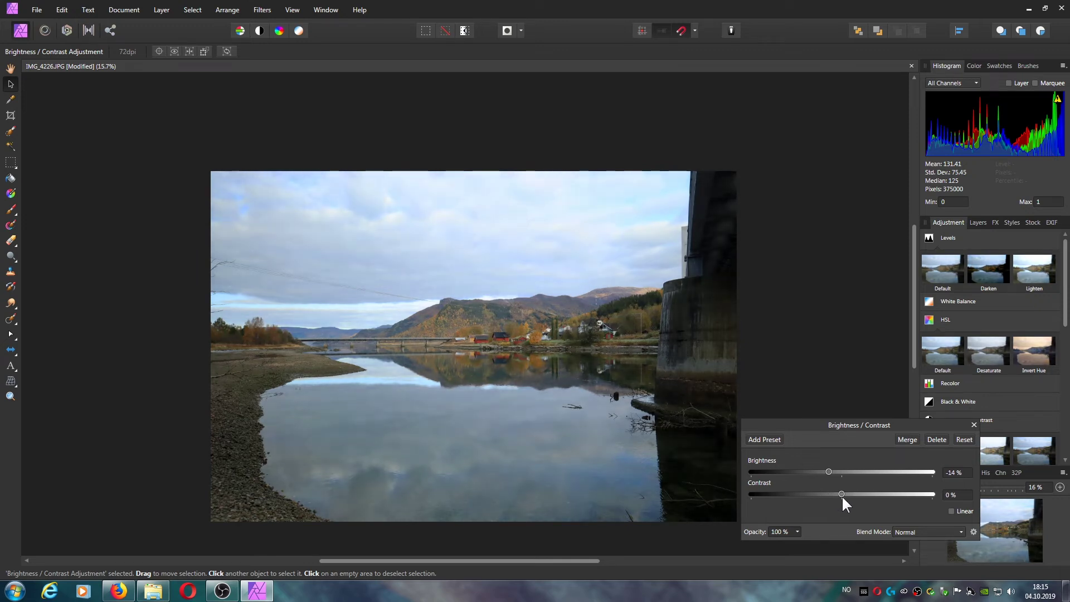
click(973, 425)
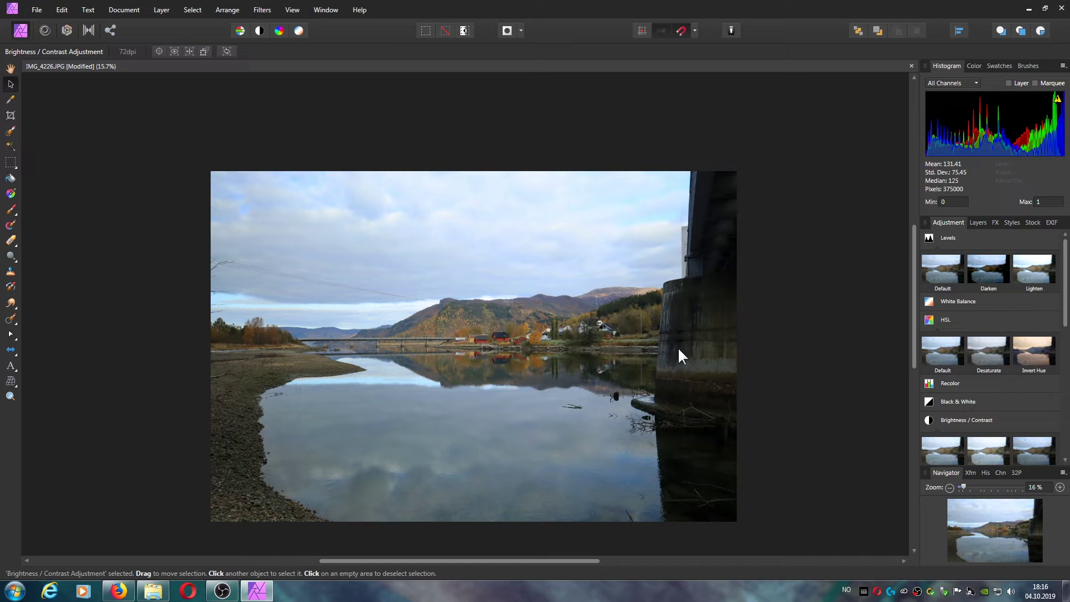
Raise the shadows value of the bridge pillar's Shadows / Highlights adjustment and close its settings.
click(978, 222)
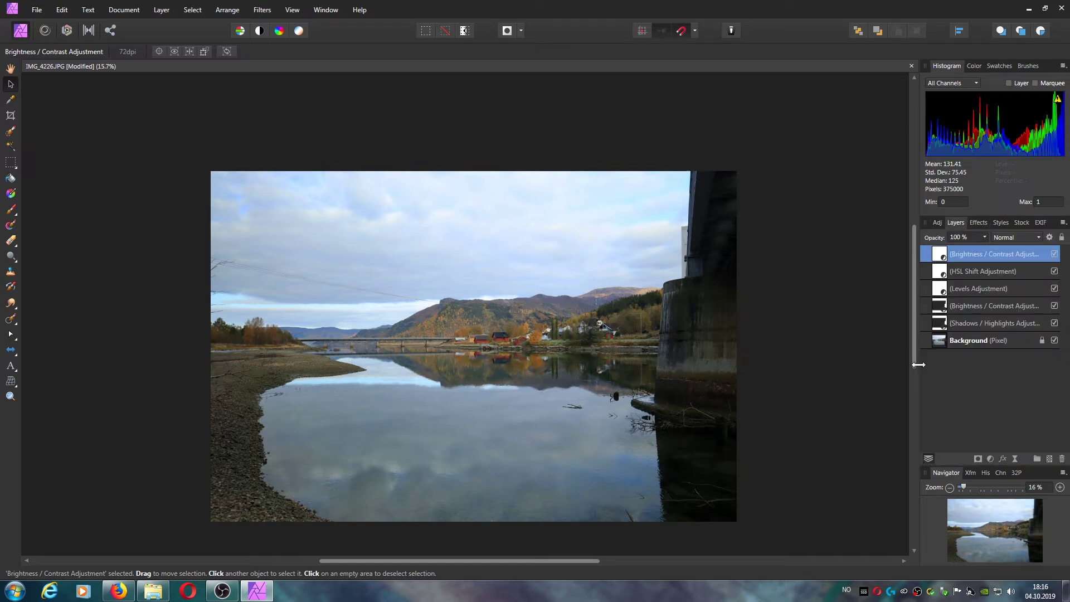
click(941, 323)
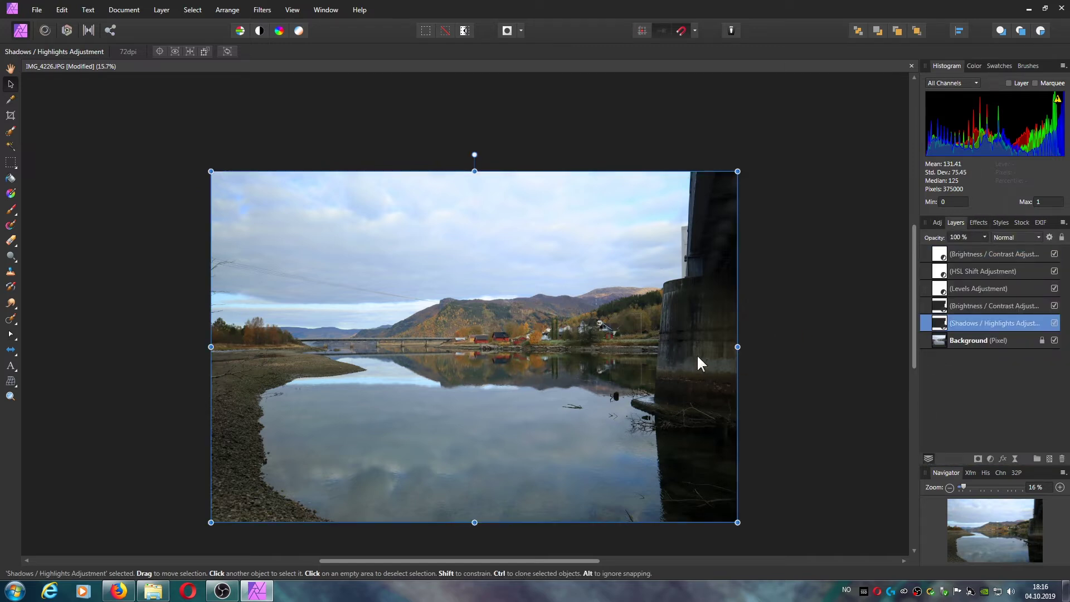
double_click(941, 322)
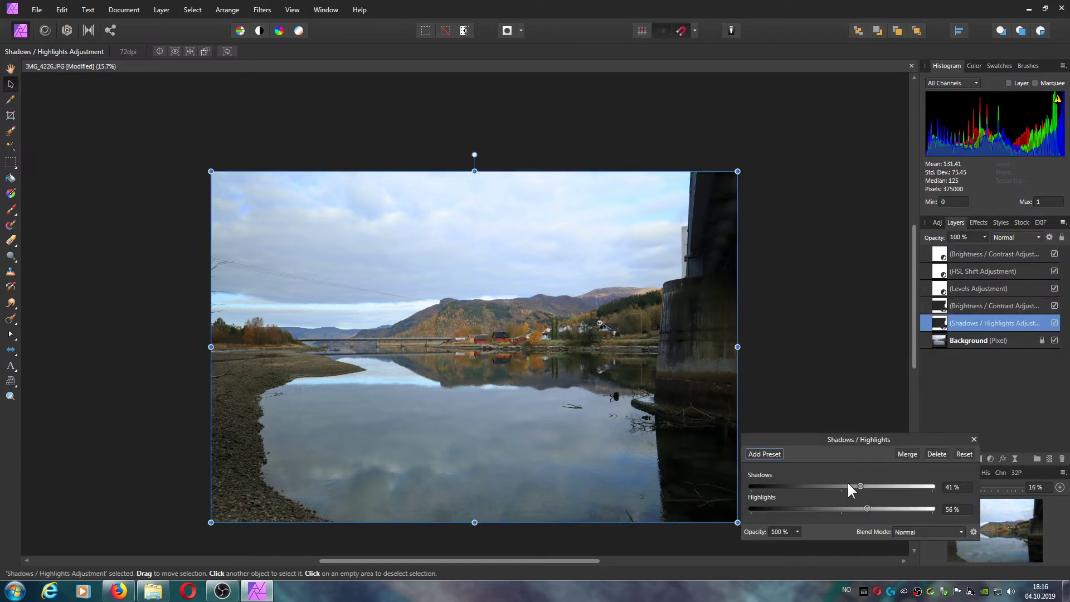
mouse_move(859, 486)
mouse_down()
mouse_move(842, 486)
mouse_move(879, 485)
mouse_up()
click(974, 439)
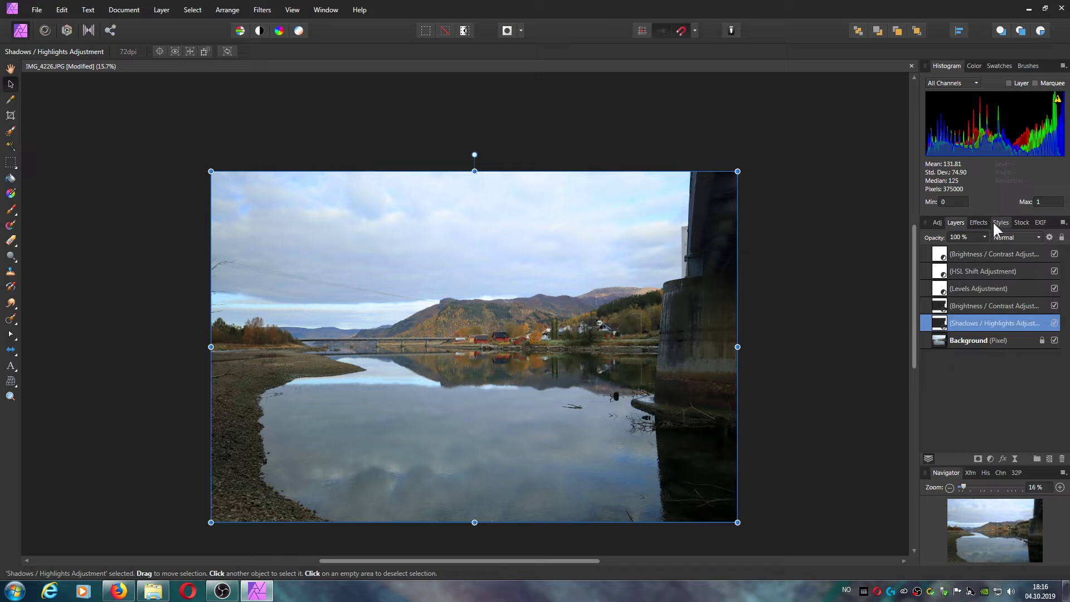
Select all five adjustment layers and toggle their visibility to compare the river photo before and after editing.
shift+click(979, 252)
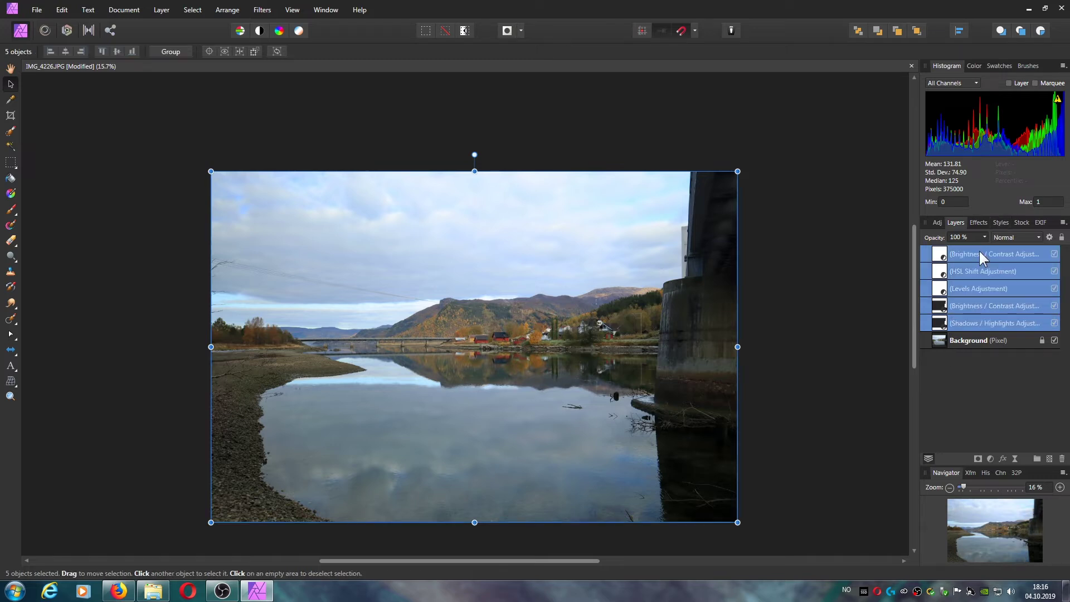
click(1054, 323)
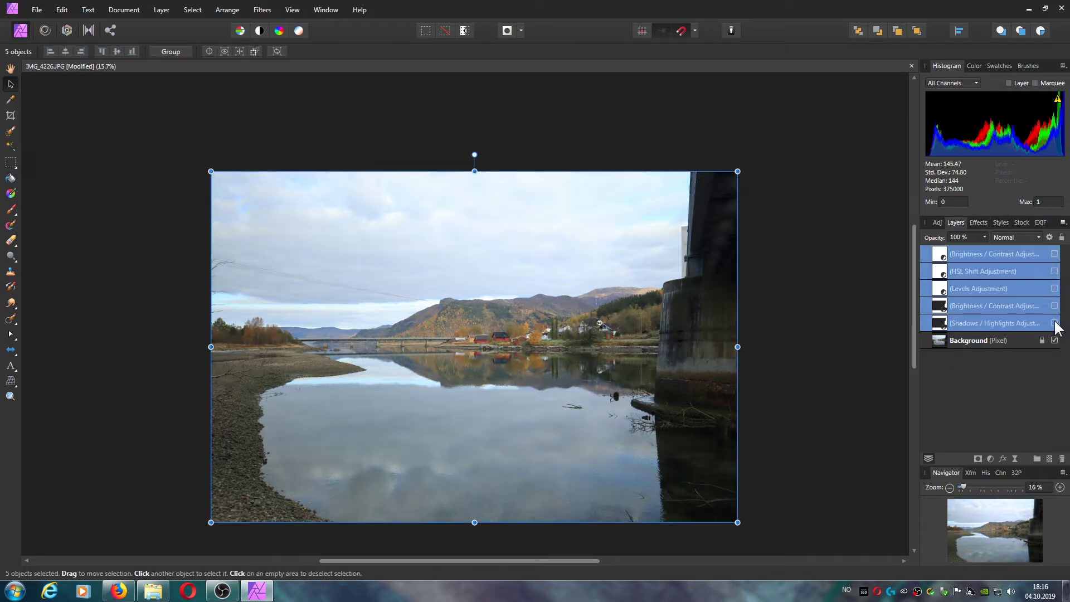
click(1054, 323)
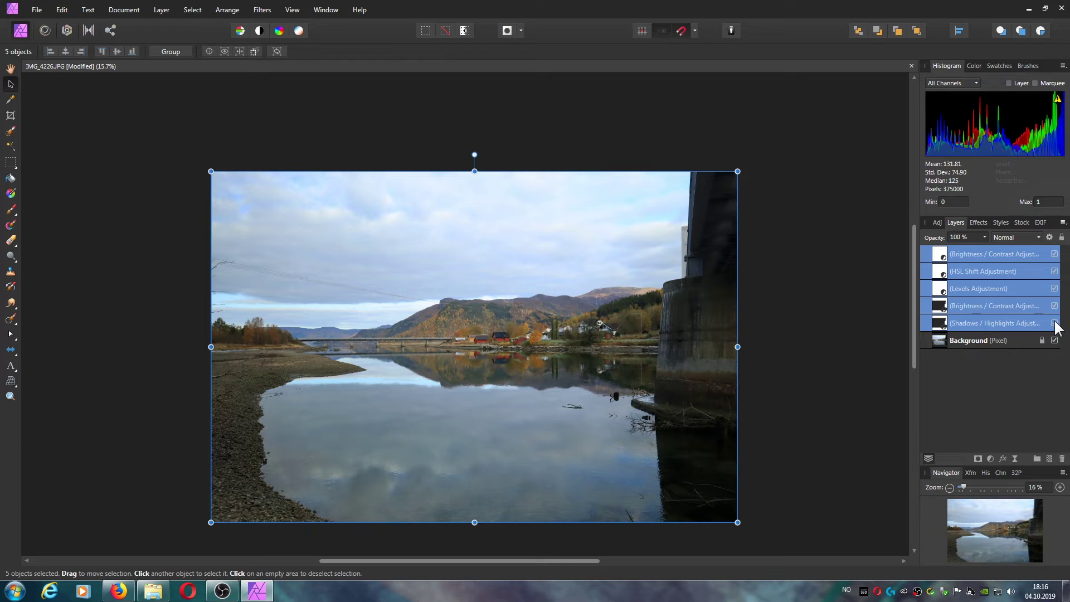
click(1053, 323)
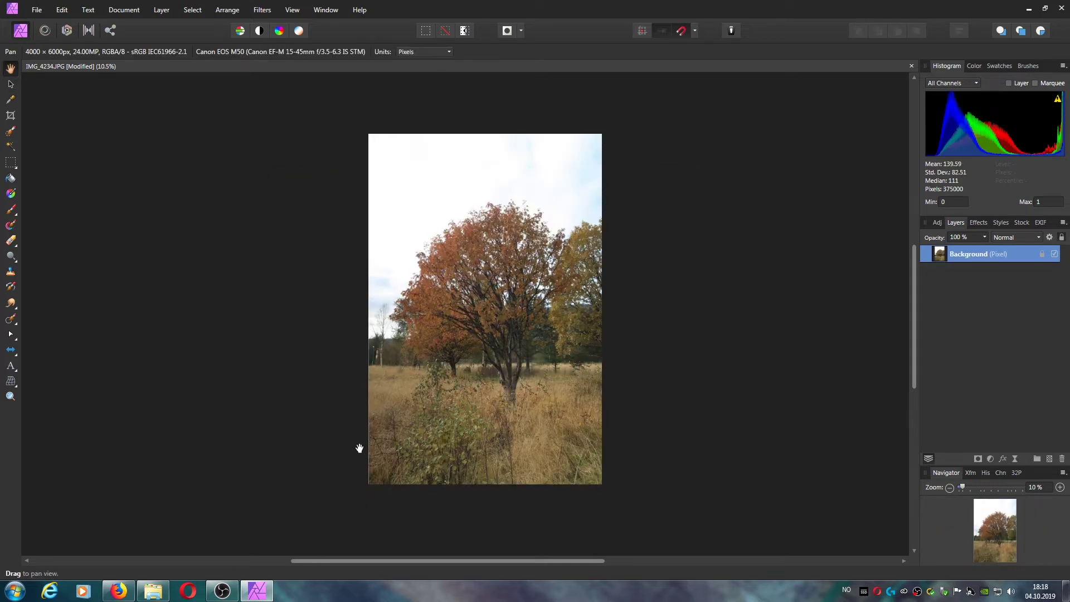
Add a Shadows / Highlights adjustment to the autumn tree photo IMG_4234 with highlights at -20%.
scroll(488, 304, up, 1)
scroll(488, 303, down, 1)
click(938, 223)
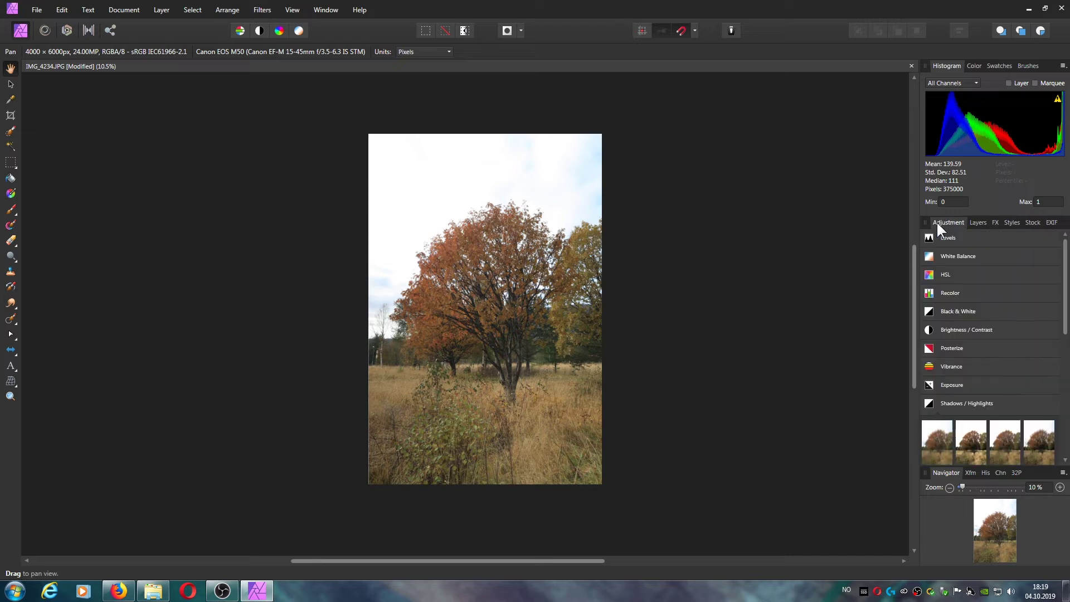
click(929, 402)
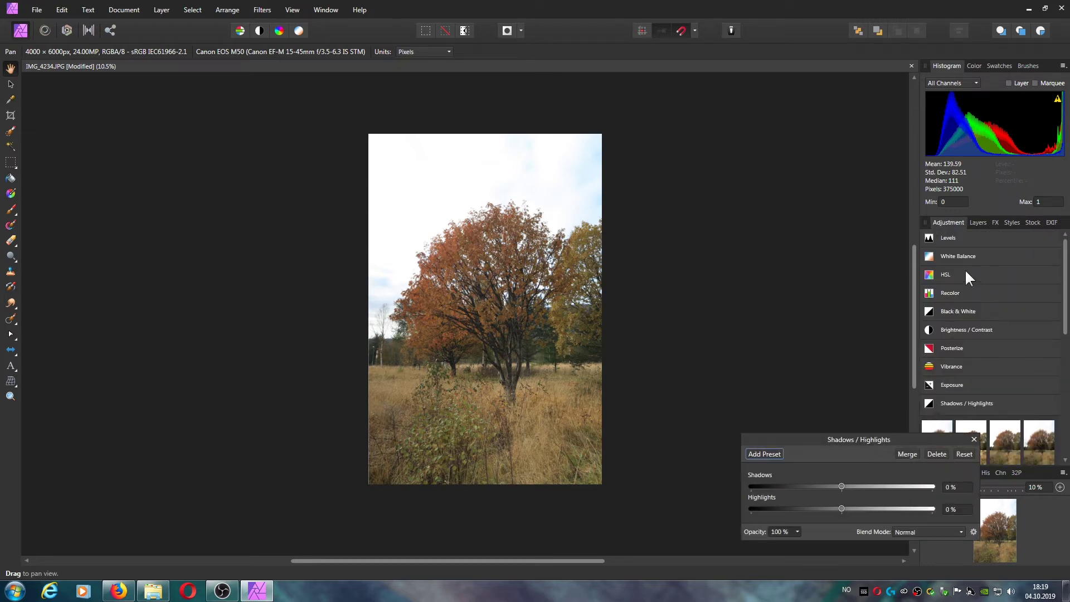
click(974, 226)
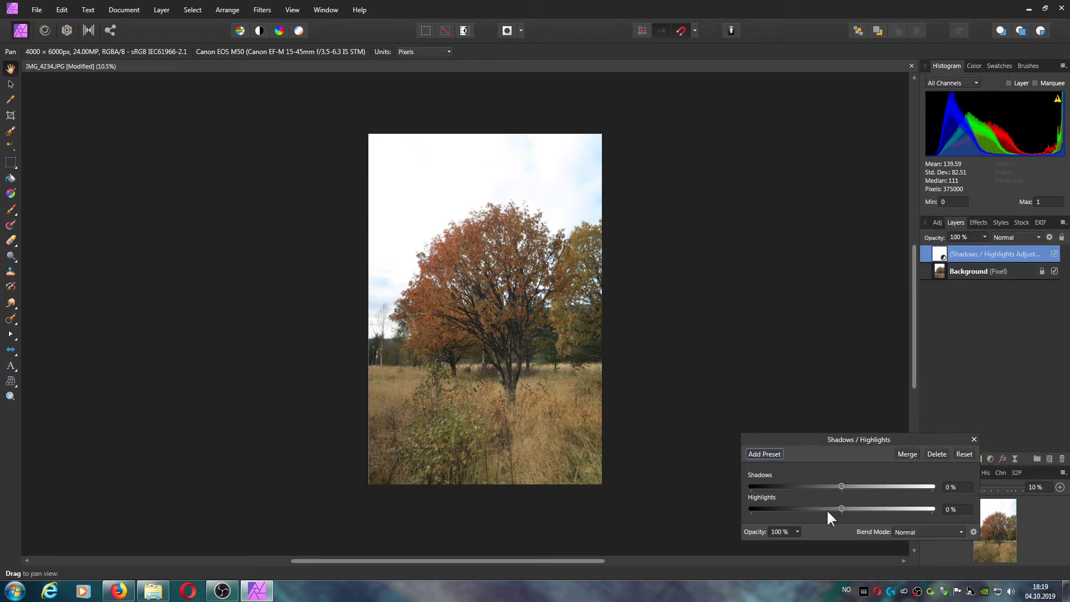
mouse_move(841, 508)
mouse_down()
mouse_move(813, 508)
mouse_move(835, 508)
mouse_up()
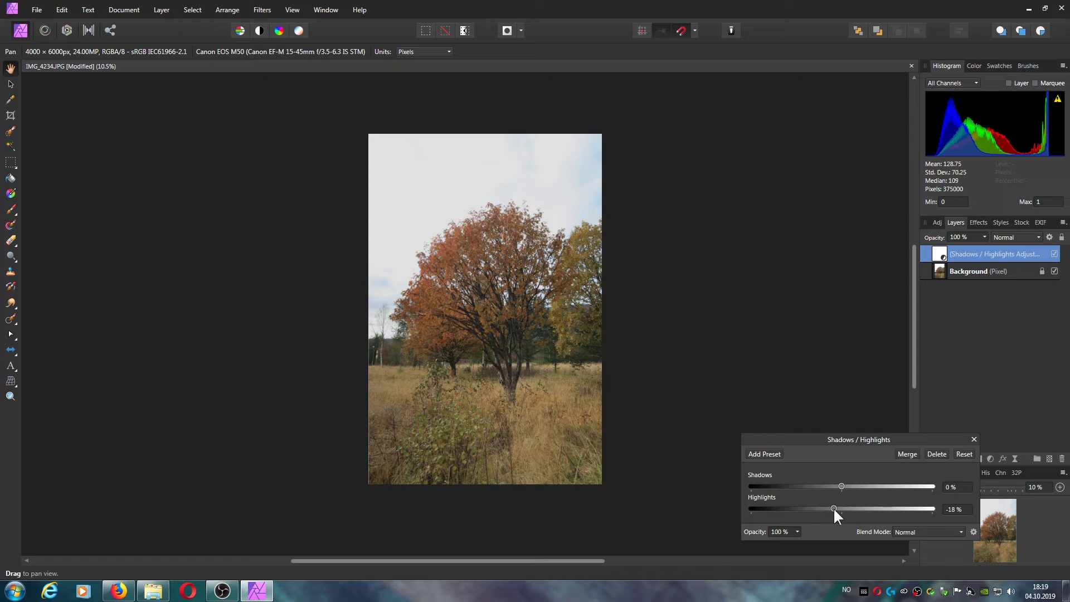
click(973, 439)
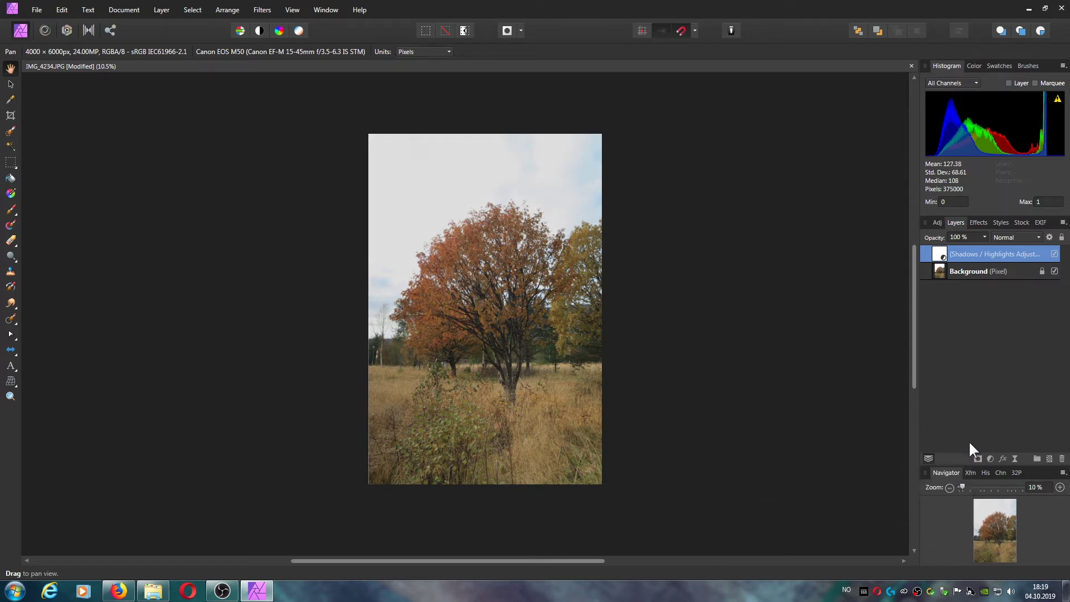
Reopen the tree photo's Shadows / Highlights adjustment, set shadows to about 17% and close its settings.
double_click(938, 255)
mouse_move(841, 486)
mouse_down()
mouse_move(881, 486)
mouse_move(804, 488)
mouse_move(847, 486)
mouse_up()
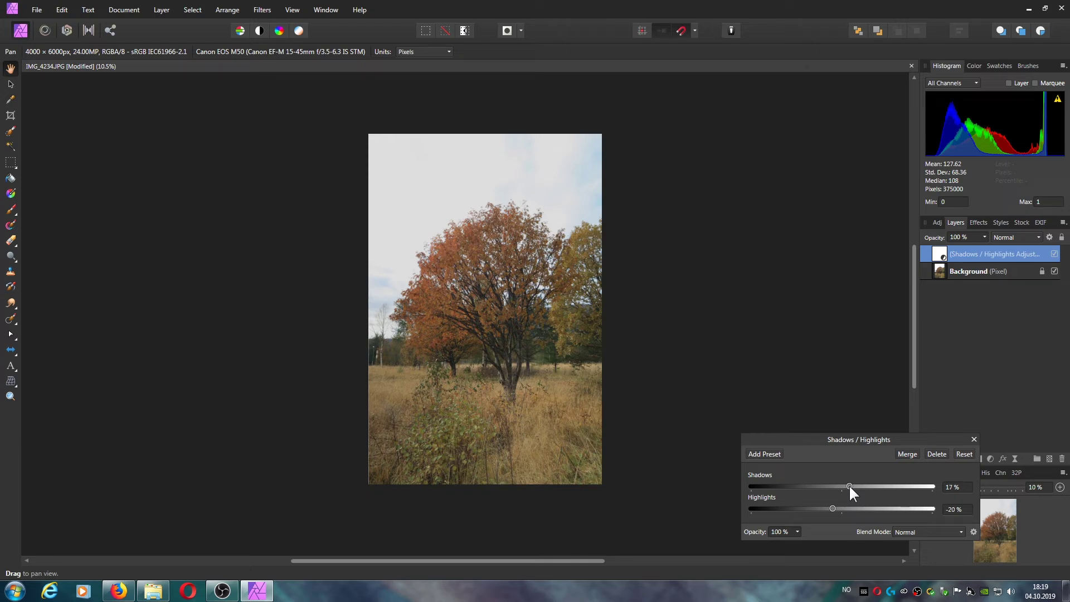
click(973, 439)
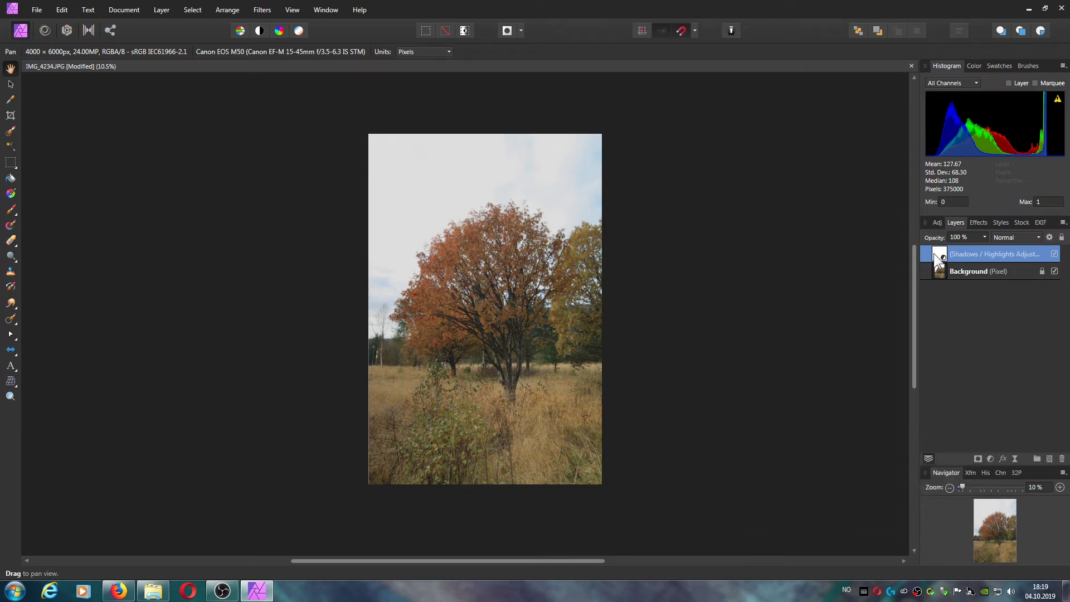
Add a Brightness / Contrast adjustment to the tree photo with brightness at -10% and contrast at -13%, and close its settings.
click(936, 223)
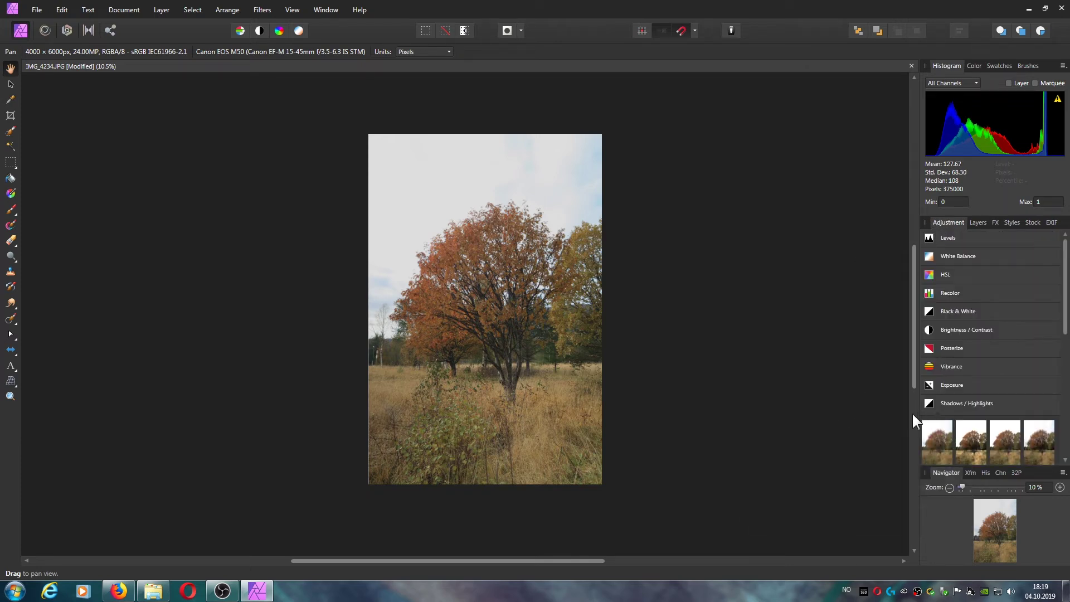
click(928, 330)
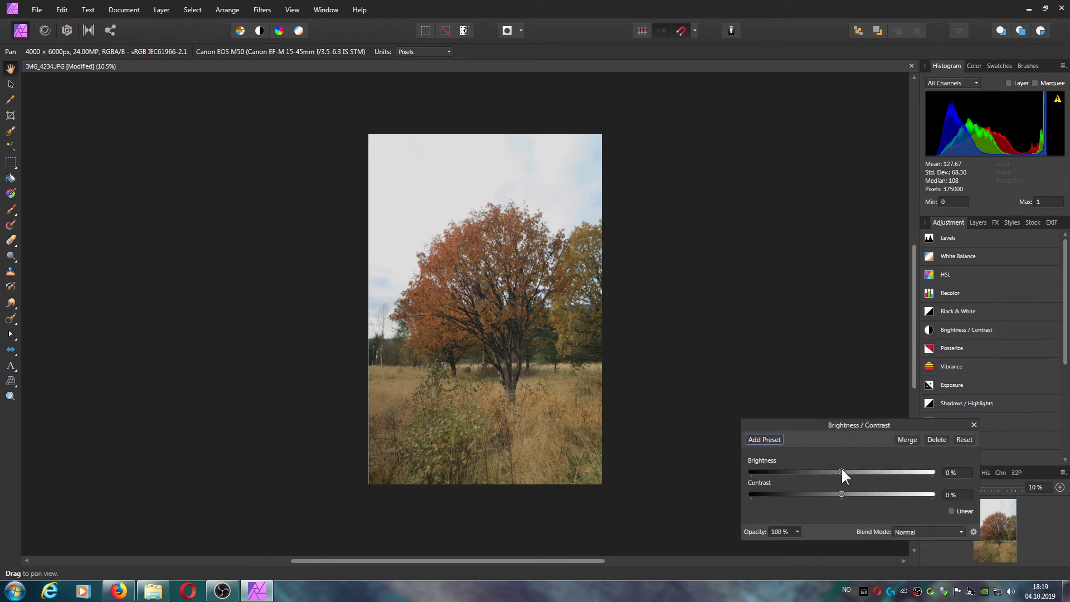
mouse_move(841, 471)
mouse_down()
mouse_move(822, 470)
mouse_move(857, 468)
mouse_move(831, 470)
mouse_up()
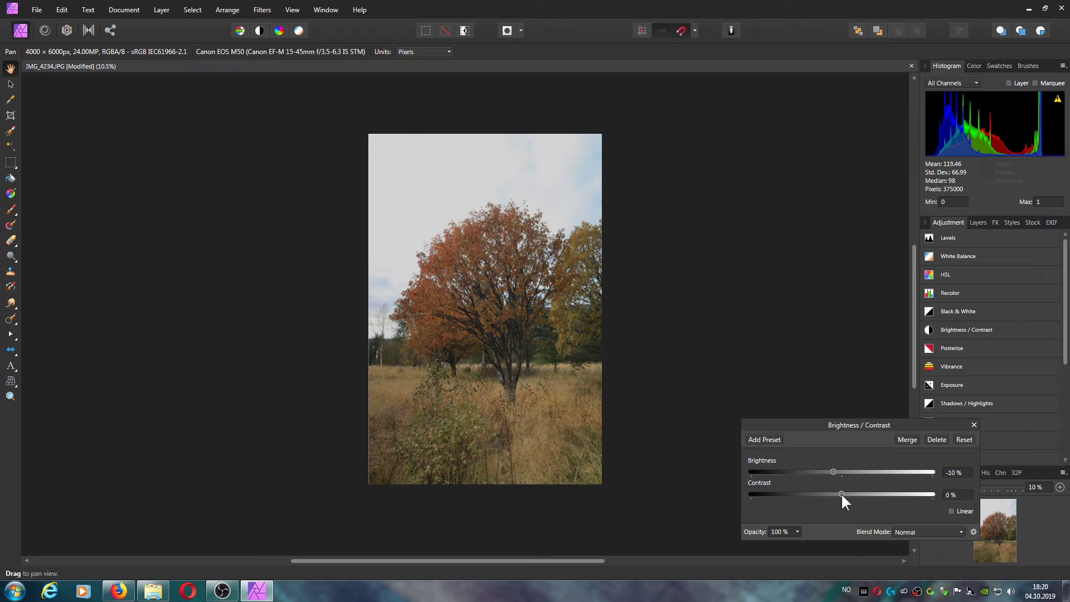
mouse_move(841, 492)
mouse_down()
mouse_move(821, 493)
mouse_move(866, 493)
mouse_move(824, 494)
mouse_move(857, 493)
mouse_move(841, 494)
mouse_up()
drag(852, 492, 832, 494)
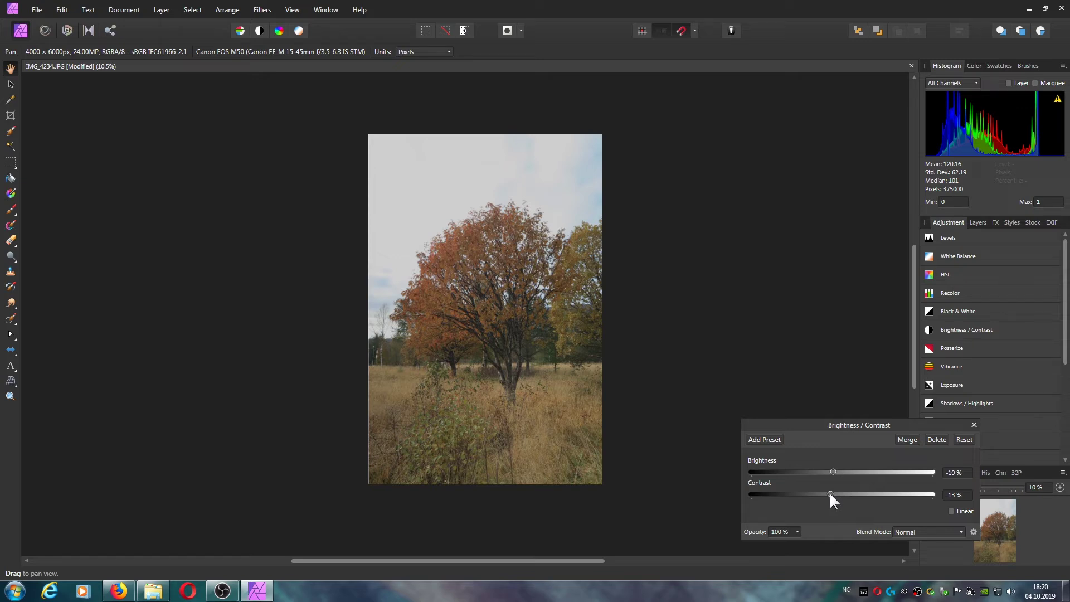
click(974, 424)
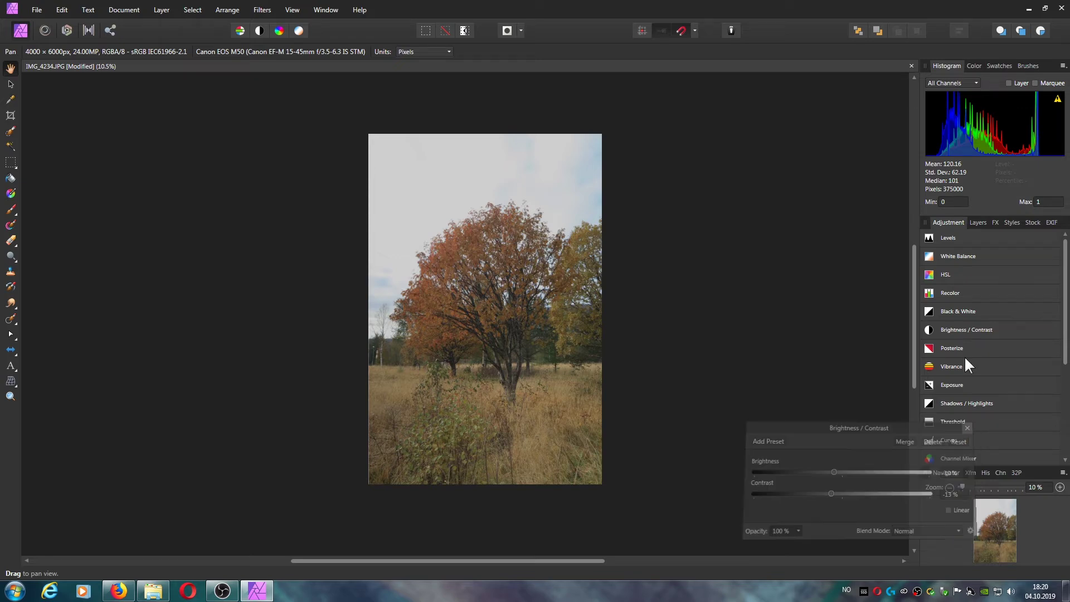
Add a Levels adjustment to the tree photo with black level at 6% and white level at 89%, and close its settings.
click(928, 237)
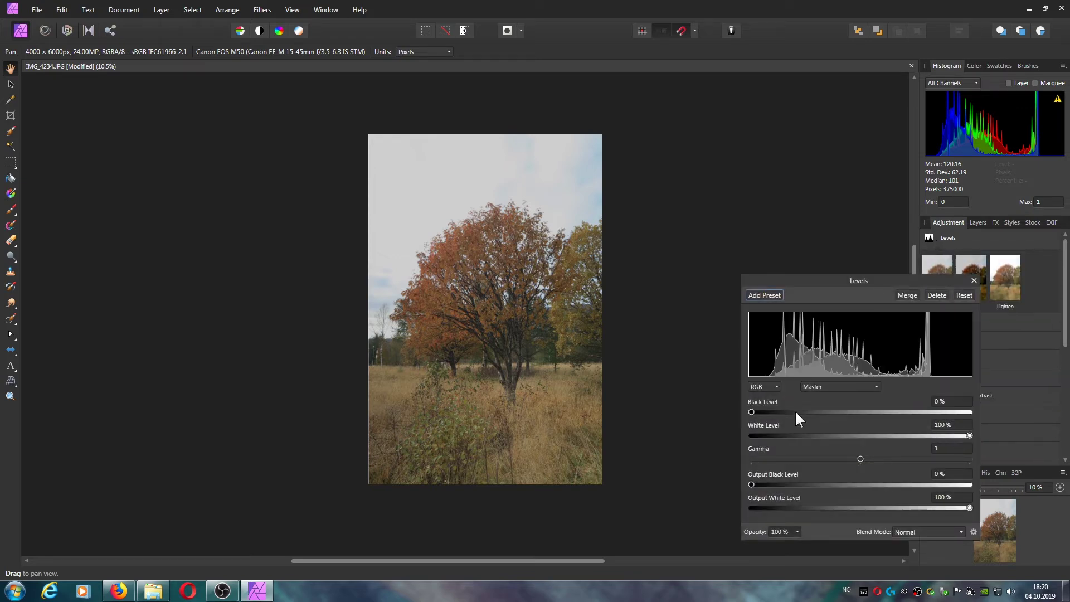
drag(751, 412, 767, 410)
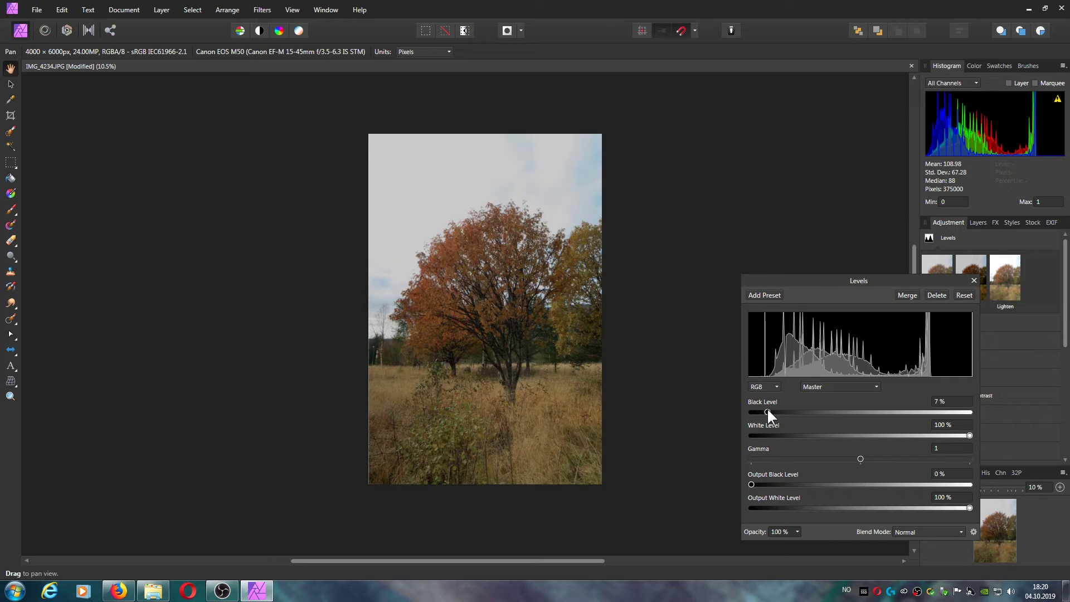
mouse_move(968, 433)
mouse_down()
mouse_move(930, 433)
mouse_move(945, 431)
mouse_up()
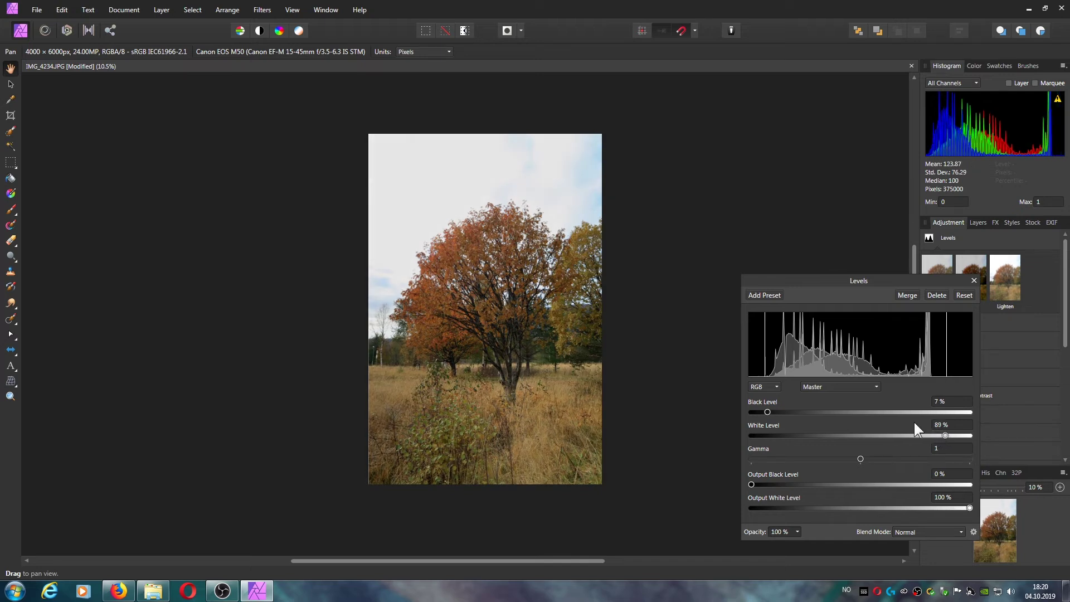
mouse_move(767, 412)
mouse_down()
mouse_move(749, 412)
mouse_move(763, 412)
mouse_up()
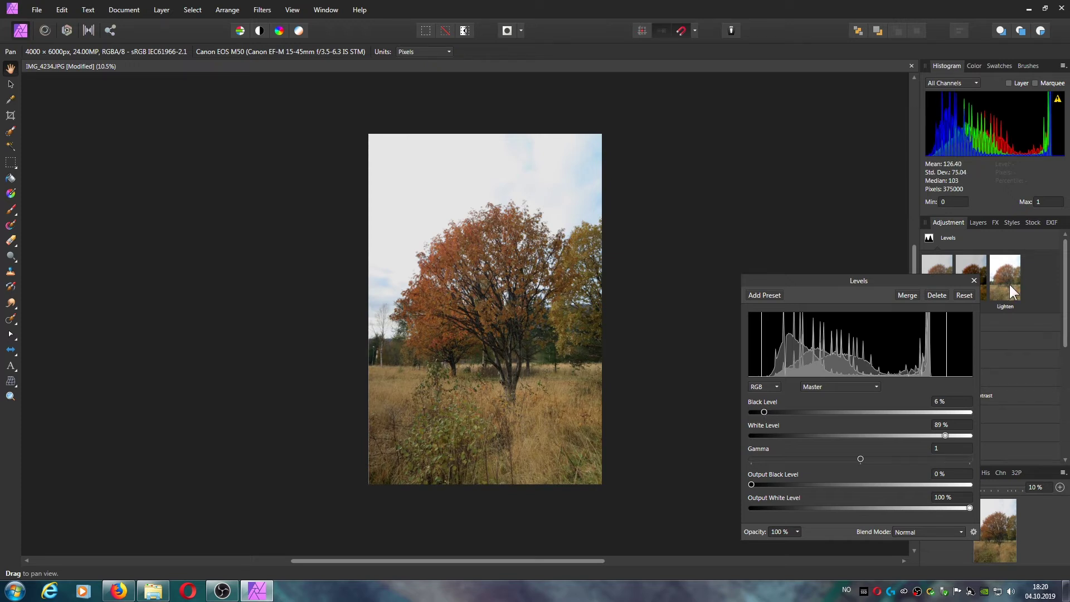
click(972, 281)
click(930, 234)
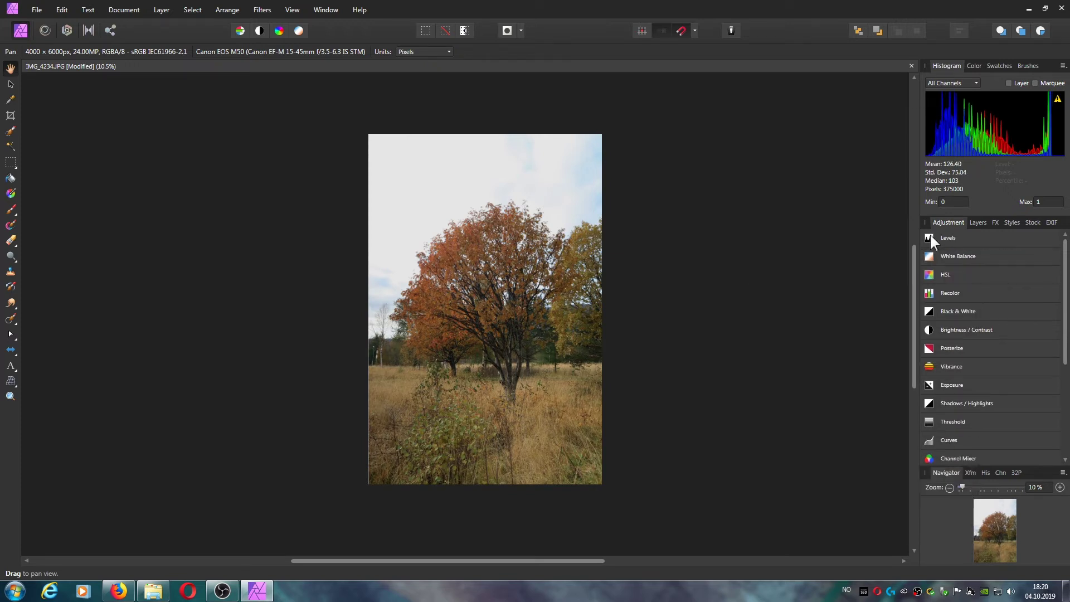
Add an HSL adjustment to the tree photo with saturation shift at 9%, and close its settings.
click(927, 273)
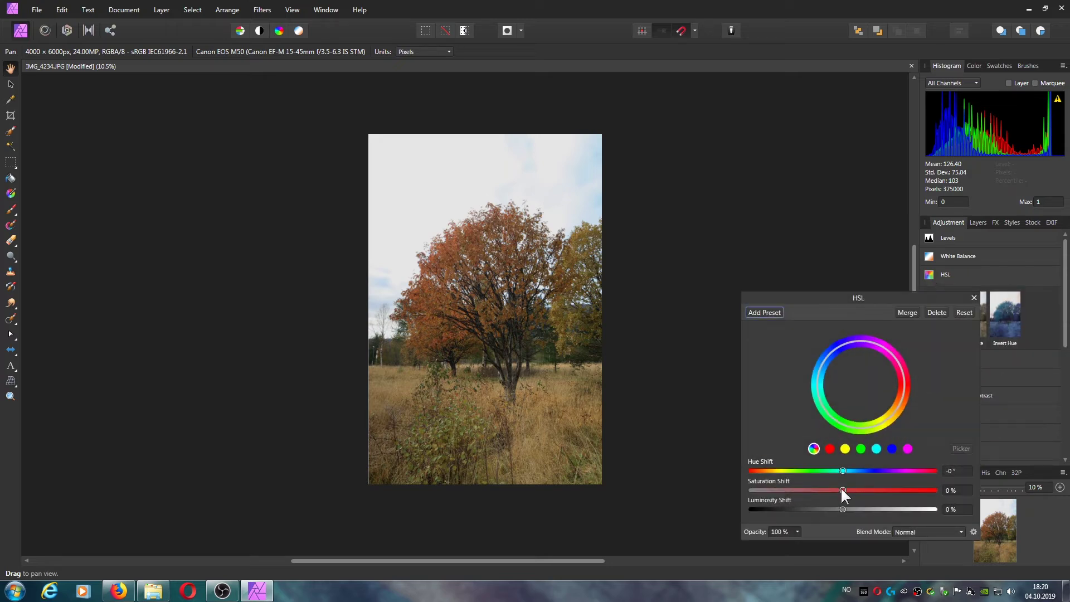
drag(842, 489, 852, 489)
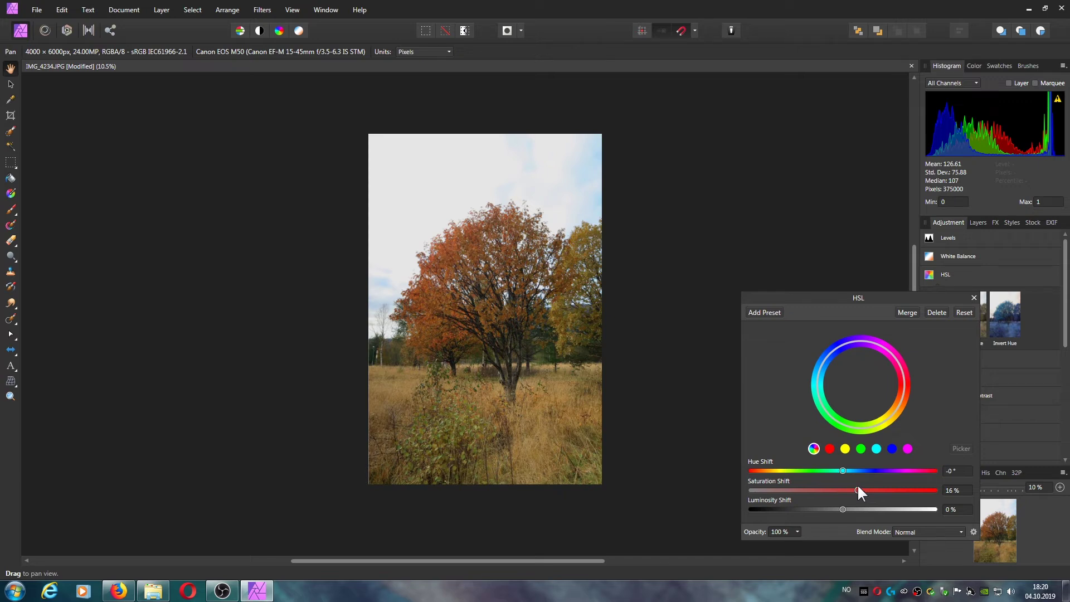
drag(853, 490, 851, 491)
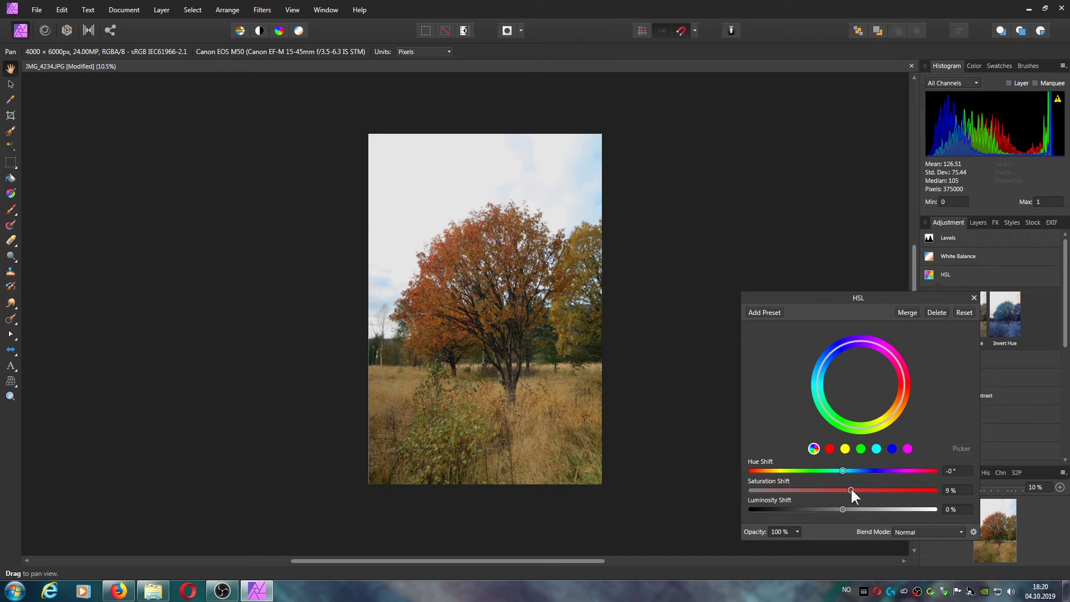
click(974, 298)
Select all four adjustment layers and toggle their visibility repeatedly to compare the tree photo before and after editing.
scroll(618, 311, up, 1)
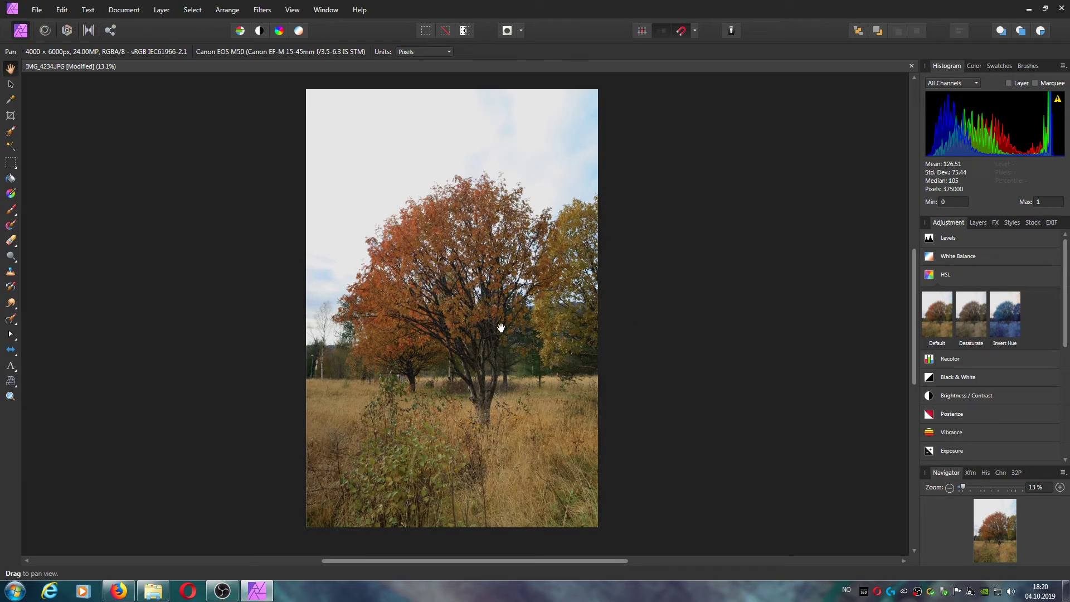
click(977, 222)
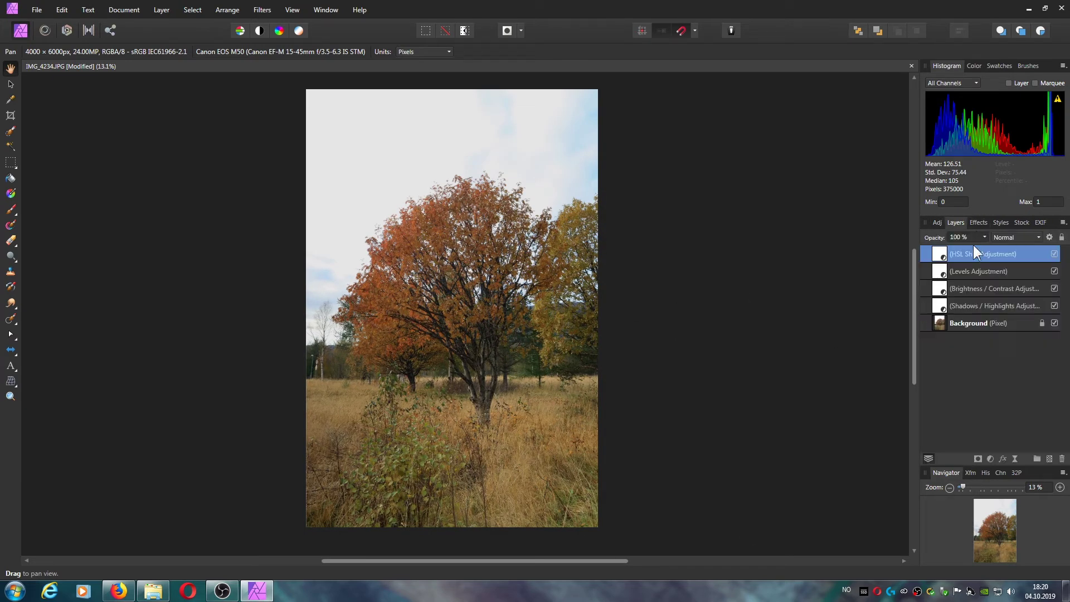
shift+click(971, 306)
click(1054, 306)
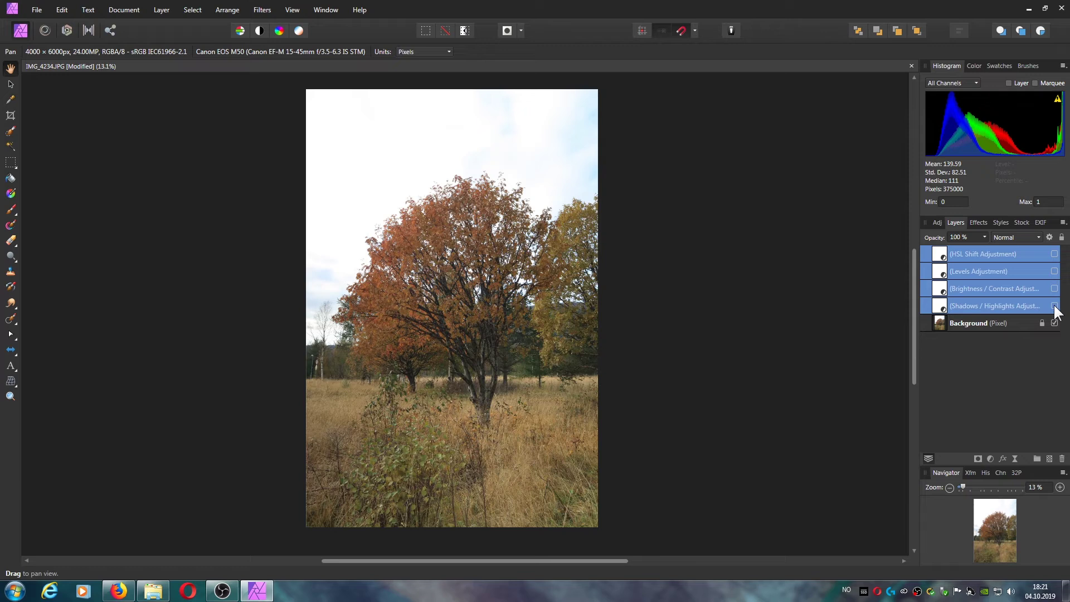
click(1054, 306)
click(1054, 306)
click(1054, 306)
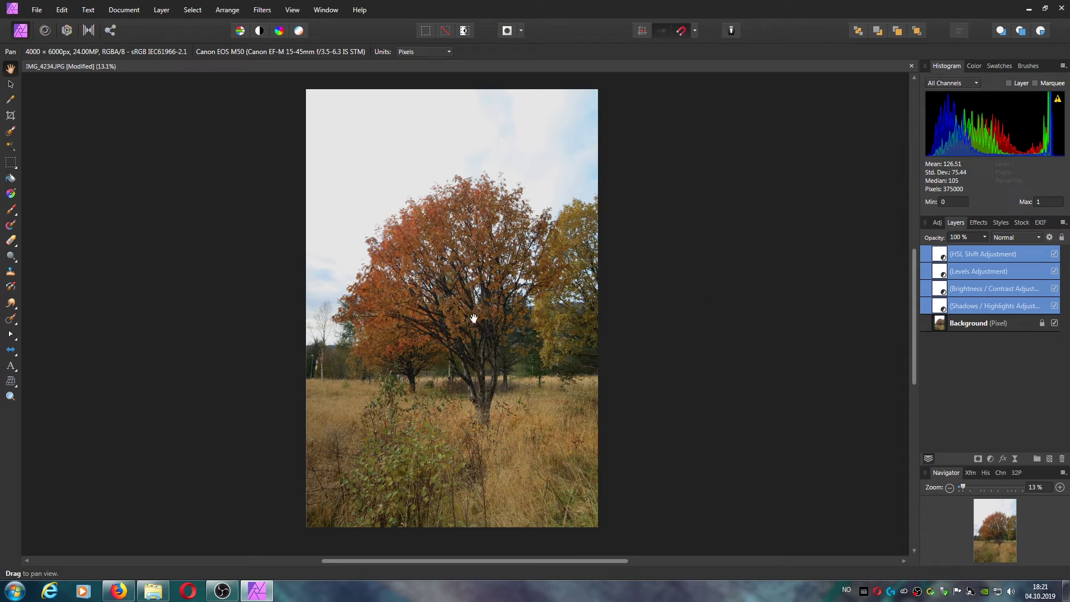
scroll(472, 321, down, 1)
scroll(471, 323, up, 4)
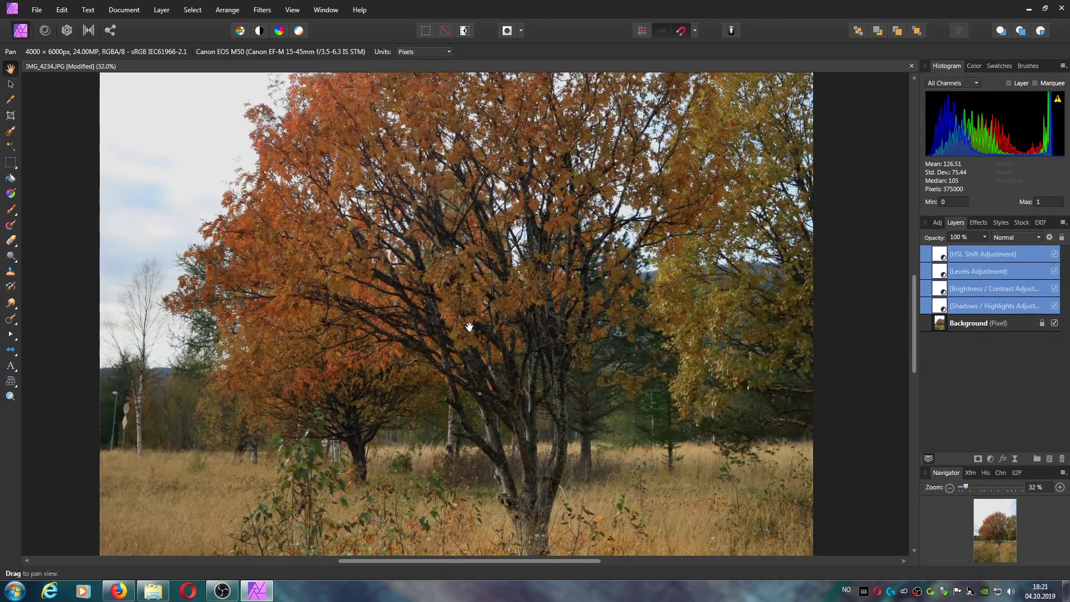
scroll(514, 318, down, 4)
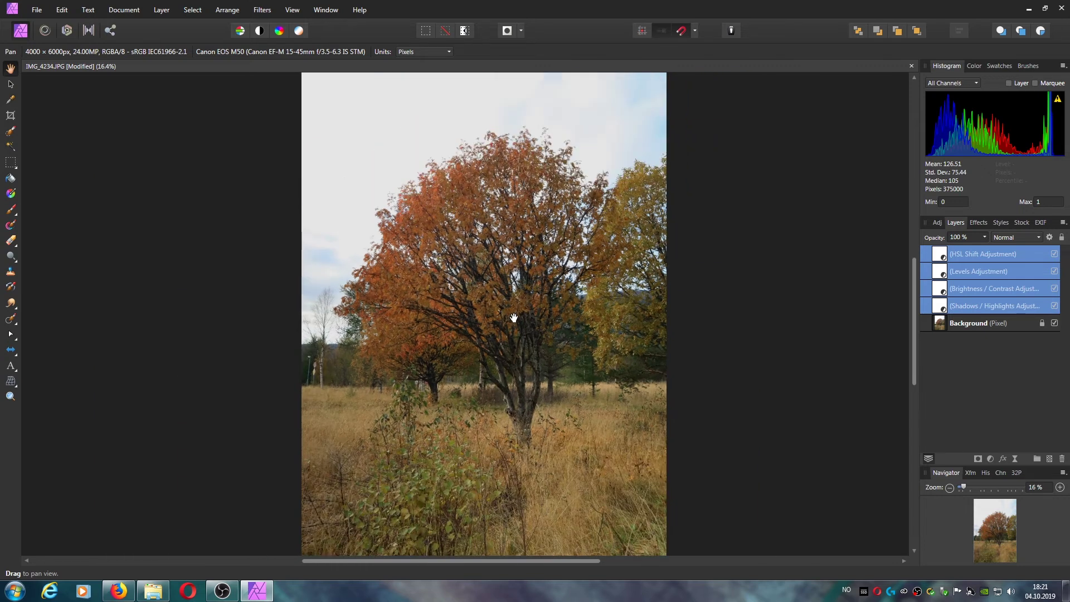
click(1054, 306)
click(1054, 306)
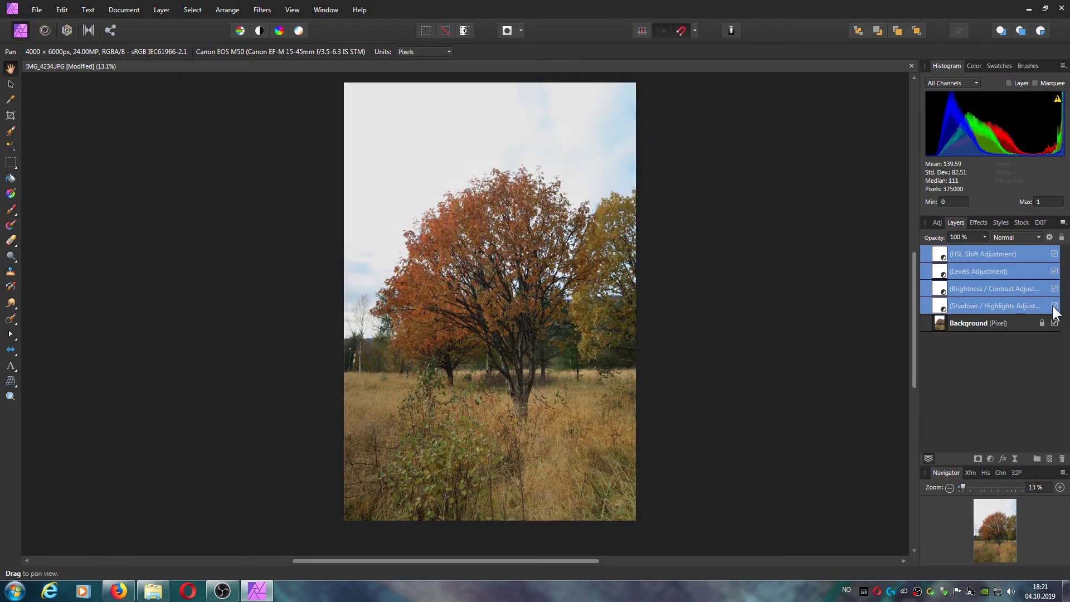
click(1054, 306)
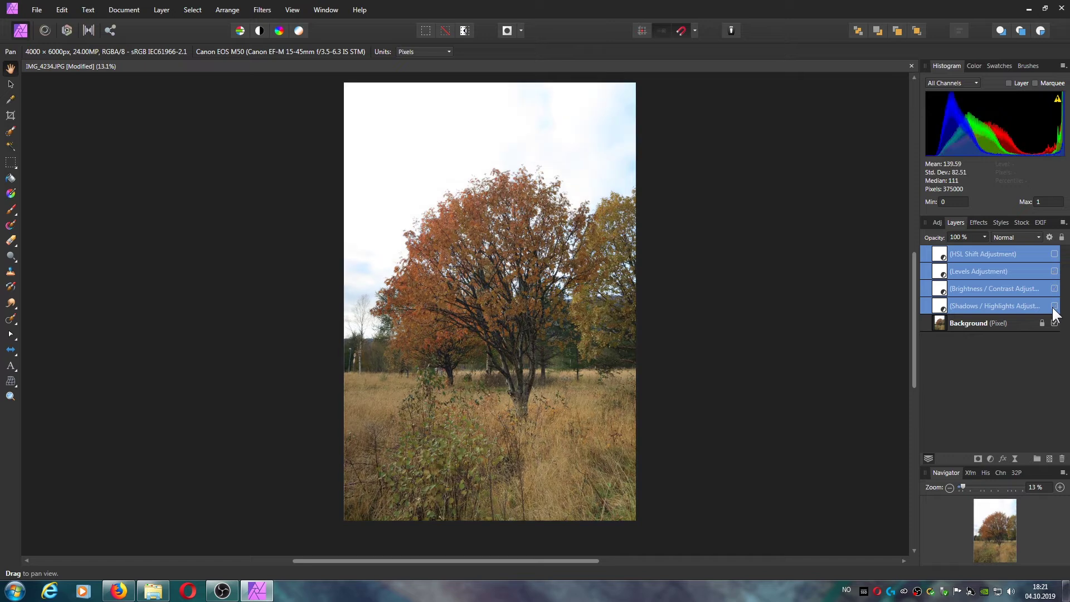
click(1053, 306)
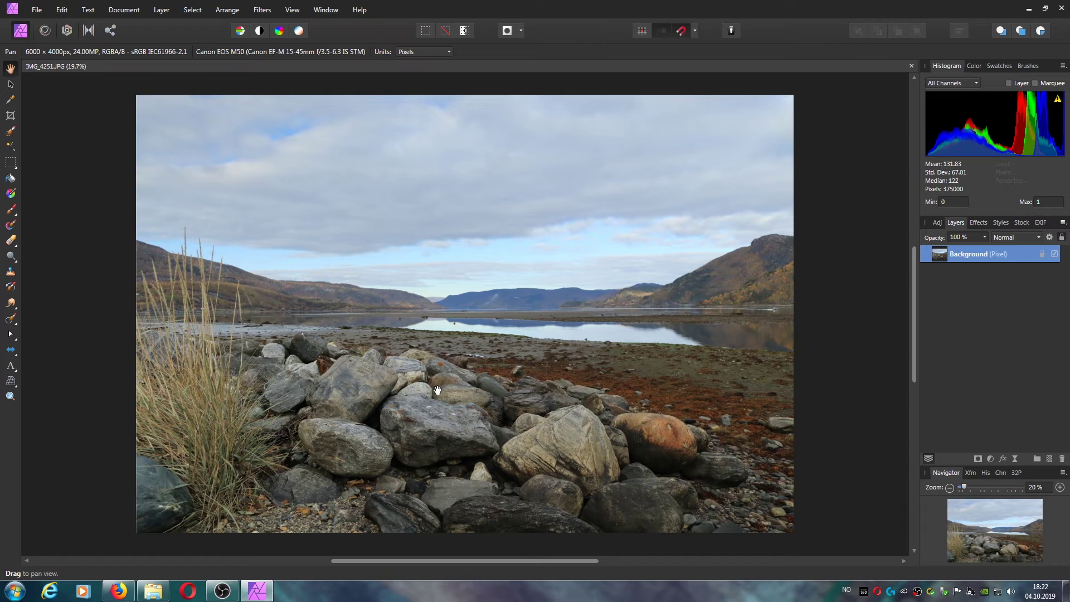
Examine the rocky shore photo IMG_4251 up close and as a whole.
scroll(437, 392, up, 4)
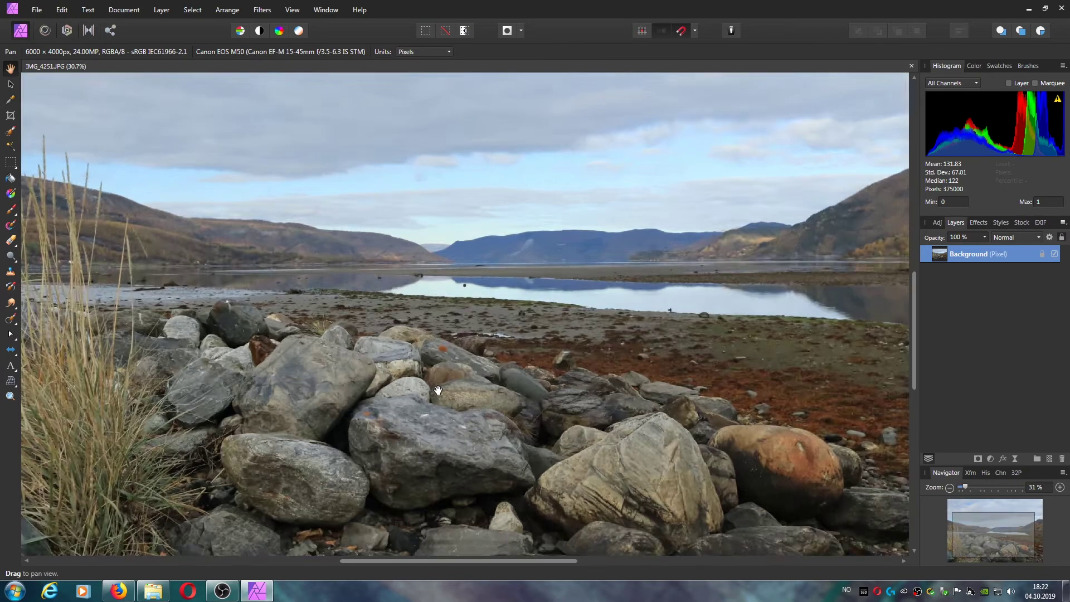
scroll(440, 387, down, 5)
drag(440, 343, 424, 371)
drag(338, 398, 419, 390)
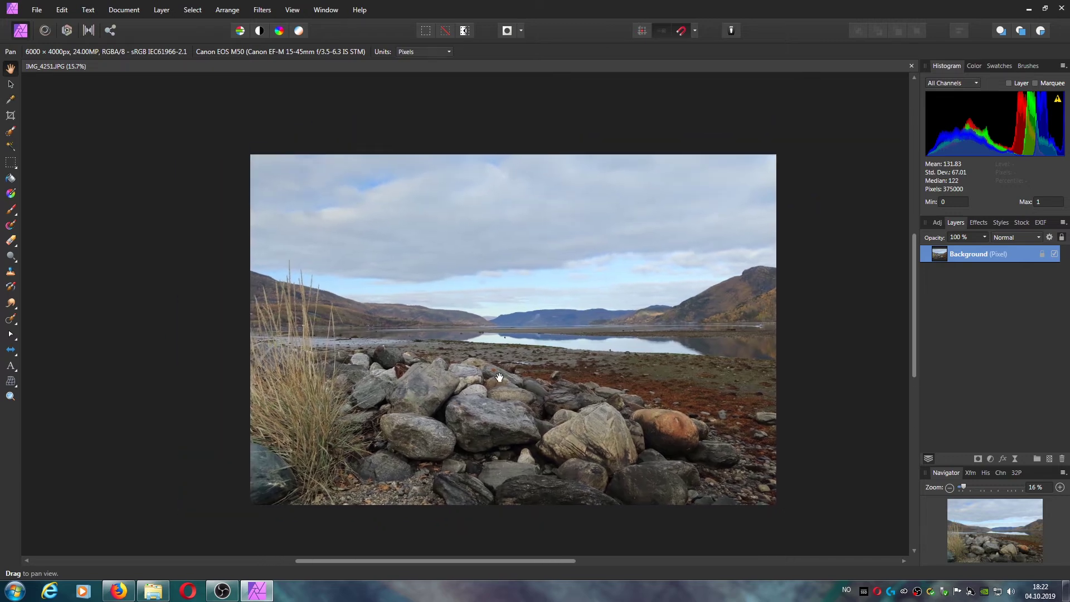
scroll(500, 370, up, 3)
scroll(501, 369, down, 4)
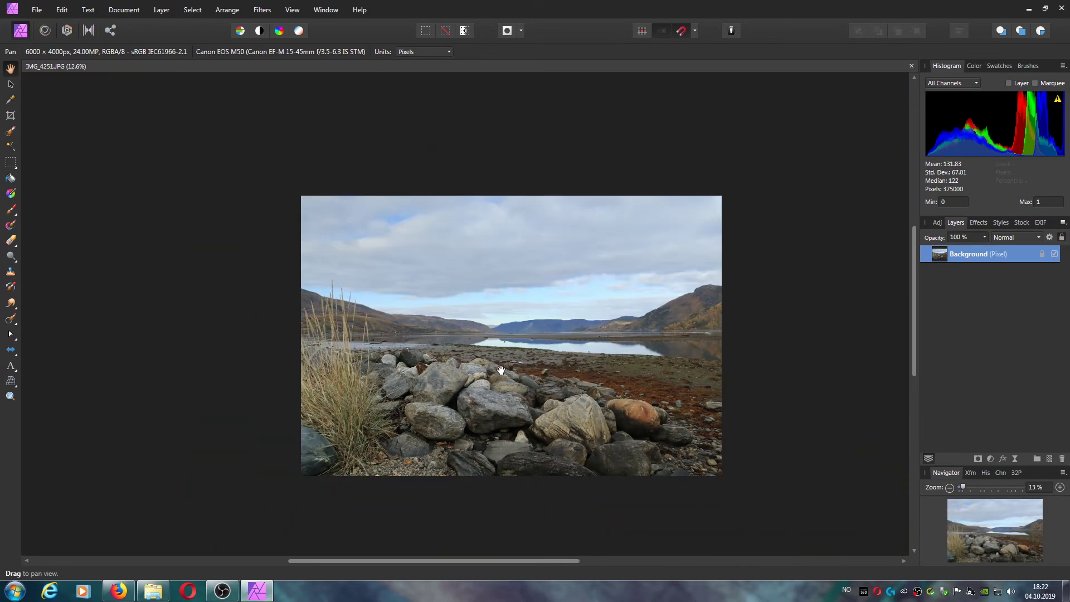
scroll(485, 382, up, 1)
Add Shadows / Highlights, Brightness / Contrast, Levels and HSL adjustments to the shore photo IMG_4251 with default settings, closing each one's settings.
click(937, 223)
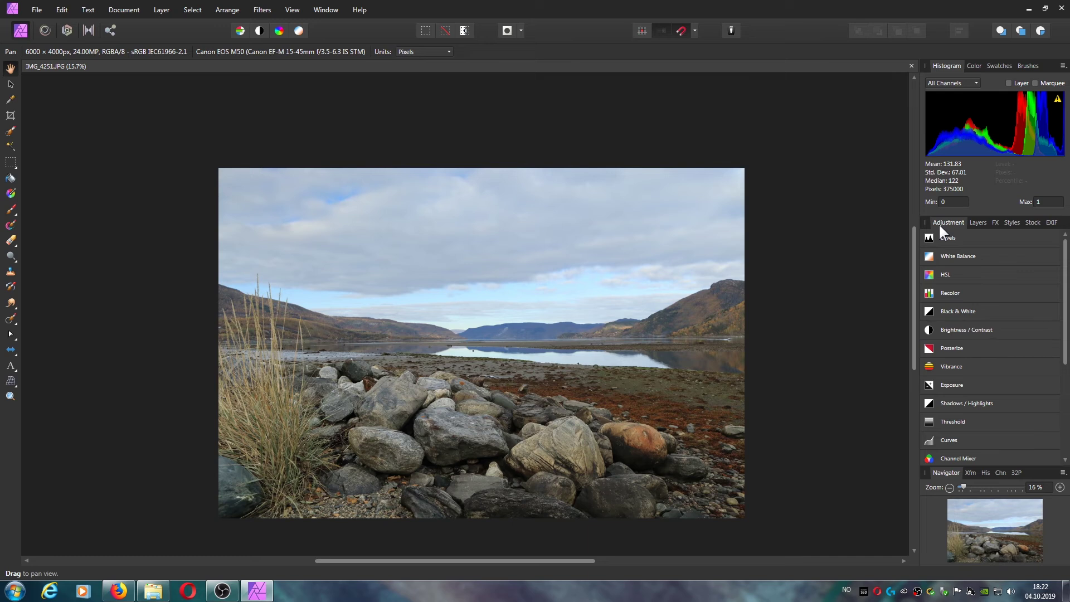
click(926, 401)
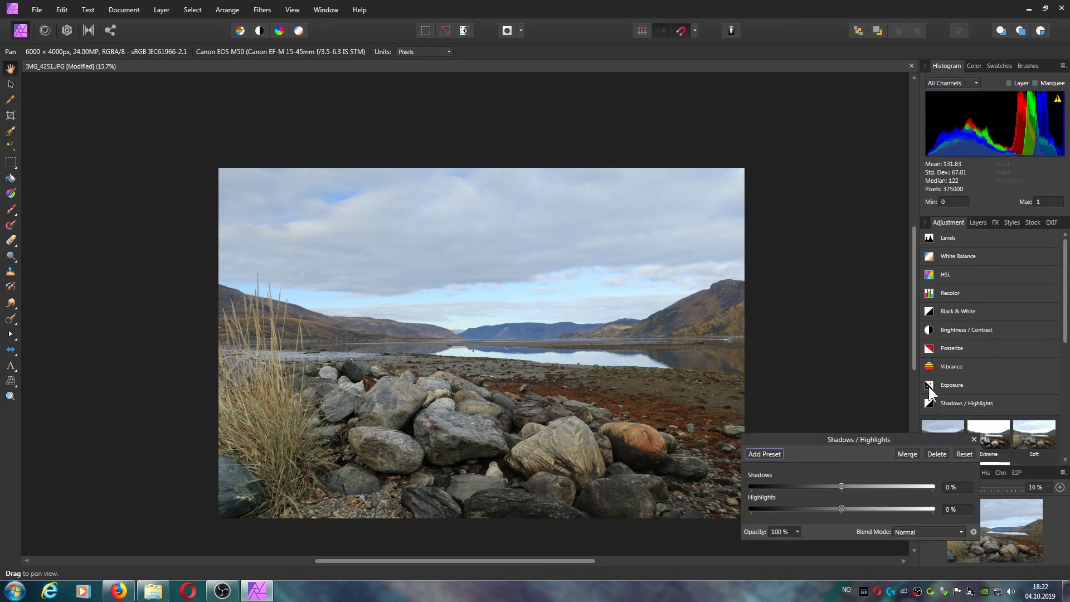
click(974, 439)
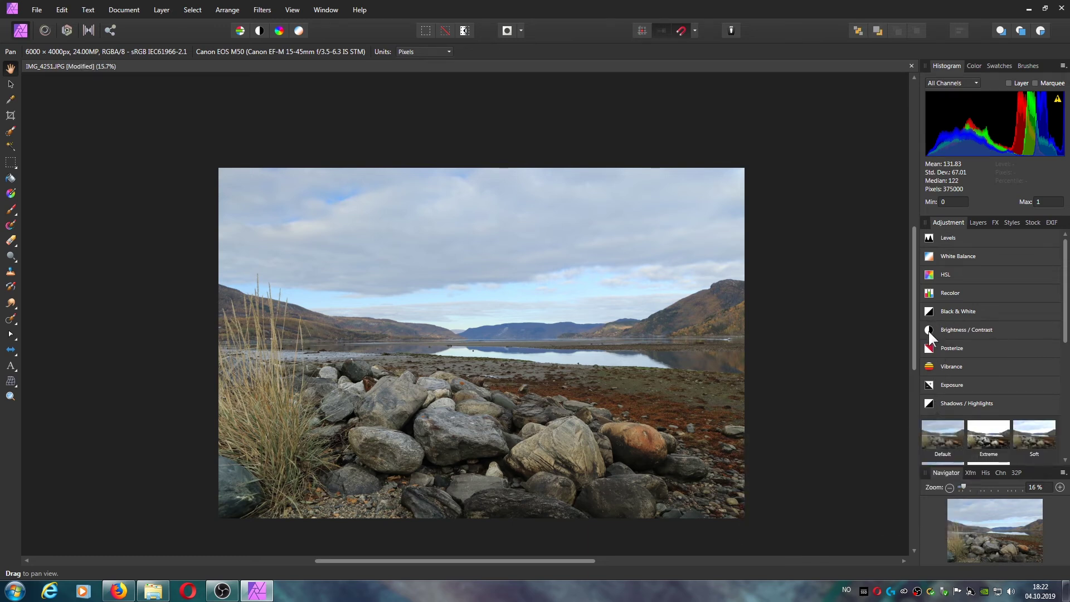
click(934, 333)
click(973, 424)
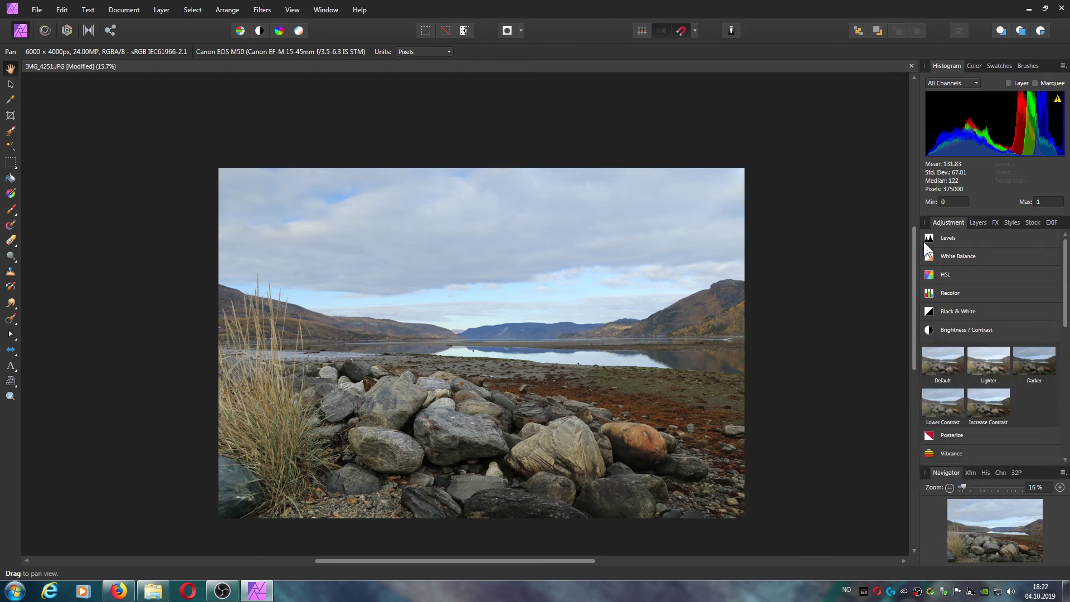
click(928, 237)
click(976, 279)
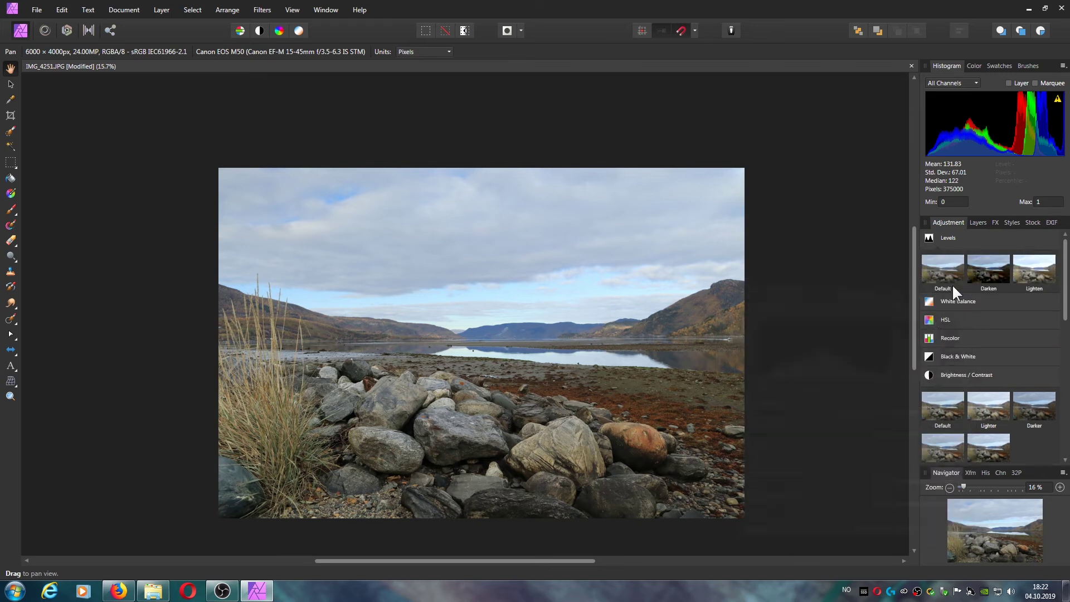
click(932, 316)
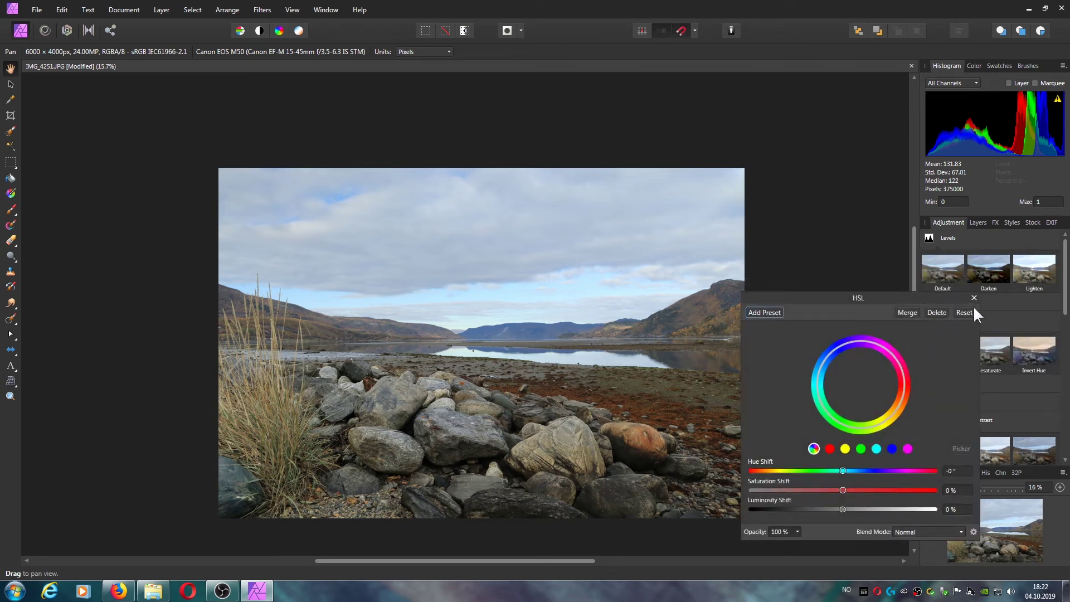
click(972, 298)
Reopen the shore photo's Shadows / Highlights adjustment and lower the bright end of its underlying composition blend range to 0% output.
click(977, 223)
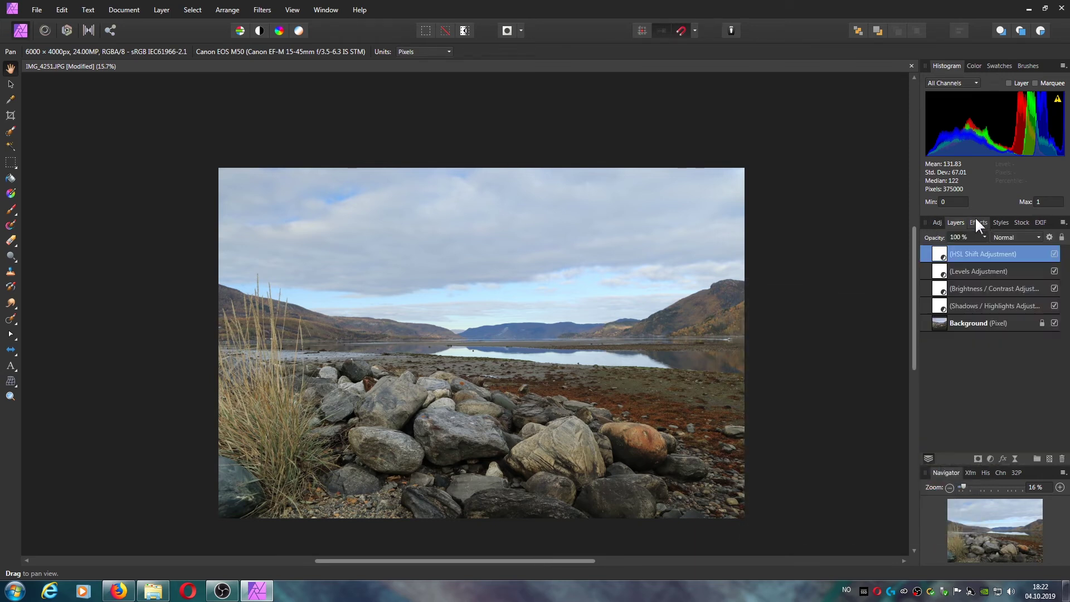
double_click(939, 307)
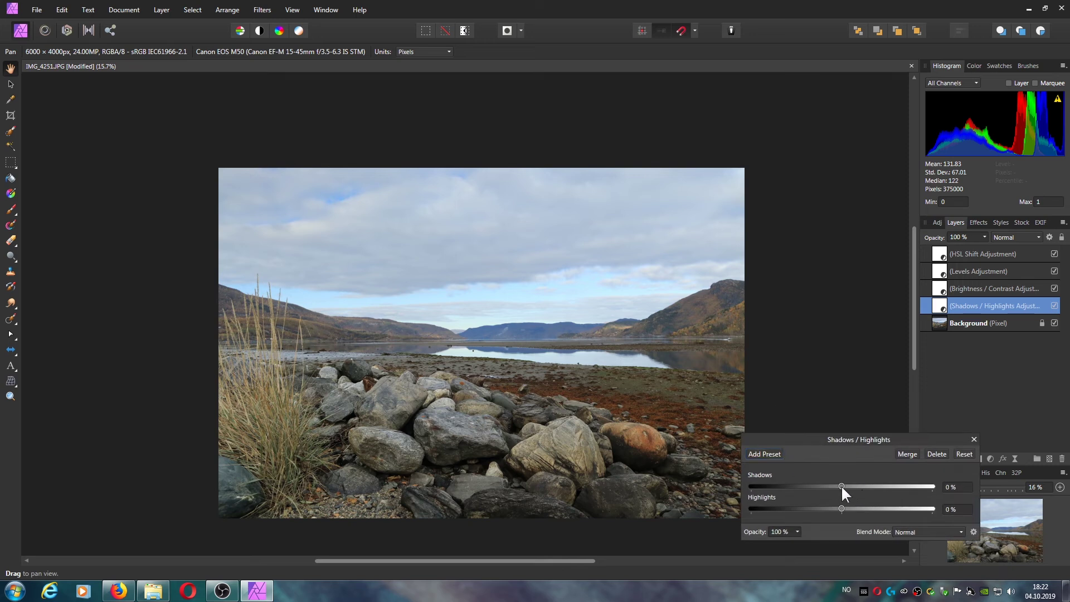
mouse_move(845, 484)
mouse_down()
mouse_move(860, 484)
mouse_move(805, 486)
mouse_move(865, 485)
mouse_move(820, 486)
mouse_move(862, 492)
mouse_move(824, 484)
mouse_move(841, 486)
mouse_up()
drag(847, 483, 841, 485)
click(1049, 238)
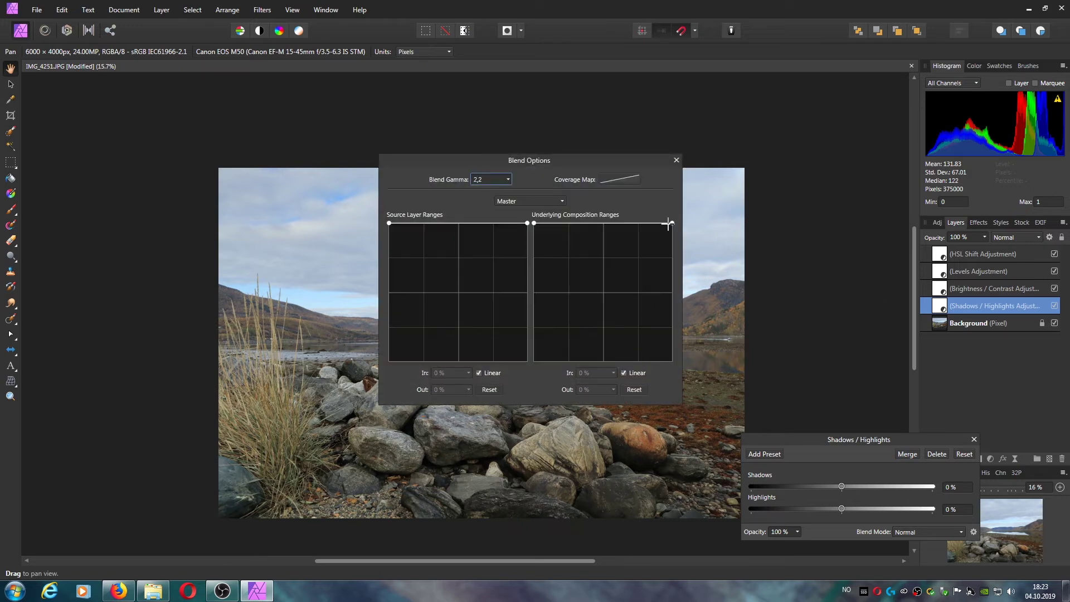
drag(672, 222, 673, 377)
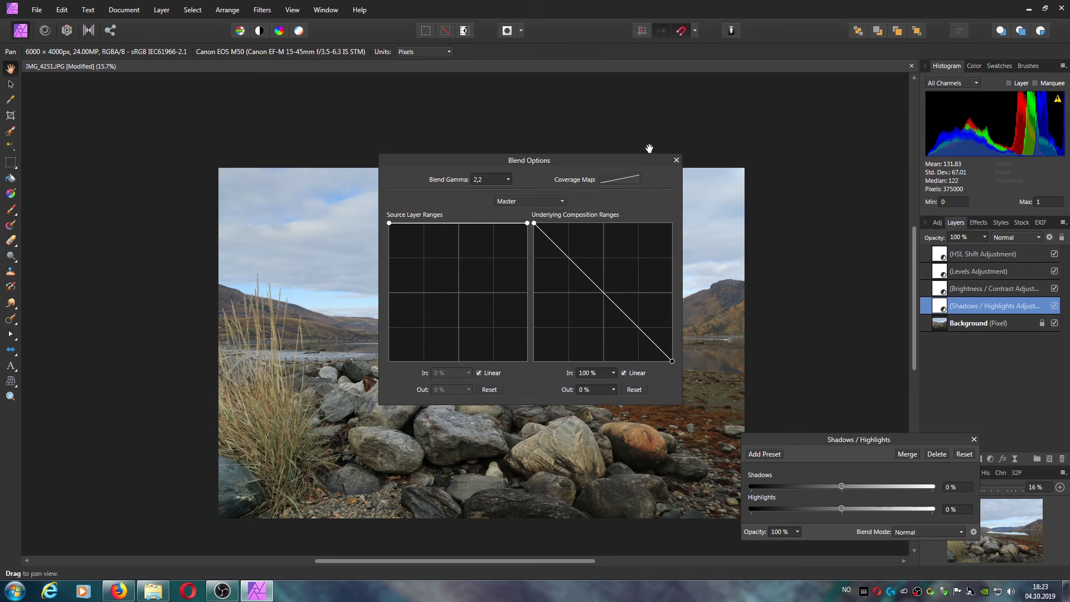
Set the shore photo's Shadows / Highlights adjustment to 33% shadows and -33% highlights, leaving its blend options.
click(676, 160)
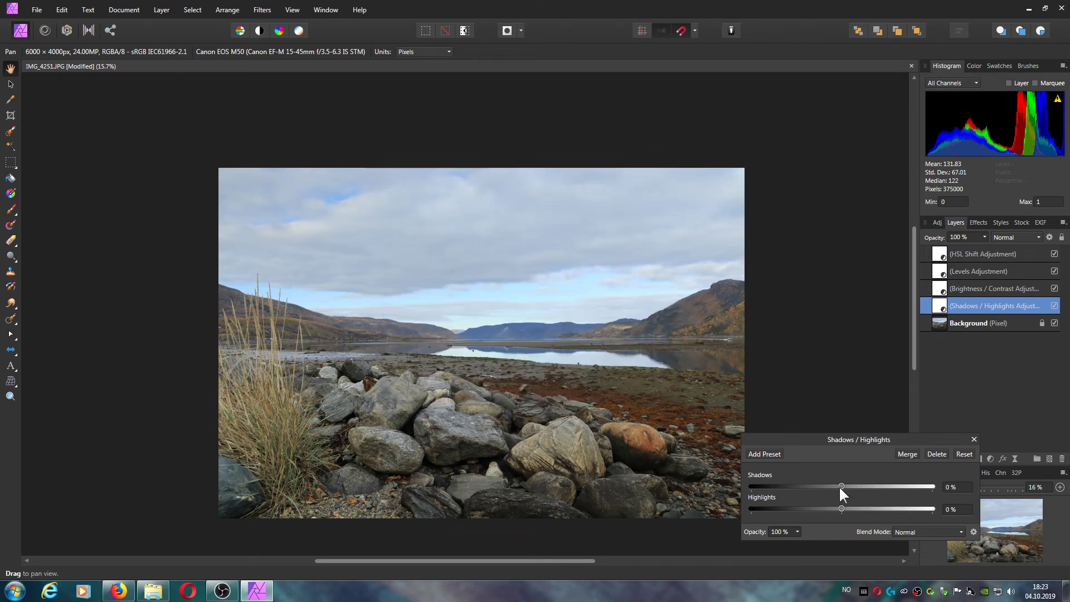
mouse_move(840, 485)
mouse_down()
mouse_move(861, 485)
mouse_move(763, 486)
mouse_move(849, 486)
mouse_up()
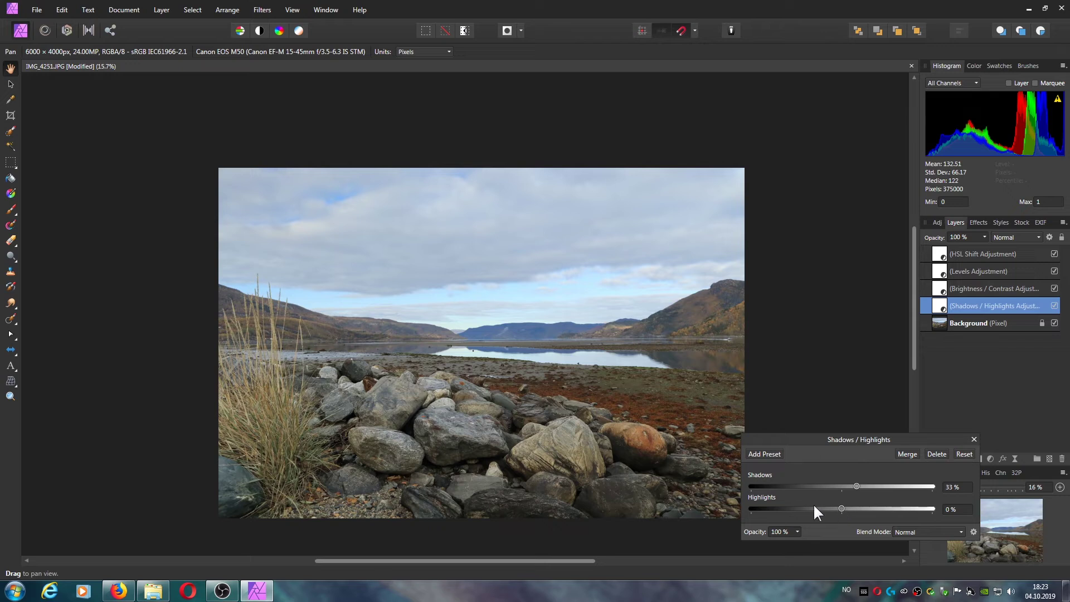
click(973, 439)
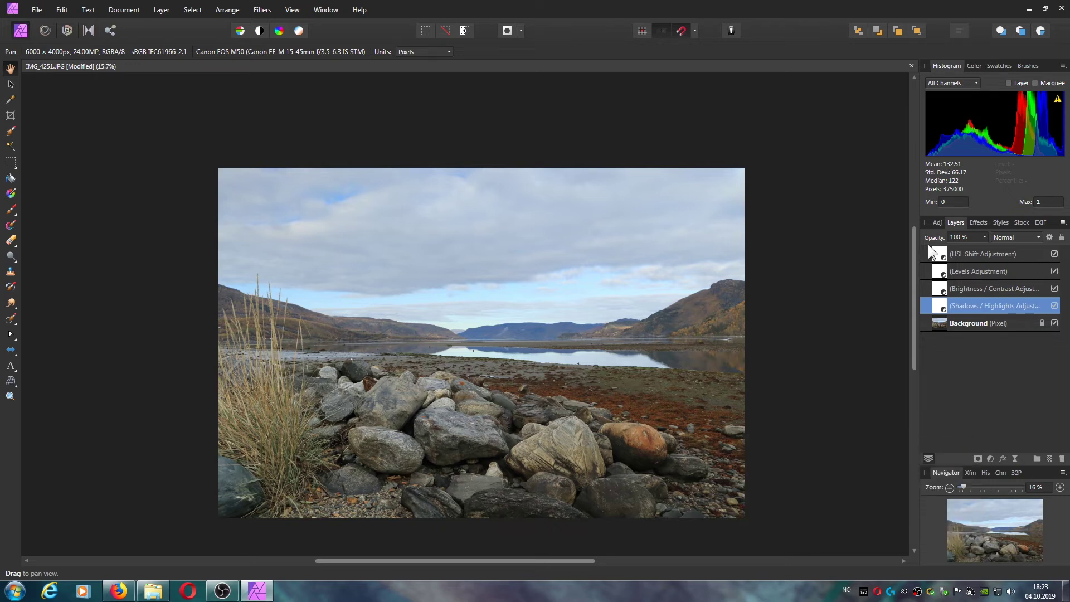
double_click(941, 272)
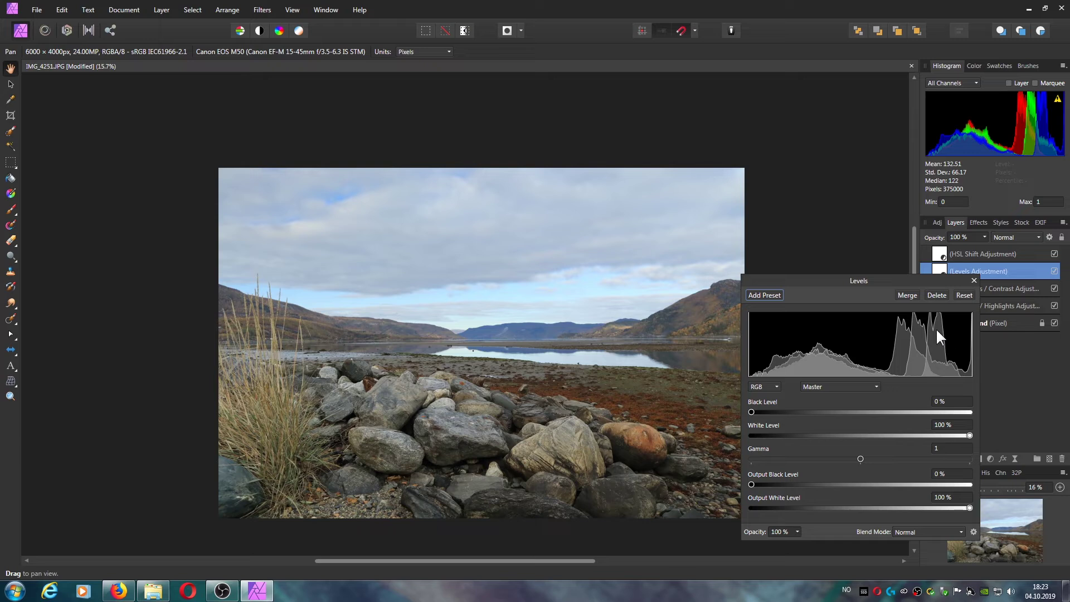
click(974, 277)
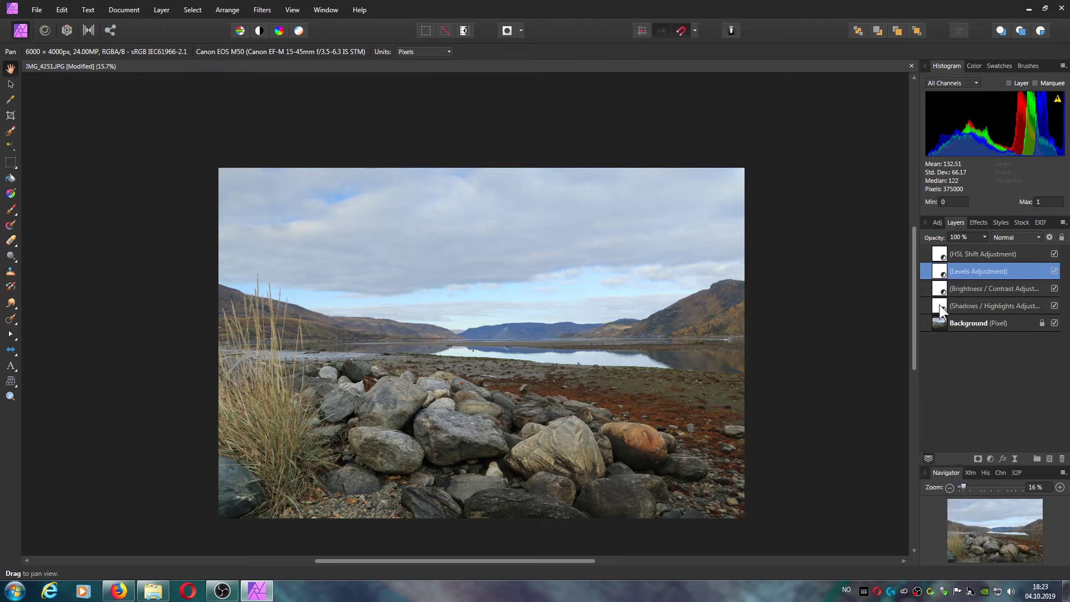
click(939, 305)
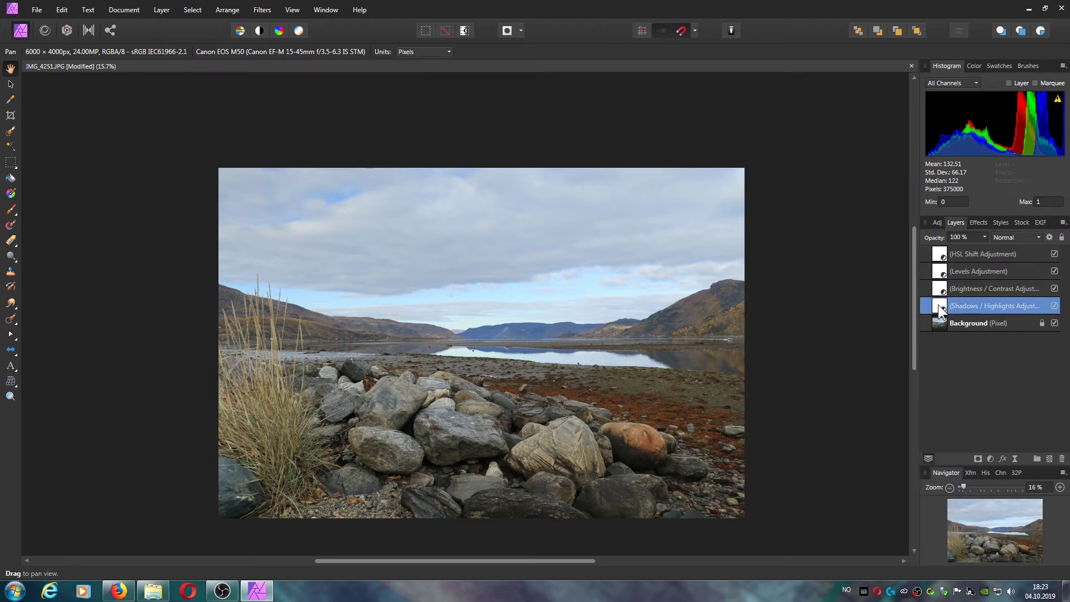
double_click(938, 306)
mouse_move(842, 507)
mouse_down()
mouse_move(789, 509)
mouse_move(843, 506)
mouse_move(817, 509)
mouse_move(841, 509)
mouse_move(827, 509)
mouse_up()
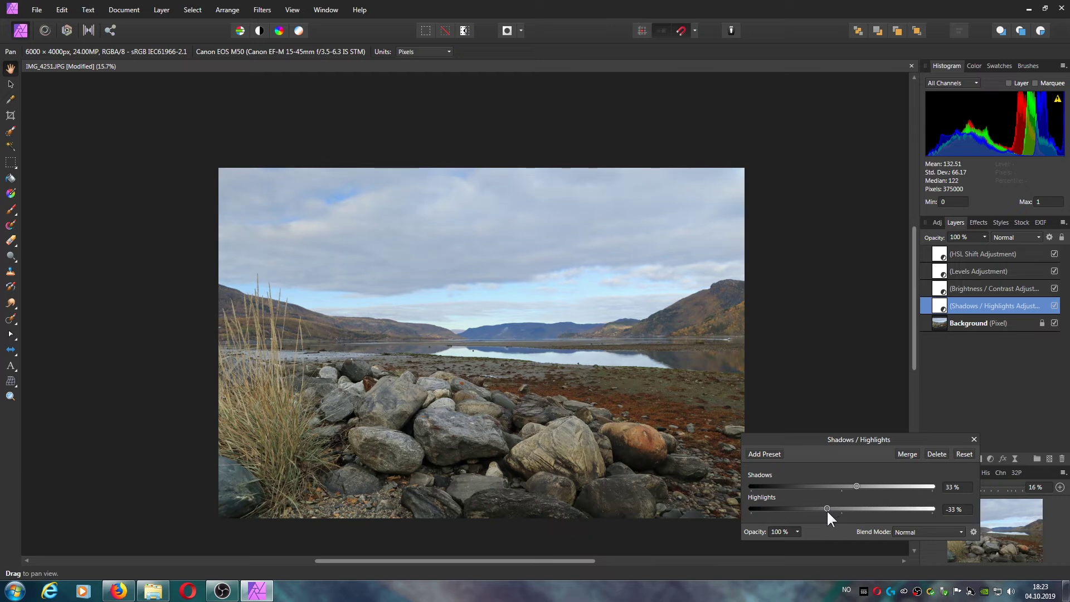
click(973, 438)
Lower the brightness to -8% in the shore photo's Brightness / Contrast adjustment.
double_click(941, 288)
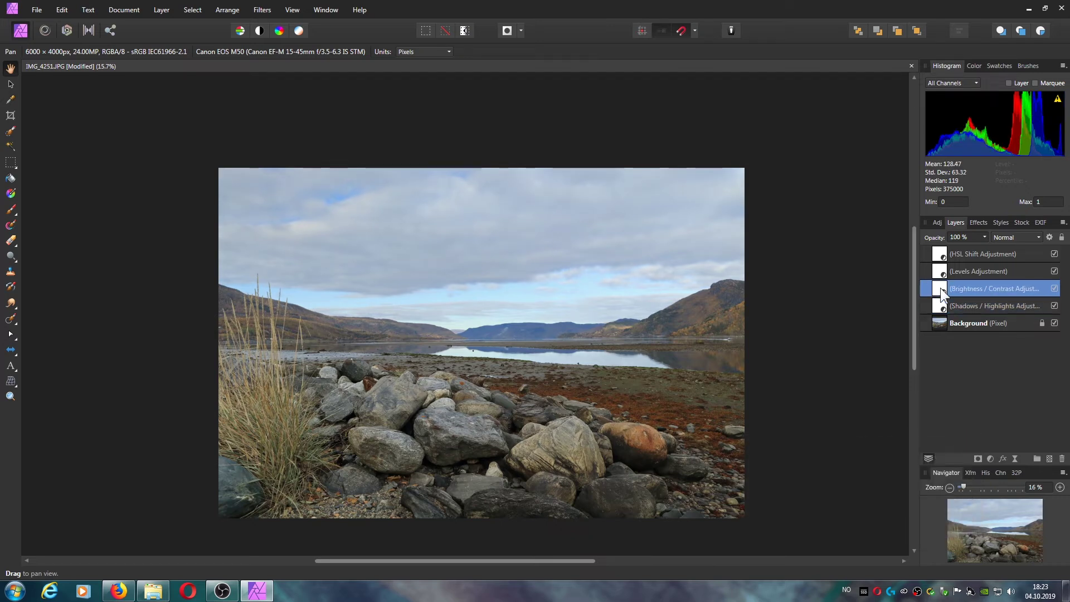
mouse_move(841, 493)
mouse_down()
mouse_move(819, 496)
mouse_move(847, 494)
mouse_up()
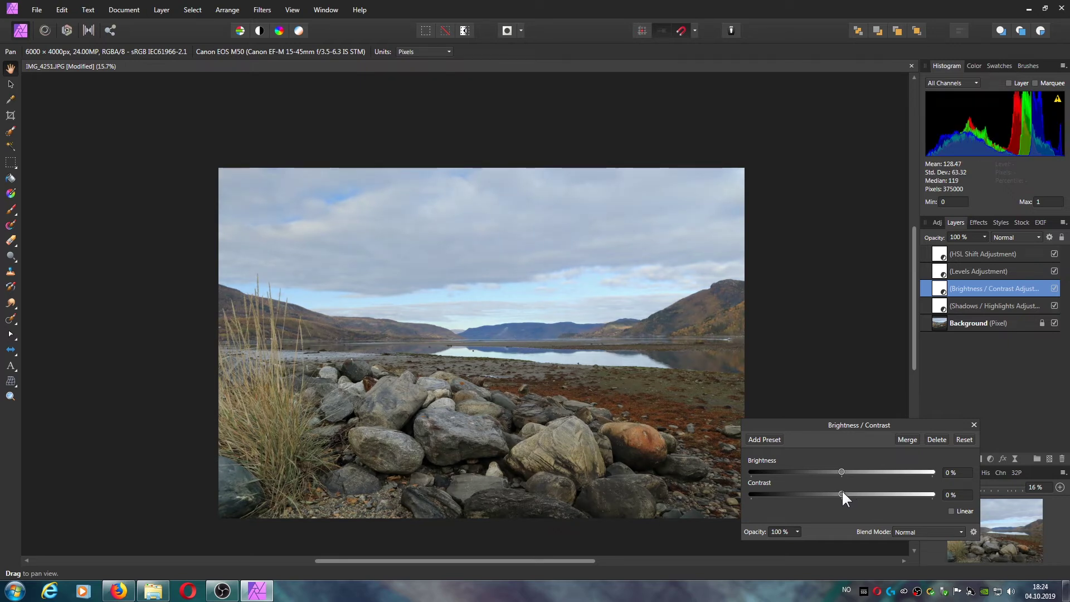
mouse_move(842, 472)
mouse_down()
mouse_move(821, 472)
mouse_move(835, 472)
mouse_up()
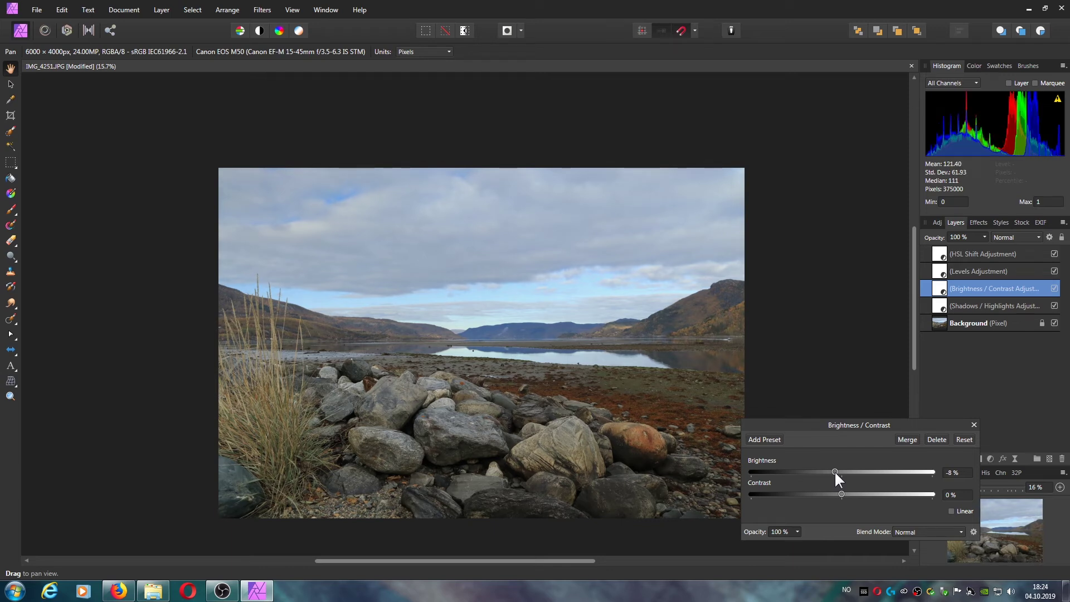
click(973, 423)
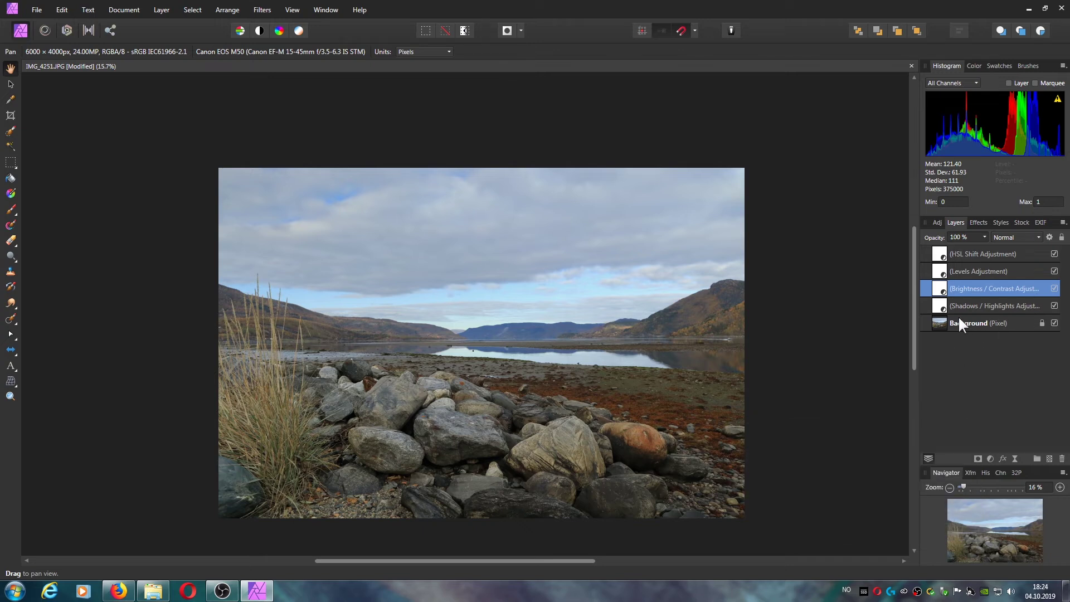
Raise the saturation shift to about 13% in the shore photo's HSL adjustment.
click(941, 259)
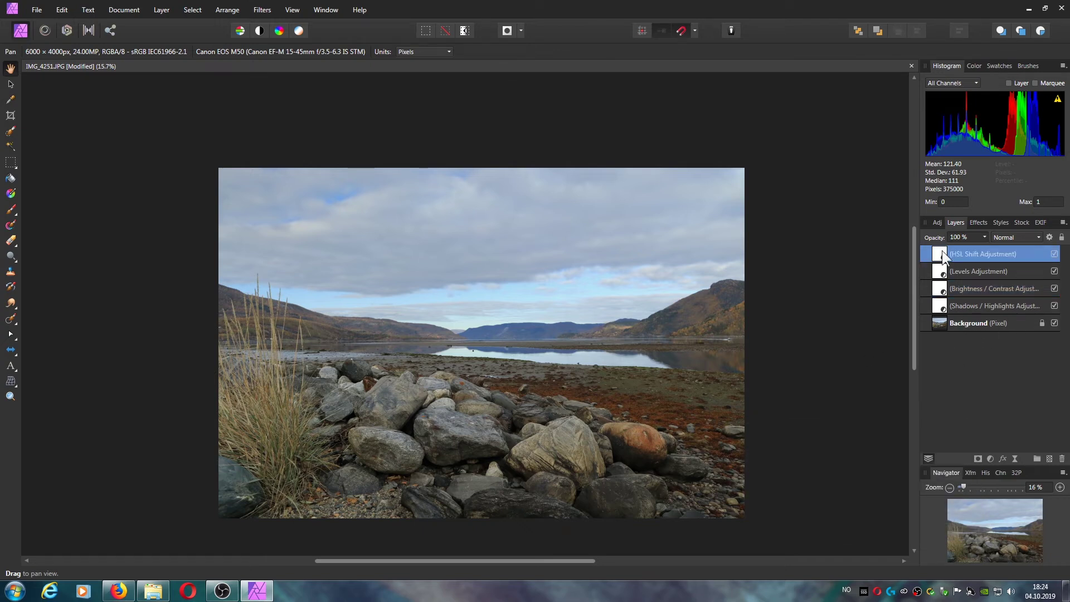
double_click(939, 255)
drag(843, 489, 852, 490)
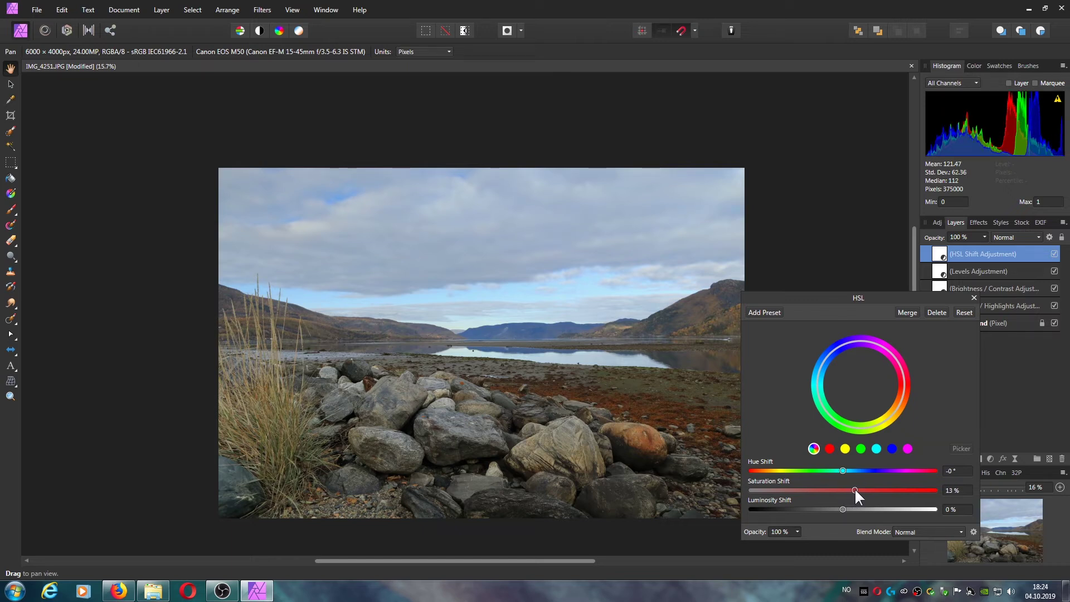
click(973, 296)
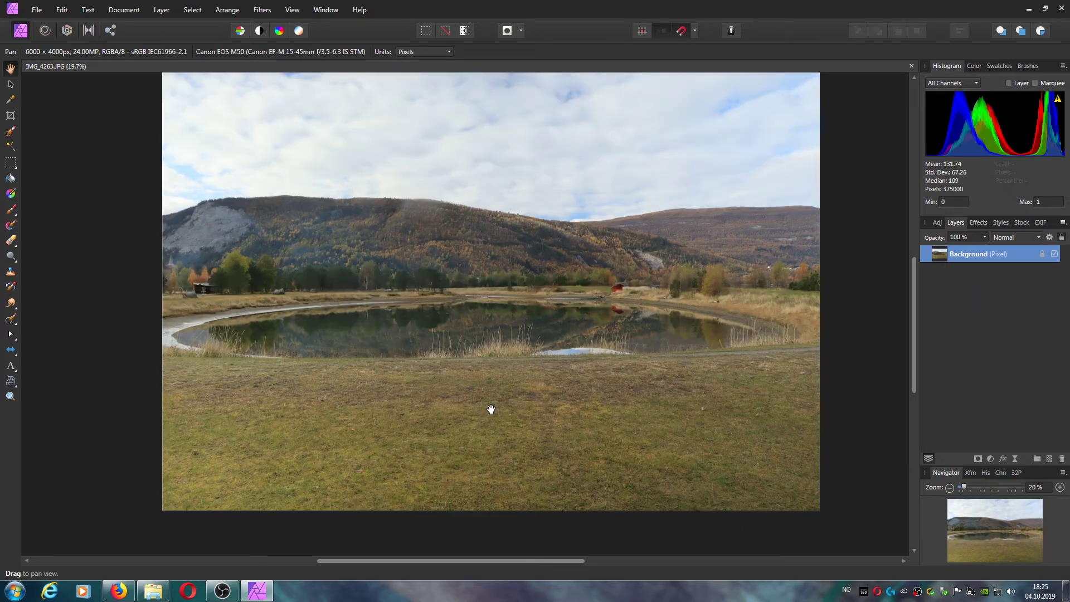
Add Levels, HSL, Brightness / Contrast and Shadows / Highlights adjustments with default settings to the pond photo IMG_4263, closing each one's settings.
click(938, 221)
click(928, 236)
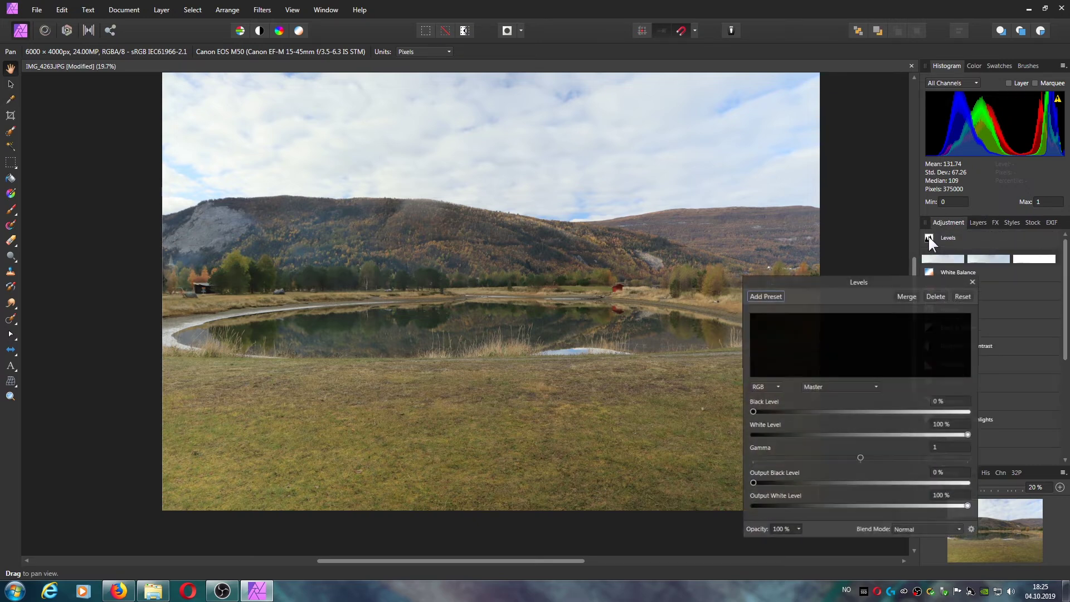
click(973, 281)
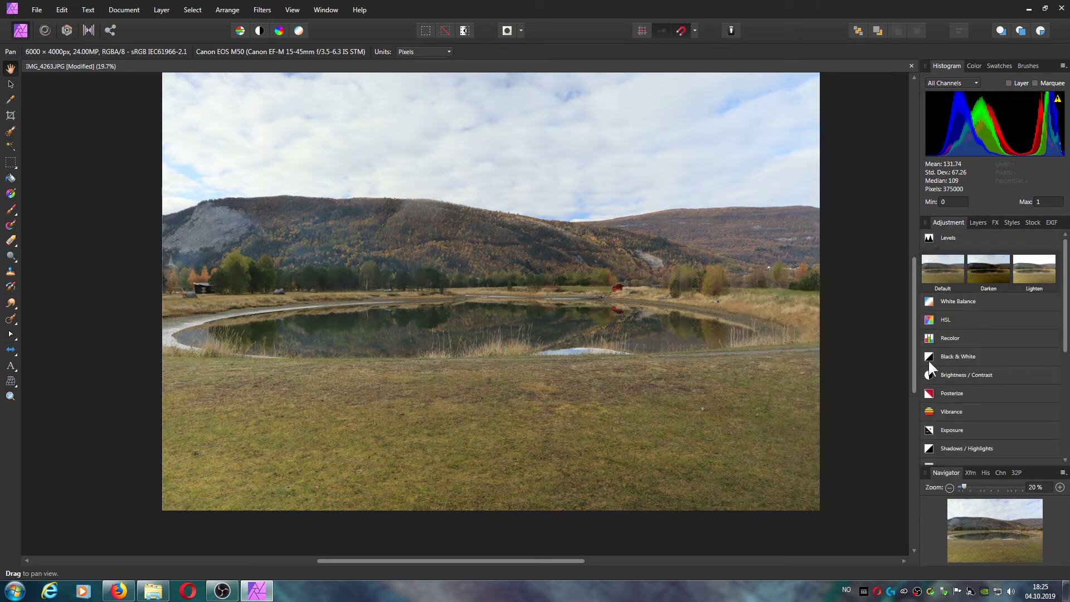
click(927, 319)
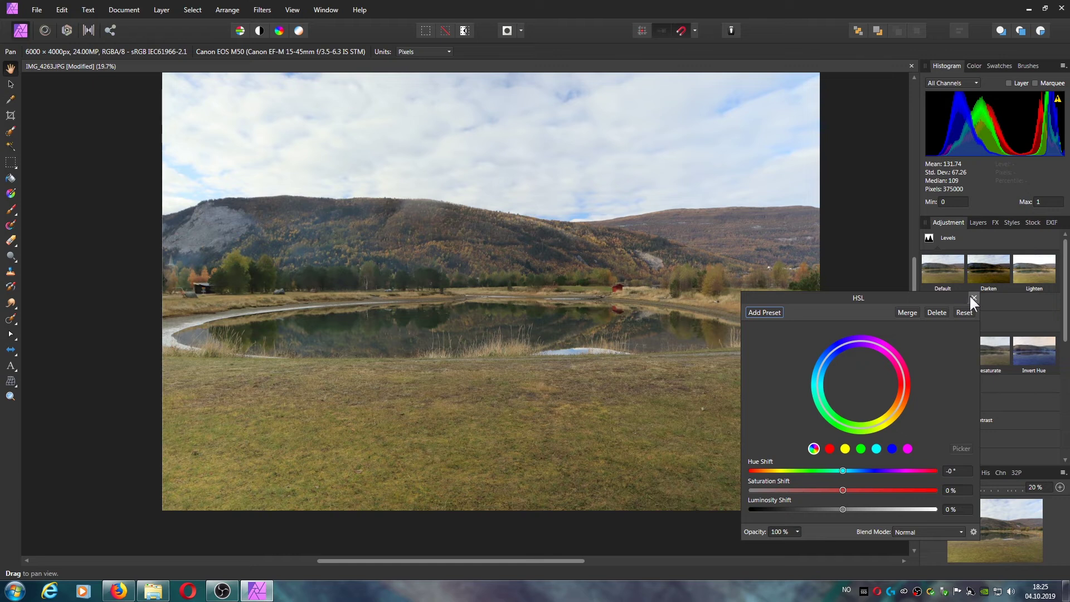
click(972, 298)
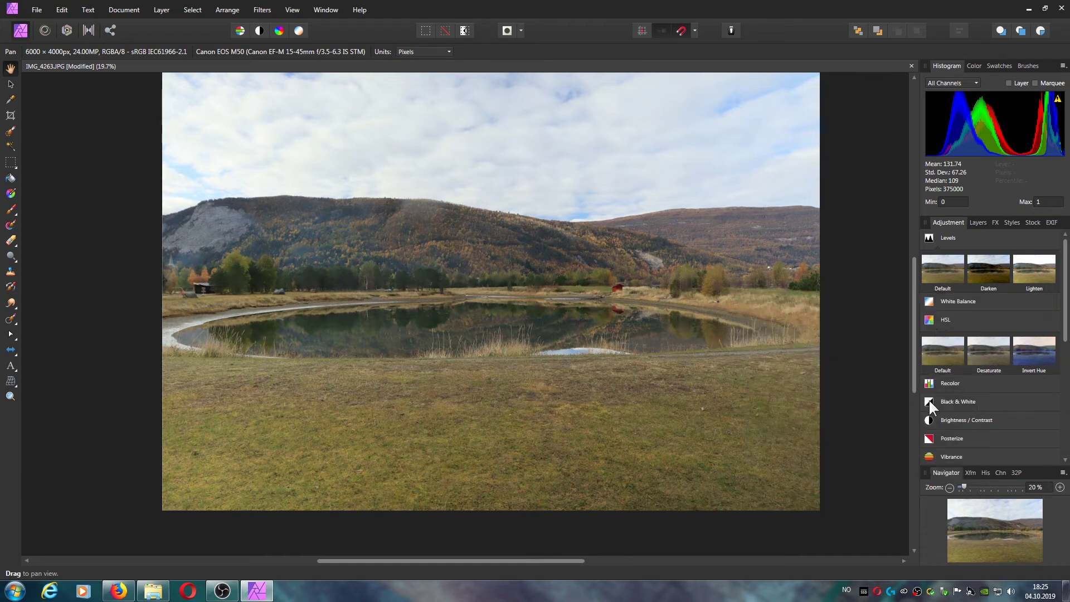
click(928, 419)
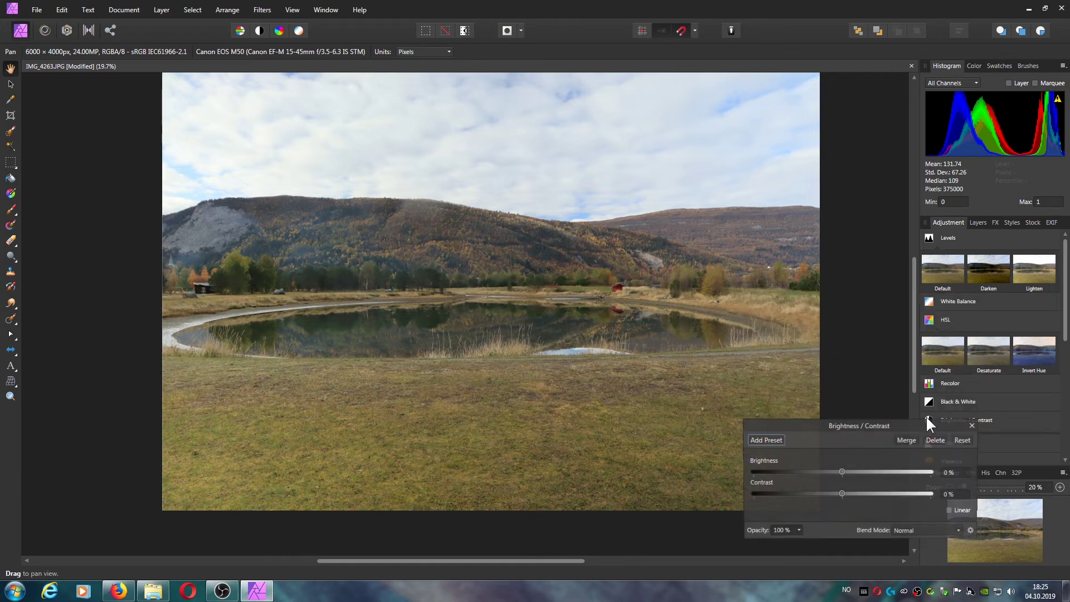
click(976, 424)
scroll(954, 411, down, 3)
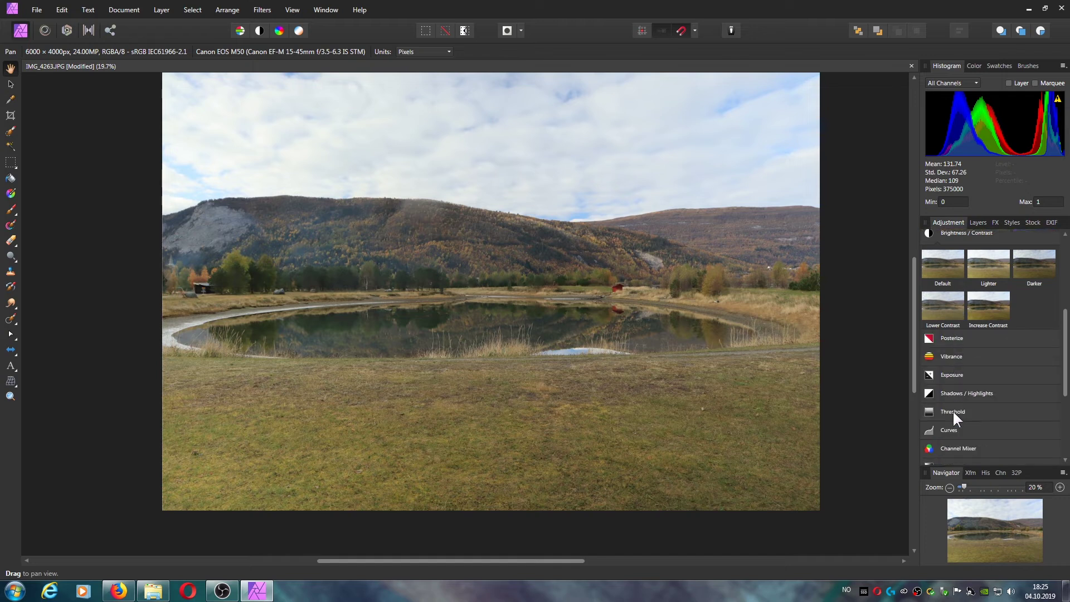
click(928, 393)
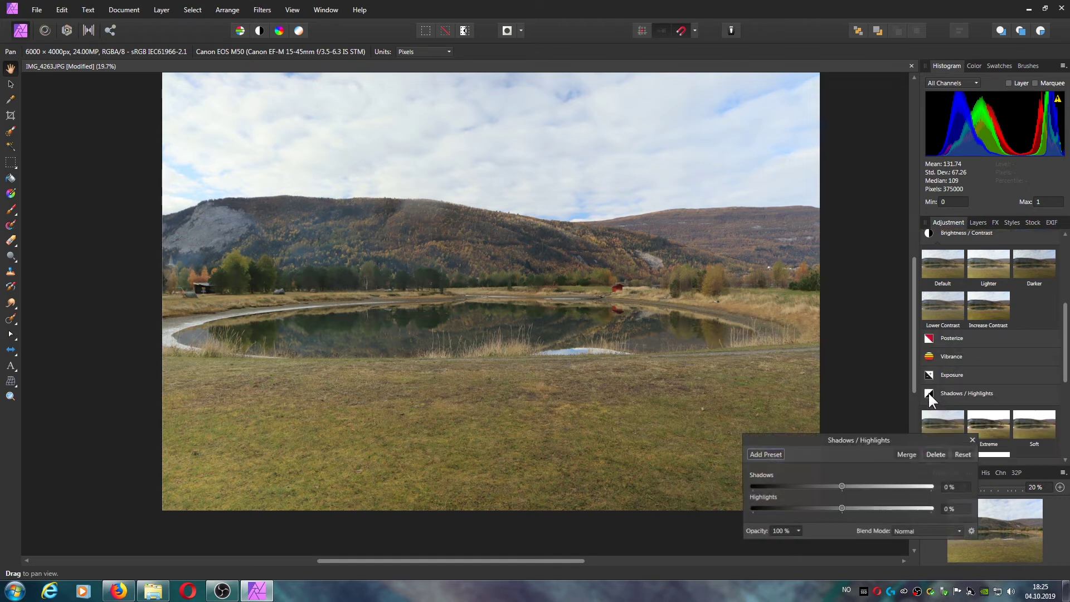
click(972, 437)
scroll(958, 403, down, 5)
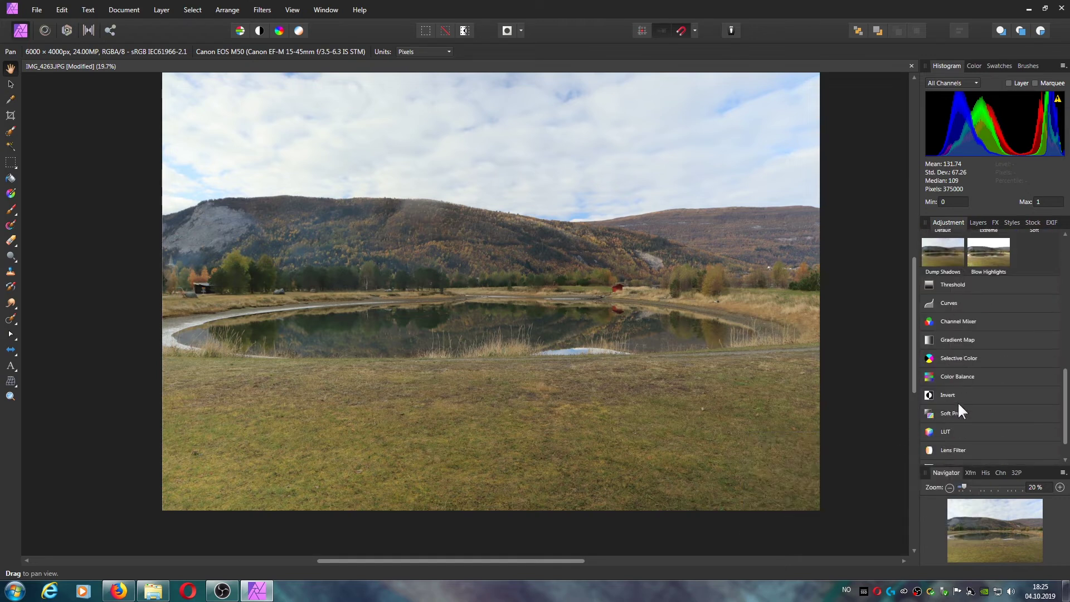
Set the pond photo's Levels adjustment to a black level of 8% and a white level of 97%.
click(975, 223)
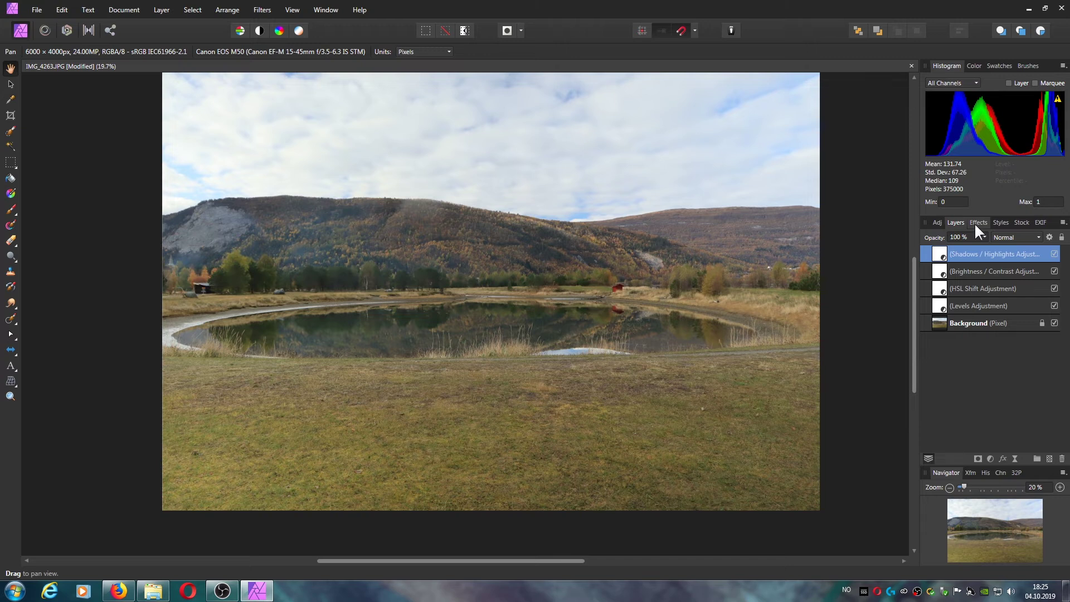
click(941, 304)
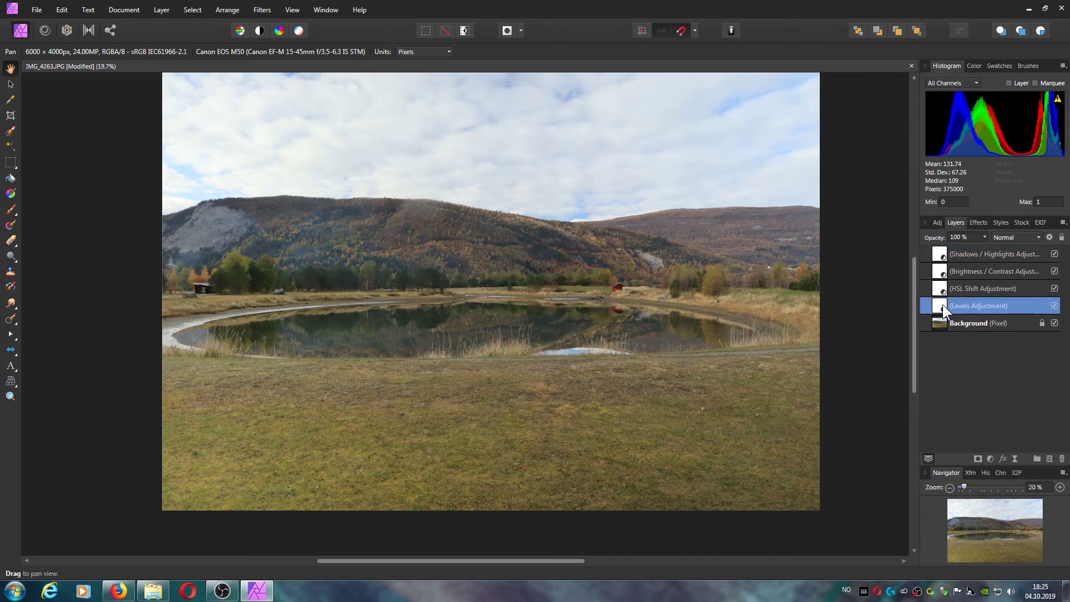
double_click(941, 304)
drag(751, 410, 767, 407)
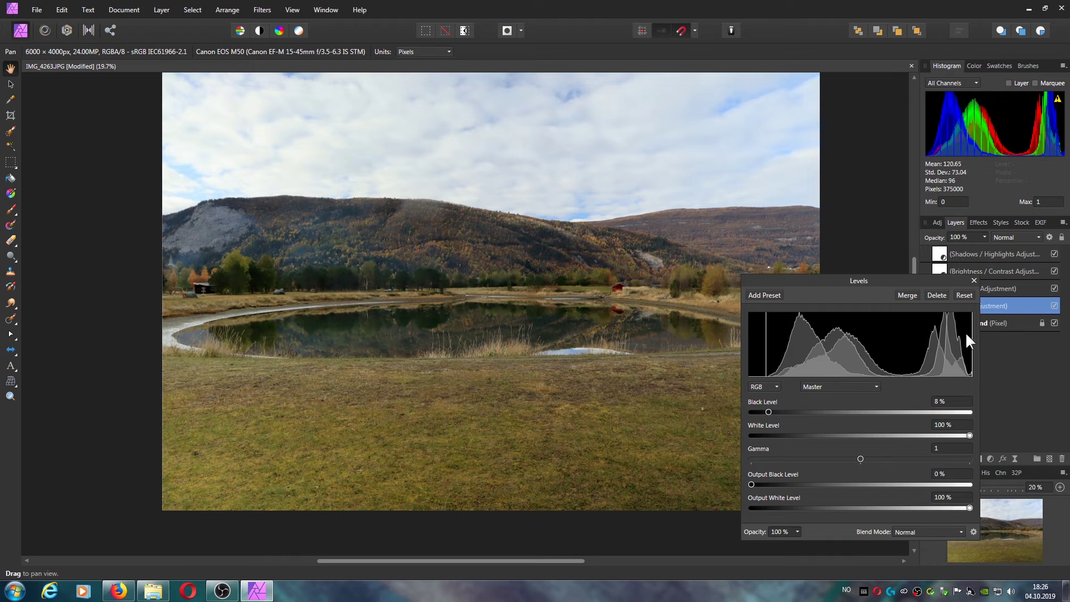
mouse_move(967, 433)
mouse_down()
mouse_move(955, 431)
mouse_move(975, 429)
mouse_move(955, 426)
mouse_move(963, 427)
mouse_up()
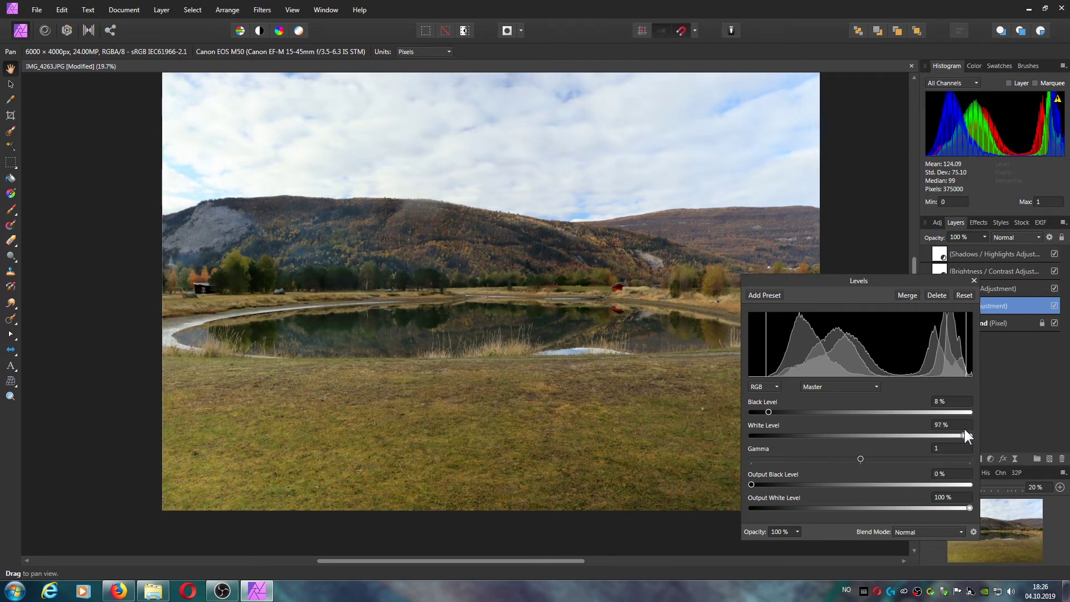
click(973, 280)
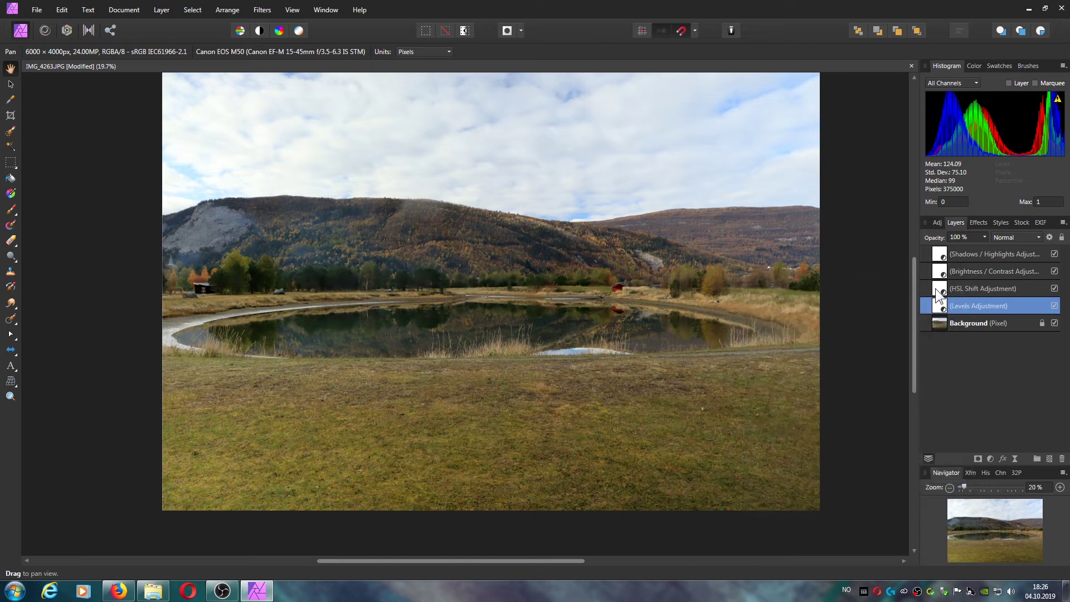
Lower the highlights to -7% in the pond photo's Shadows / Highlights adjustment.
double_click(939, 256)
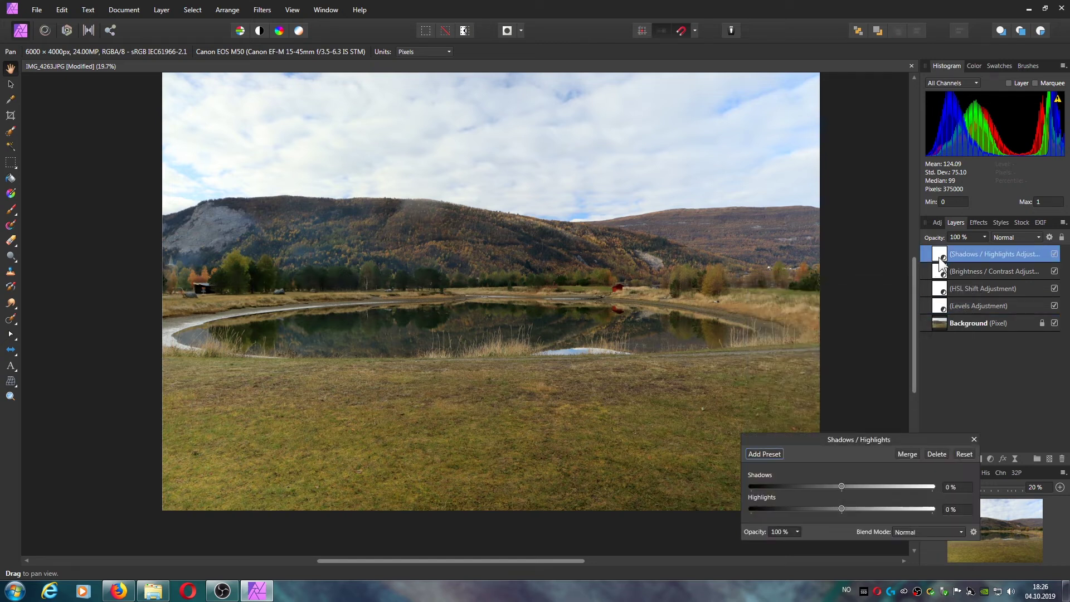
drag(840, 484, 837, 506)
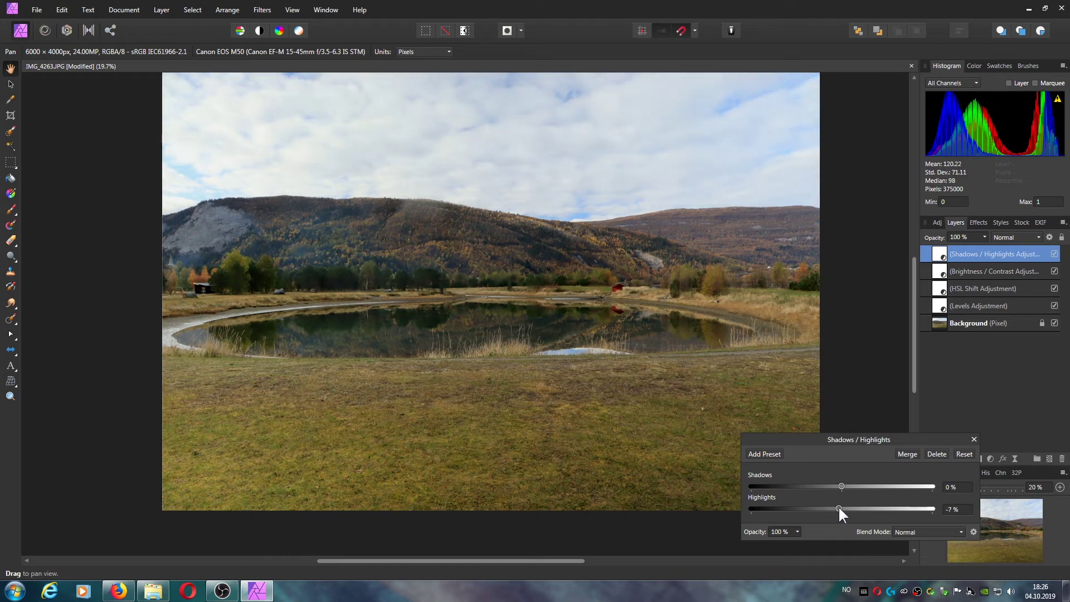
click(973, 440)
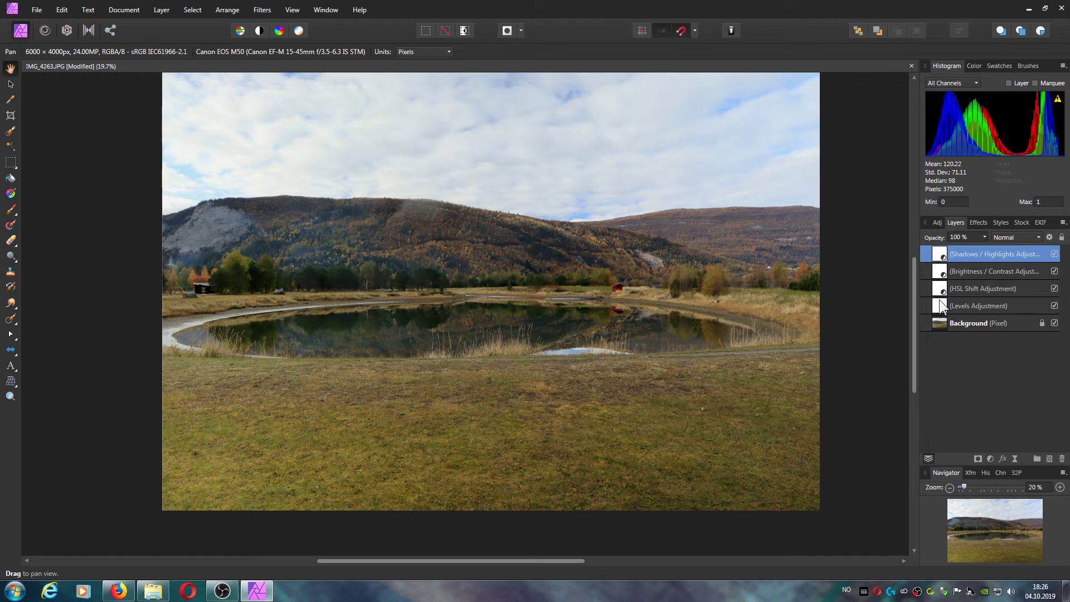
Set the pond photo's Brightness / Contrast adjustment to 6% contrast and about -7% brightness.
double_click(939, 276)
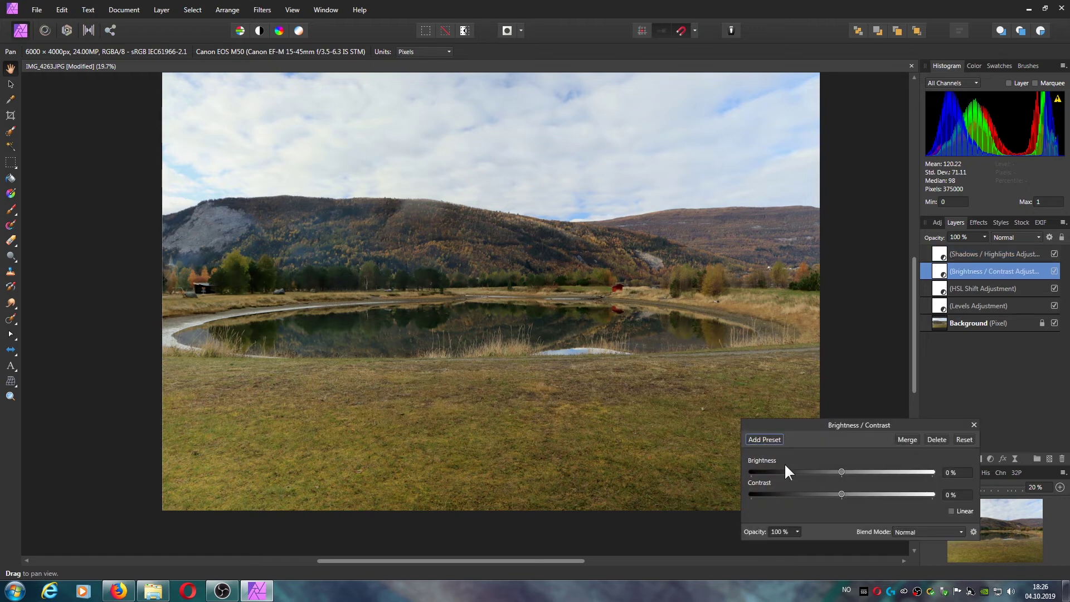
mouse_move(840, 491)
mouse_down()
mouse_move(822, 493)
mouse_move(873, 493)
mouse_move(816, 493)
mouse_move(855, 493)
mouse_move(844, 492)
mouse_up()
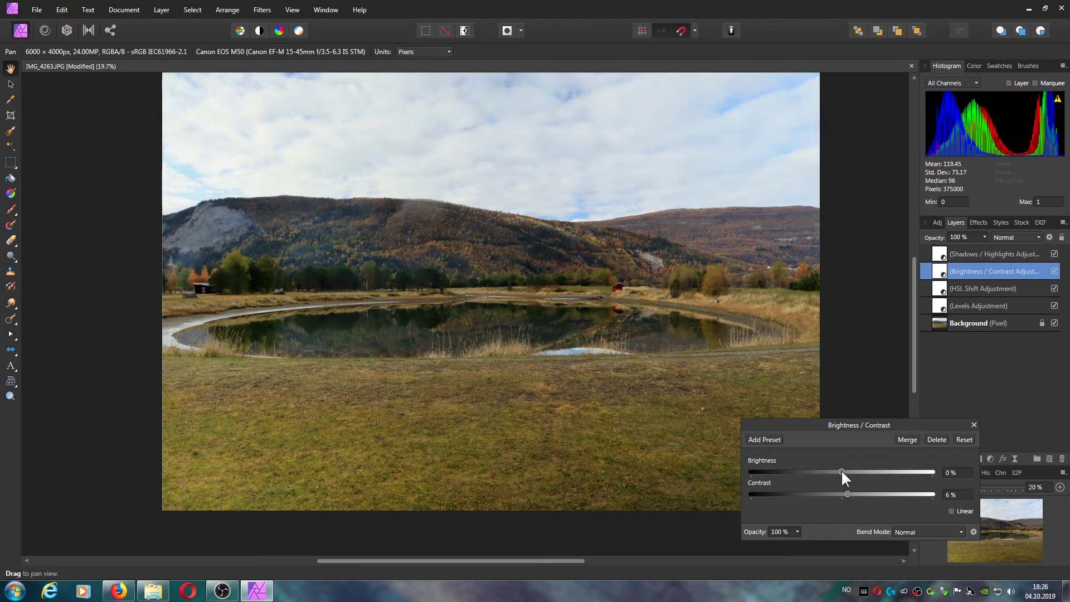
drag(841, 472, 833, 472)
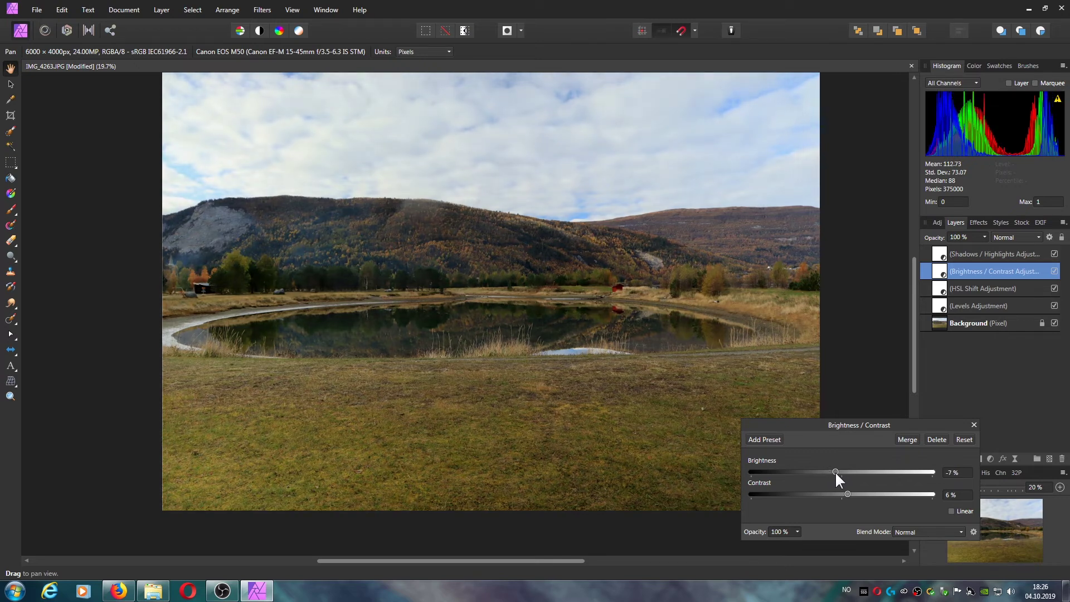
click(972, 419)
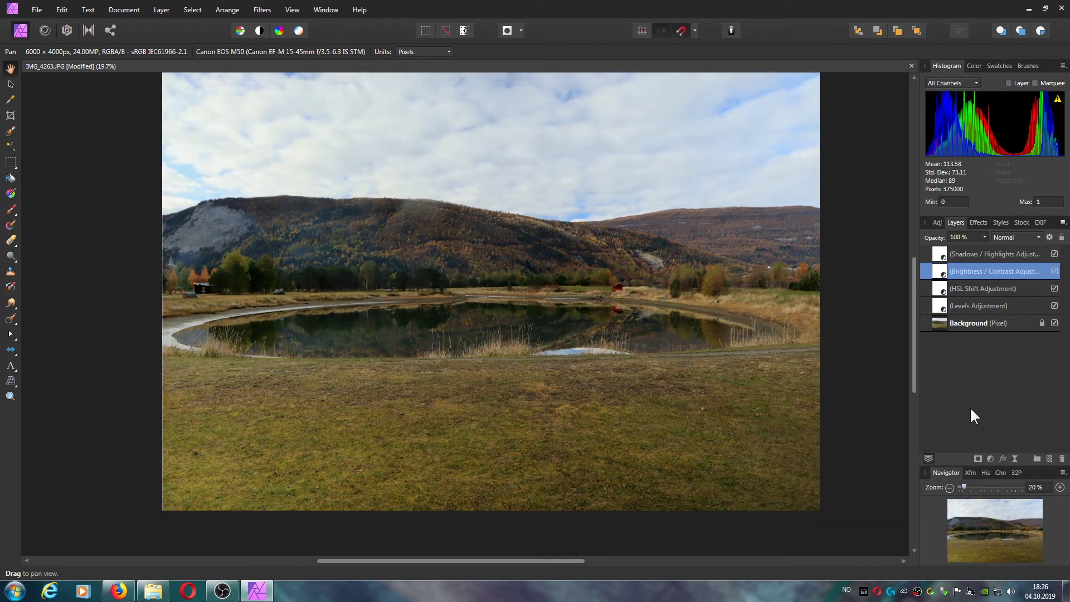
Raise the saturation shift to slightly below 19% in the pond photo's HSL adjustment and close its settings.
double_click(938, 288)
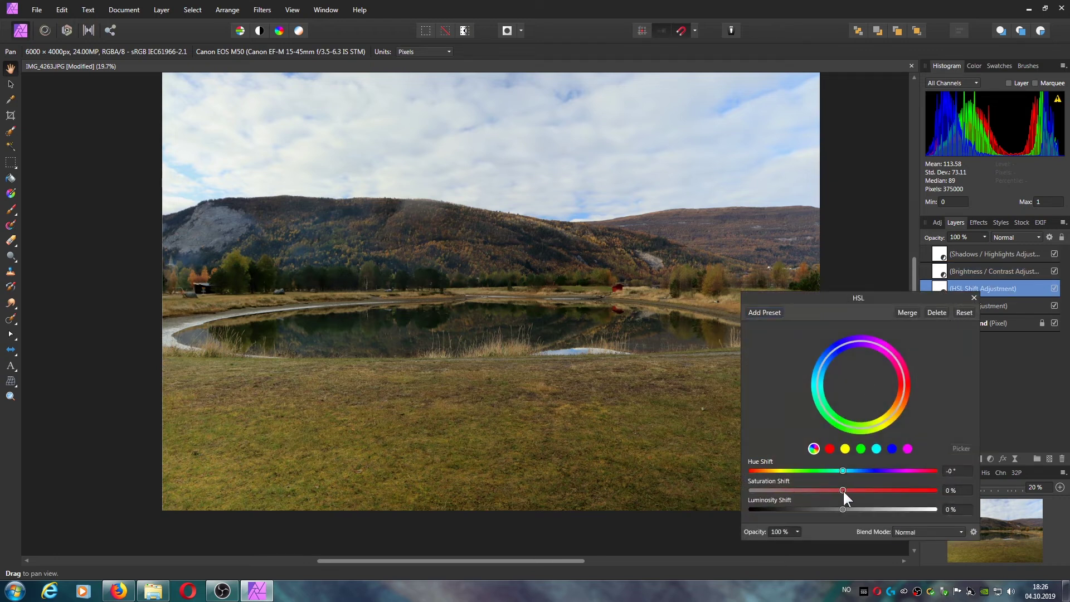
drag(848, 491, 857, 490)
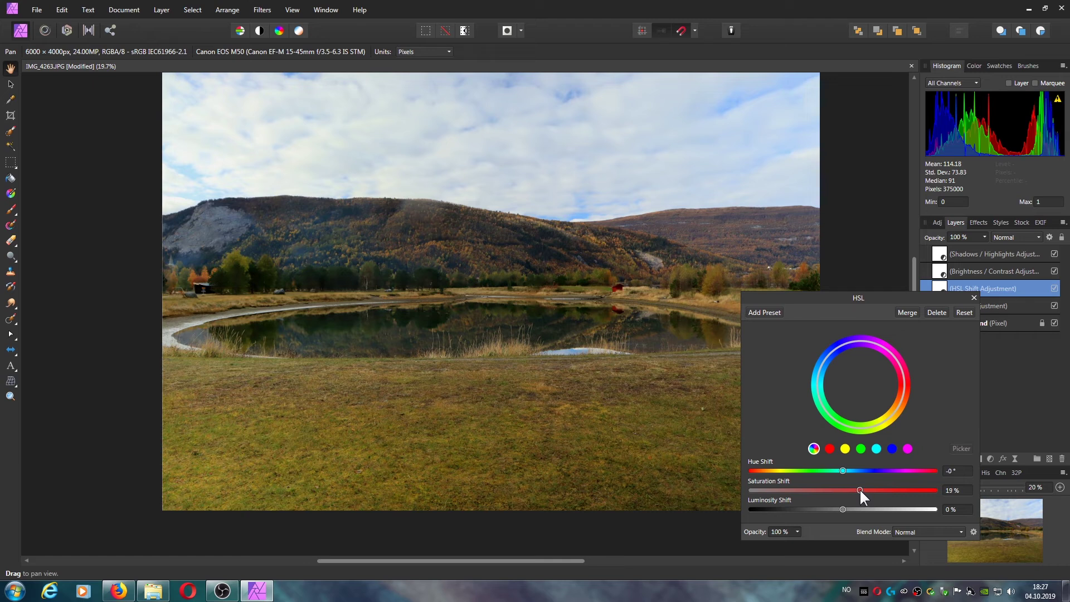
drag(858, 490, 857, 490)
click(974, 298)
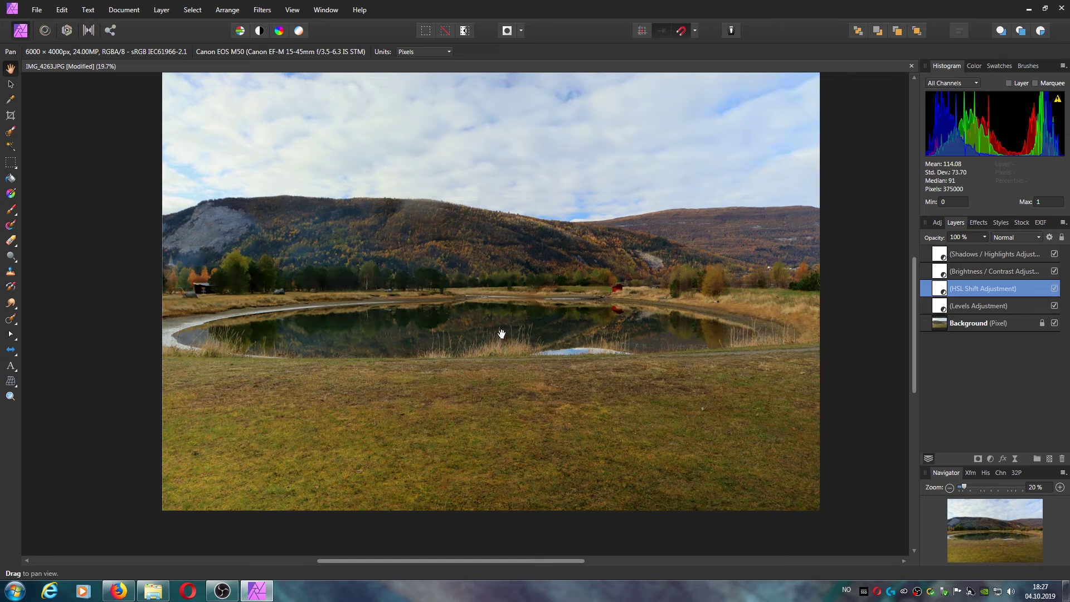
Compare the pond photo before and after editing by toggling its four adjustment layers off and back on together.
scroll(498, 299, down, 2)
scroll(496, 306, up, 2)
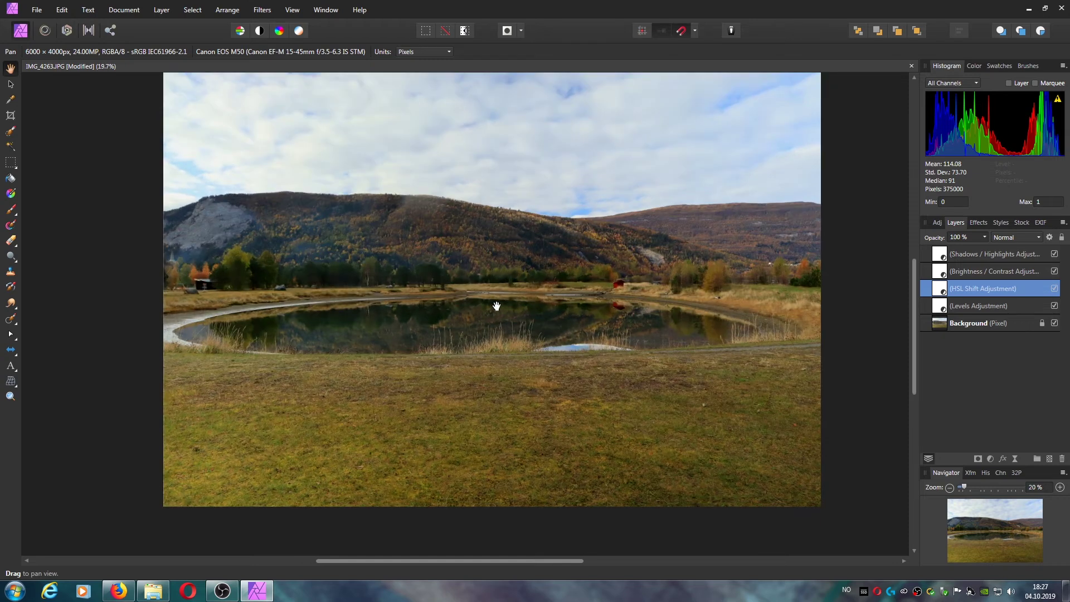
click(995, 306)
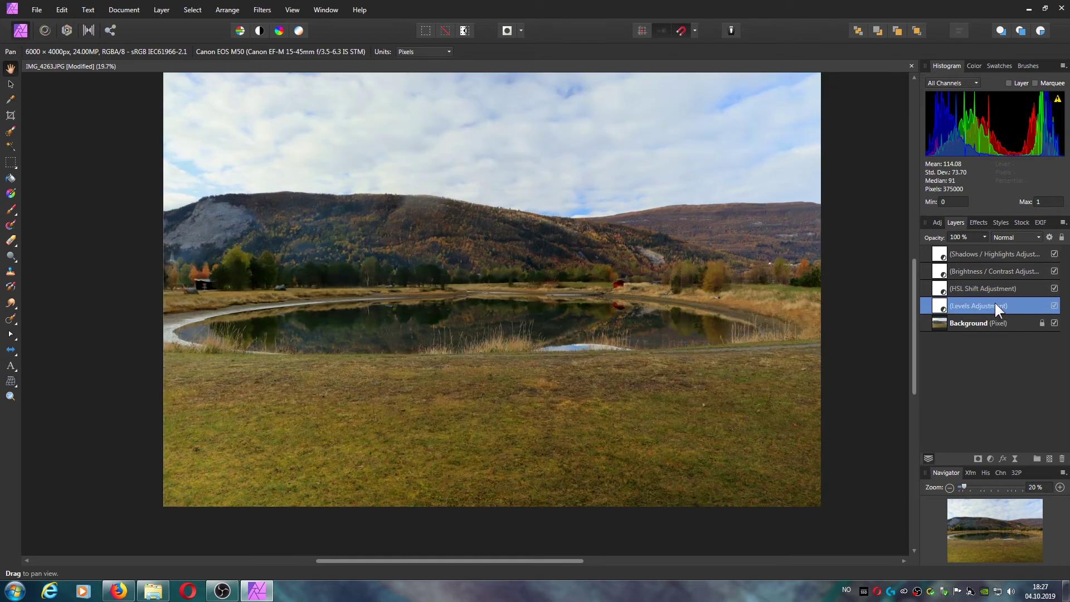
shift+click(999, 252)
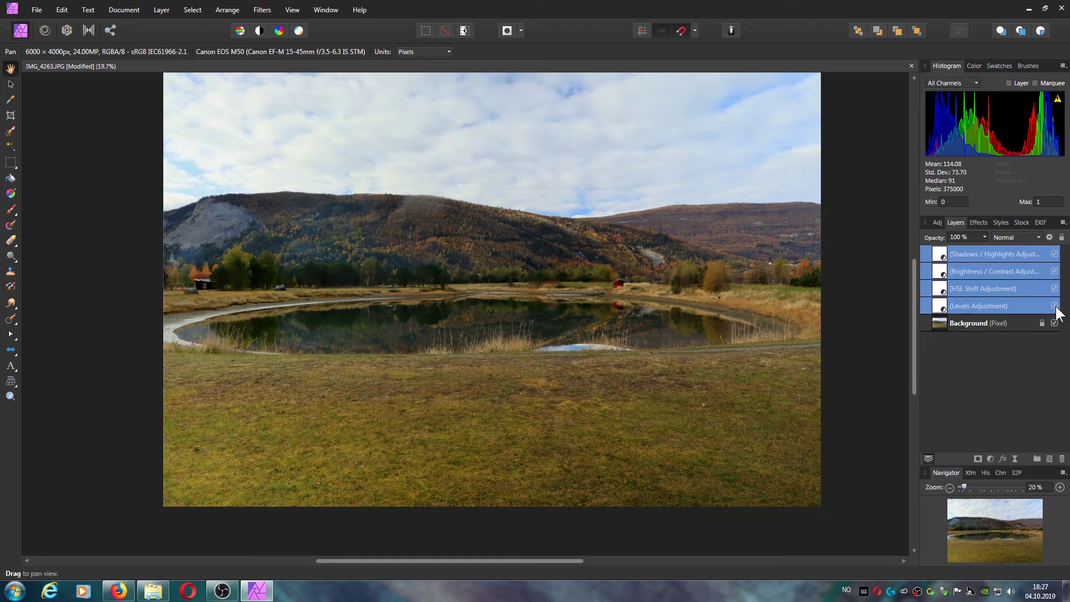
click(1053, 306)
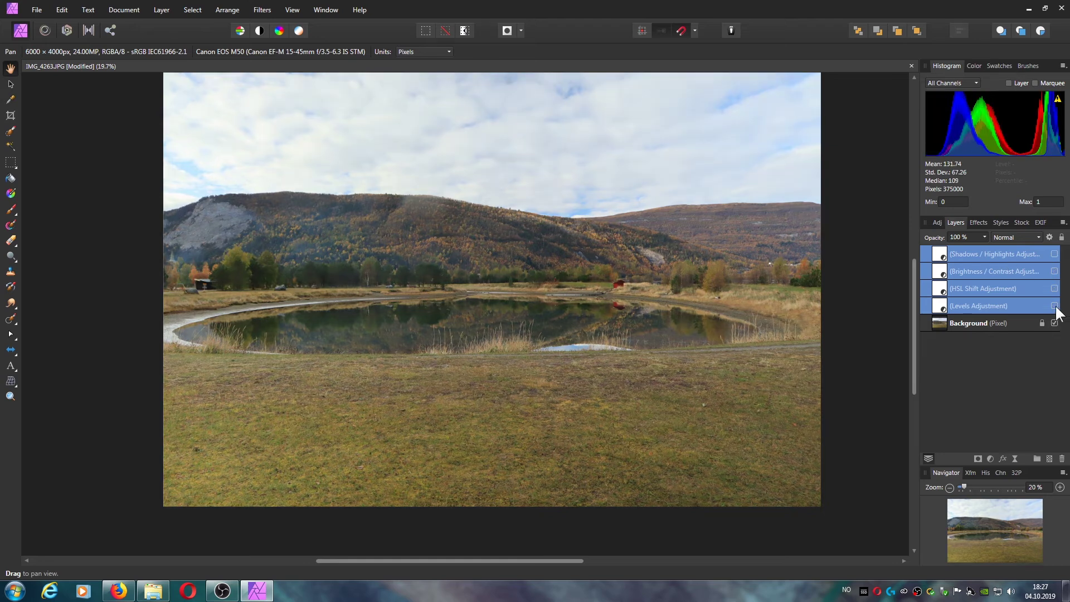
click(1054, 306)
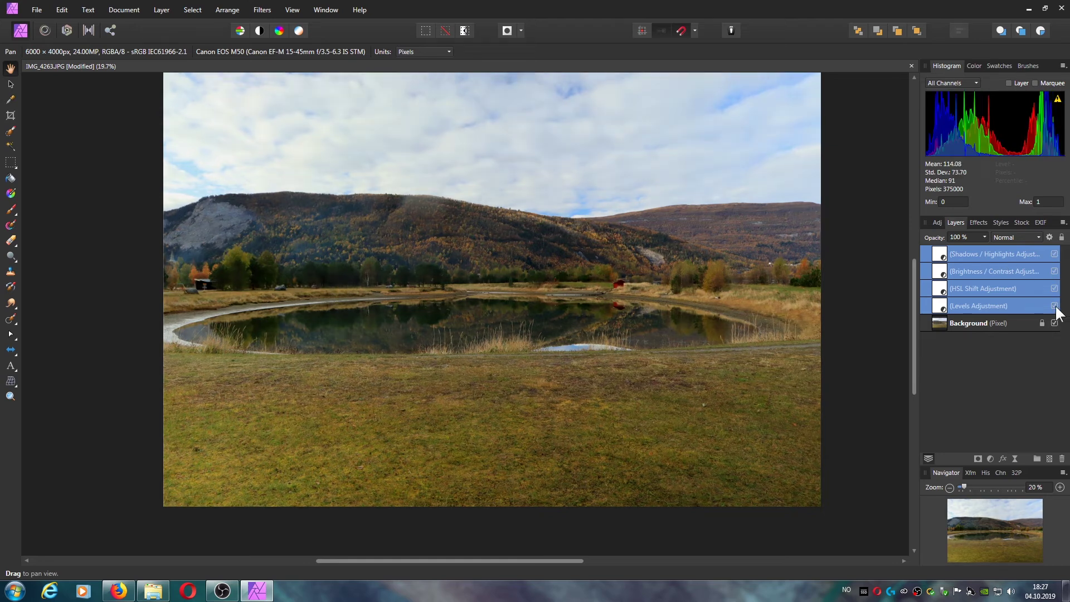
click(1054, 306)
click(1054, 306)
Rotate the shoreline photo IMG_4267 slightly counterclockwise to level the horizon and crop off the slanted edges to about 5863 x 3868 px.
mouse_move(268, 595)
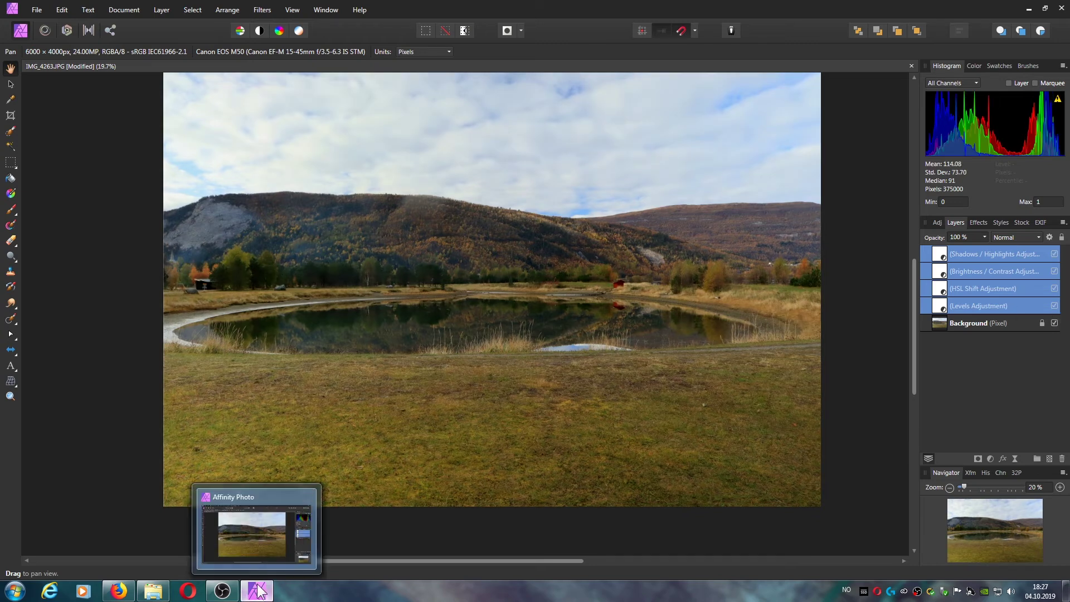
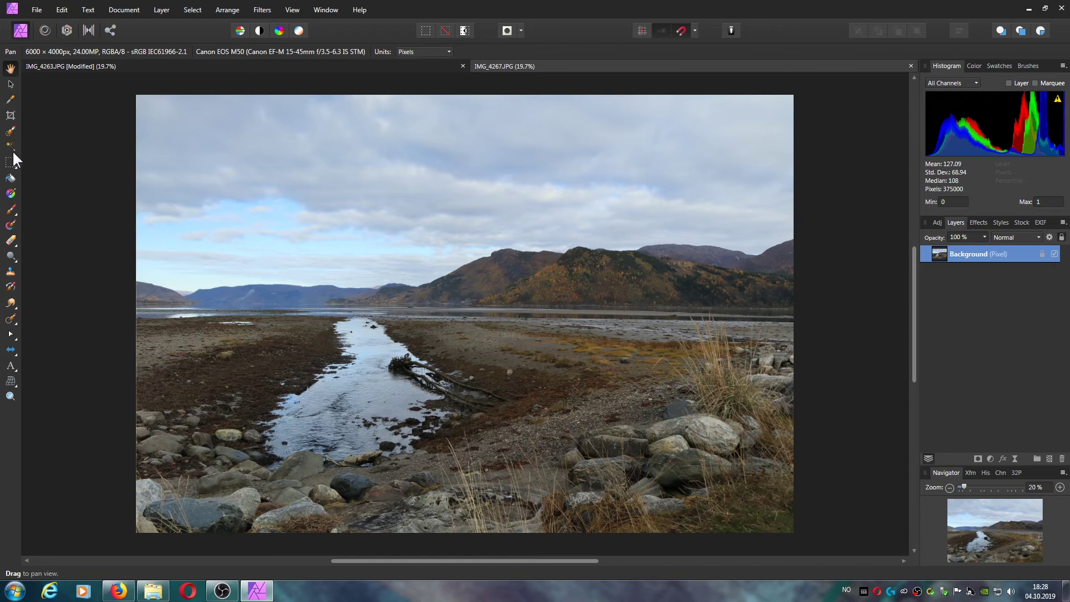
click(11, 116)
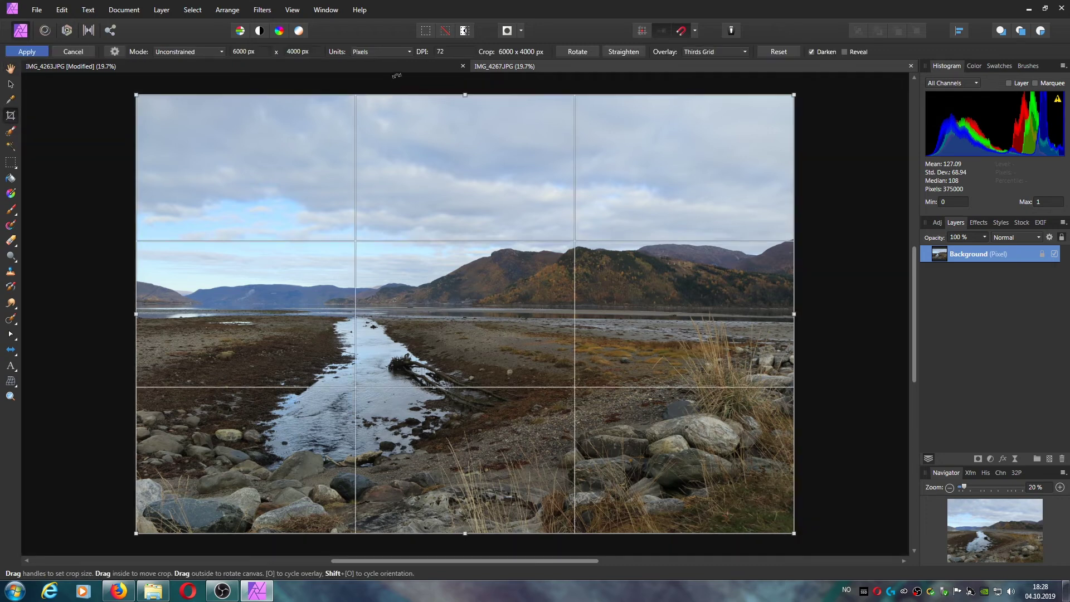
drag(461, 87, 458, 87)
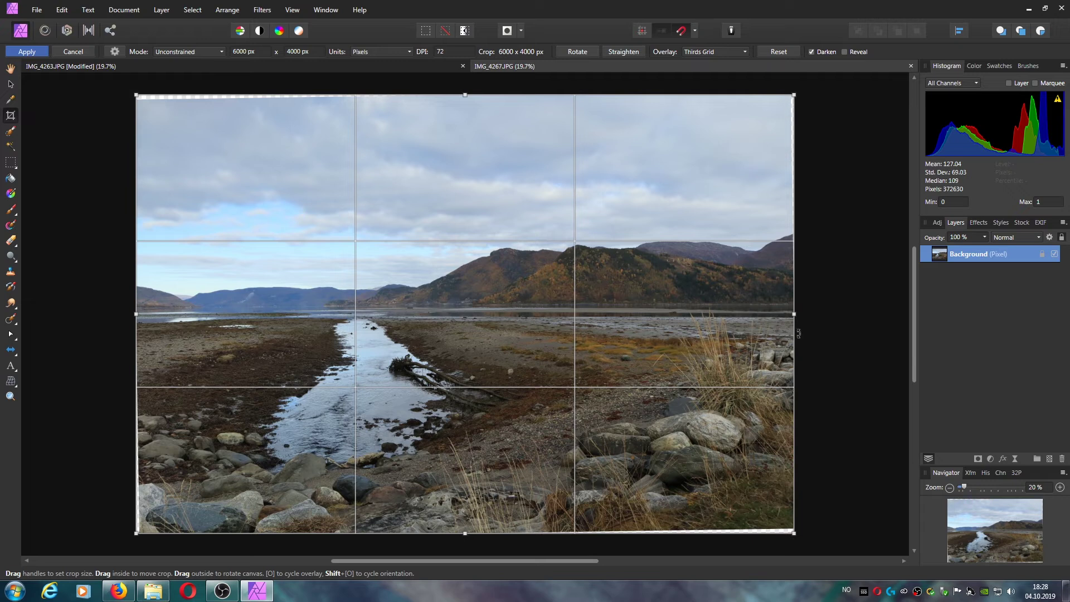
drag(794, 314, 787, 315)
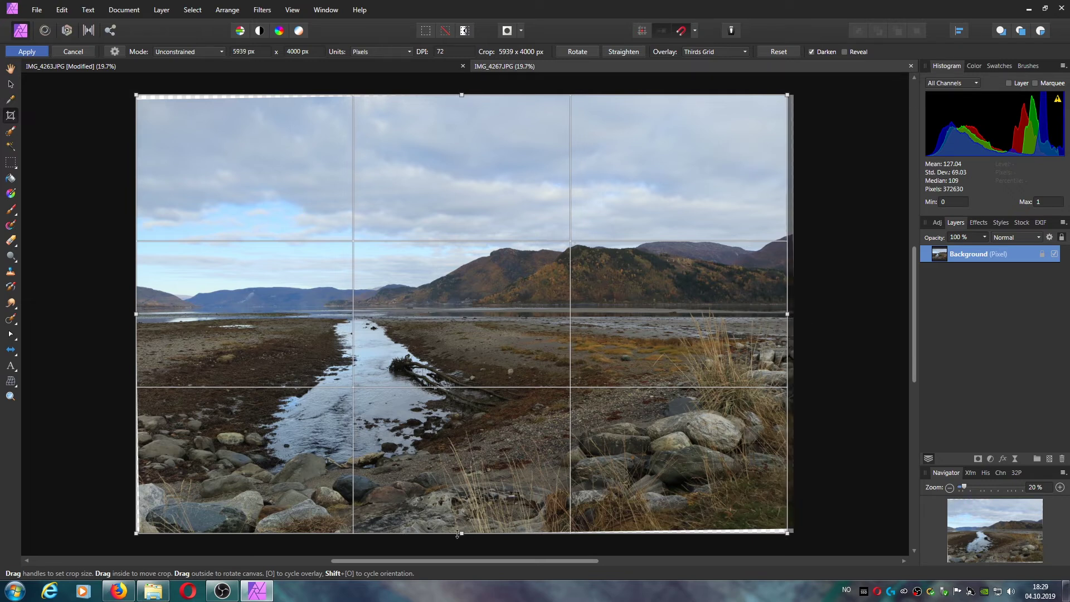
drag(461, 533, 461, 525)
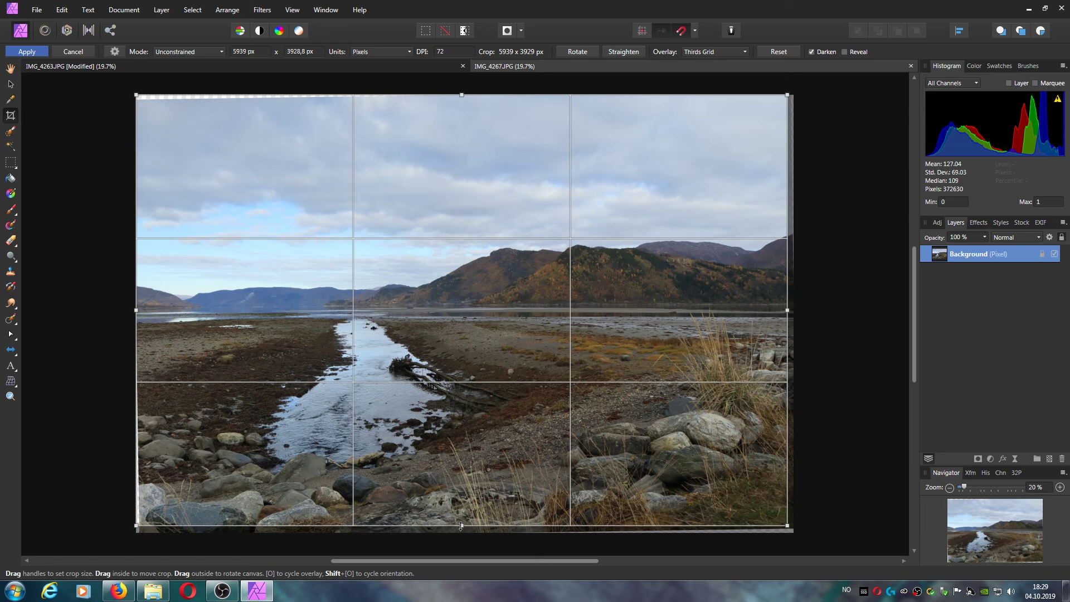
drag(135, 310, 143, 312)
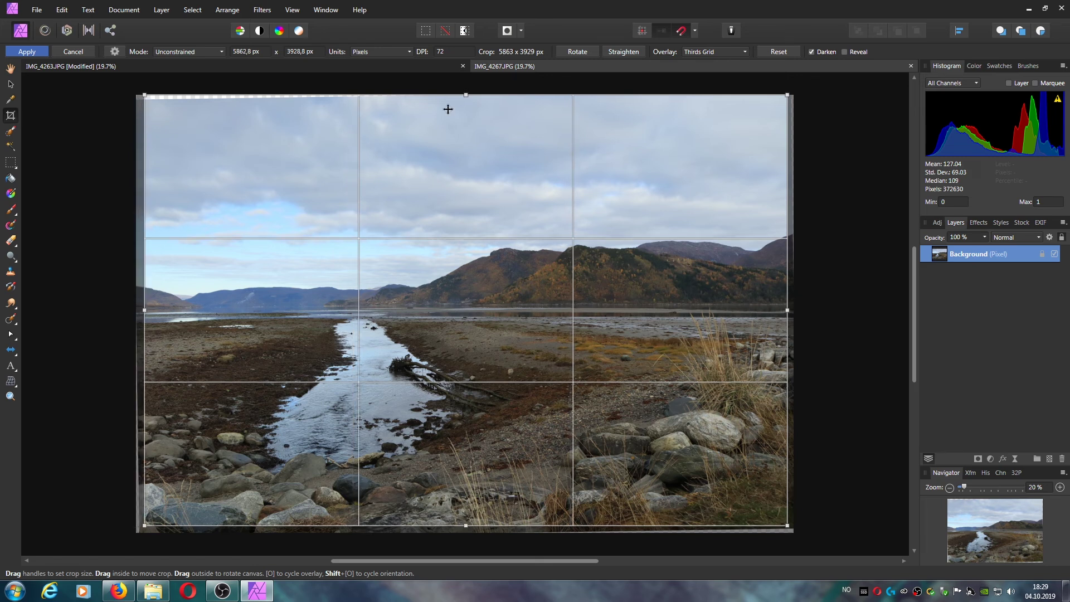
drag(465, 95, 465, 102)
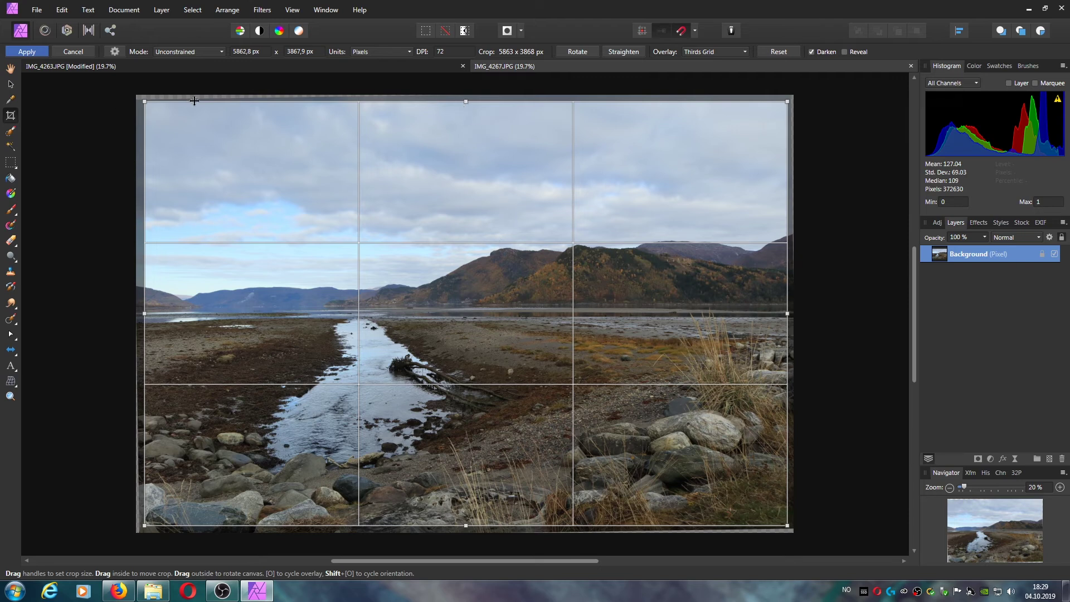
key(h)
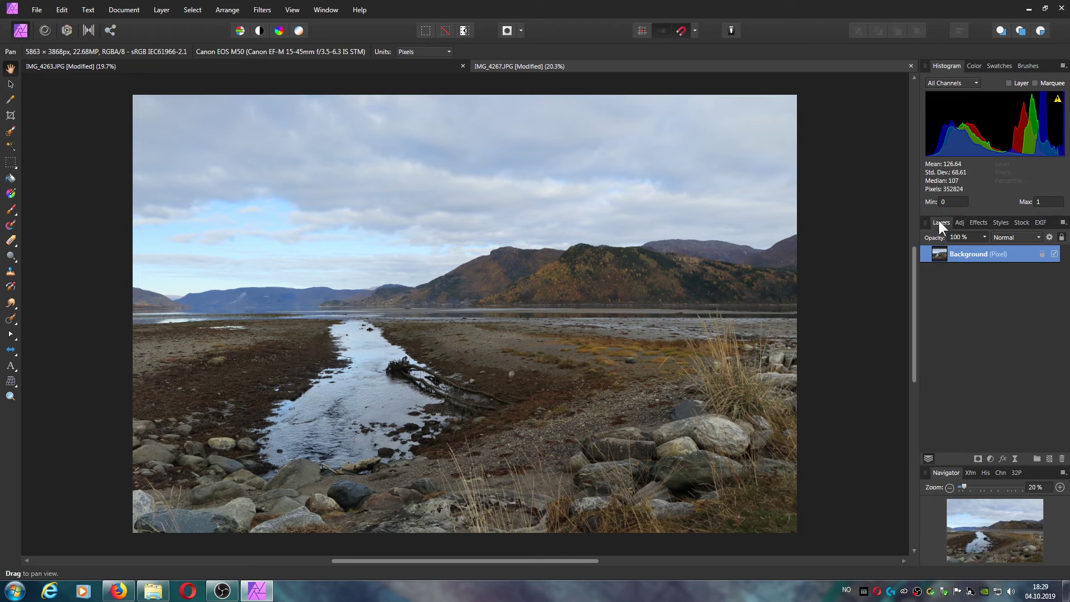
Add Levels, HSL, Brightness / Contrast and Shadows / Highlights adjustments with default settings to the shoreline photo IMG_4267, closing each one's settings.
click(960, 222)
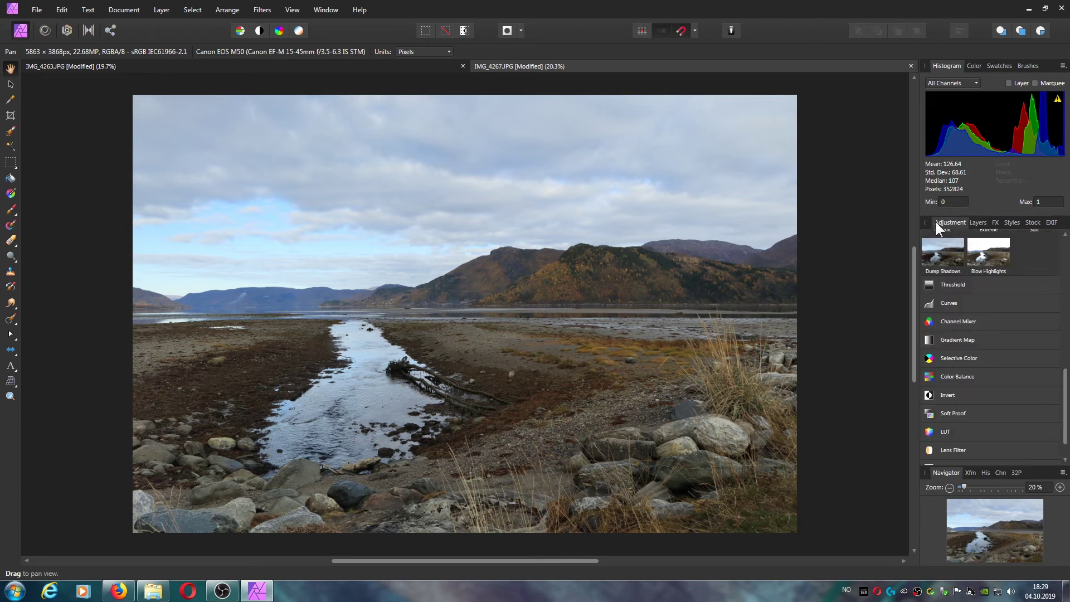
scroll(928, 303, up, 5)
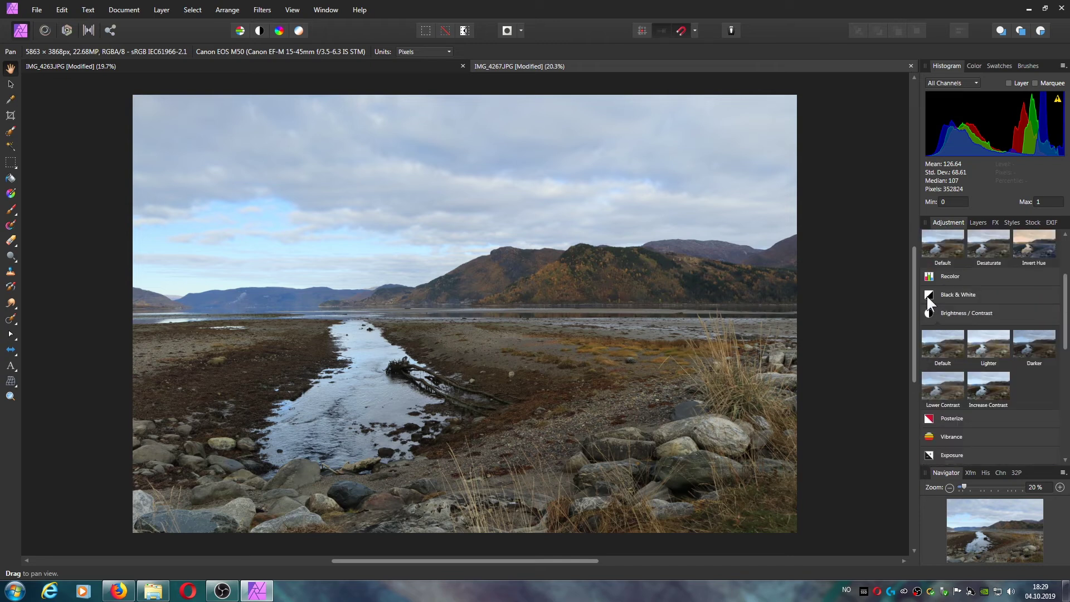
click(928, 237)
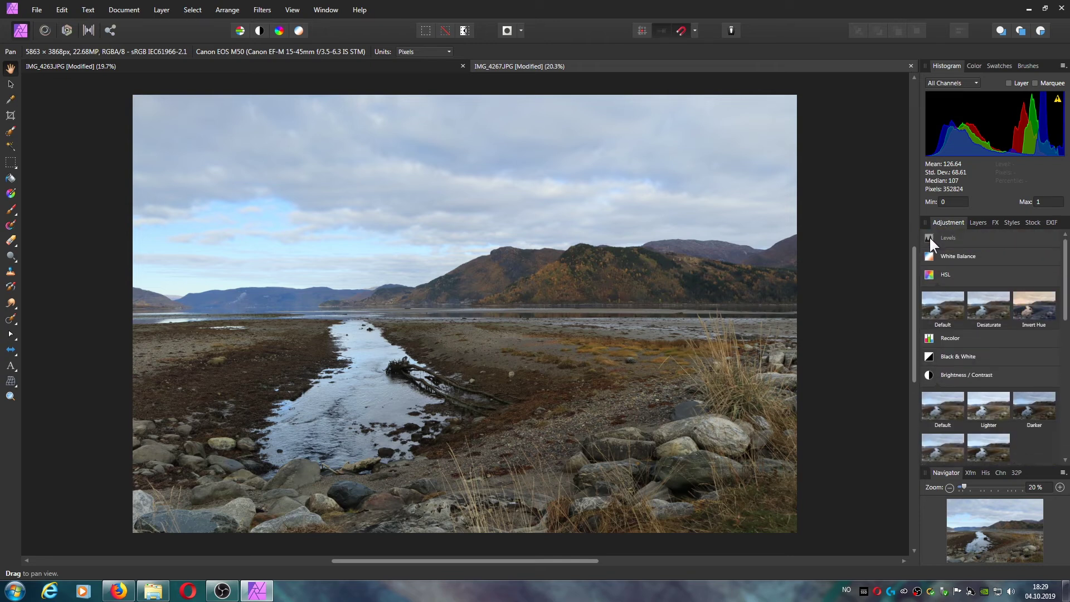
click(975, 282)
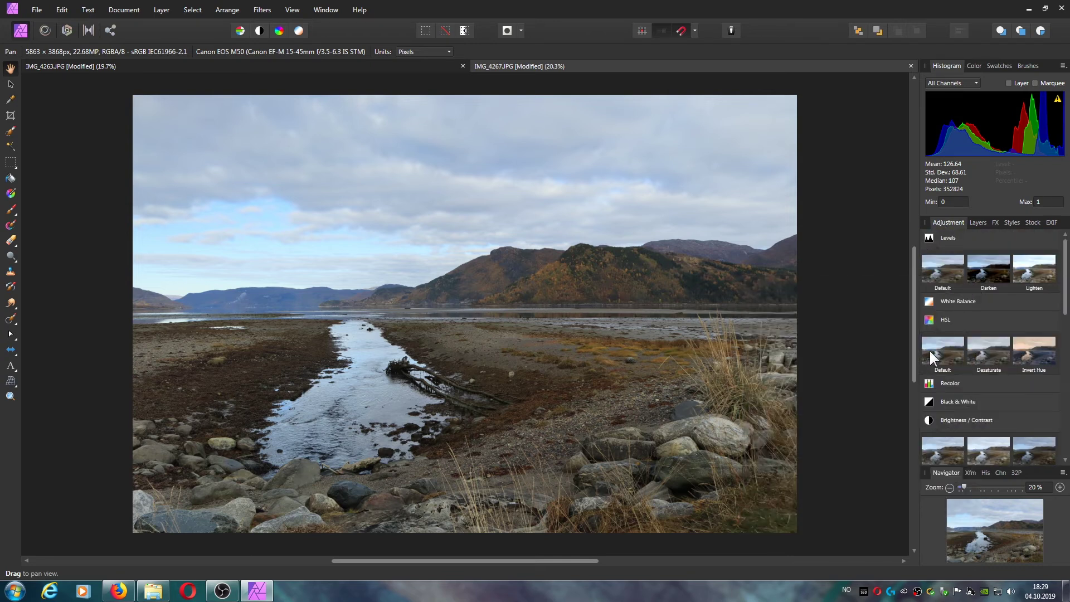
click(928, 320)
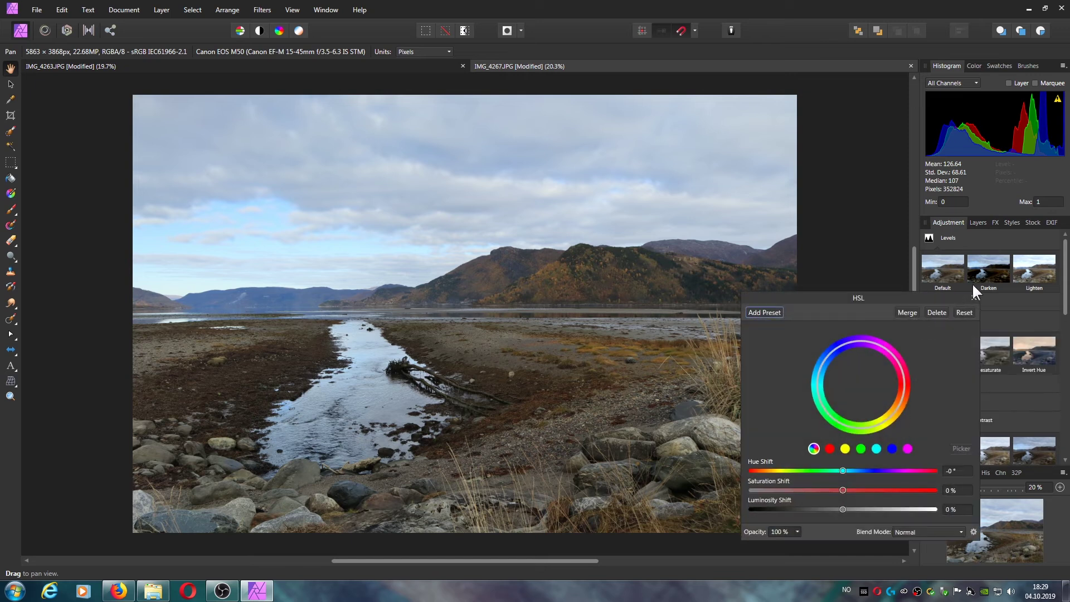
click(972, 298)
scroll(937, 349, down, 1)
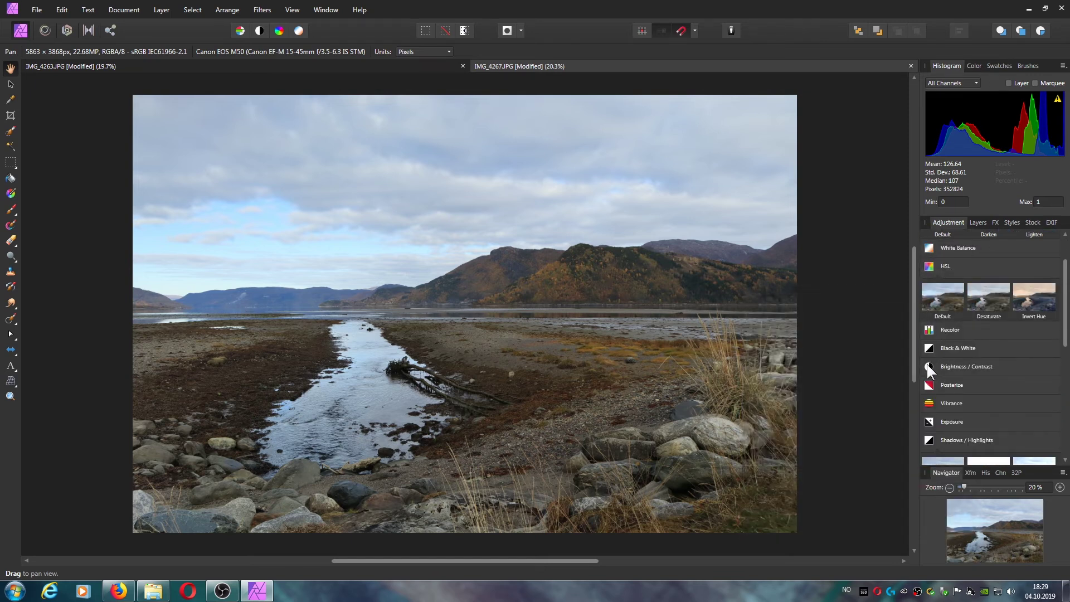
click(929, 367)
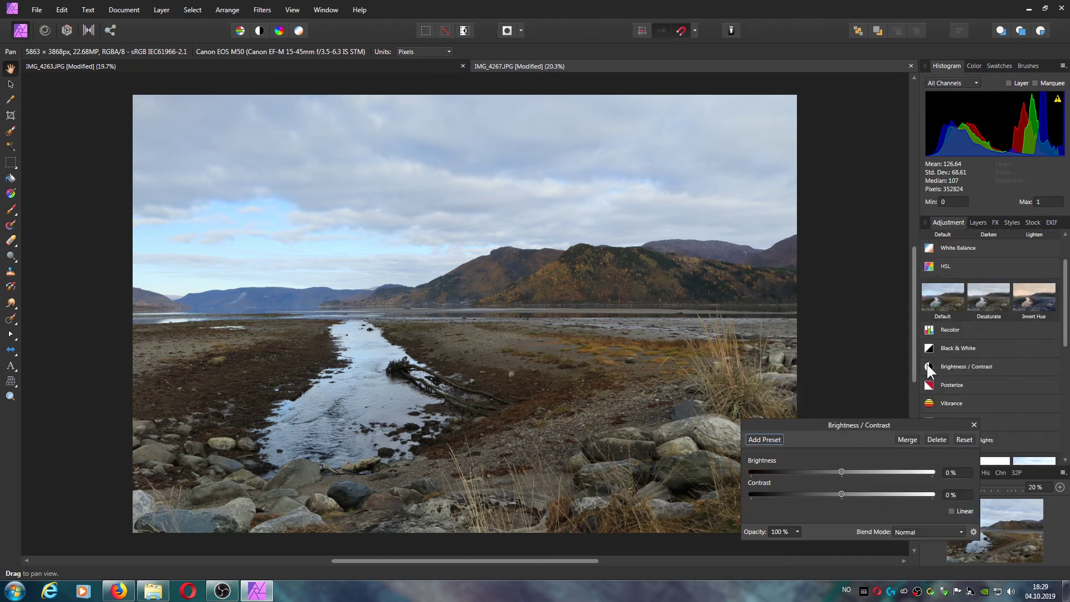
click(973, 424)
scroll(946, 393, down, 1)
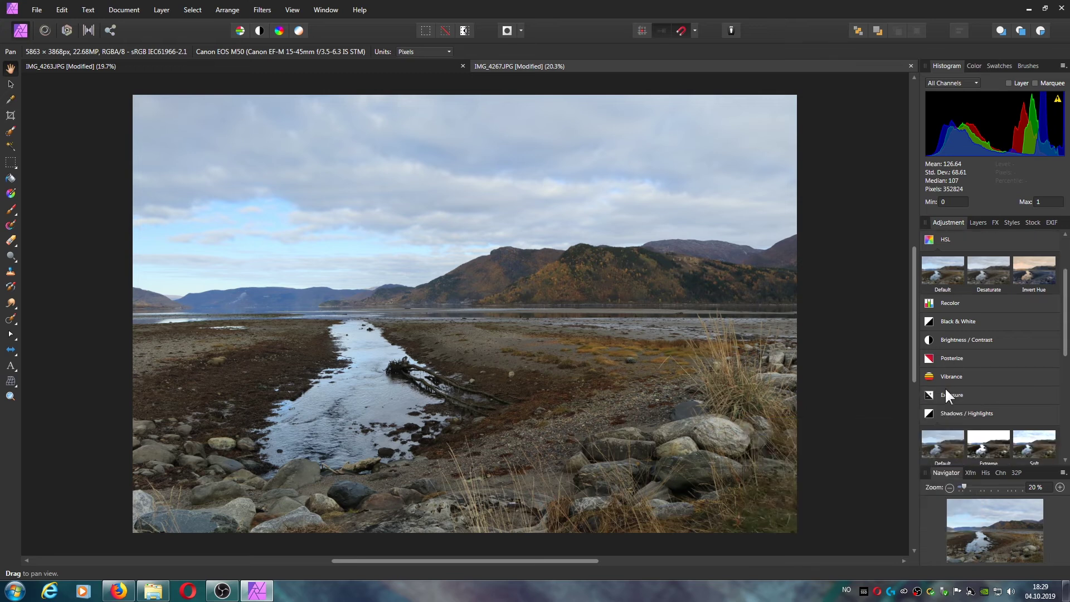
click(927, 412)
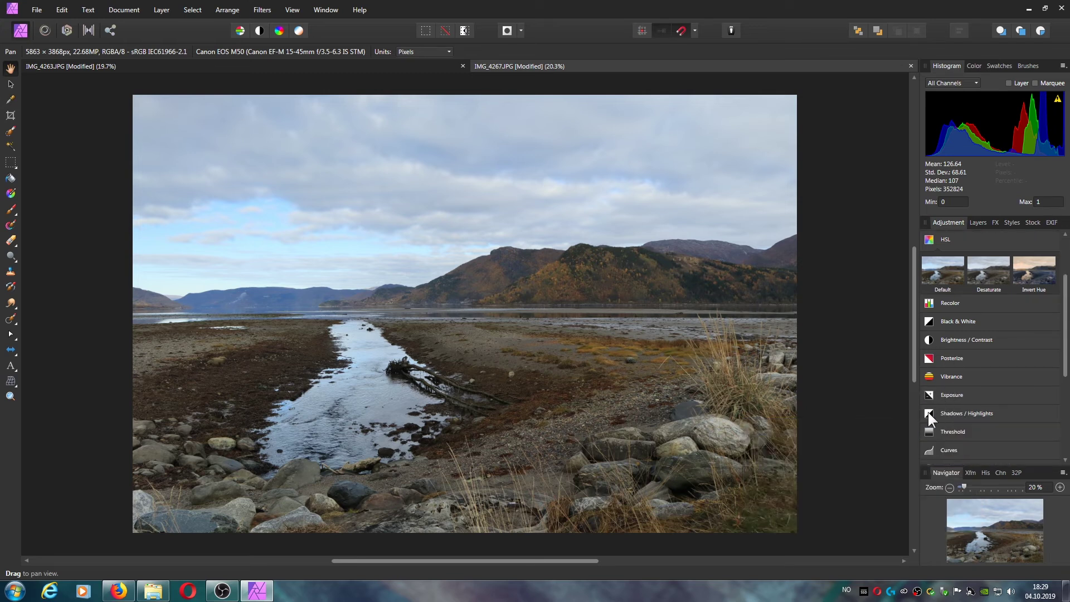
click(974, 439)
Set the black level to 4% in the shoreline photo's Levels adjustment and close its settings.
click(976, 223)
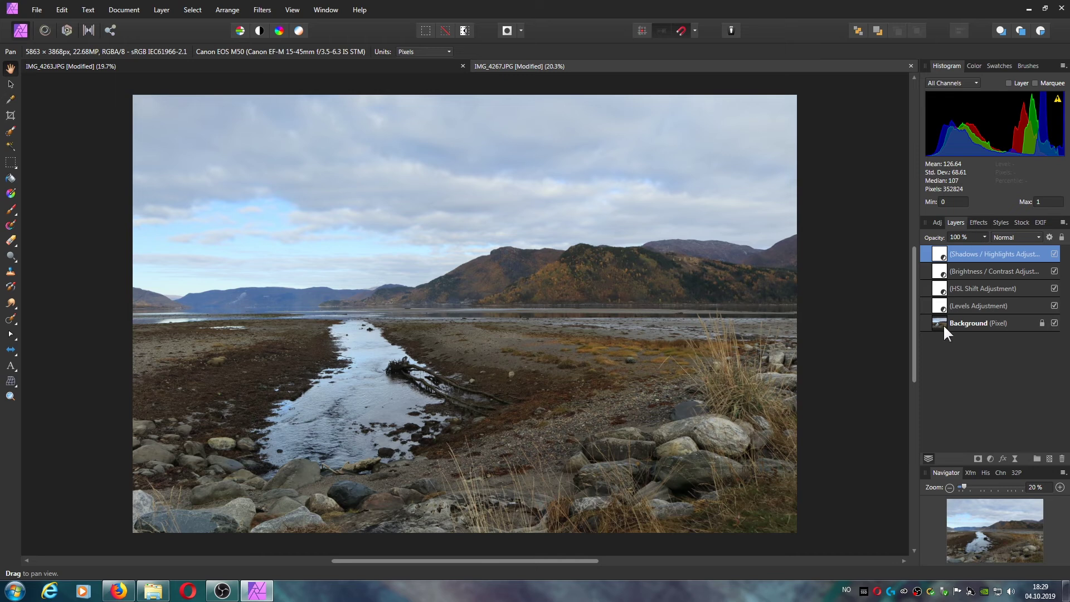
click(937, 309)
double_click(936, 306)
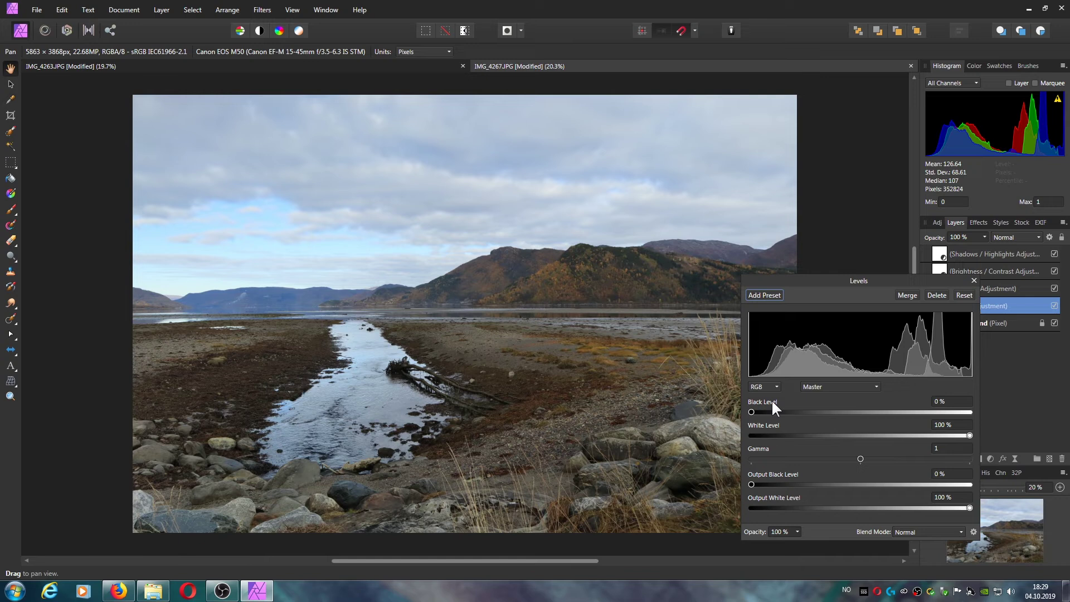
mouse_move(750, 413)
mouse_down()
mouse_move(767, 408)
mouse_move(744, 406)
mouse_move(759, 404)
mouse_up()
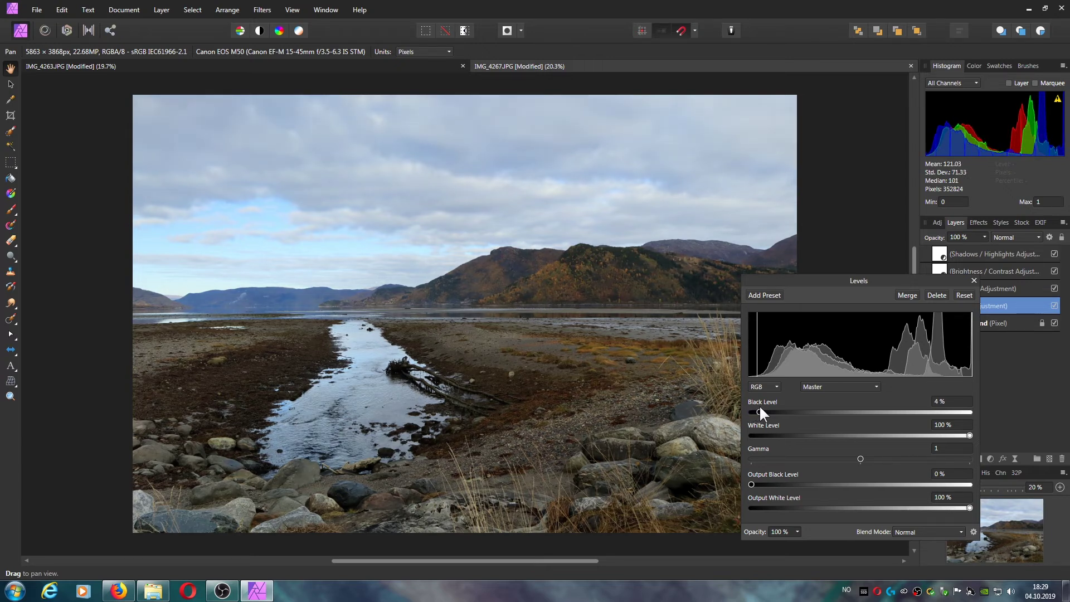
click(973, 280)
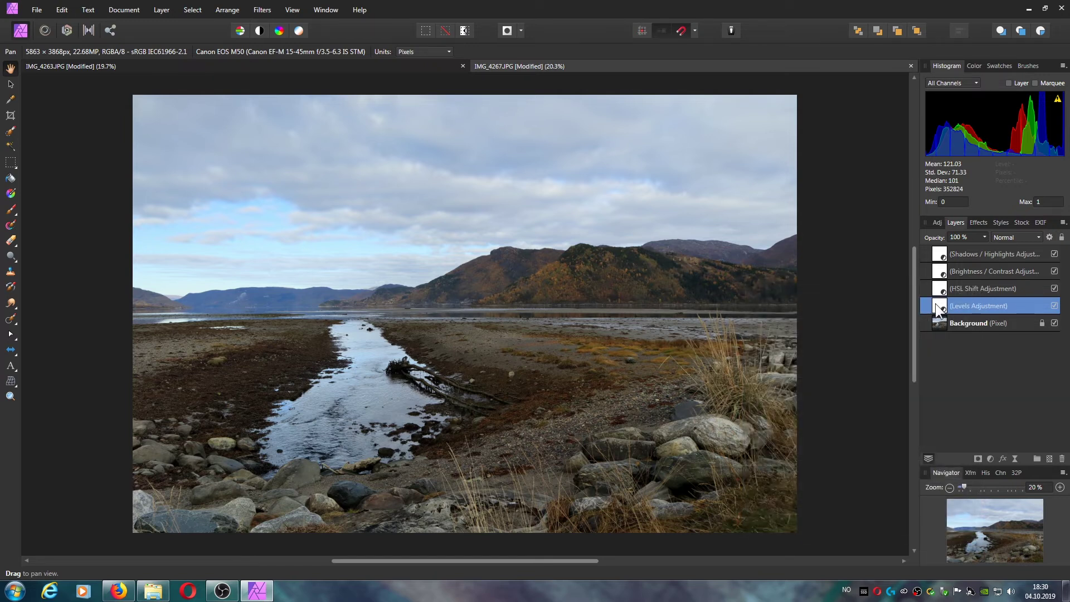
Set the shoreline photo's Shadows / Highlights adjustment to 40% shadows and -14% highlights.
double_click(940, 256)
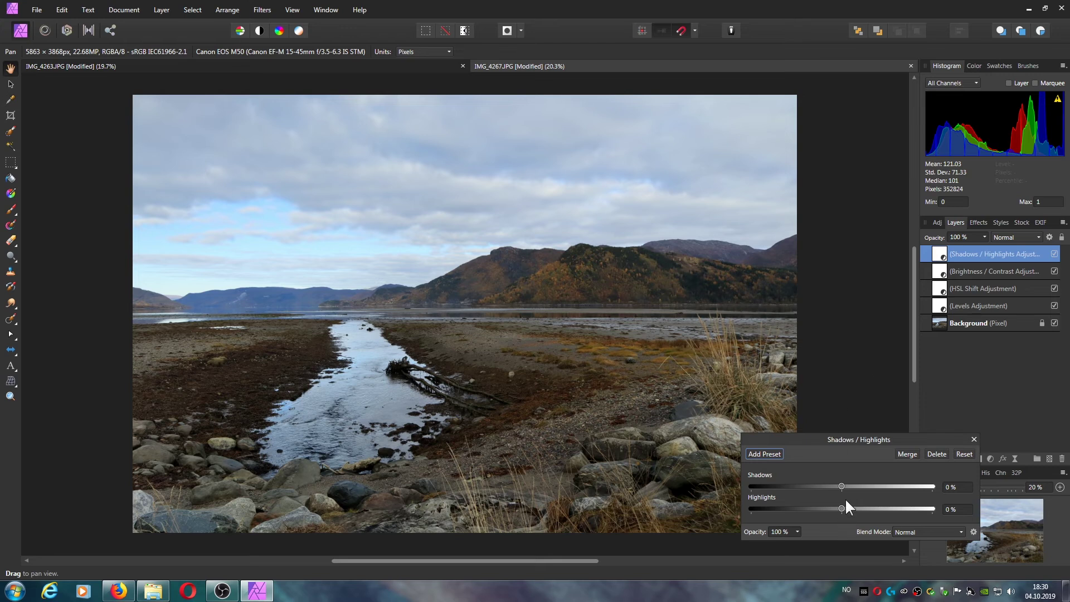
drag(839, 486, 837, 509)
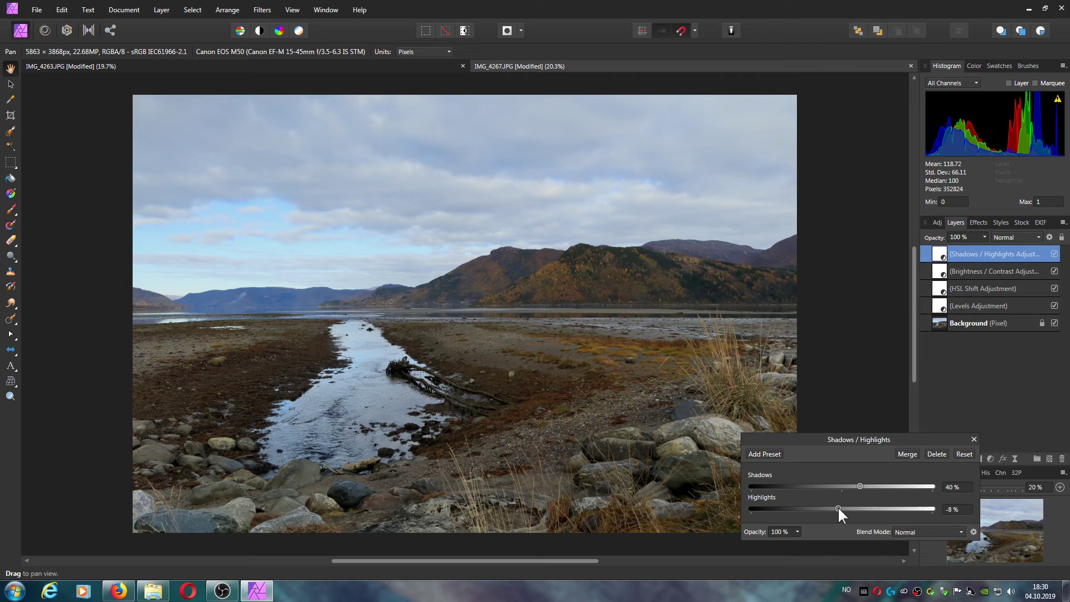
drag(837, 506, 835, 505)
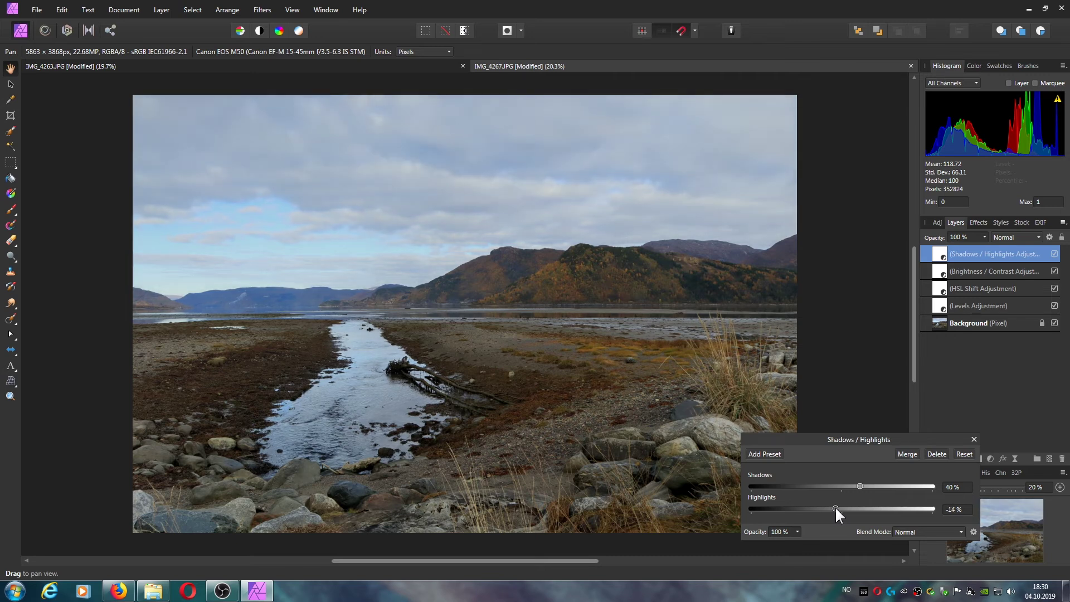
click(972, 438)
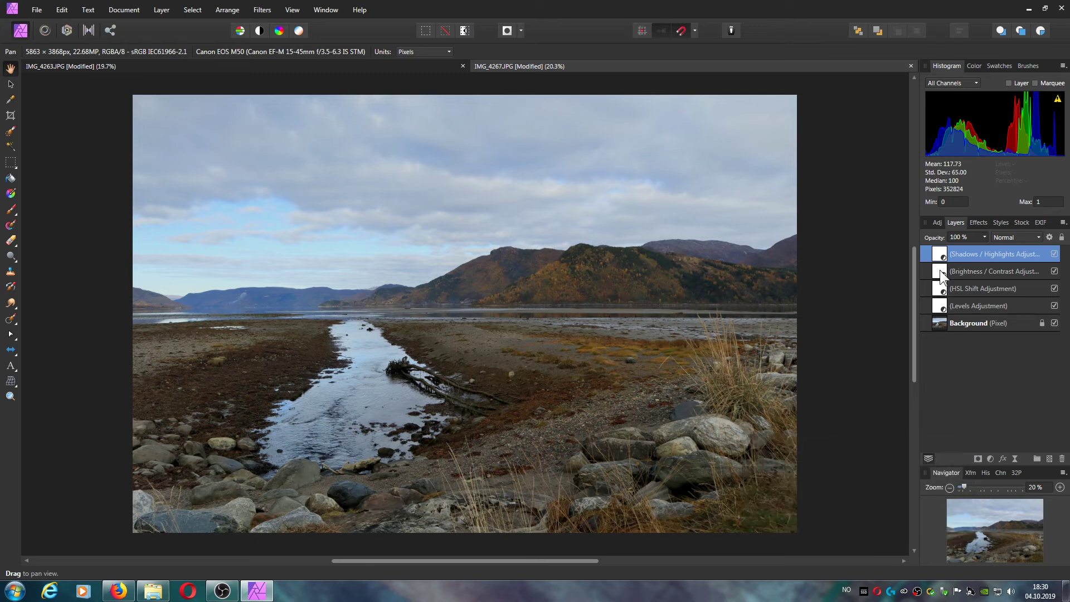
Set the contrast to -9% in the shoreline photo's Brightness / Contrast adjustment and close its settings.
double_click(940, 272)
mouse_move(839, 493)
mouse_down()
mouse_move(865, 494)
mouse_move(817, 494)
mouse_move(853, 494)
mouse_move(834, 495)
mouse_up()
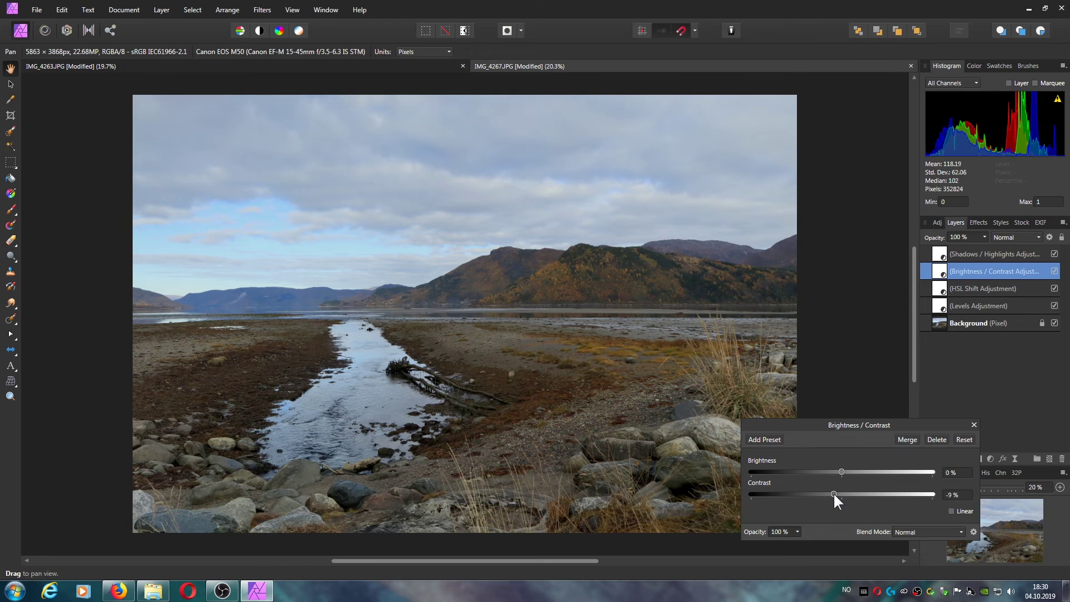
click(974, 425)
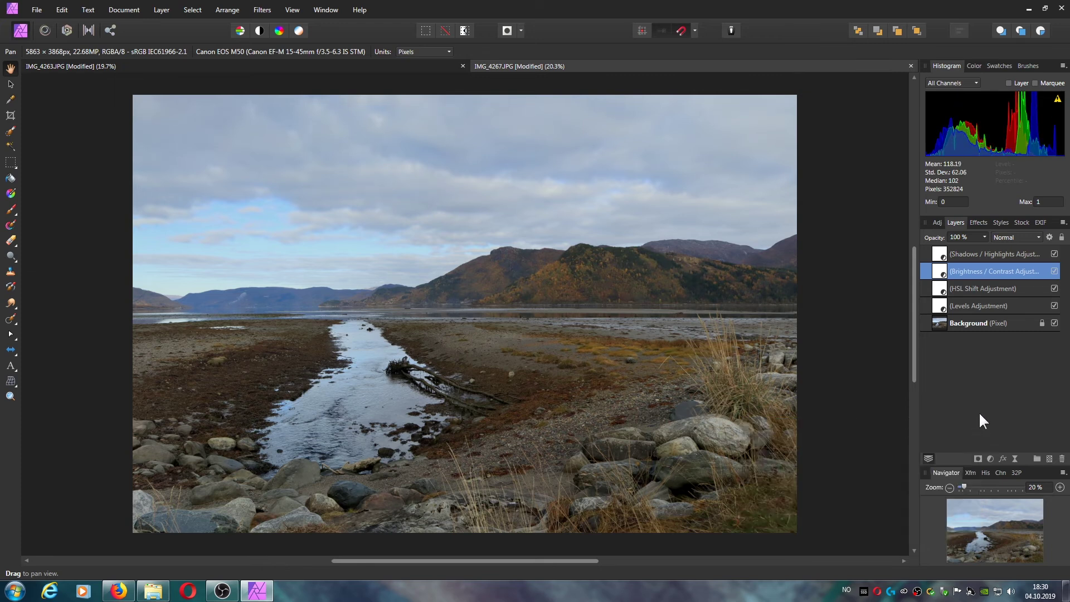
Set the saturation shift to 15% in the shoreline photo's HSL adjustment and close its settings.
click(945, 288)
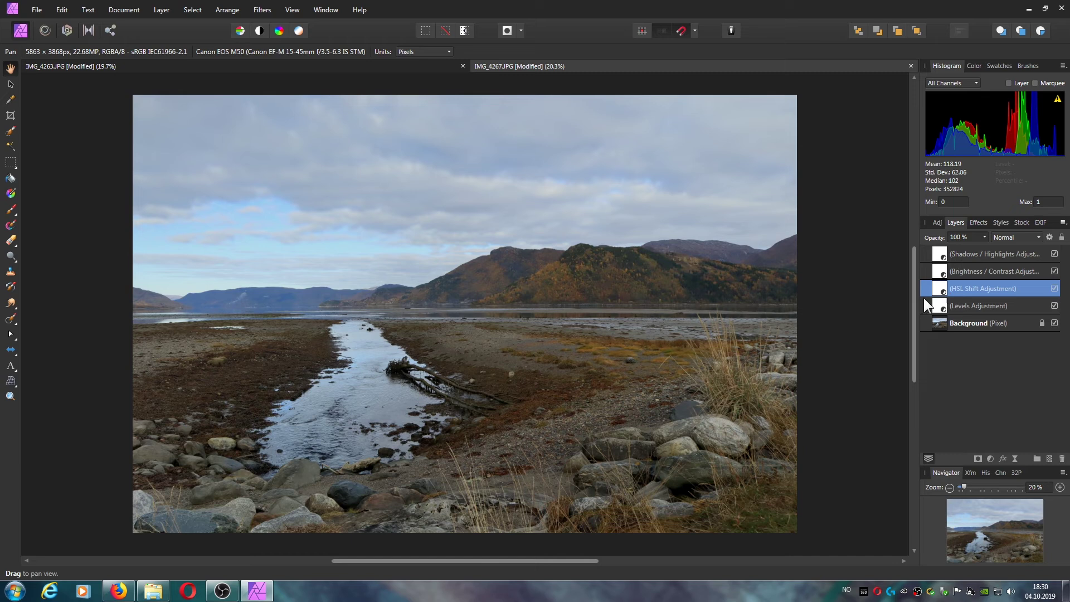
double_click(938, 287)
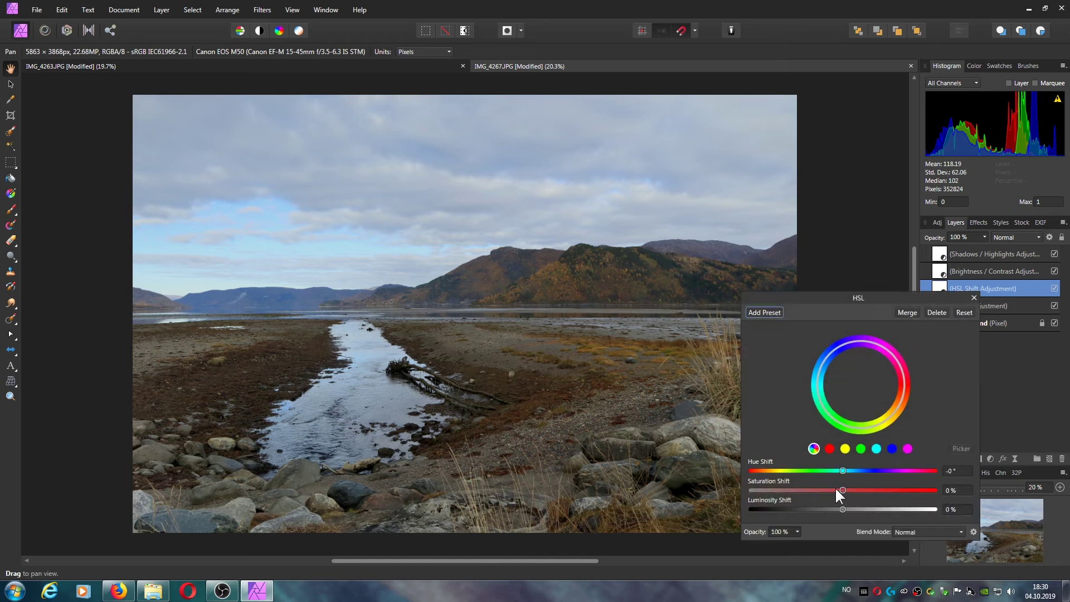
drag(846, 489, 841, 490)
mouse_move(841, 489)
mouse_down()
mouse_move(831, 490)
mouse_move(842, 490)
mouse_up()
drag(841, 489, 855, 487)
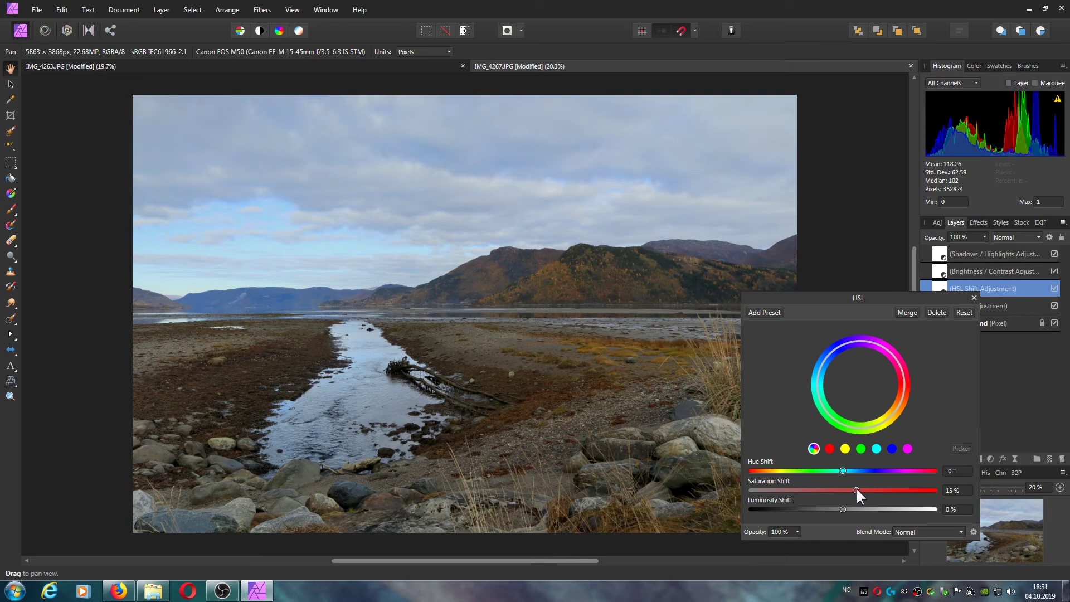
click(974, 297)
Select all four adjustment layers of the shoreline photo and toggle their visibility to compare the edit with the original.
click(948, 254)
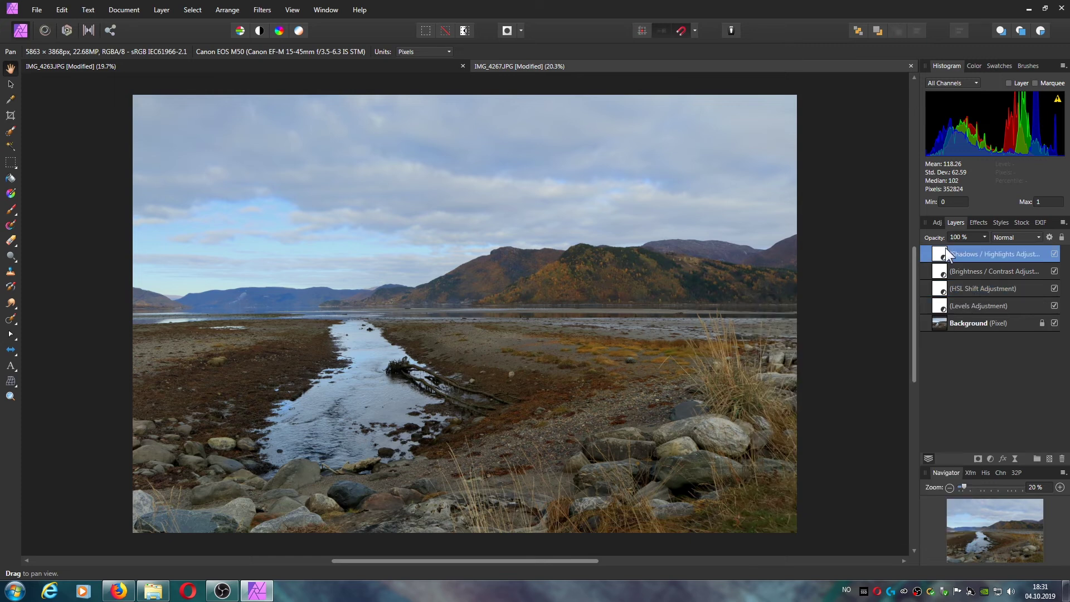
shift+click(946, 306)
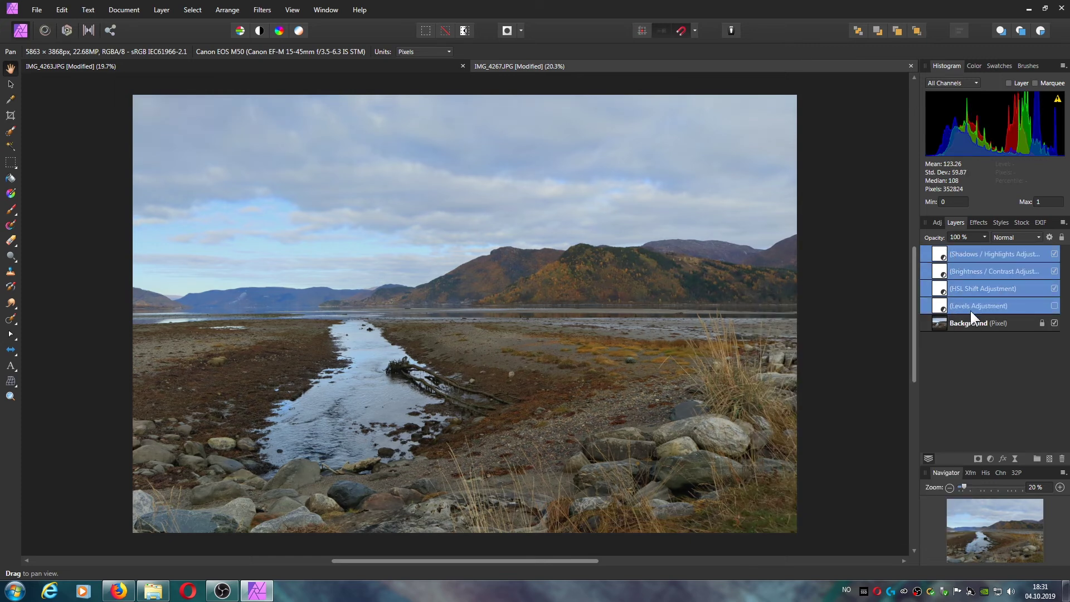
click(1054, 306)
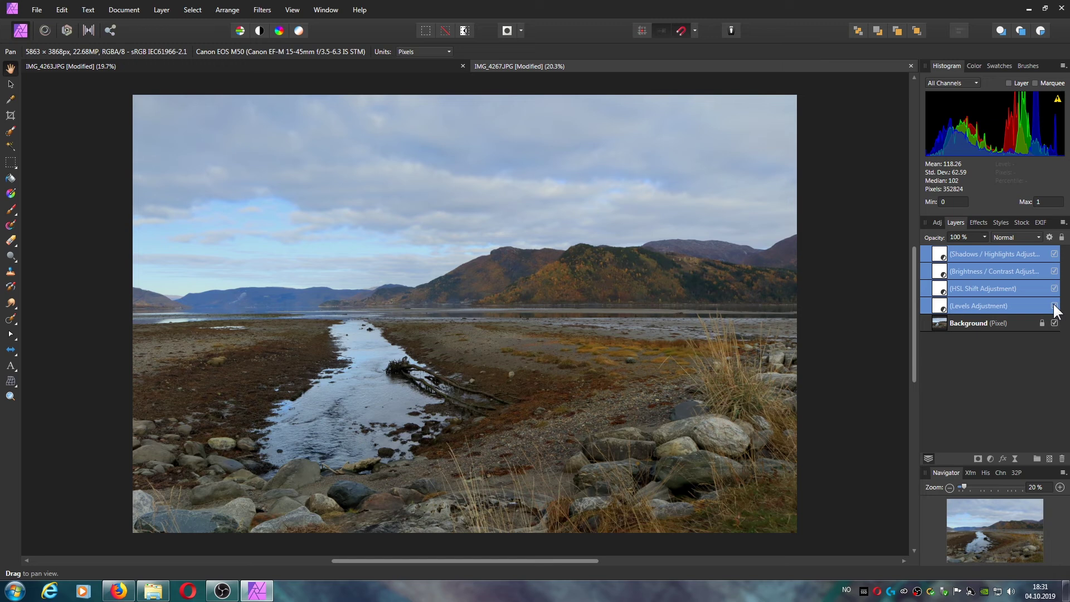
click(1054, 305)
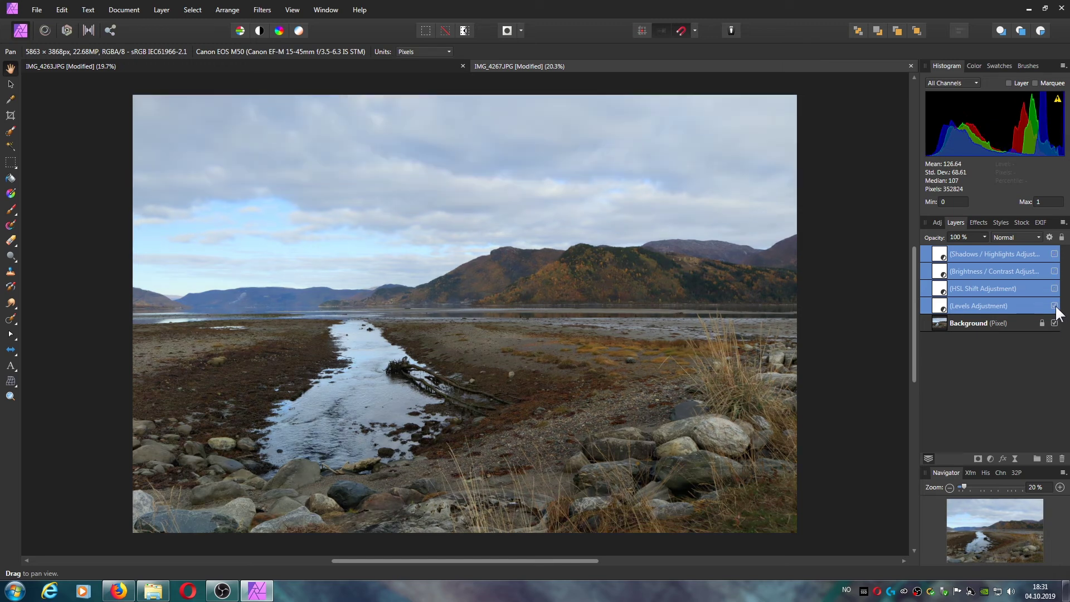
click(1053, 306)
click(1053, 305)
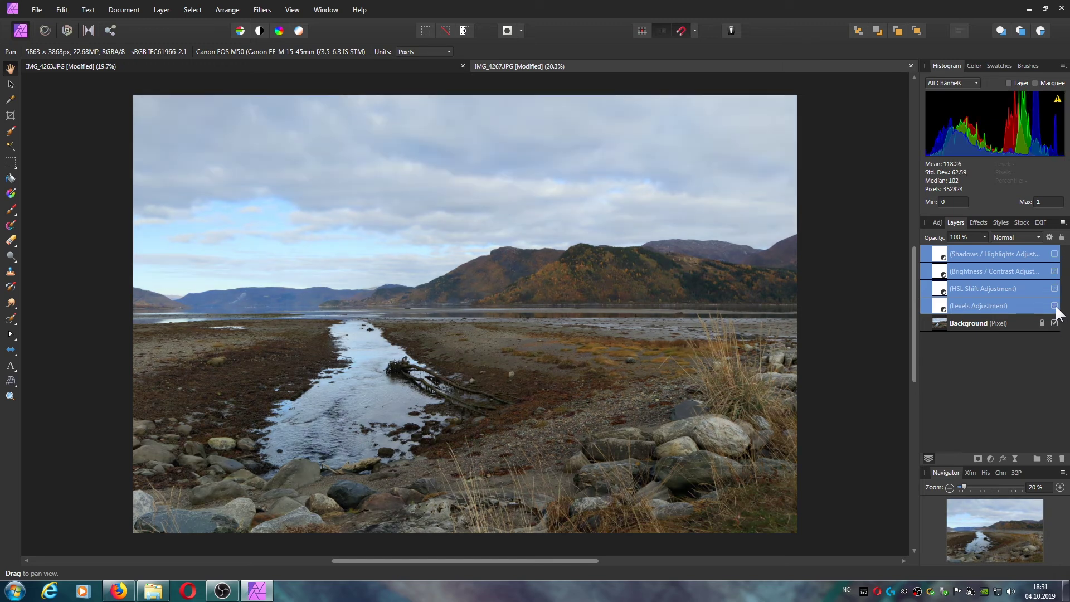
click(1053, 305)
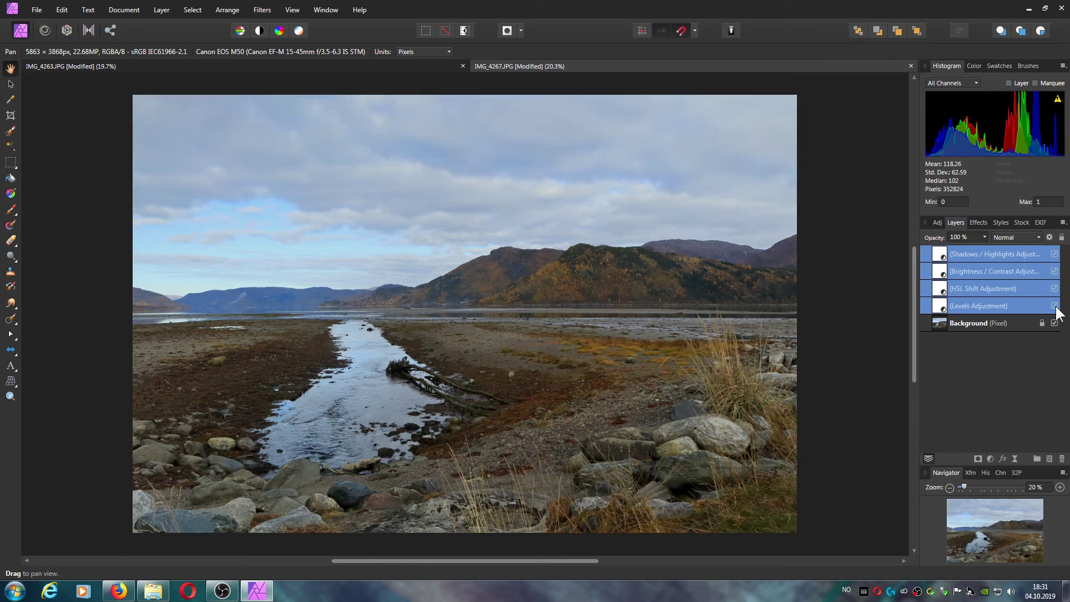
click(1053, 306)
click(1053, 306)
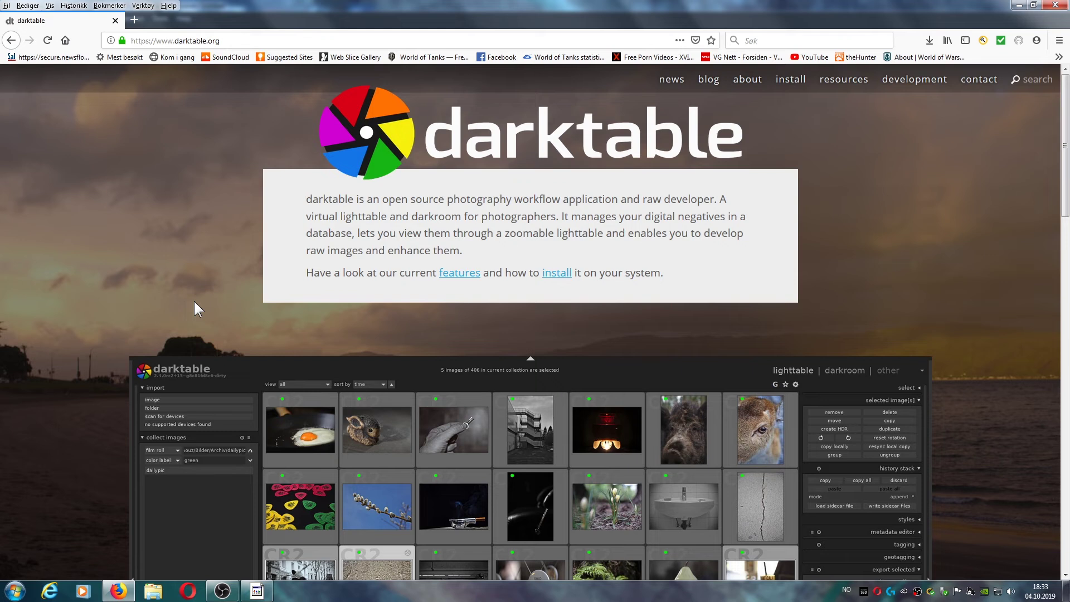
In Firefox, point out the darktable.org address, open the site's install page and view its operating system choices.
click(240, 40)
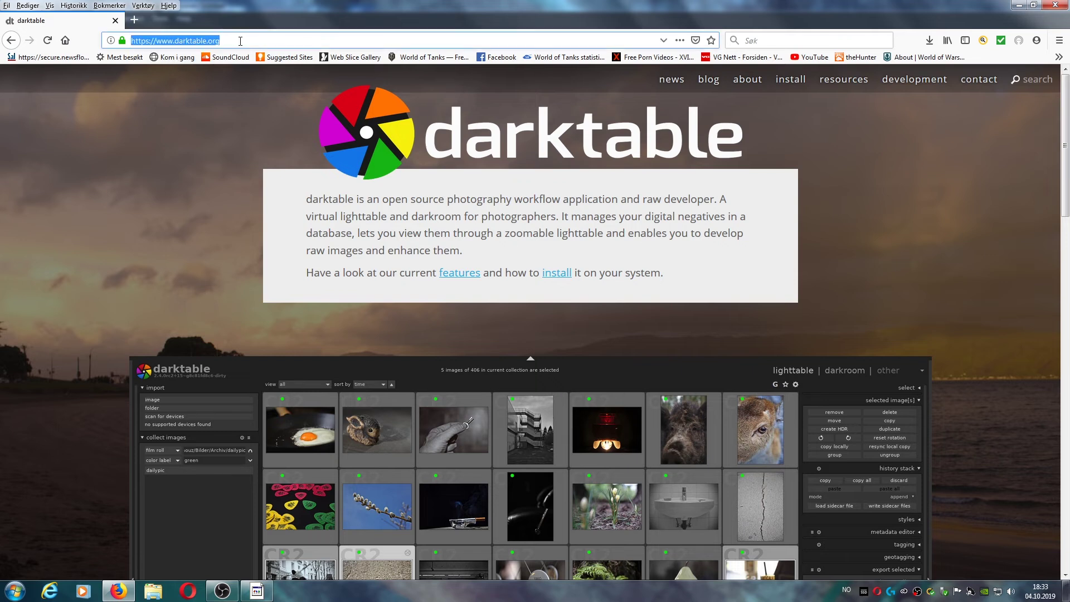
drag(240, 41, 117, 41)
click(244, 40)
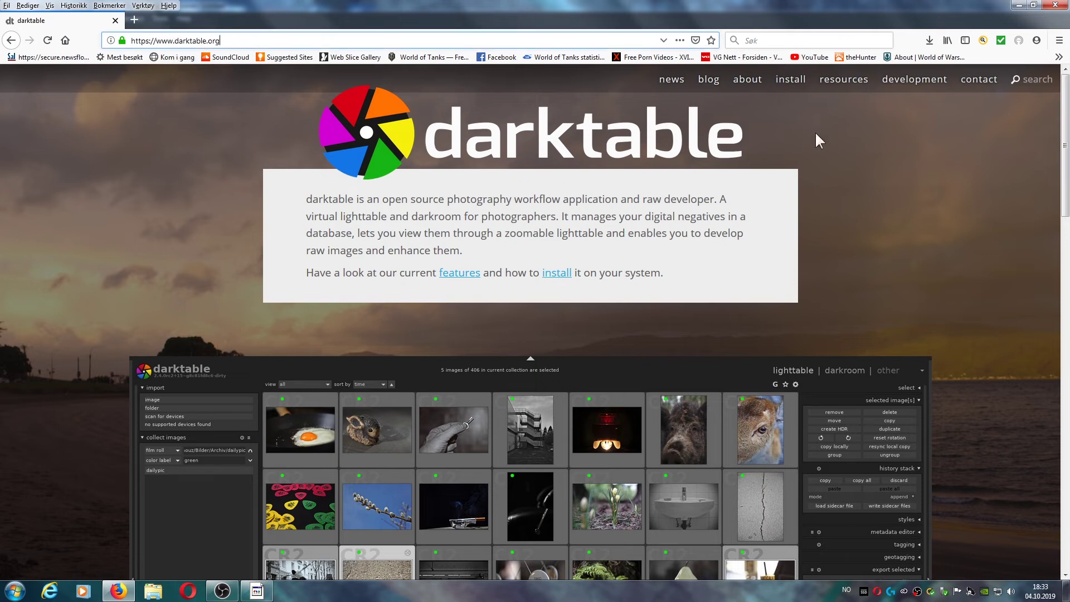
click(790, 85)
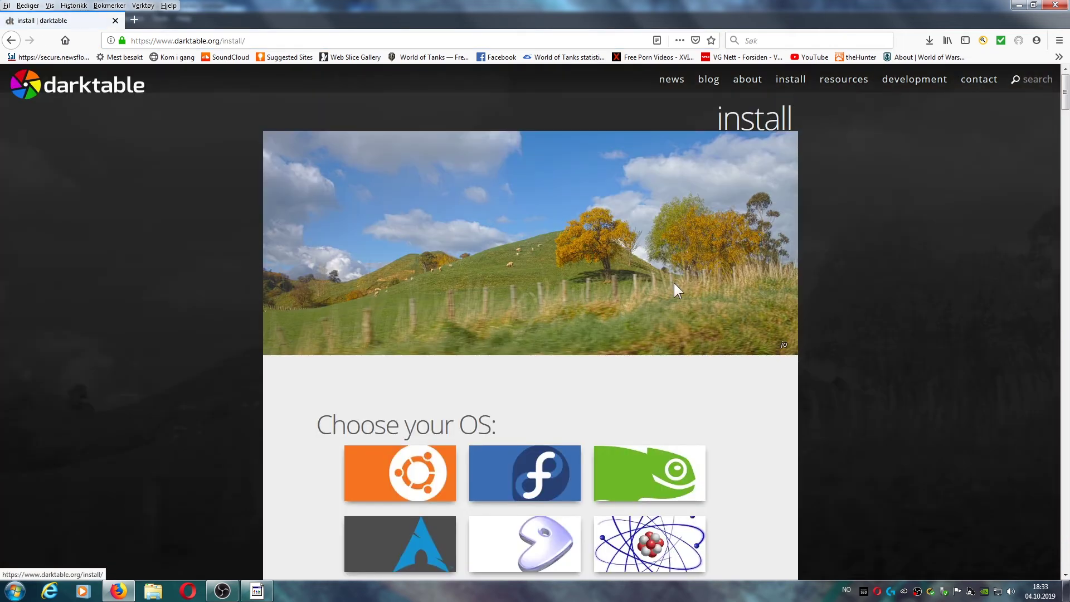
scroll(569, 403, down, 3)
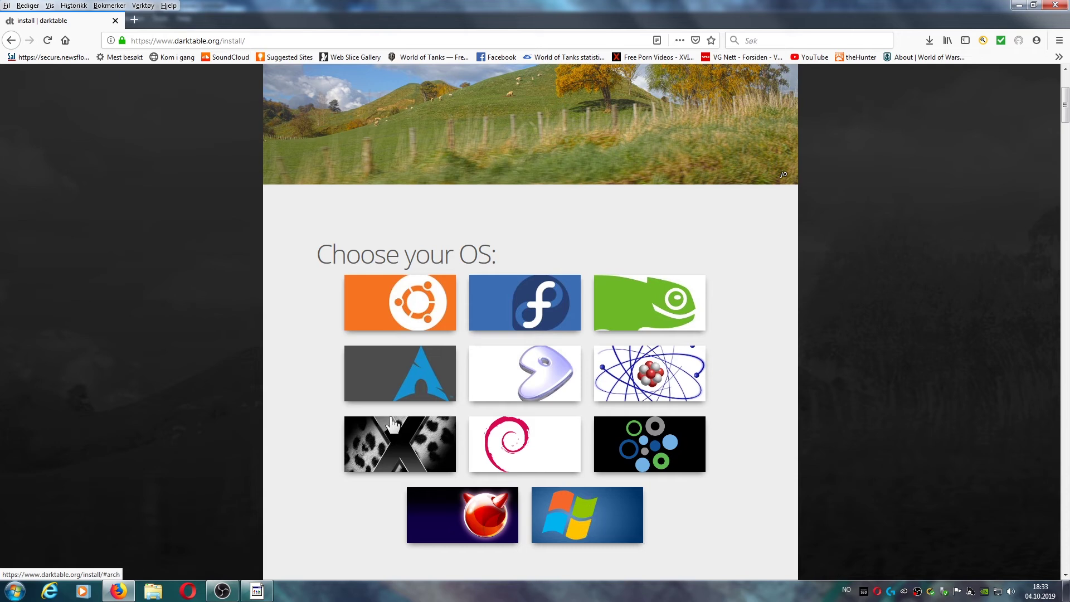
Switch to darktable and open a portrait-format photo of the leaf-covered forest path in the darkroom.
click(262, 594)
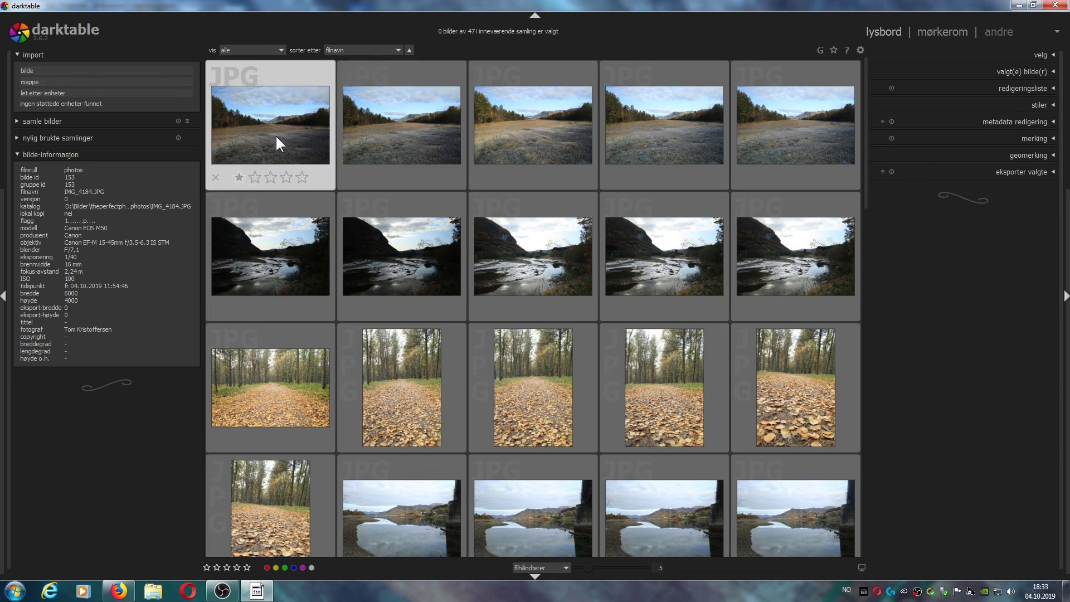
mouse_move(865, 158)
mouse_down()
mouse_move(875, 484)
mouse_move(879, 155)
mouse_up()
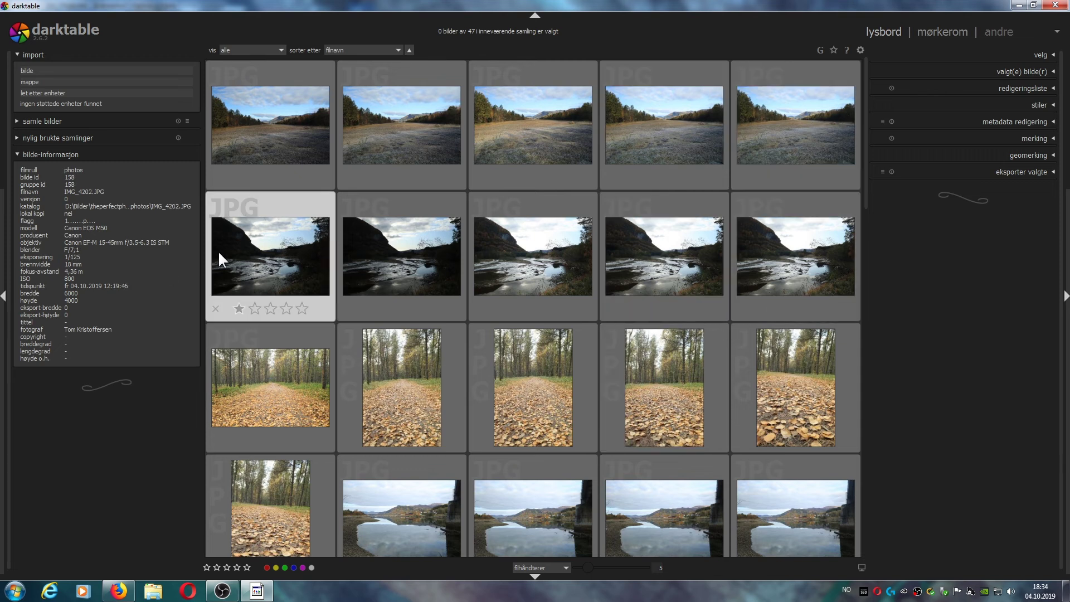
click(391, 396)
double_click(389, 392)
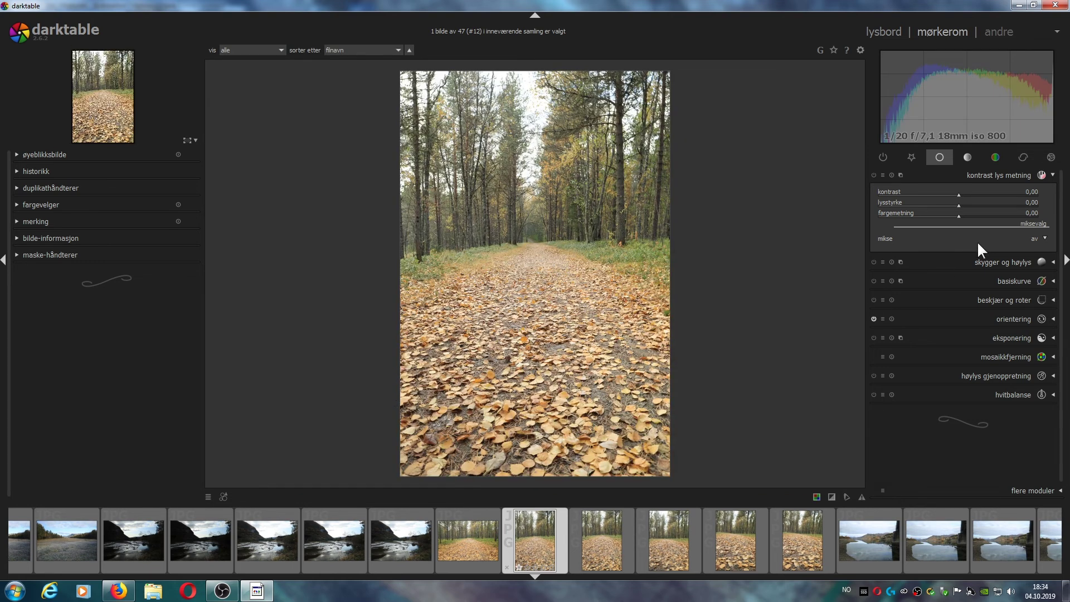
Set the forest path photo's contrast (kontrast) to -0,06 and brightness (lysstyrke) to -0,10 in the kontrast lys metning module.
click(1052, 175)
click(1052, 175)
click(956, 193)
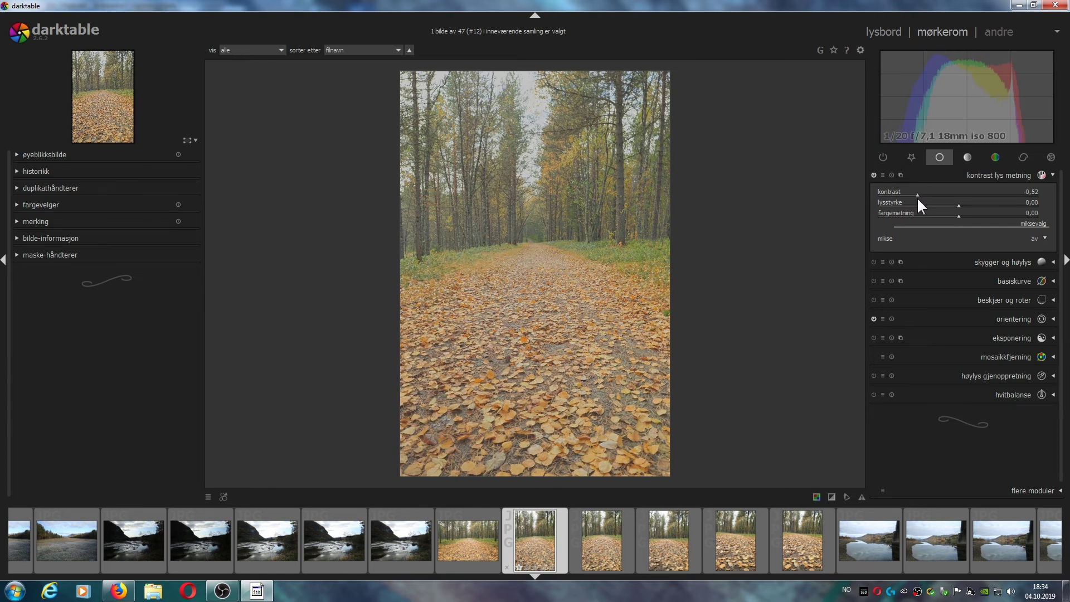
mouse_move(953, 194)
mouse_down()
mouse_move(971, 193)
mouse_move(944, 204)
mouse_up()
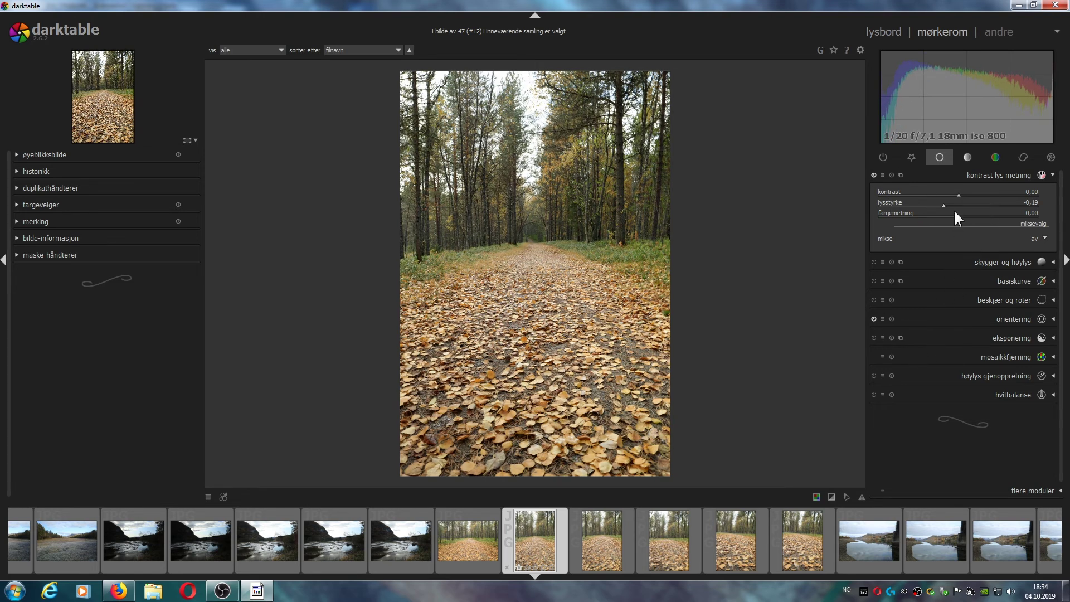
drag(944, 204, 953, 204)
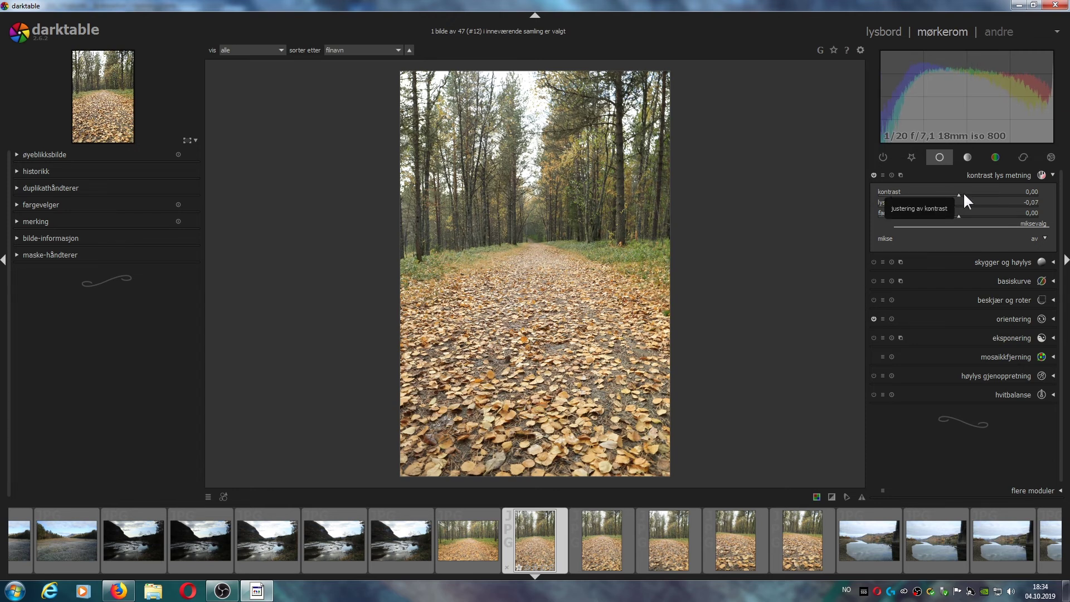
drag(959, 193, 950, 203)
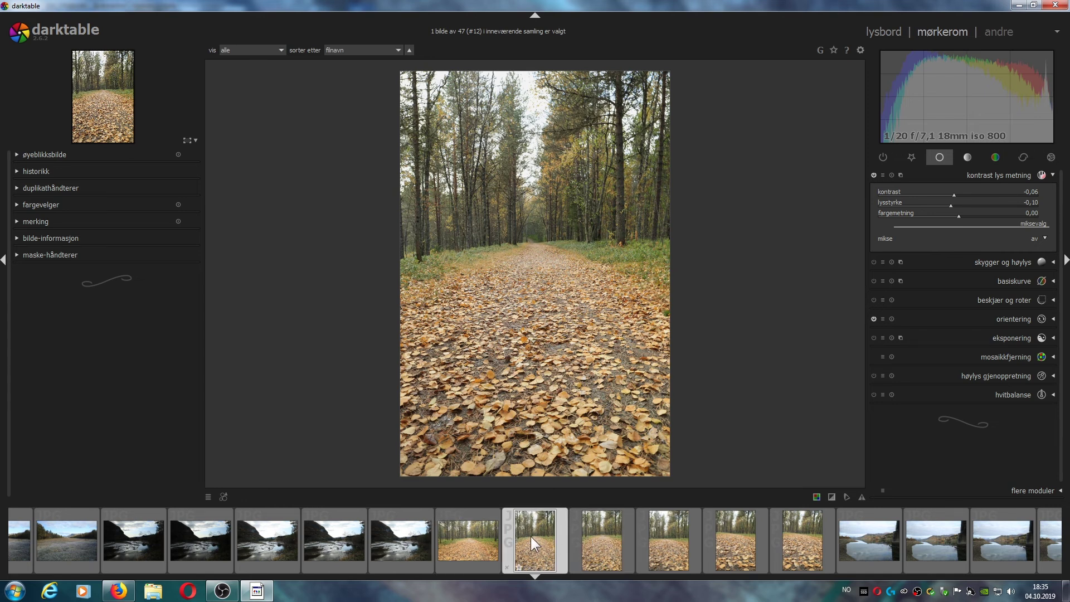
Select the four consecutive dark river photos that end just before the first forest path photo in the filmstrip.
click(217, 540)
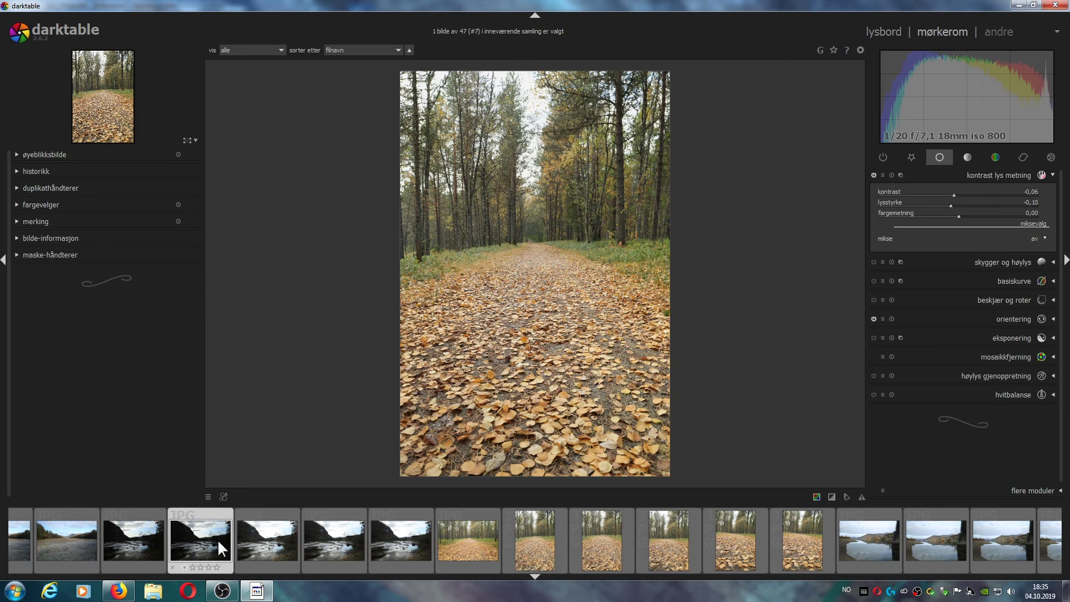
shift+click(420, 538)
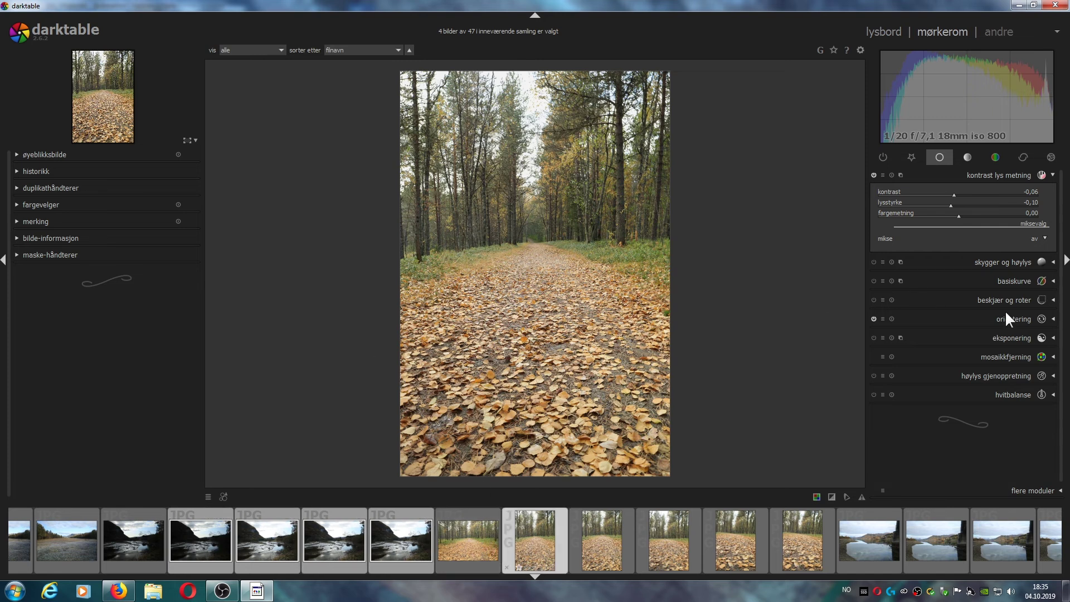
Crop a narrow strip off all four sides of the forest path photo with the beskjær og roter module.
click(1050, 301)
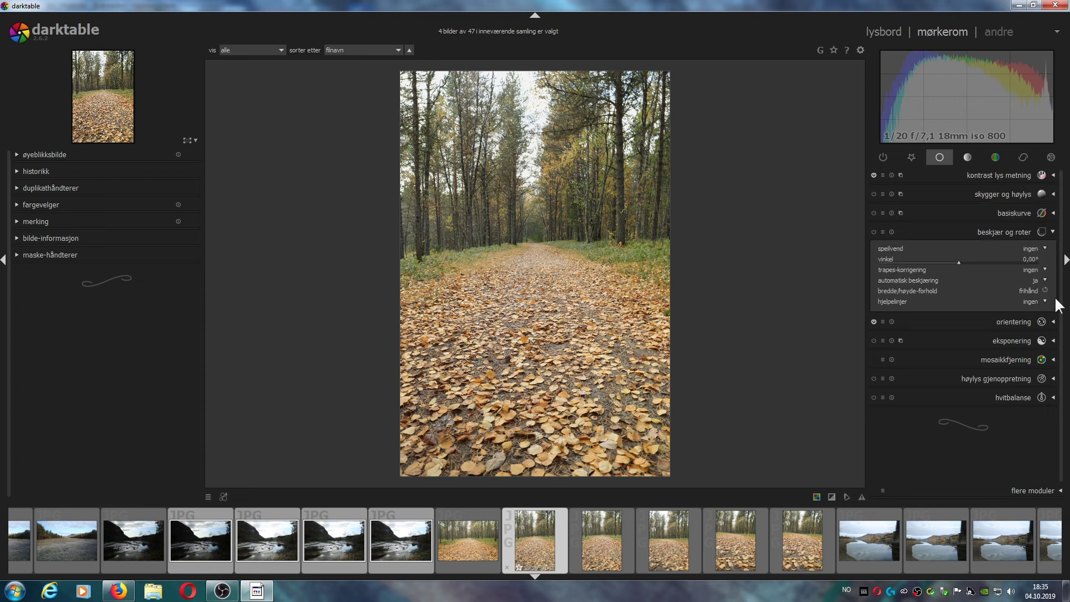
click(638, 278)
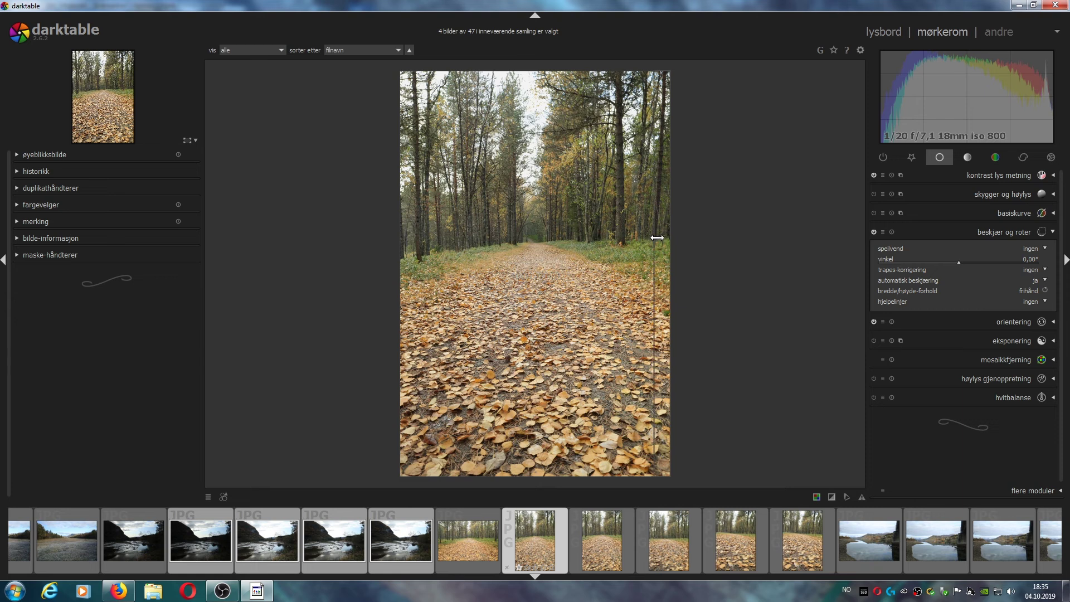
drag(668, 237, 634, 238)
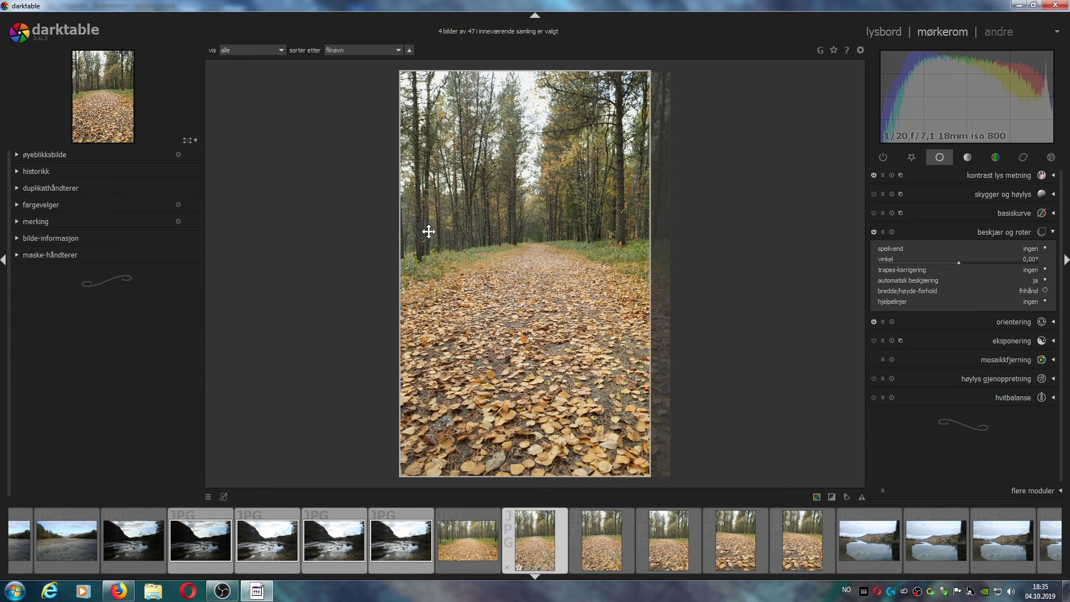
drag(399, 256, 421, 262)
drag(537, 77, 537, 103)
drag(527, 476, 527, 458)
double_click(535, 309)
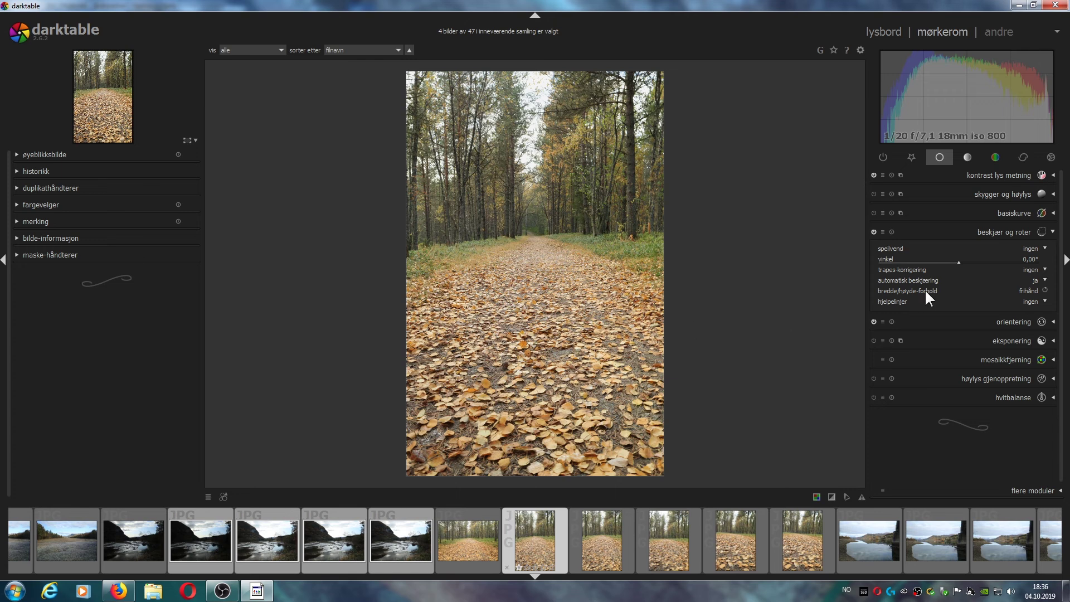
Set the forest path photo's exposure to 0,01 EV and the exposure module's blending (mikse) to parametrisk maske.
click(1045, 341)
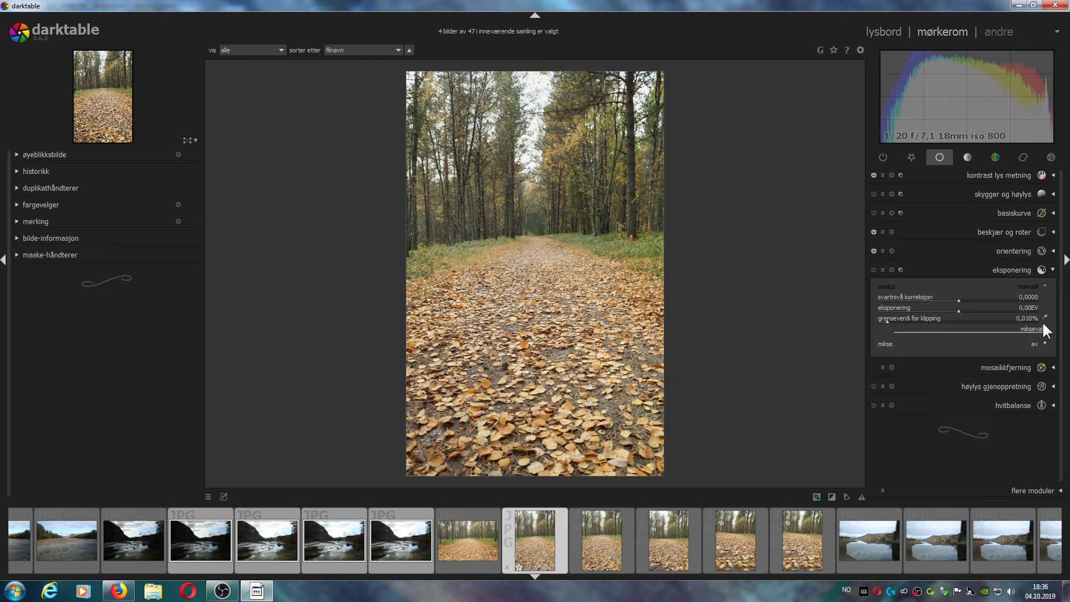
mouse_move(958, 309)
mouse_down()
mouse_move(927, 313)
mouse_move(959, 312)
mouse_up()
click(1043, 345)
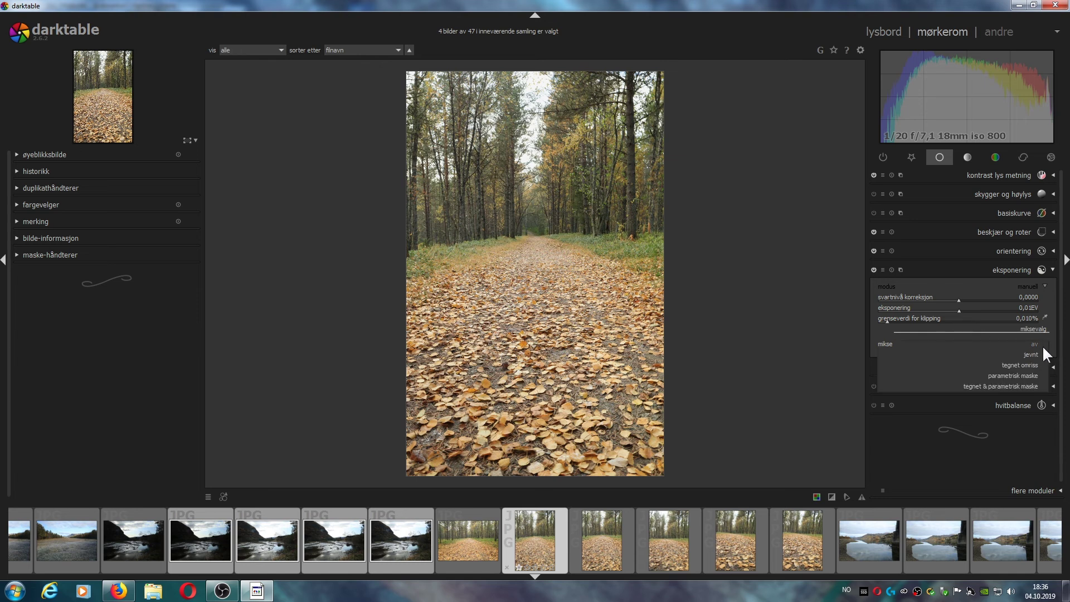
click(1023, 375)
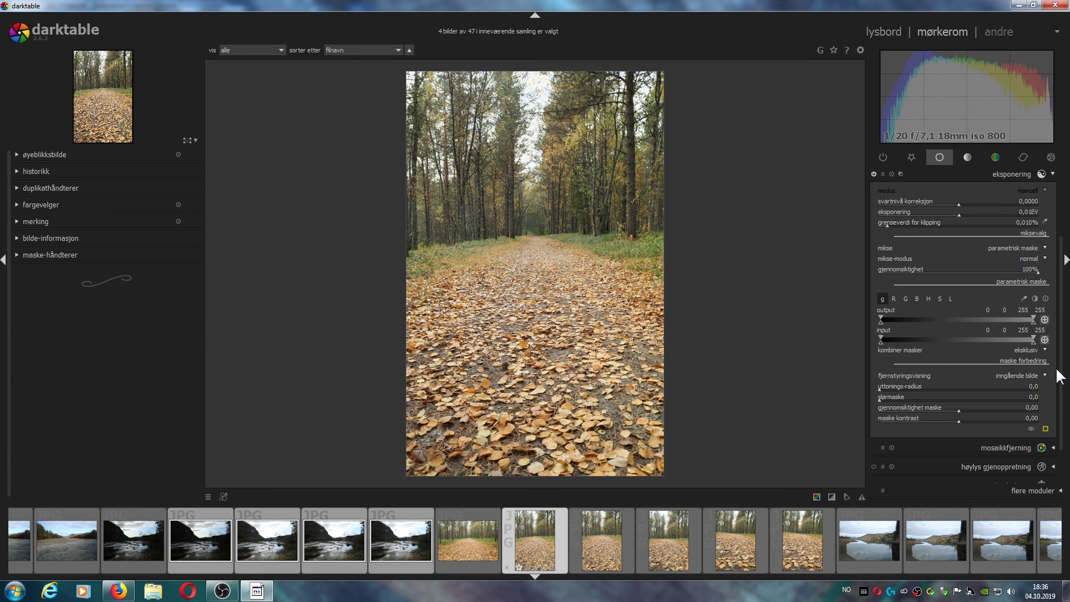
Switch the exposure module's blending (mikse) to tegnet omriss and draw a closed path mask around the leaf-covered forest path.
scroll(1058, 398, down, 2)
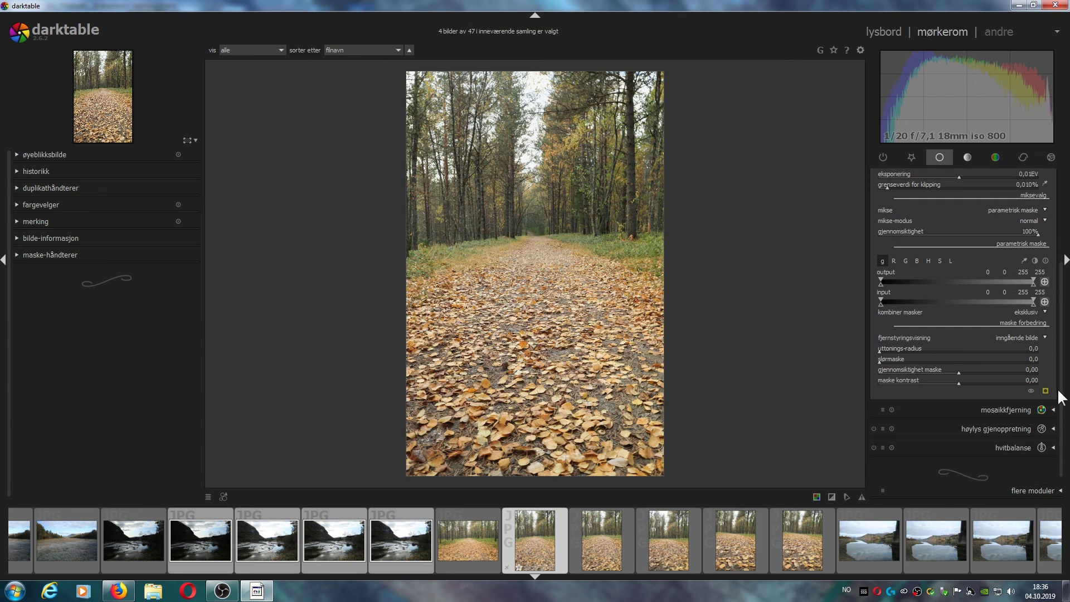
scroll(1058, 390, up, 3)
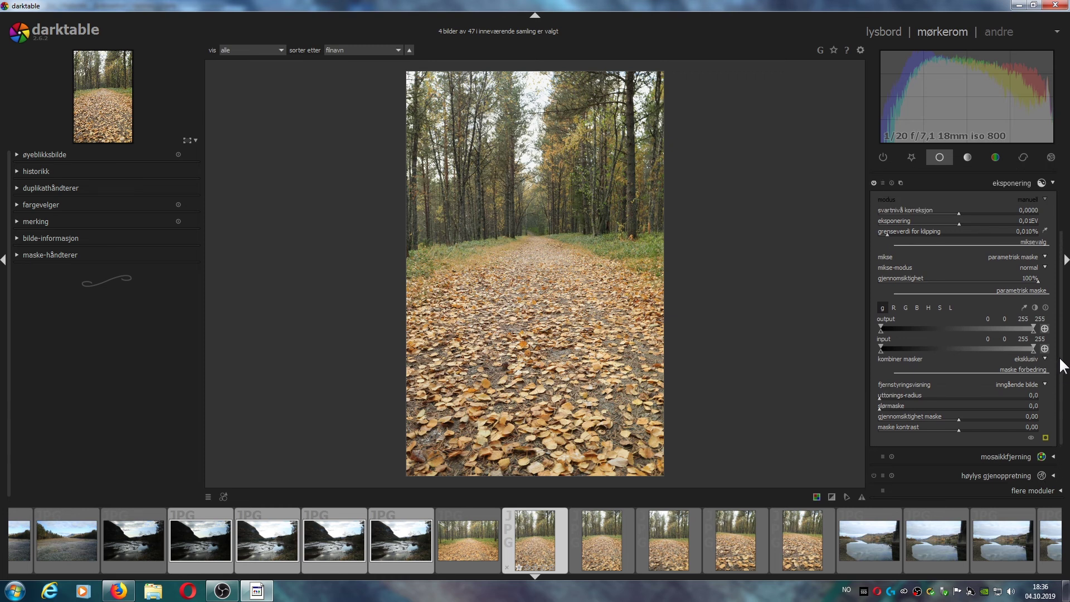
click(1038, 257)
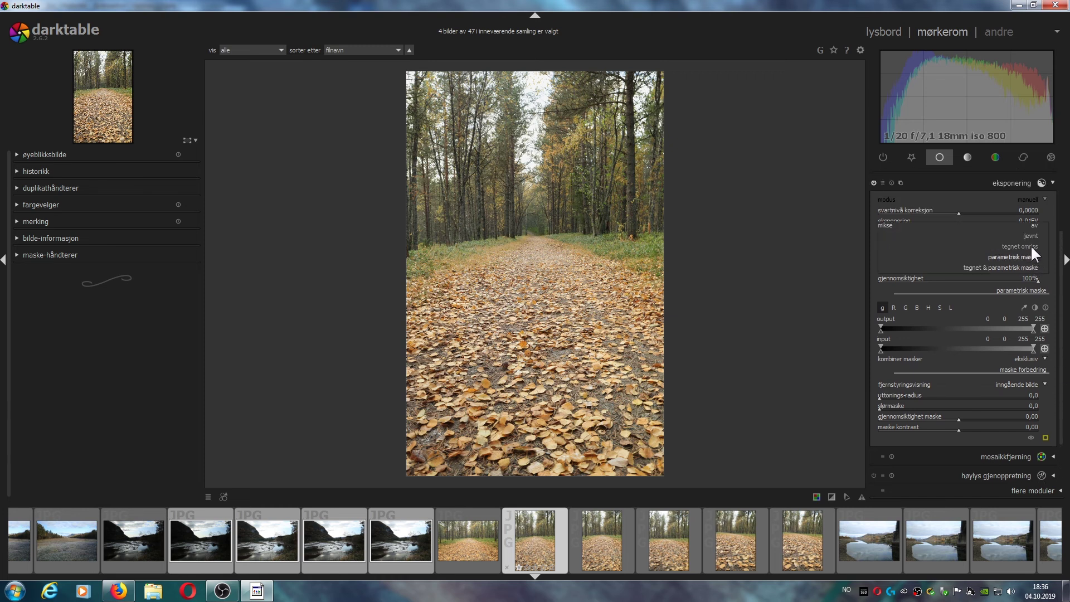
click(1030, 246)
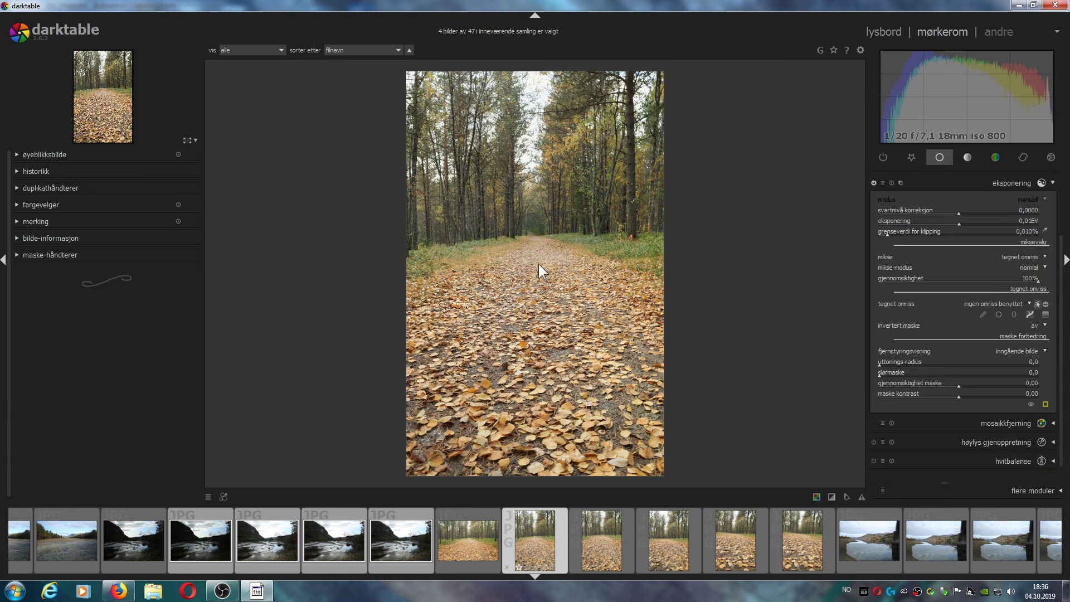
drag(406, 285, 407, 470)
click(406, 474)
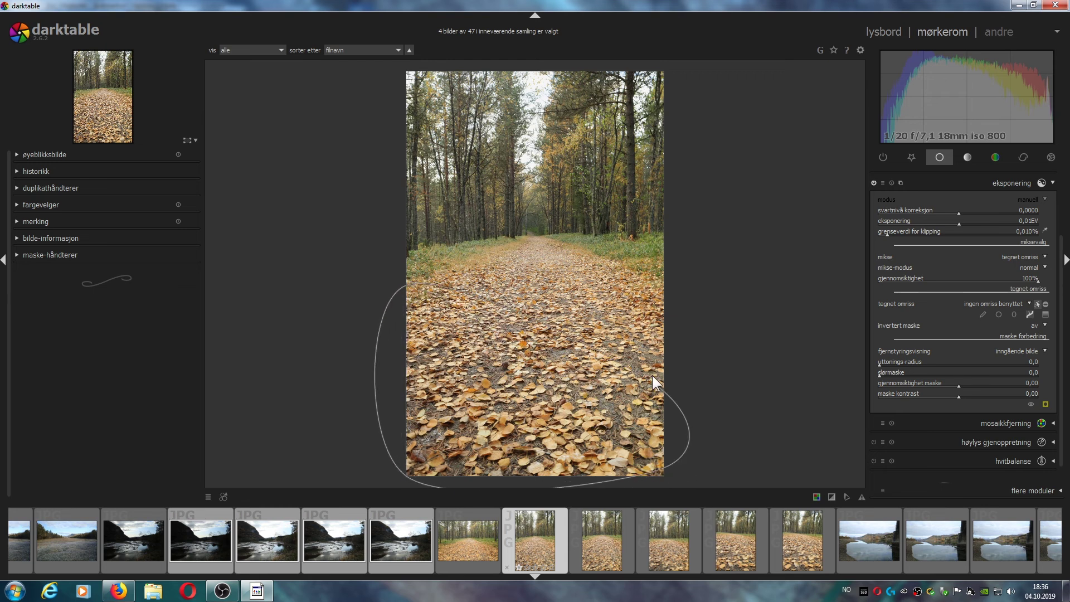
click(636, 256)
right_click(636, 256)
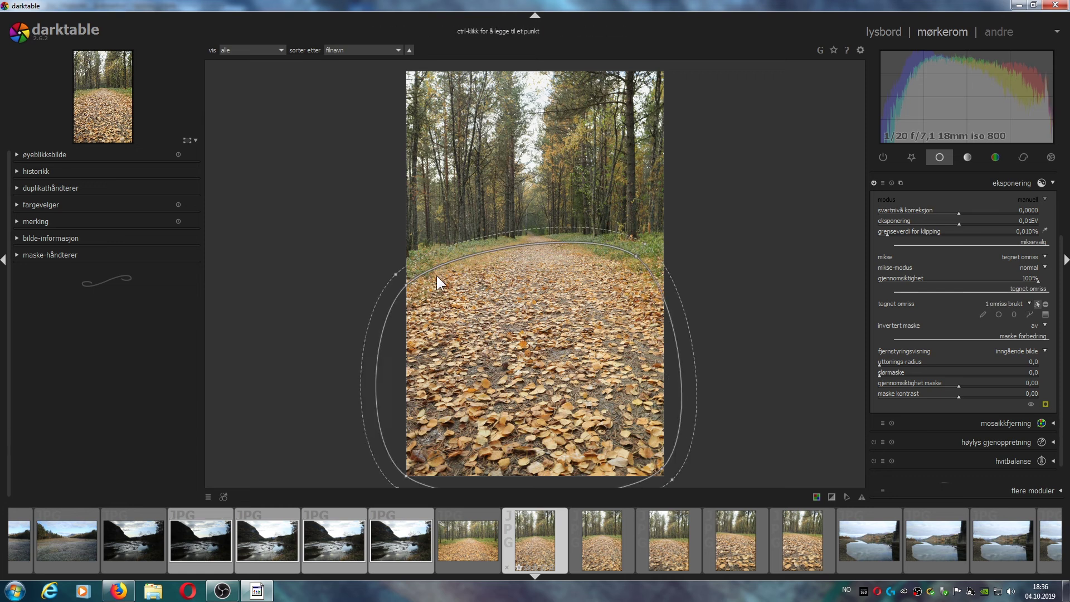
Refine the mask outline with extra nodes, moving them so it follows the path's edges and narrows toward the vanishing point.
ctrl+click(479, 252)
ctrl+click(600, 240)
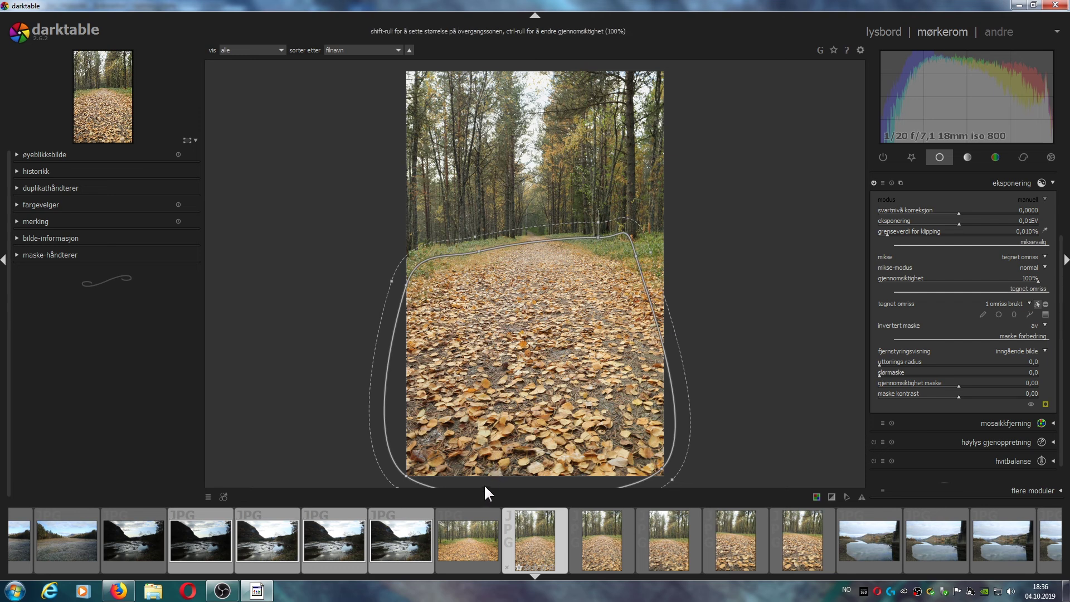
drag(478, 252, 483, 255)
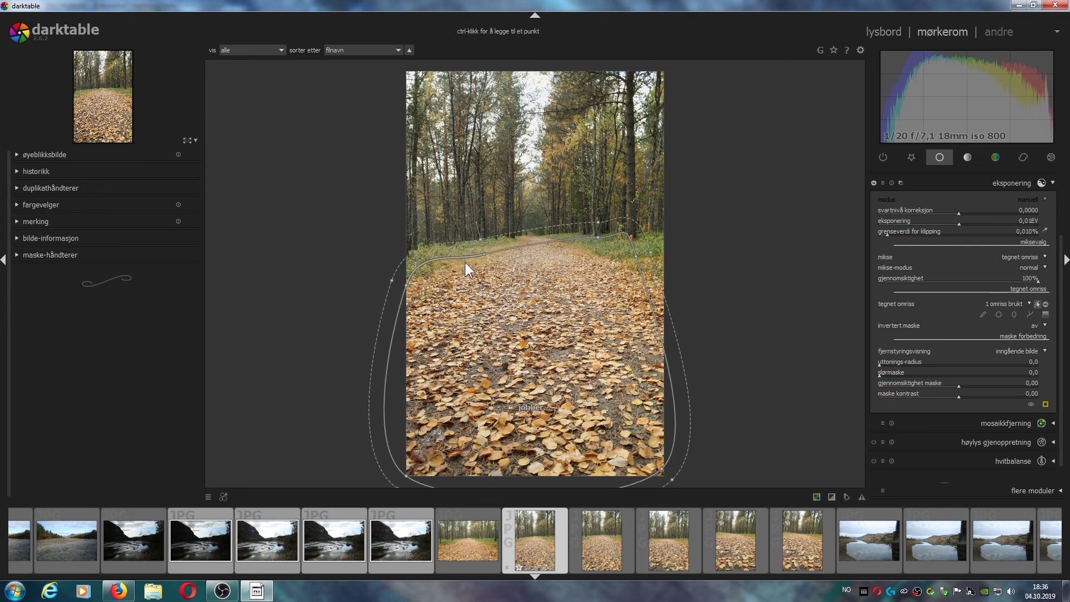
mouse_move(407, 285)
mouse_down()
mouse_move(406, 275)
mouse_move(432, 273)
mouse_move(402, 301)
mouse_up()
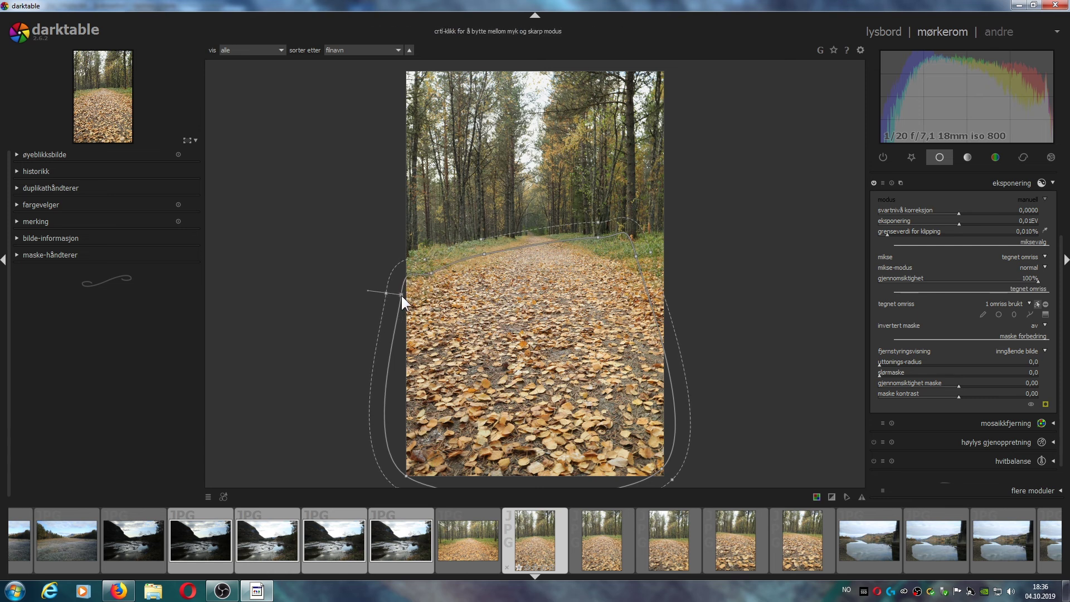
drag(558, 243, 529, 235)
drag(456, 262, 459, 263)
drag(634, 255, 605, 265)
ctrl+click(636, 323)
drag(636, 323, 662, 310)
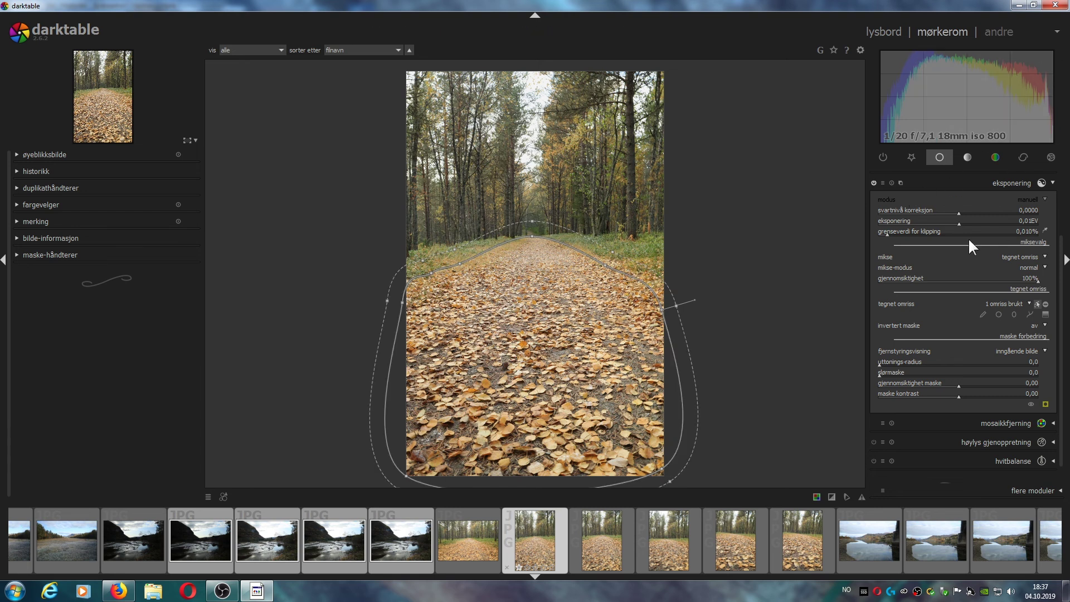
Set the masked forest path's exposure (eksponering) to -0,31 EV.
scroll(958, 223, up, 1)
scroll(958, 222, down, 4)
drag(957, 223, 953, 225)
scroll(952, 223, down, 1)
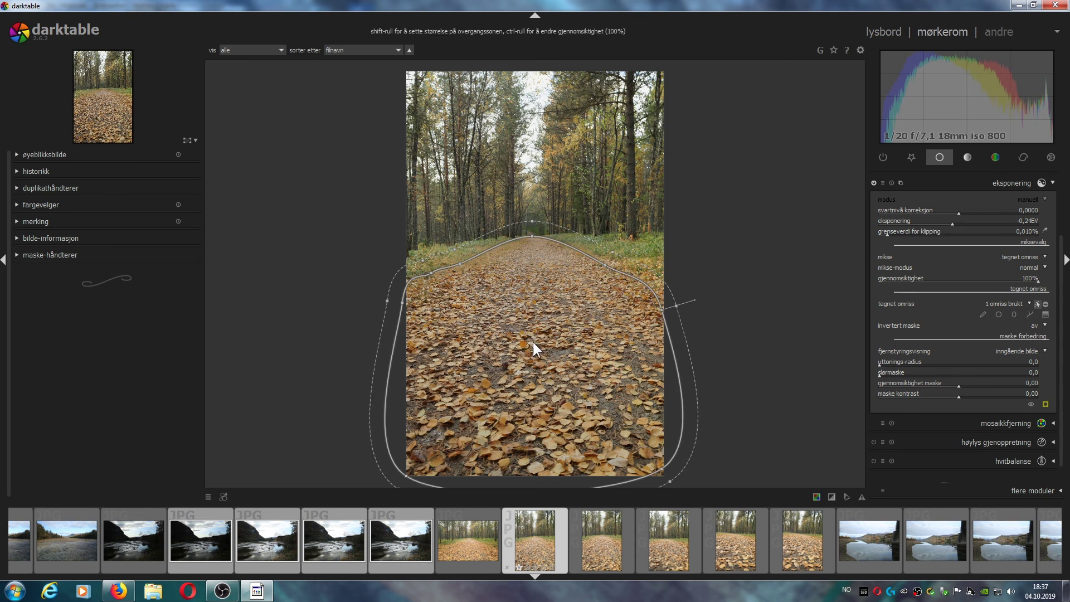
scroll(951, 222, down, 3)
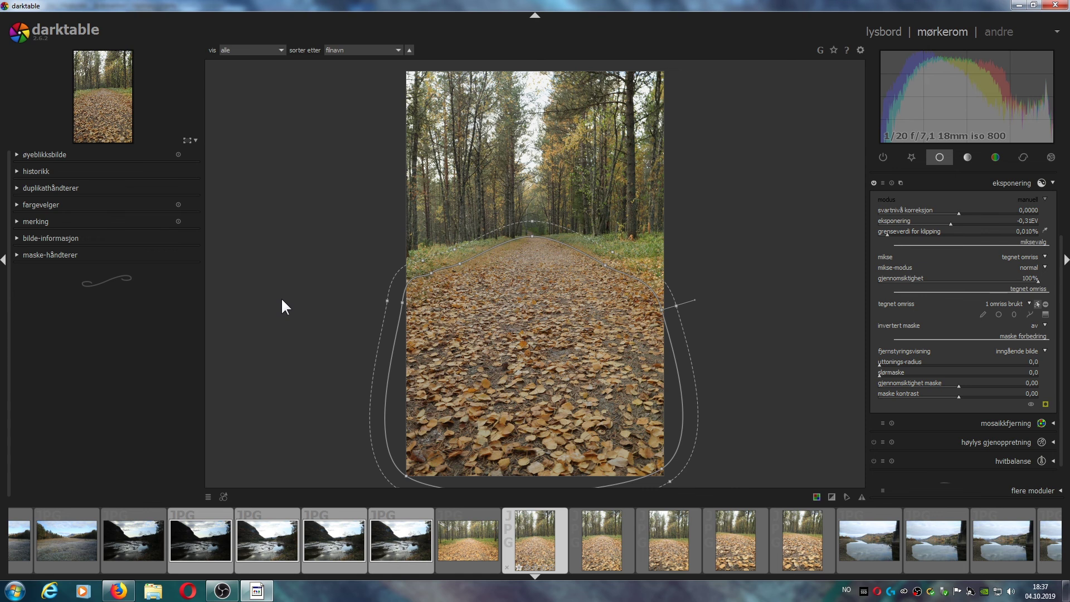
click(914, 158)
click(889, 157)
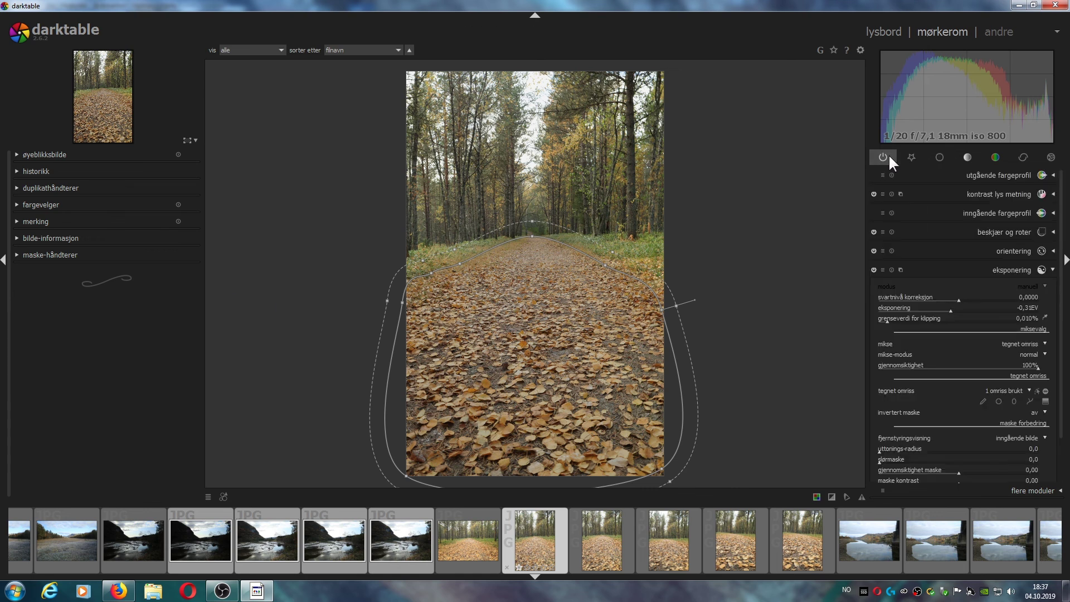
click(939, 157)
click(993, 158)
click(939, 158)
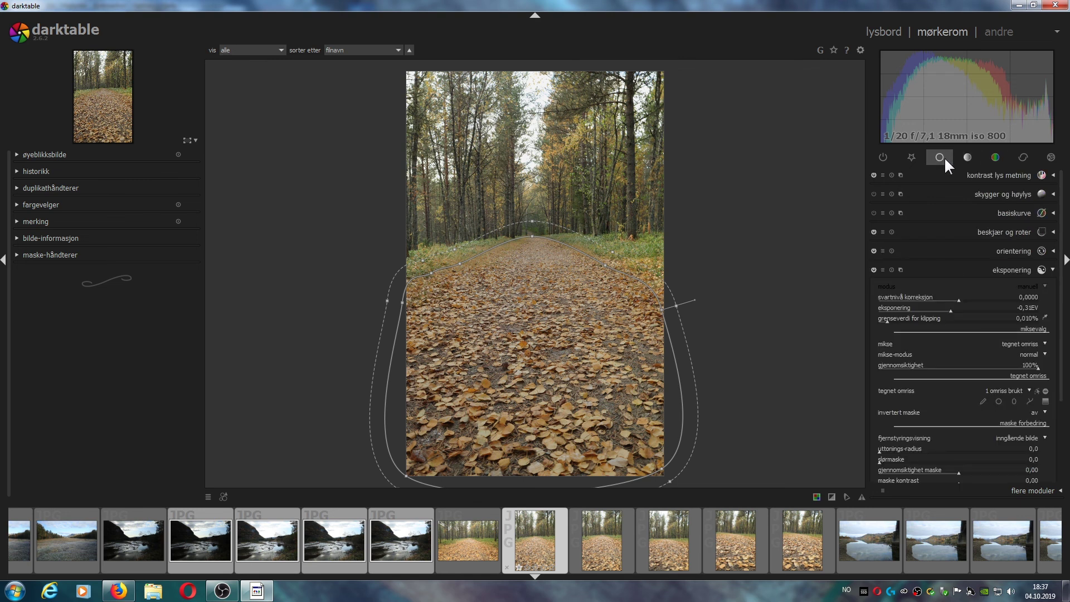